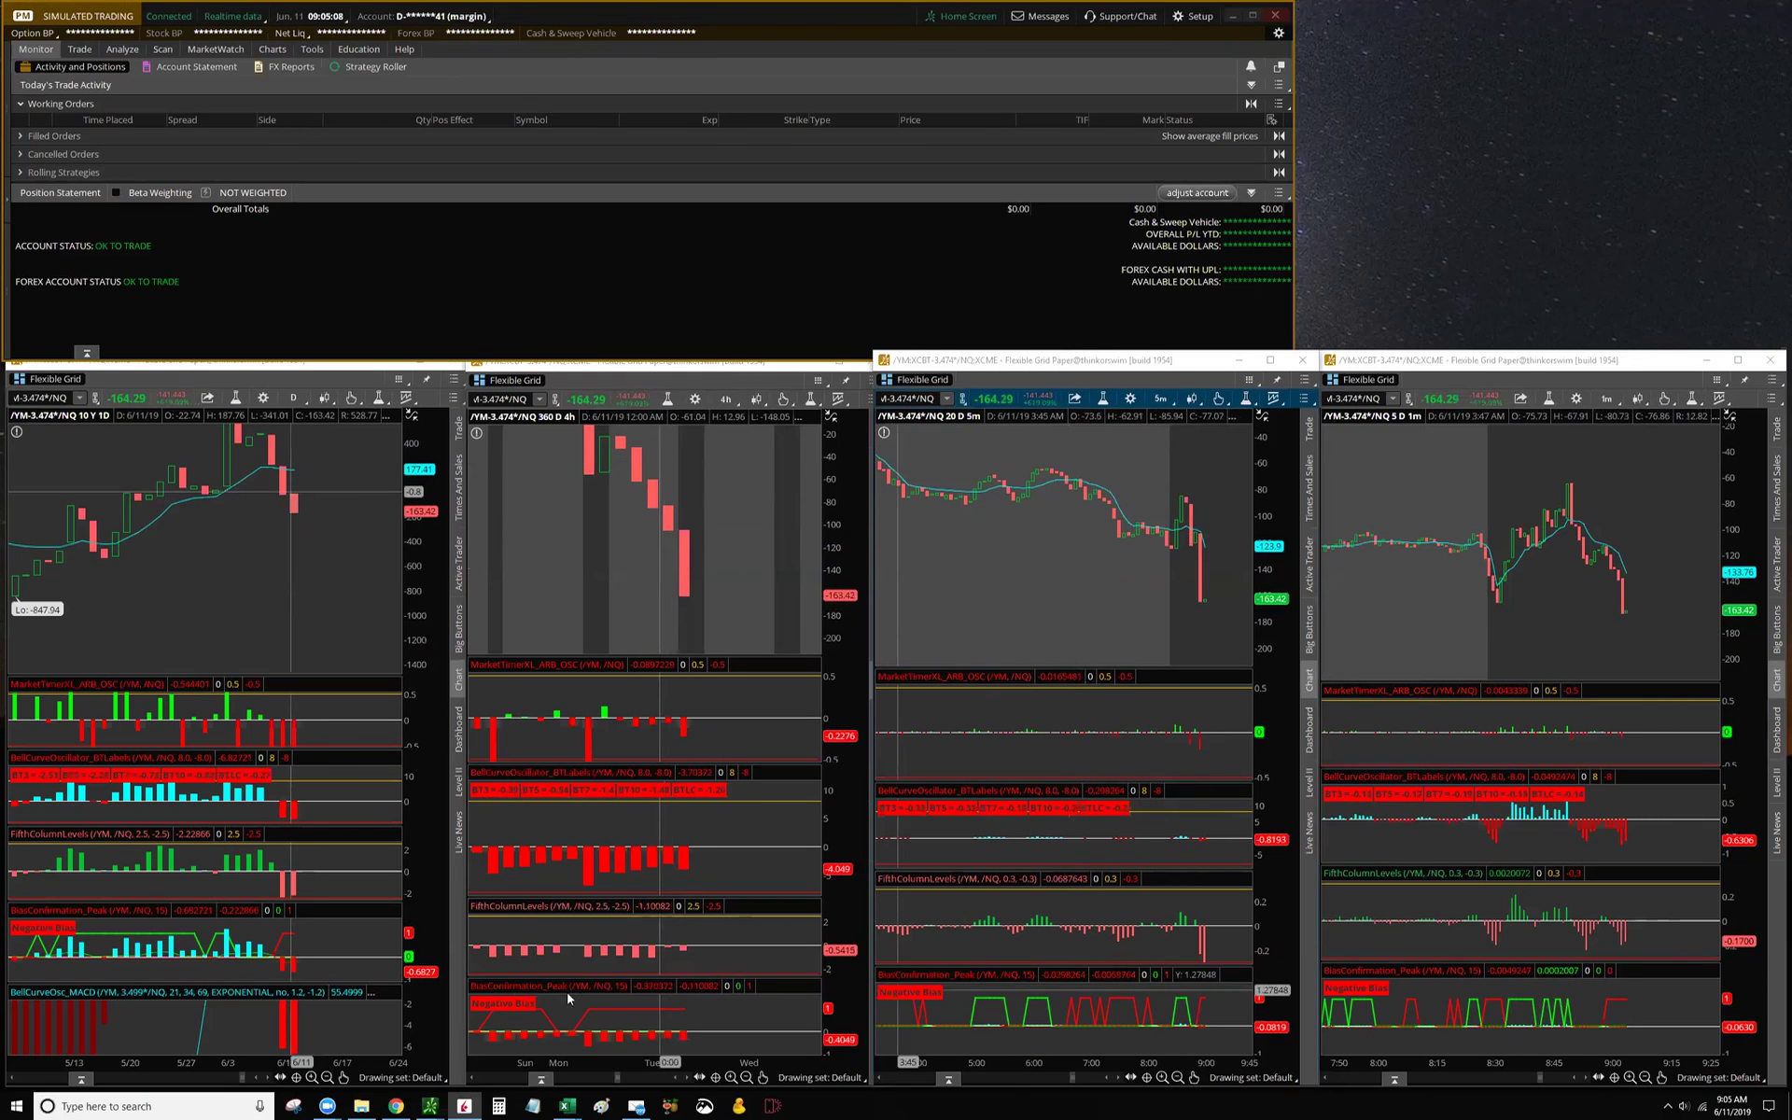
Step: Switch to the YM-NQ workbook in Excel and shrink its floating window to uncover the 5 D 1m chart and the lower indicators
mouse_move(566, 1105)
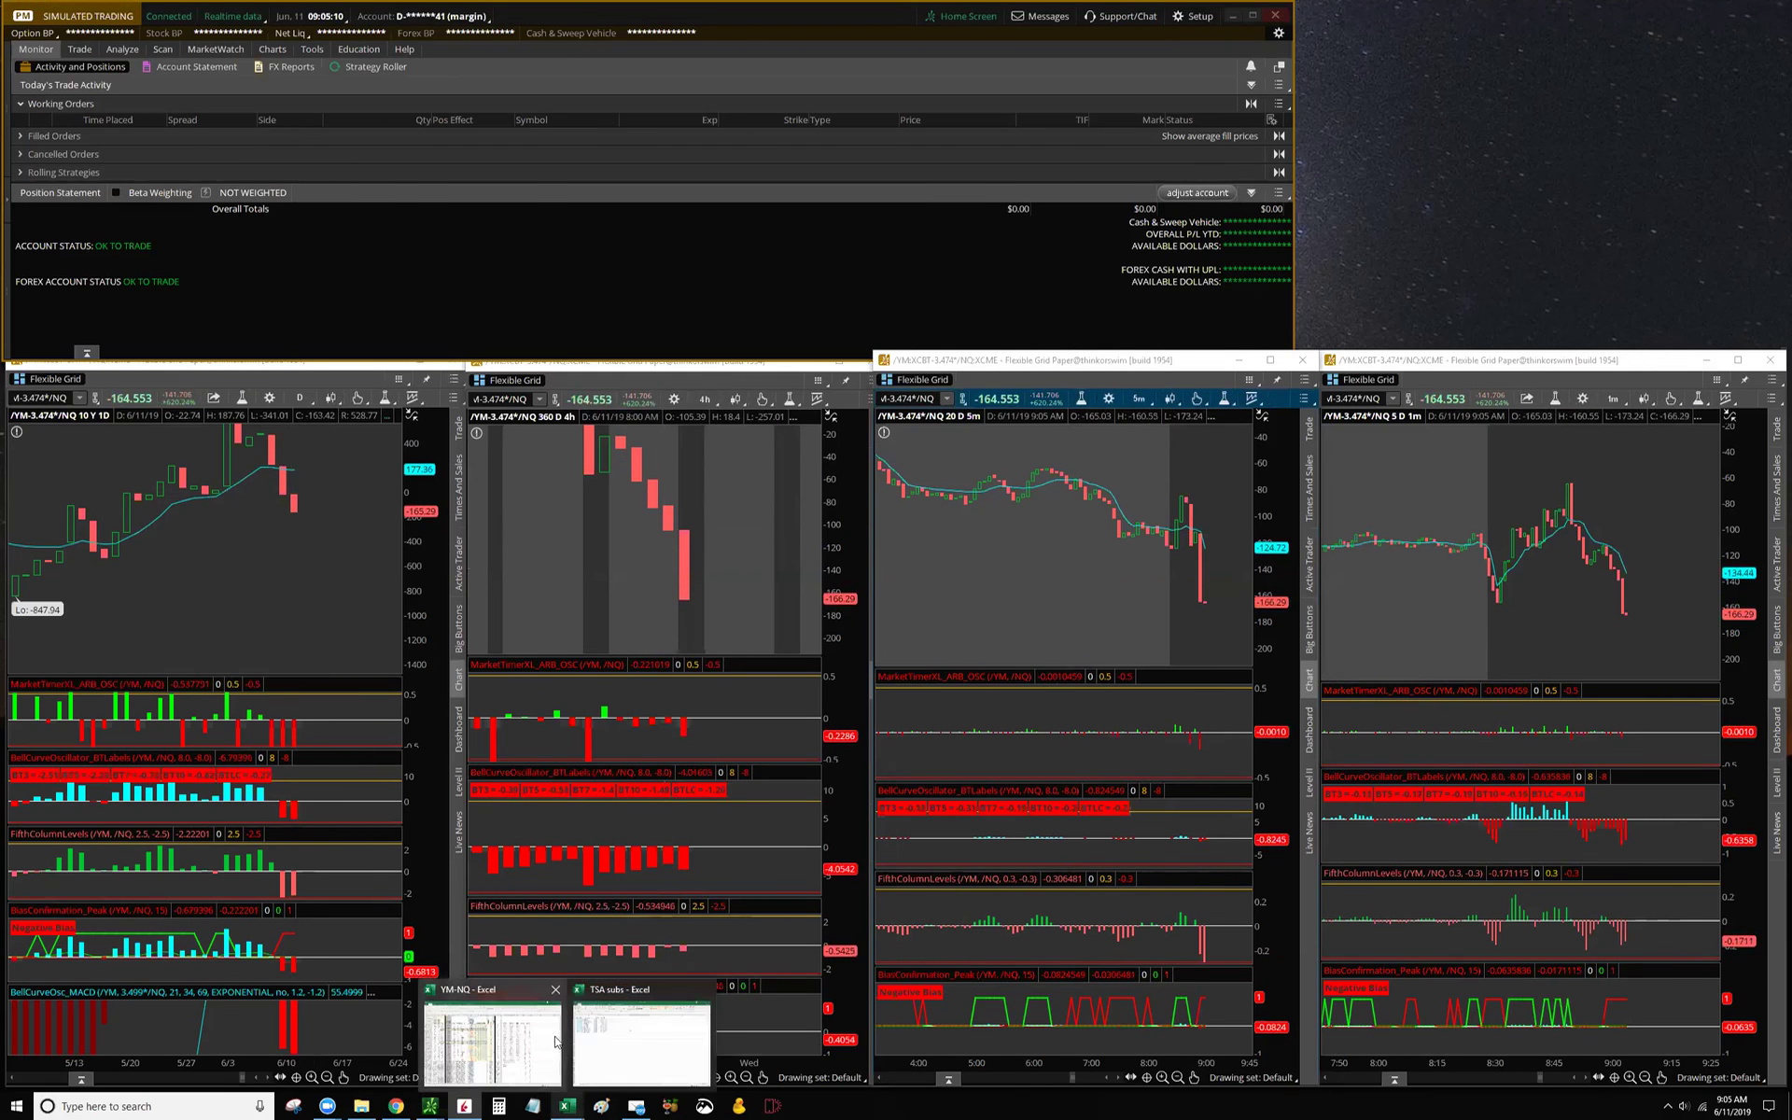
click(502, 1038)
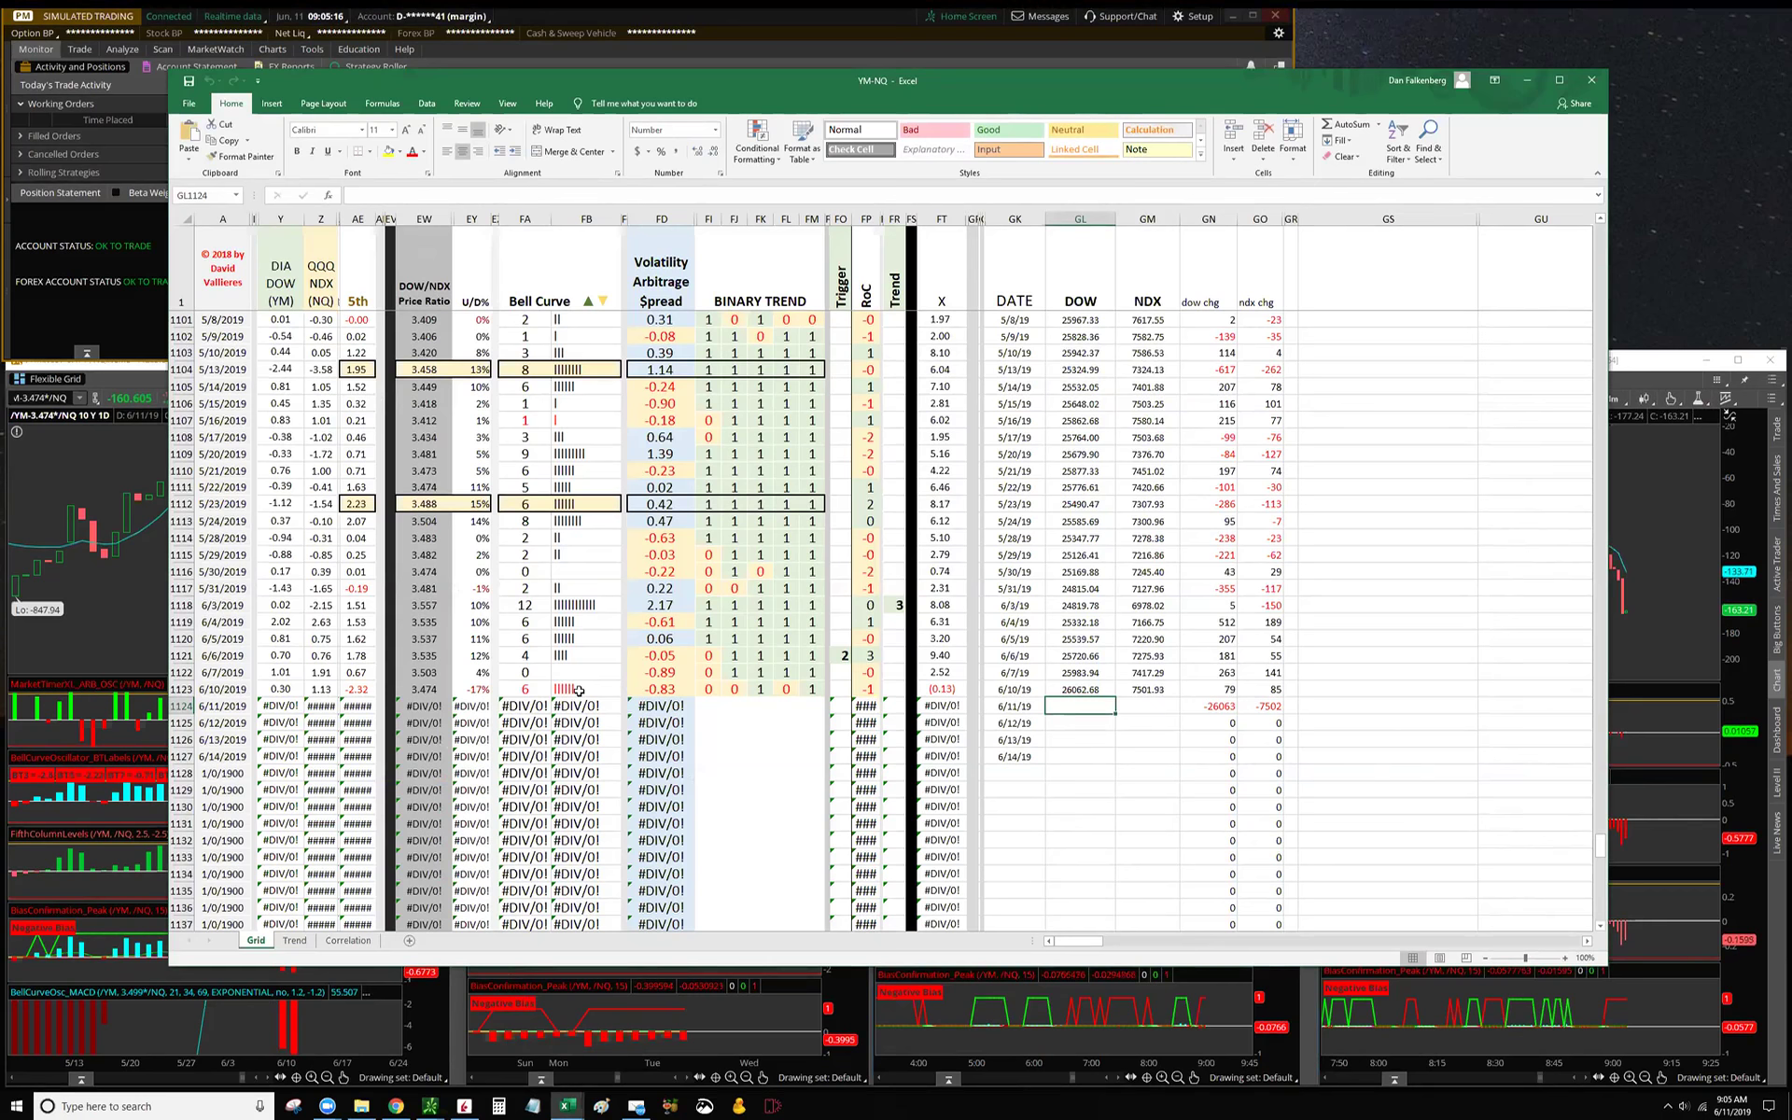
double_click(730, 87)
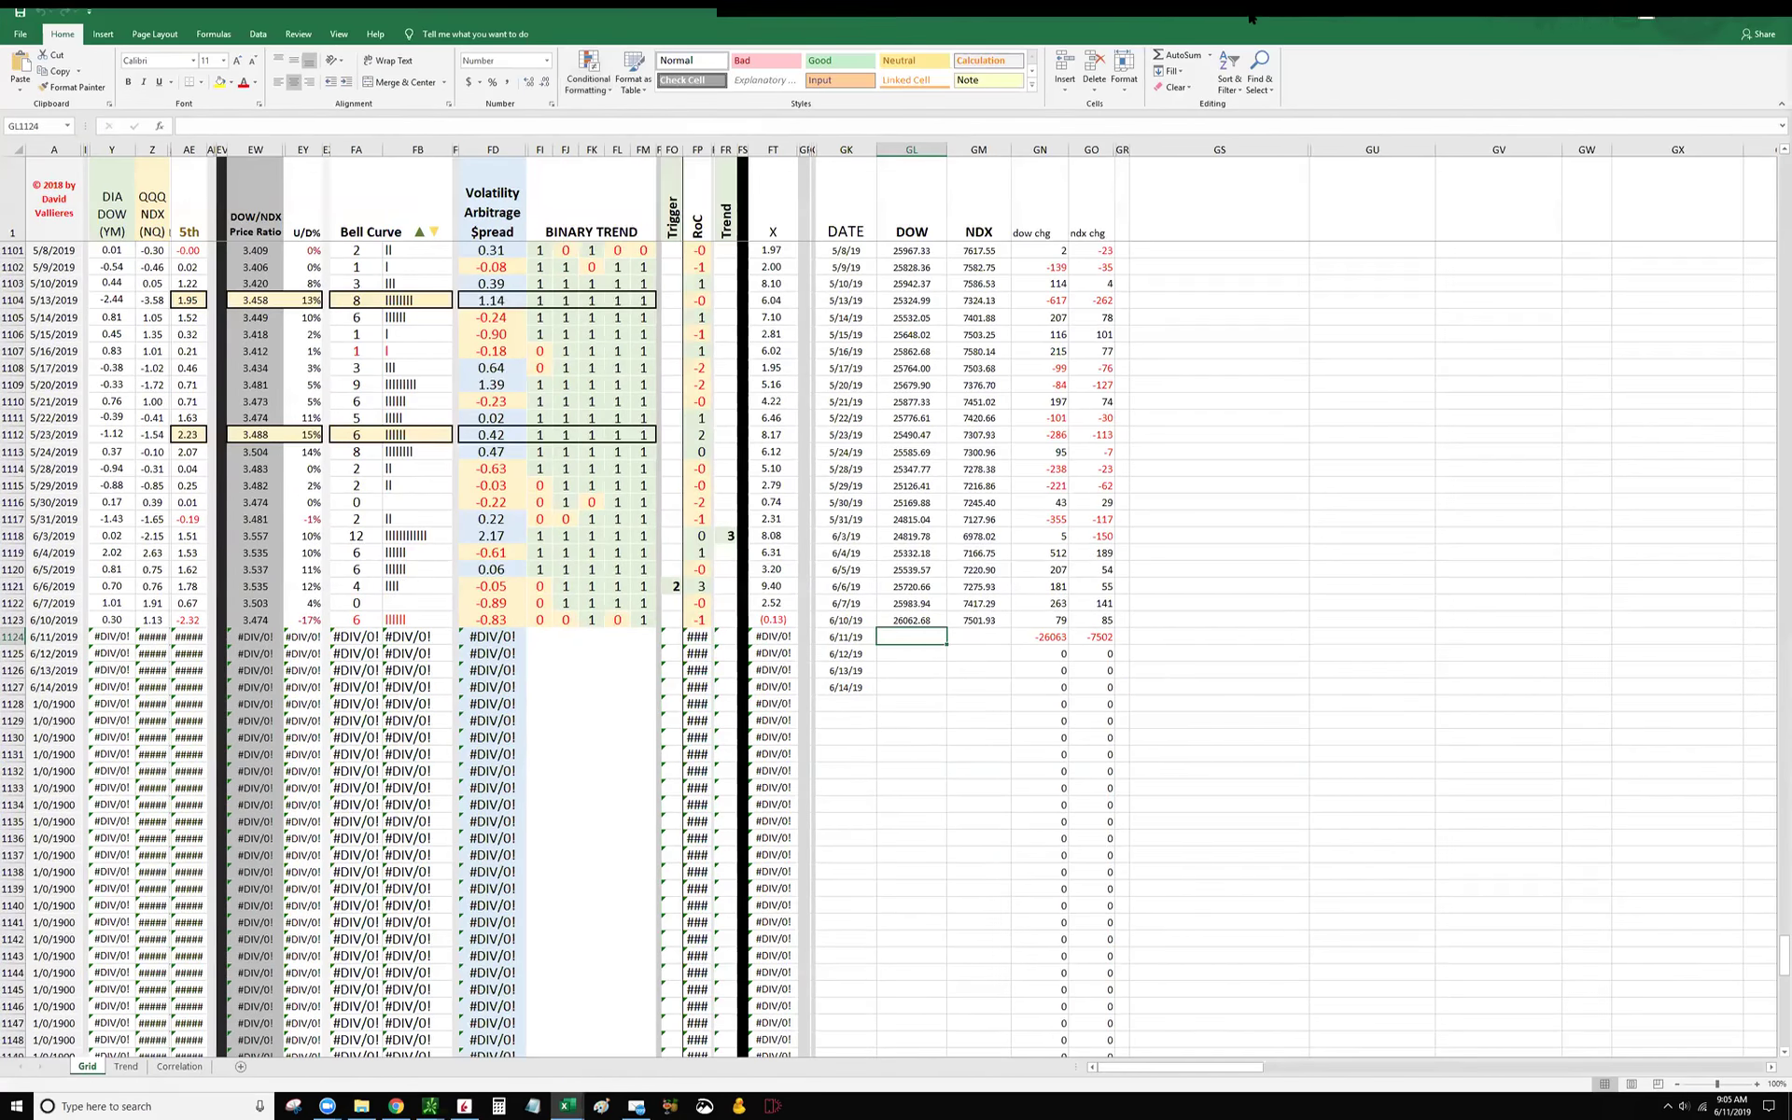
double_click(821, 12)
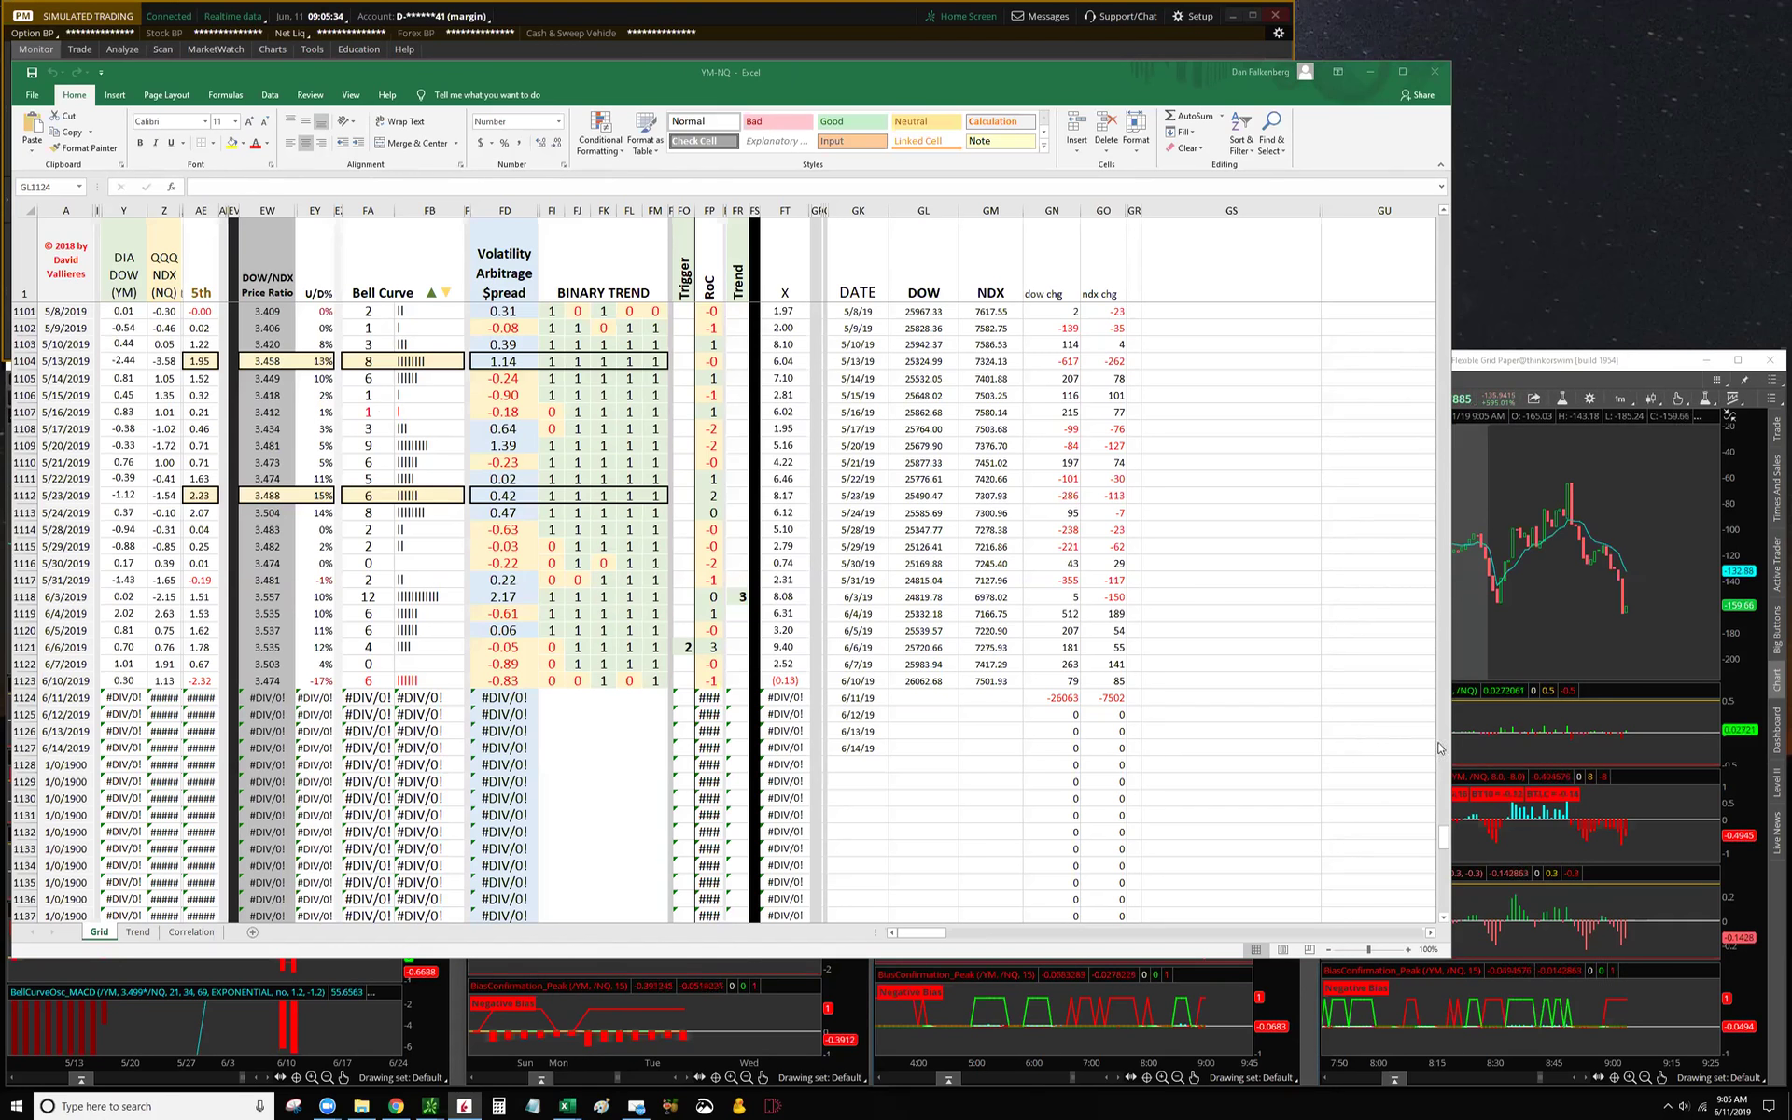
drag(1449, 956, 1215, 758)
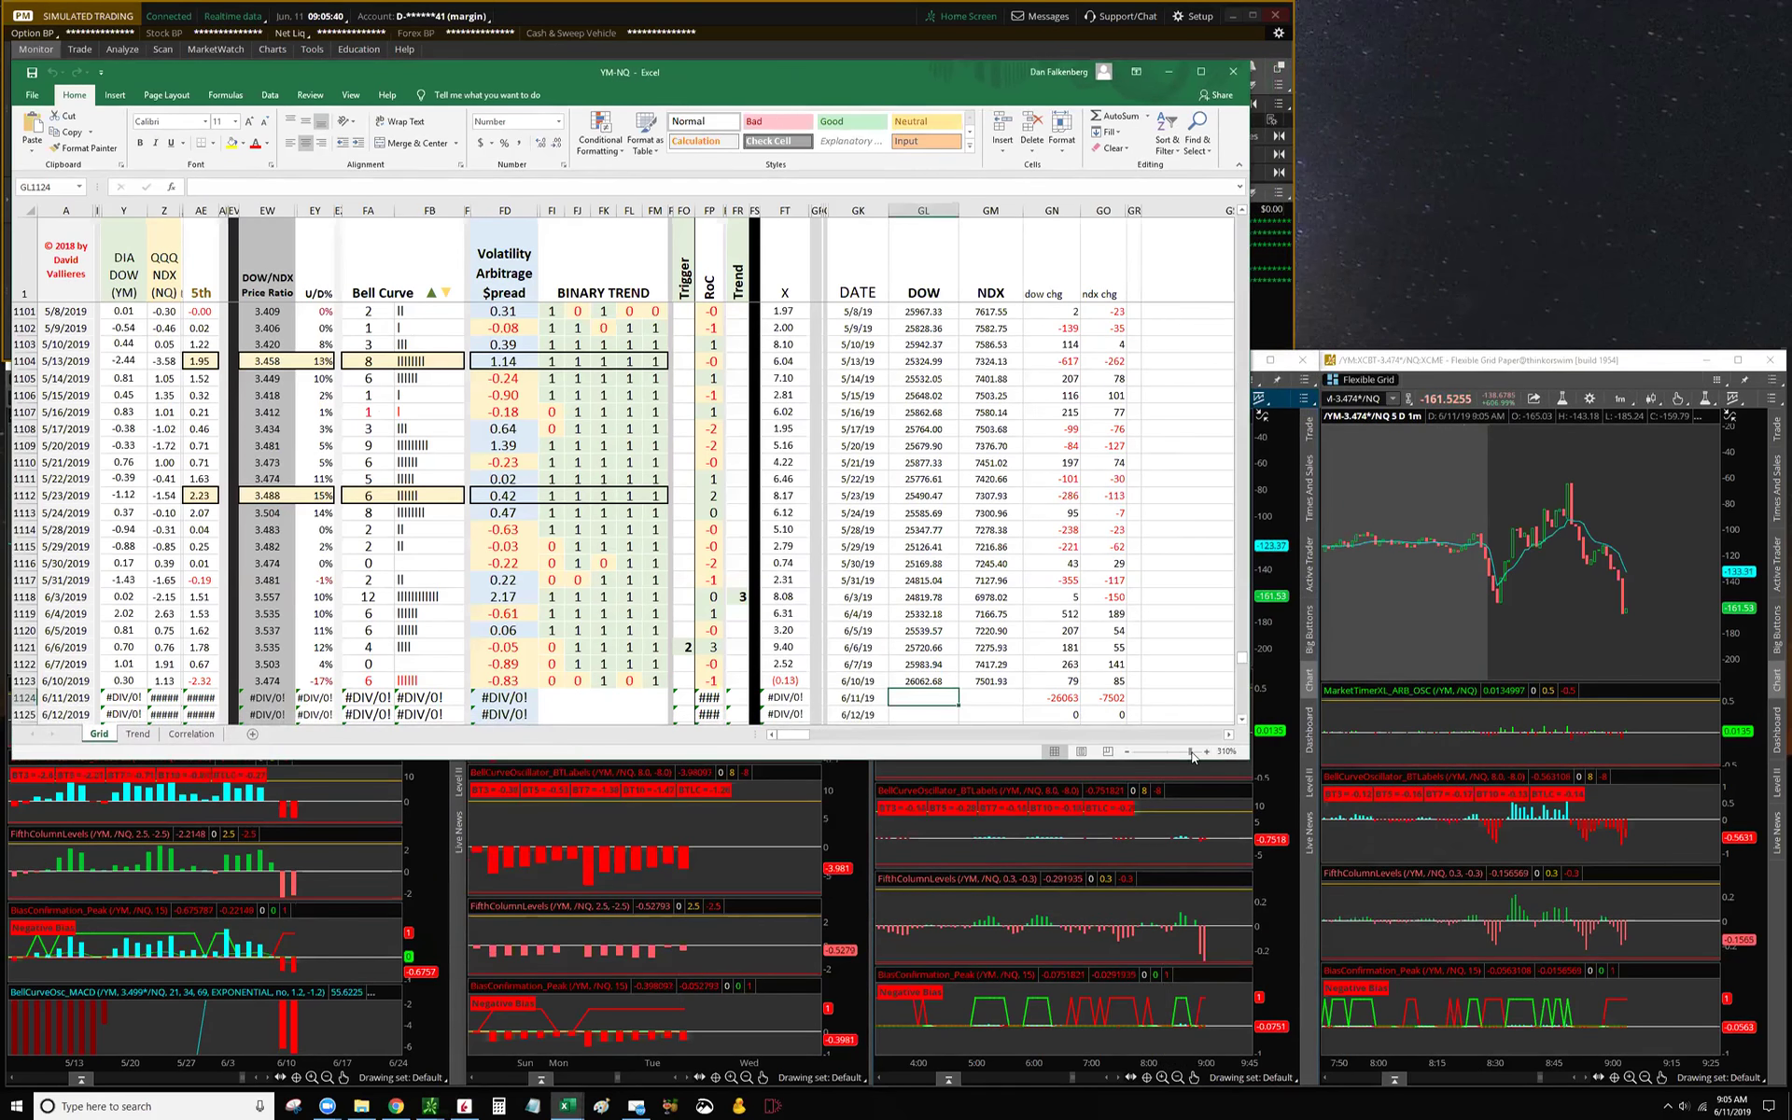
Step: Set the Grid sheet's magnification to 149%
click(1226, 751)
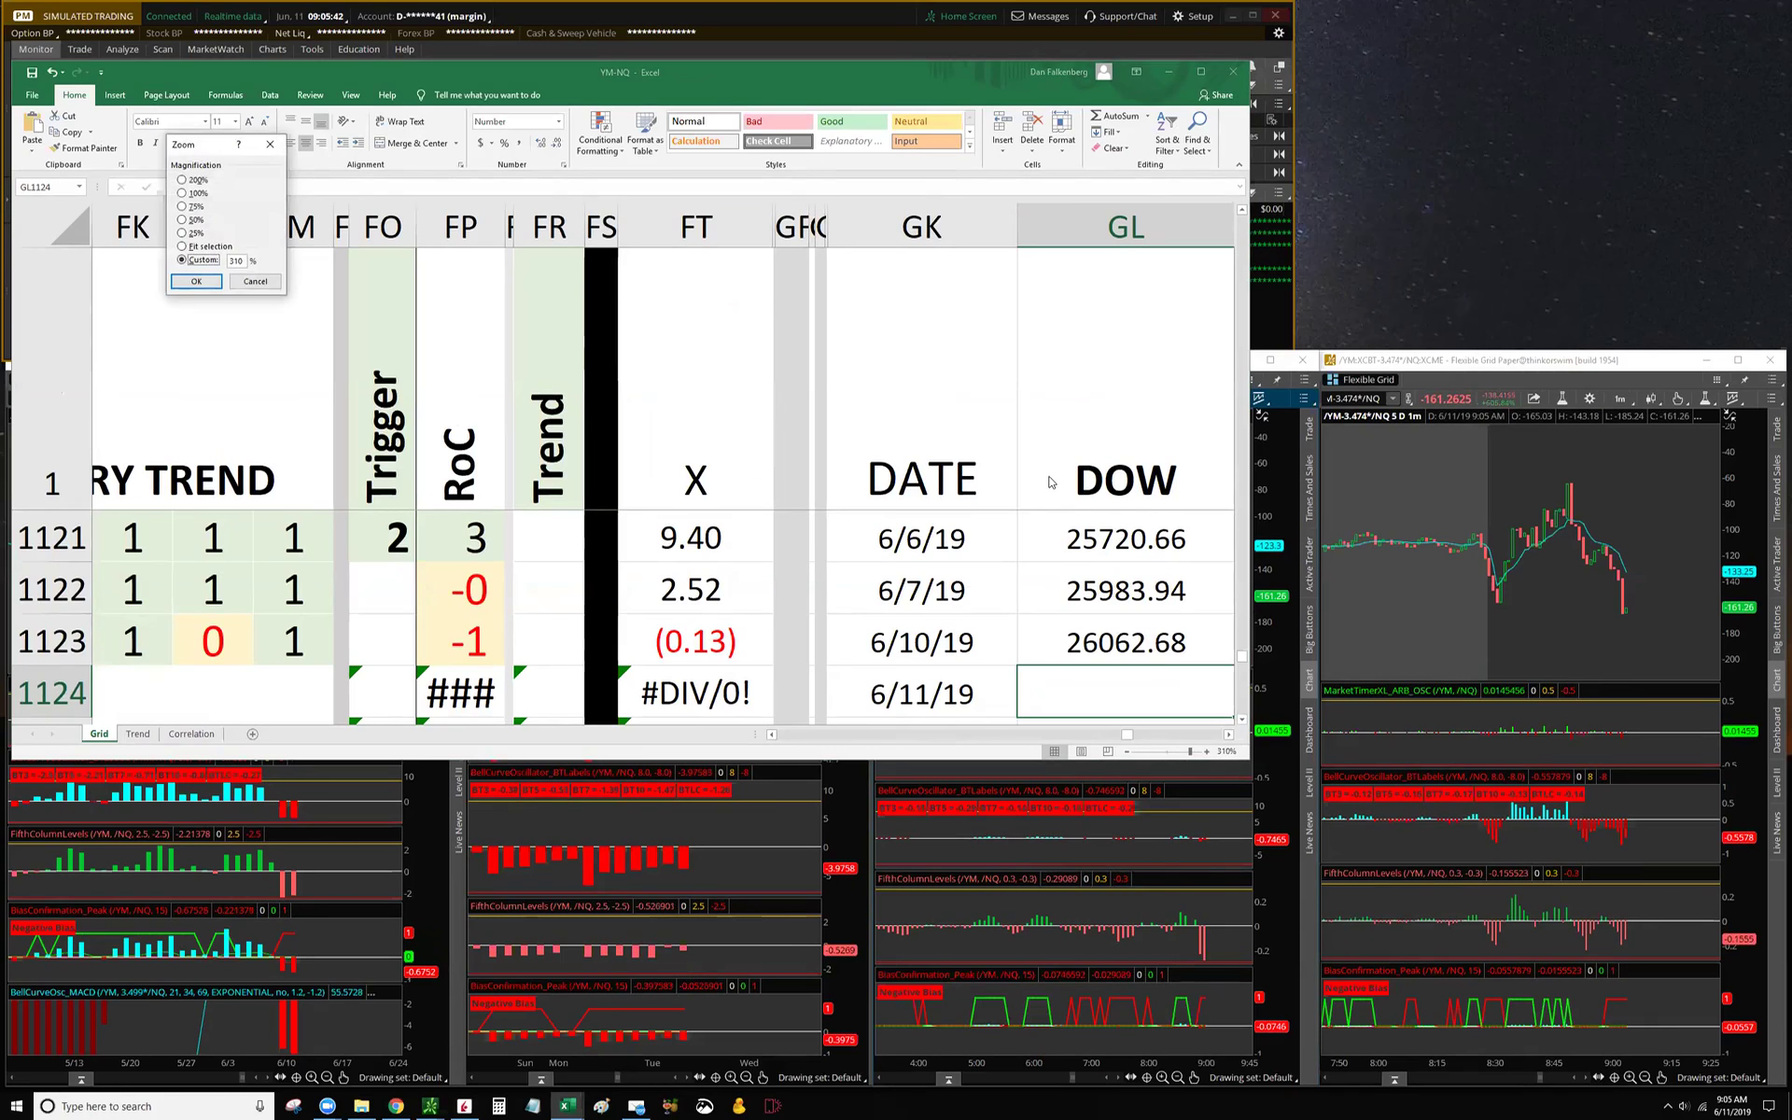
key(Escape)
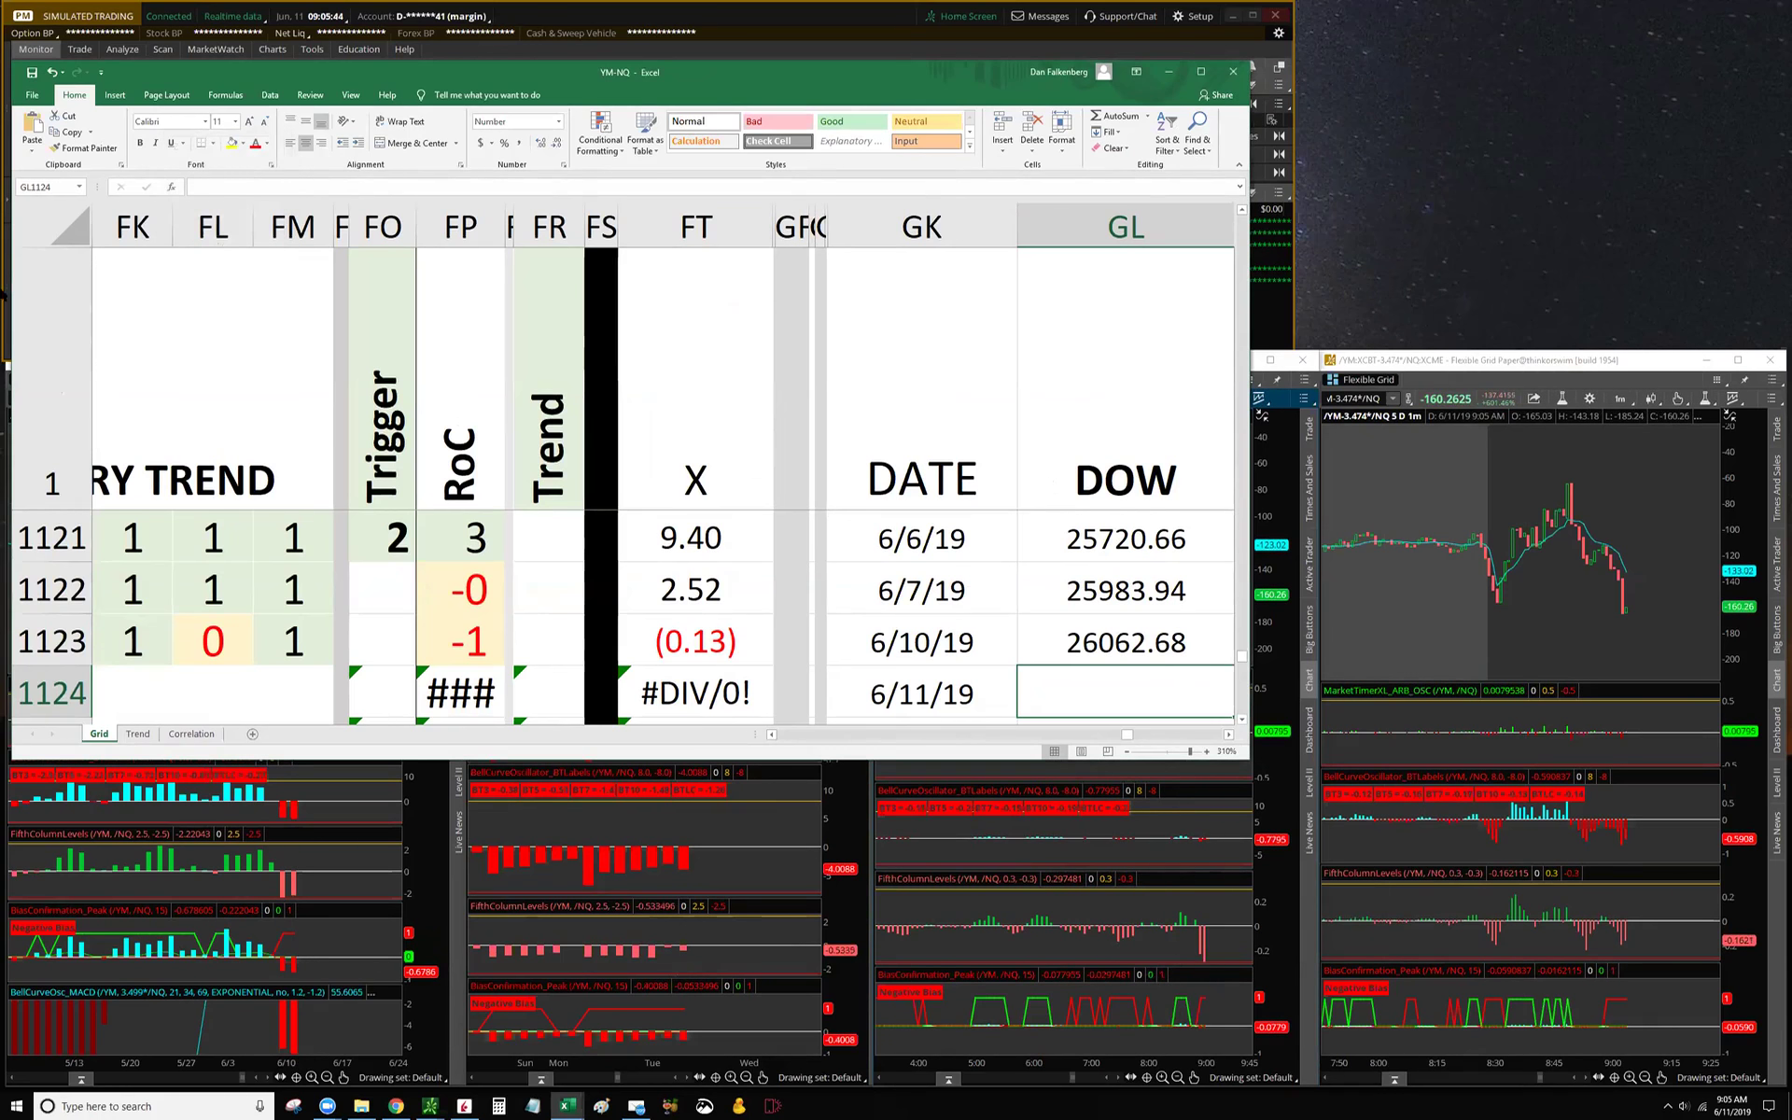
scroll(673, 469, down, 9)
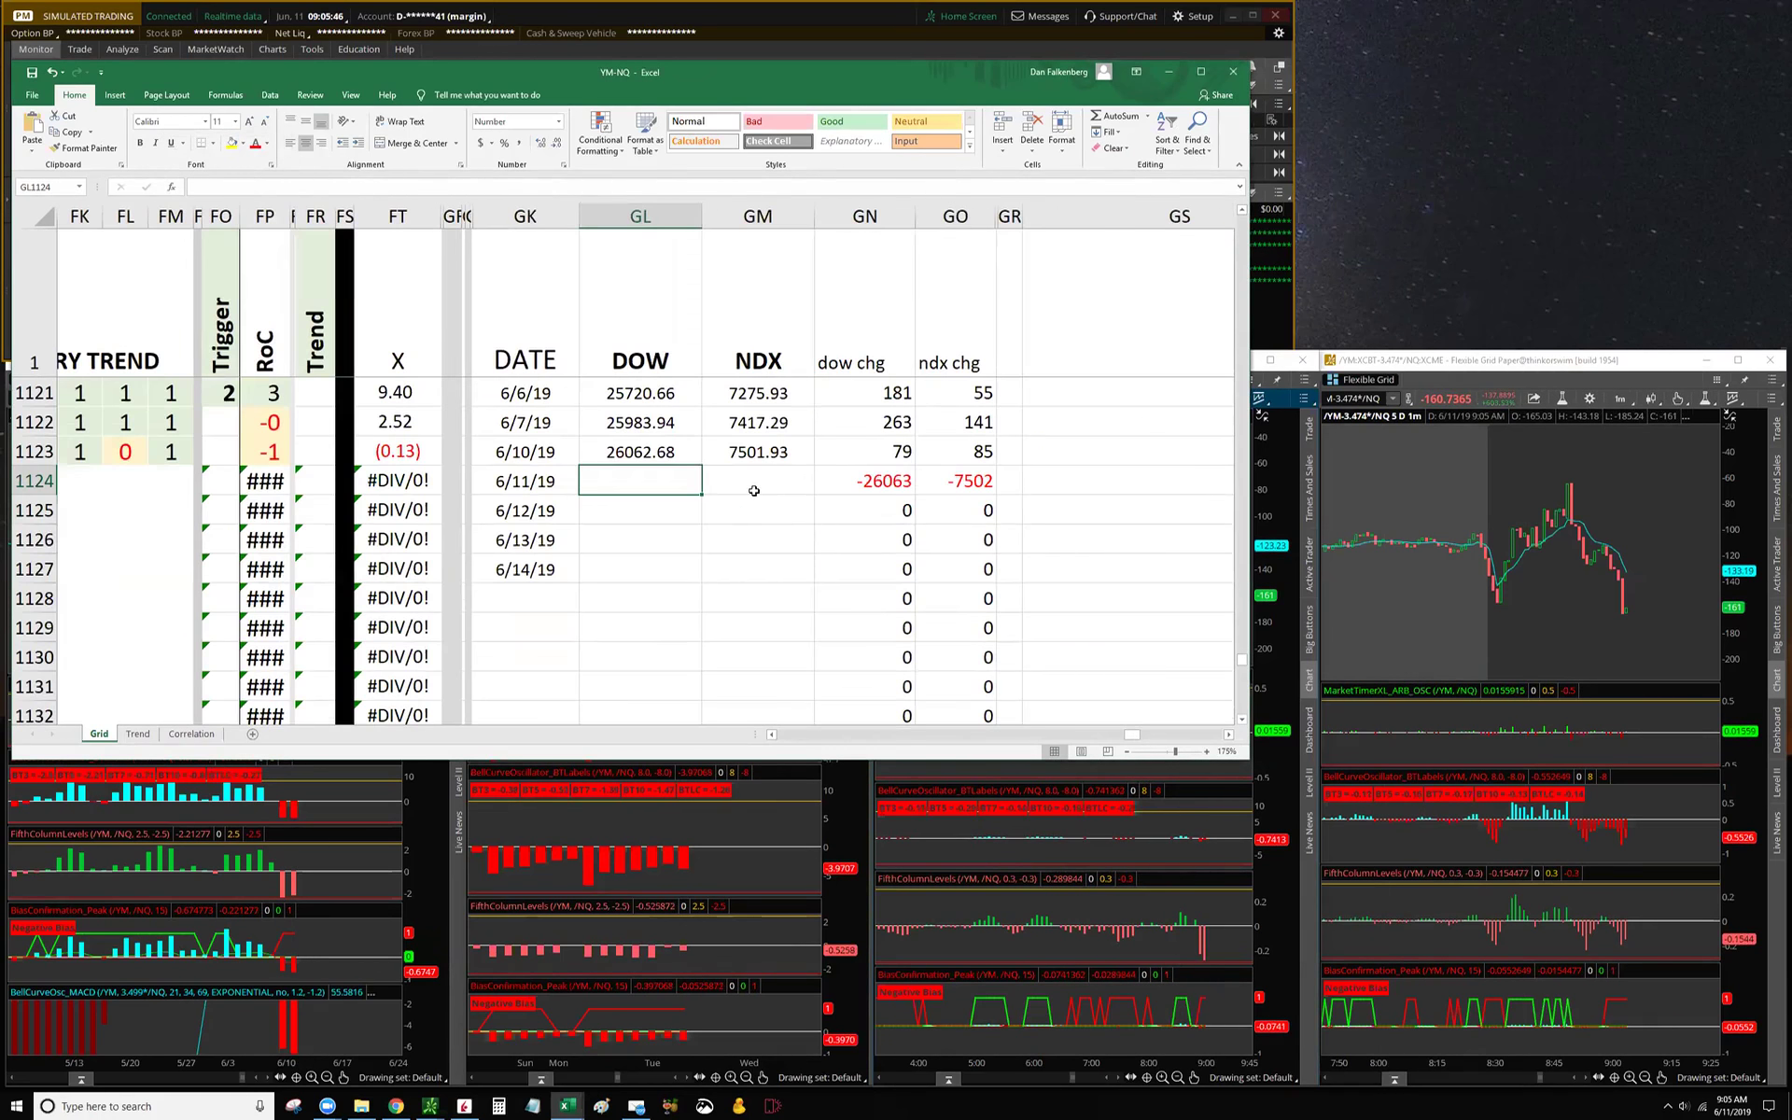
scroll(845, 582, down, 2)
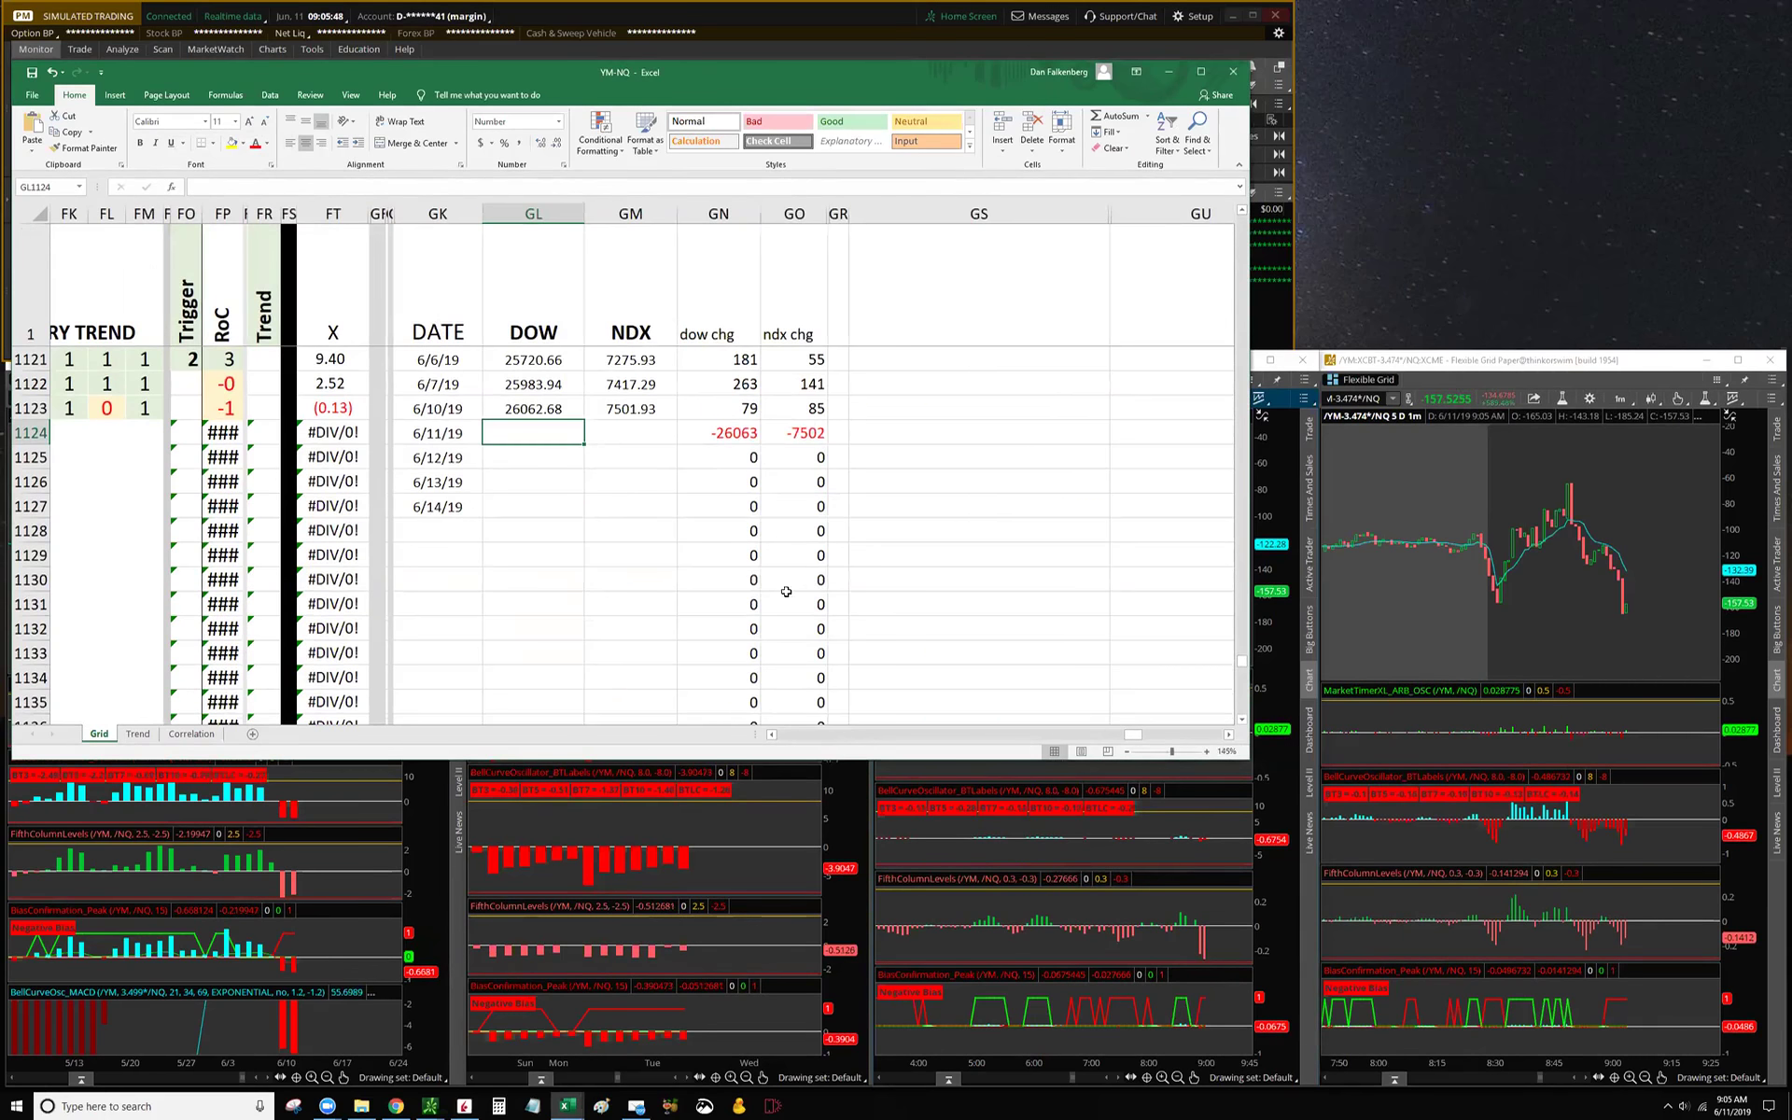
Step: Stretch the workbook window to full screen height and show columns A to X for the May and June 2019 rows
scroll(928, 730, left, 10)
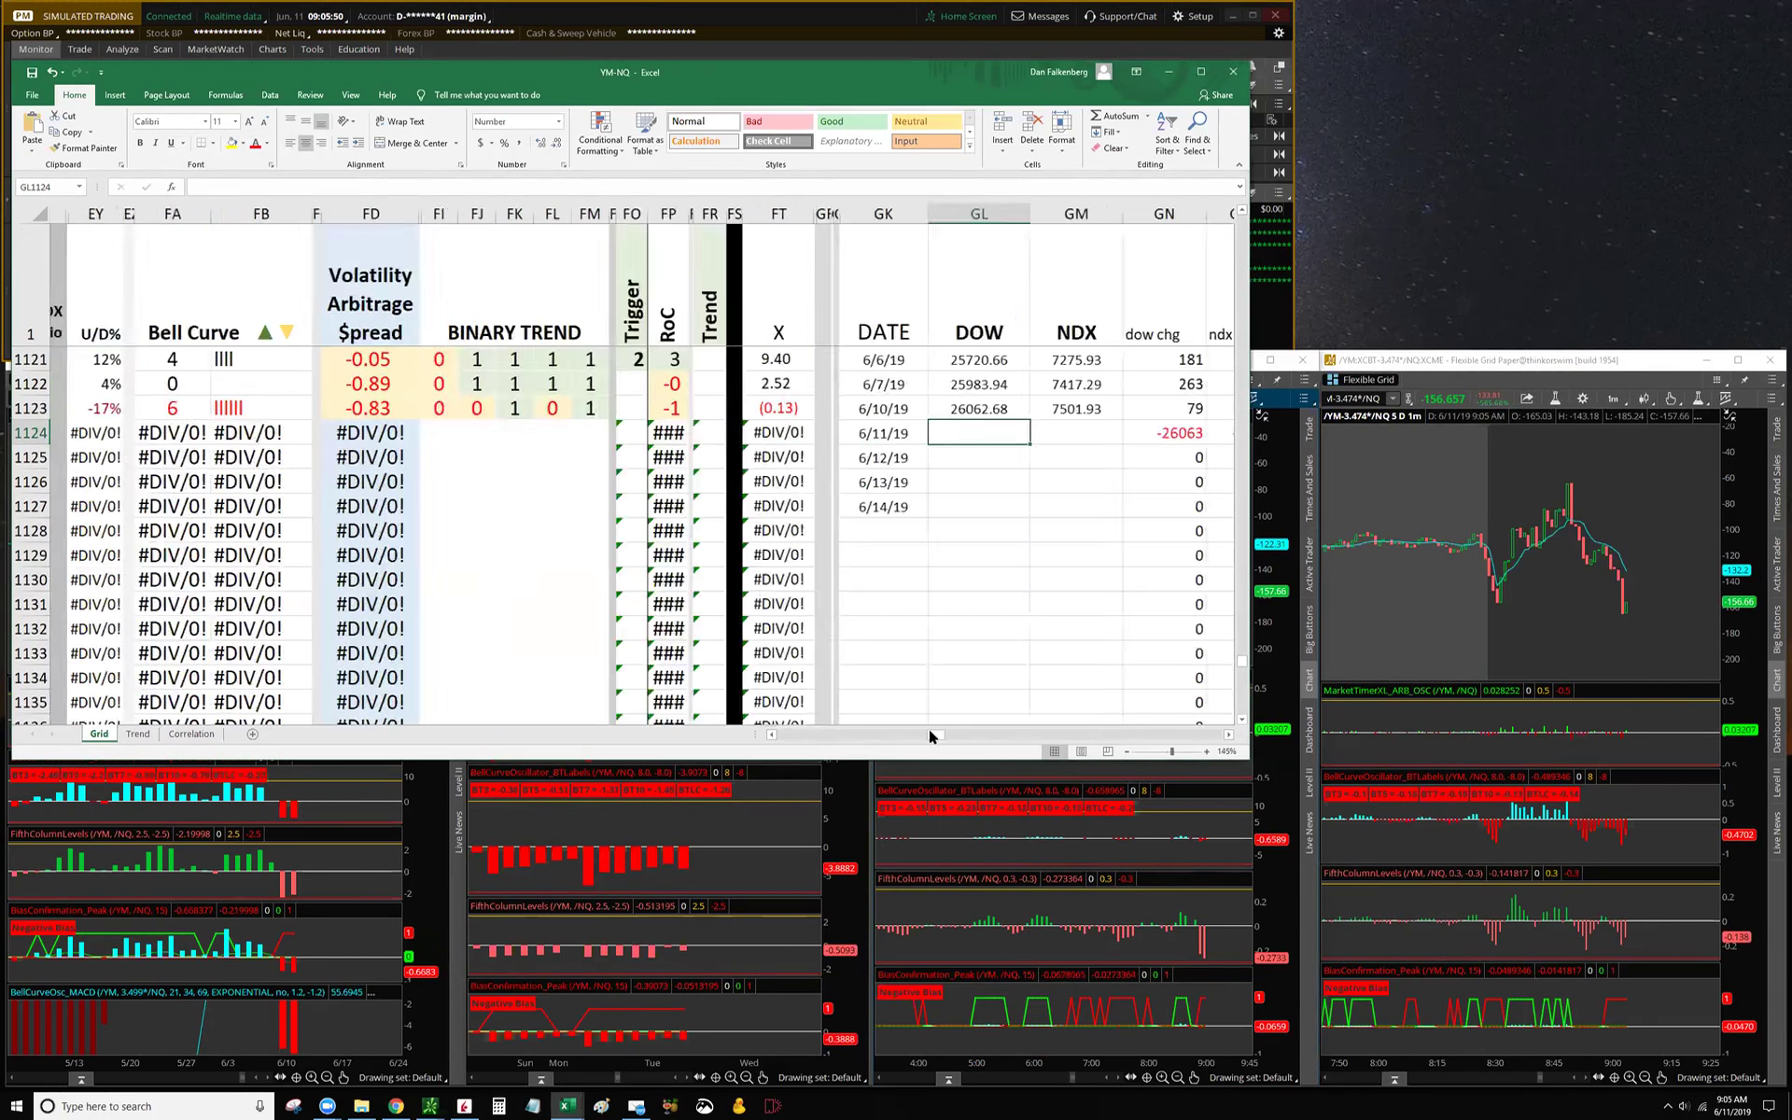
scroll(738, 506, up, 2)
scroll(737, 507, up, 2)
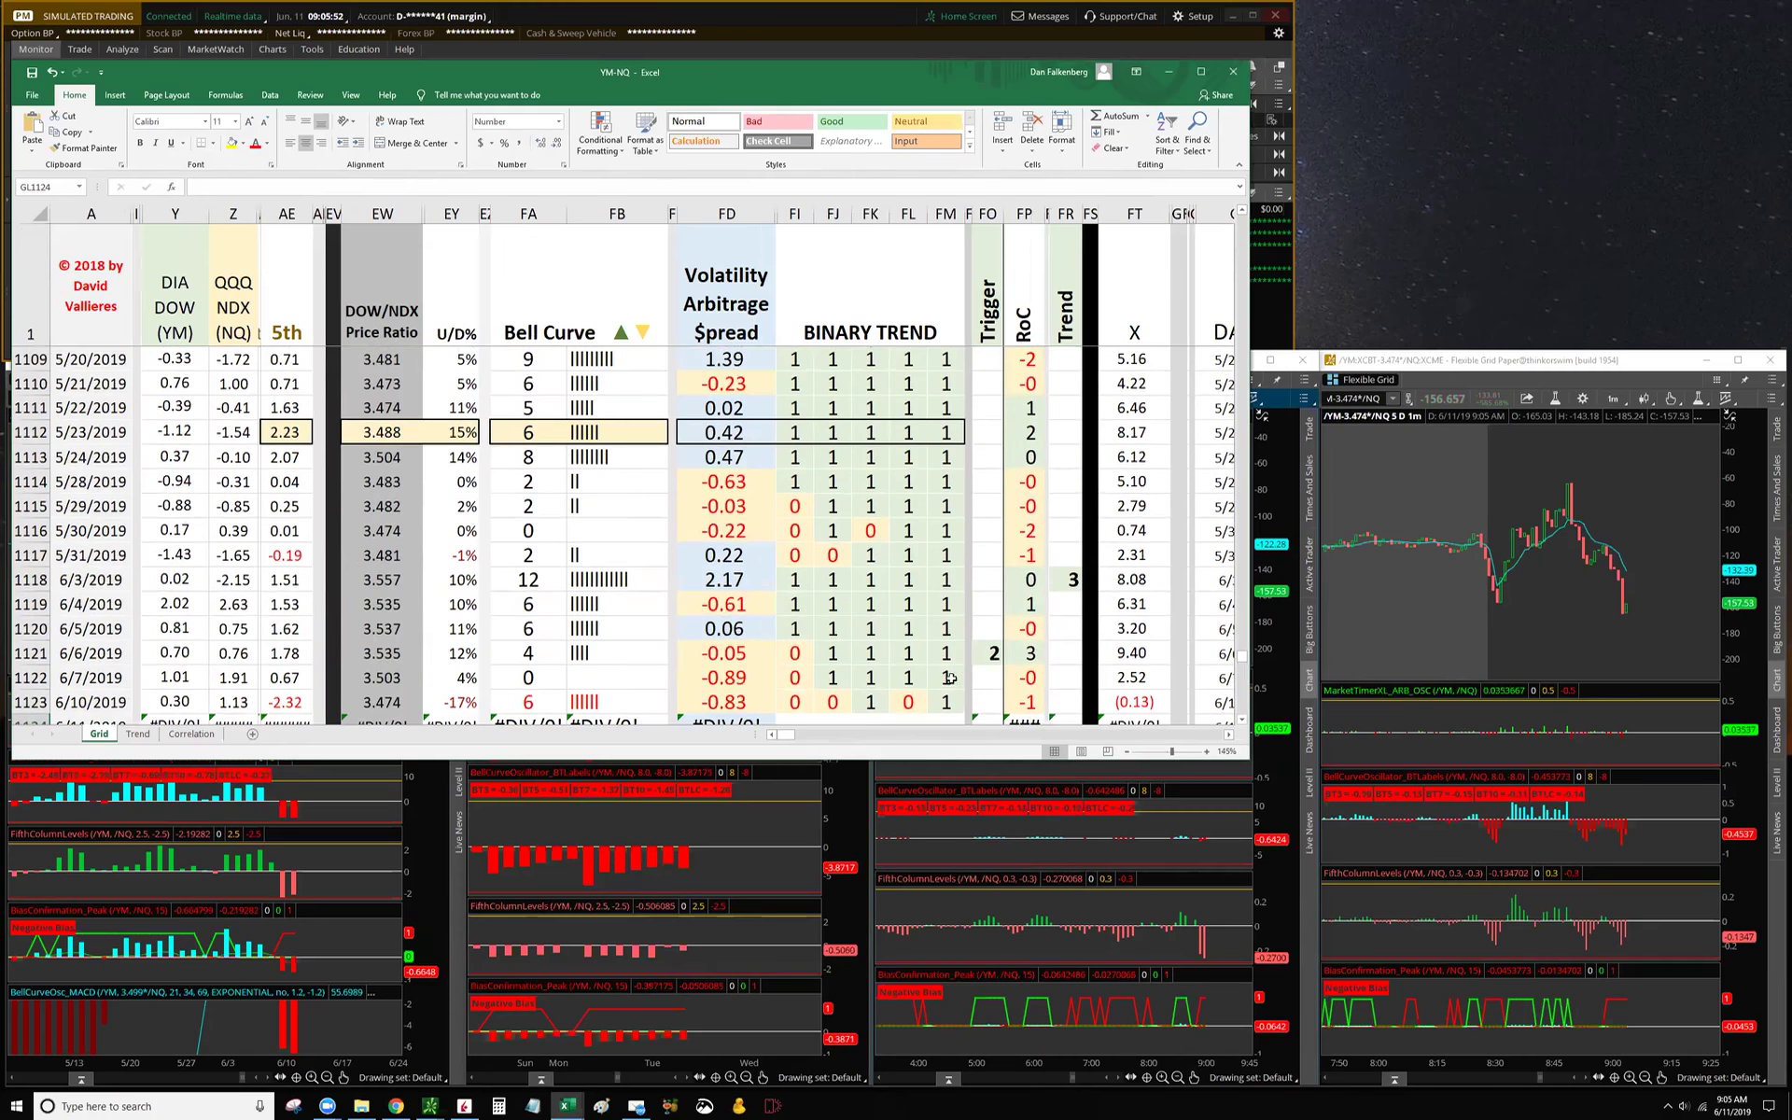
double_click(938, 766)
click(933, 856)
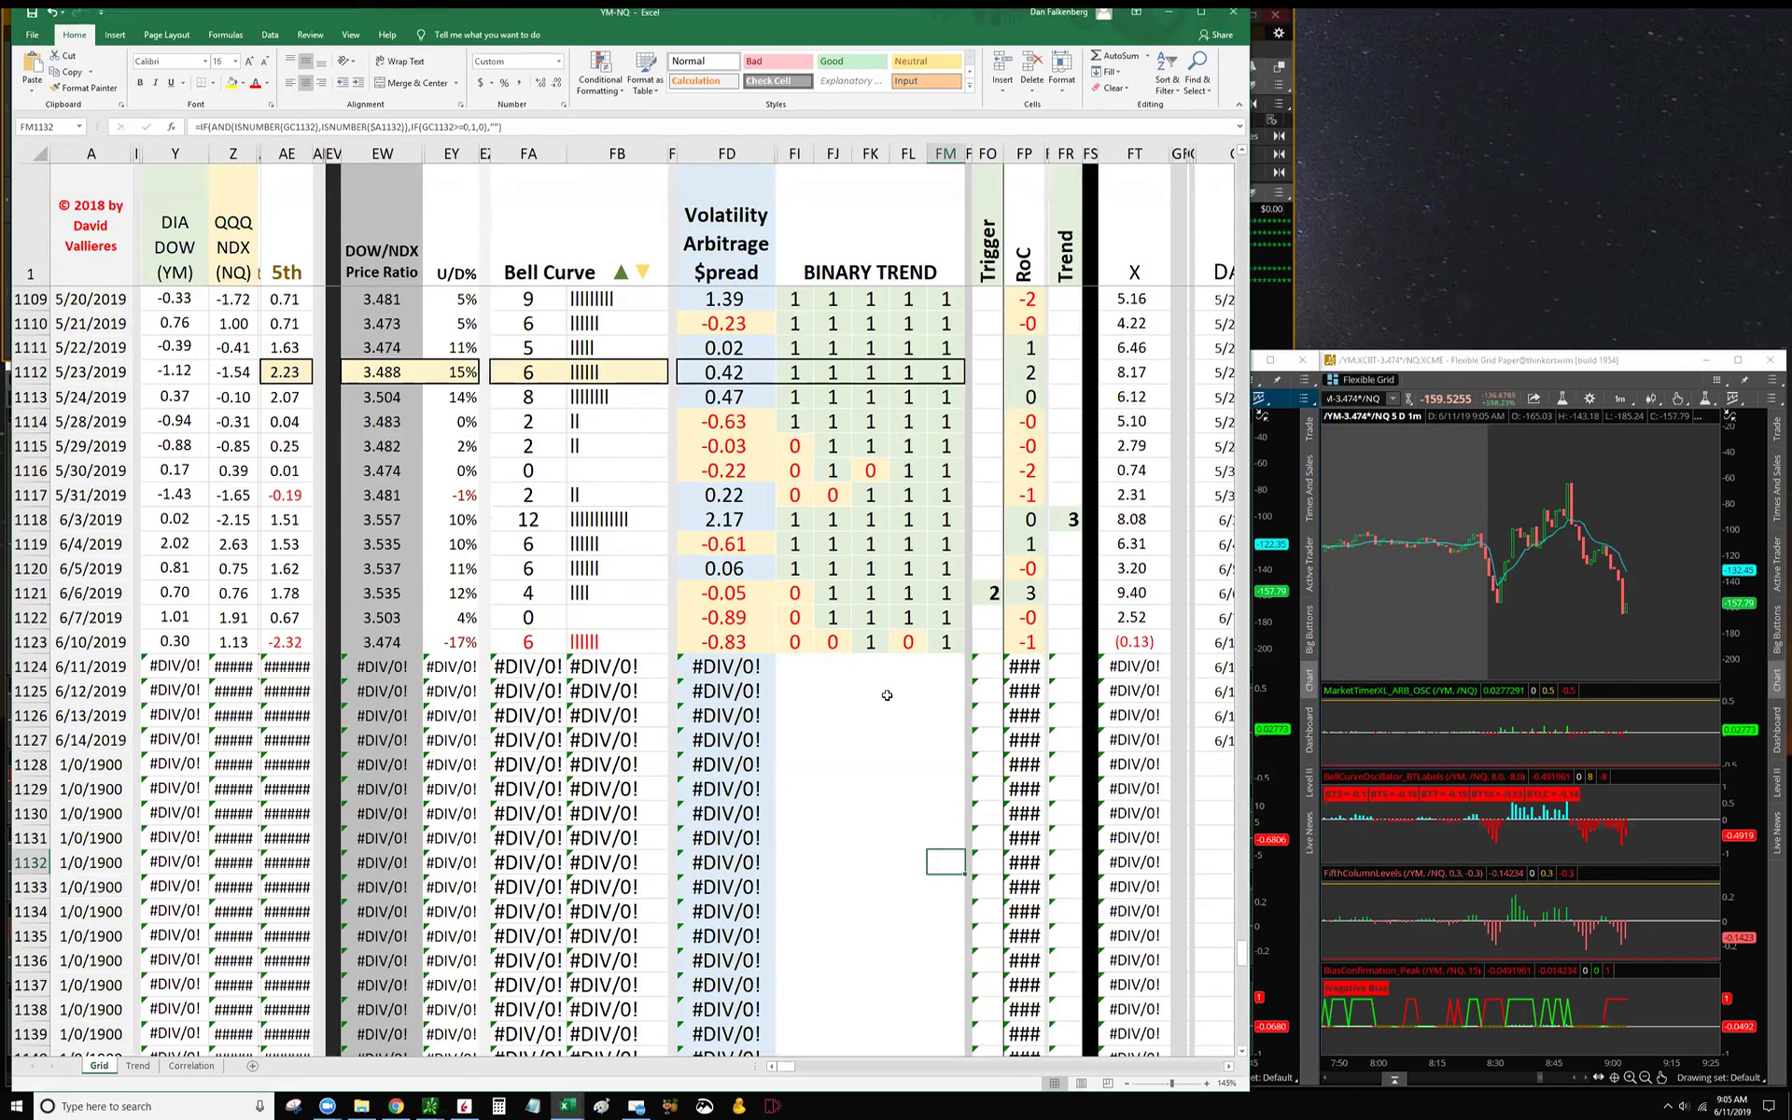
scroll(868, 691, up, 3)
scroll(873, 667, up, 1)
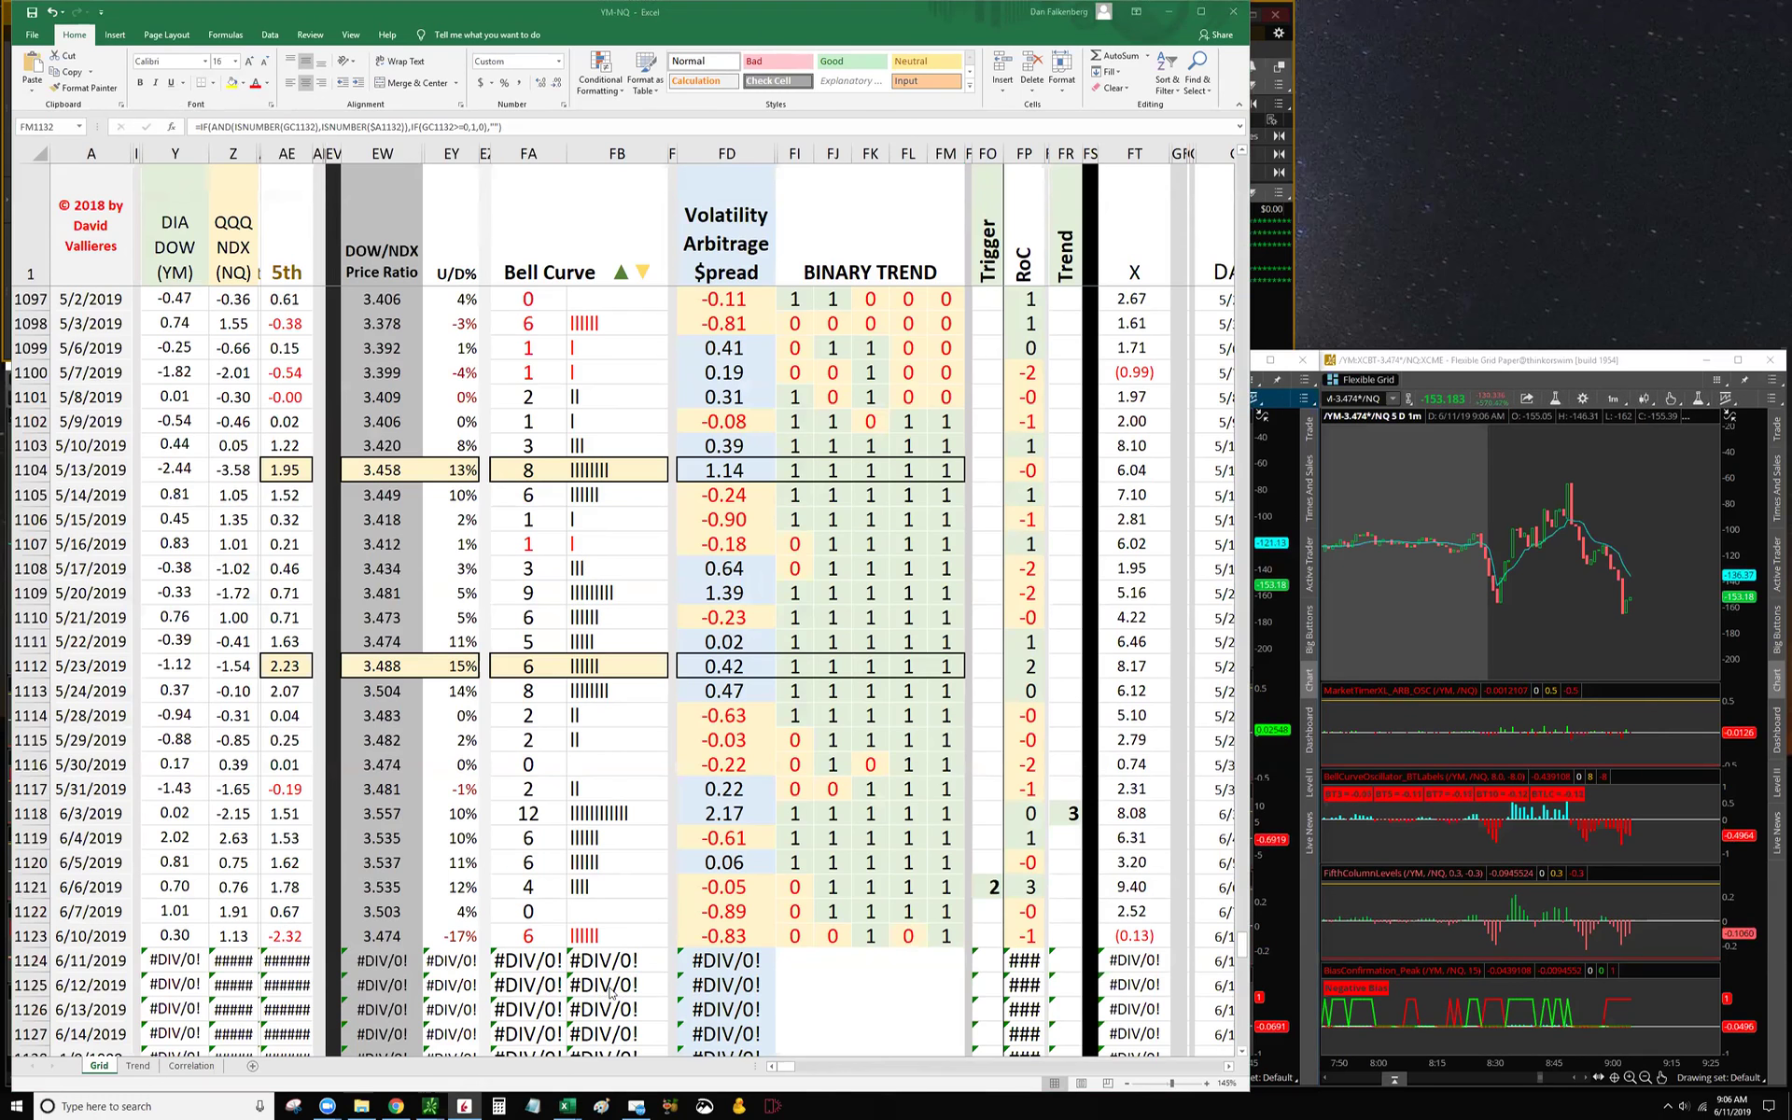
Step: Return the workbook to a smaller floating window and lengthen it to show the rows from 5/7/2019 to 6/12/2019
click(844, 12)
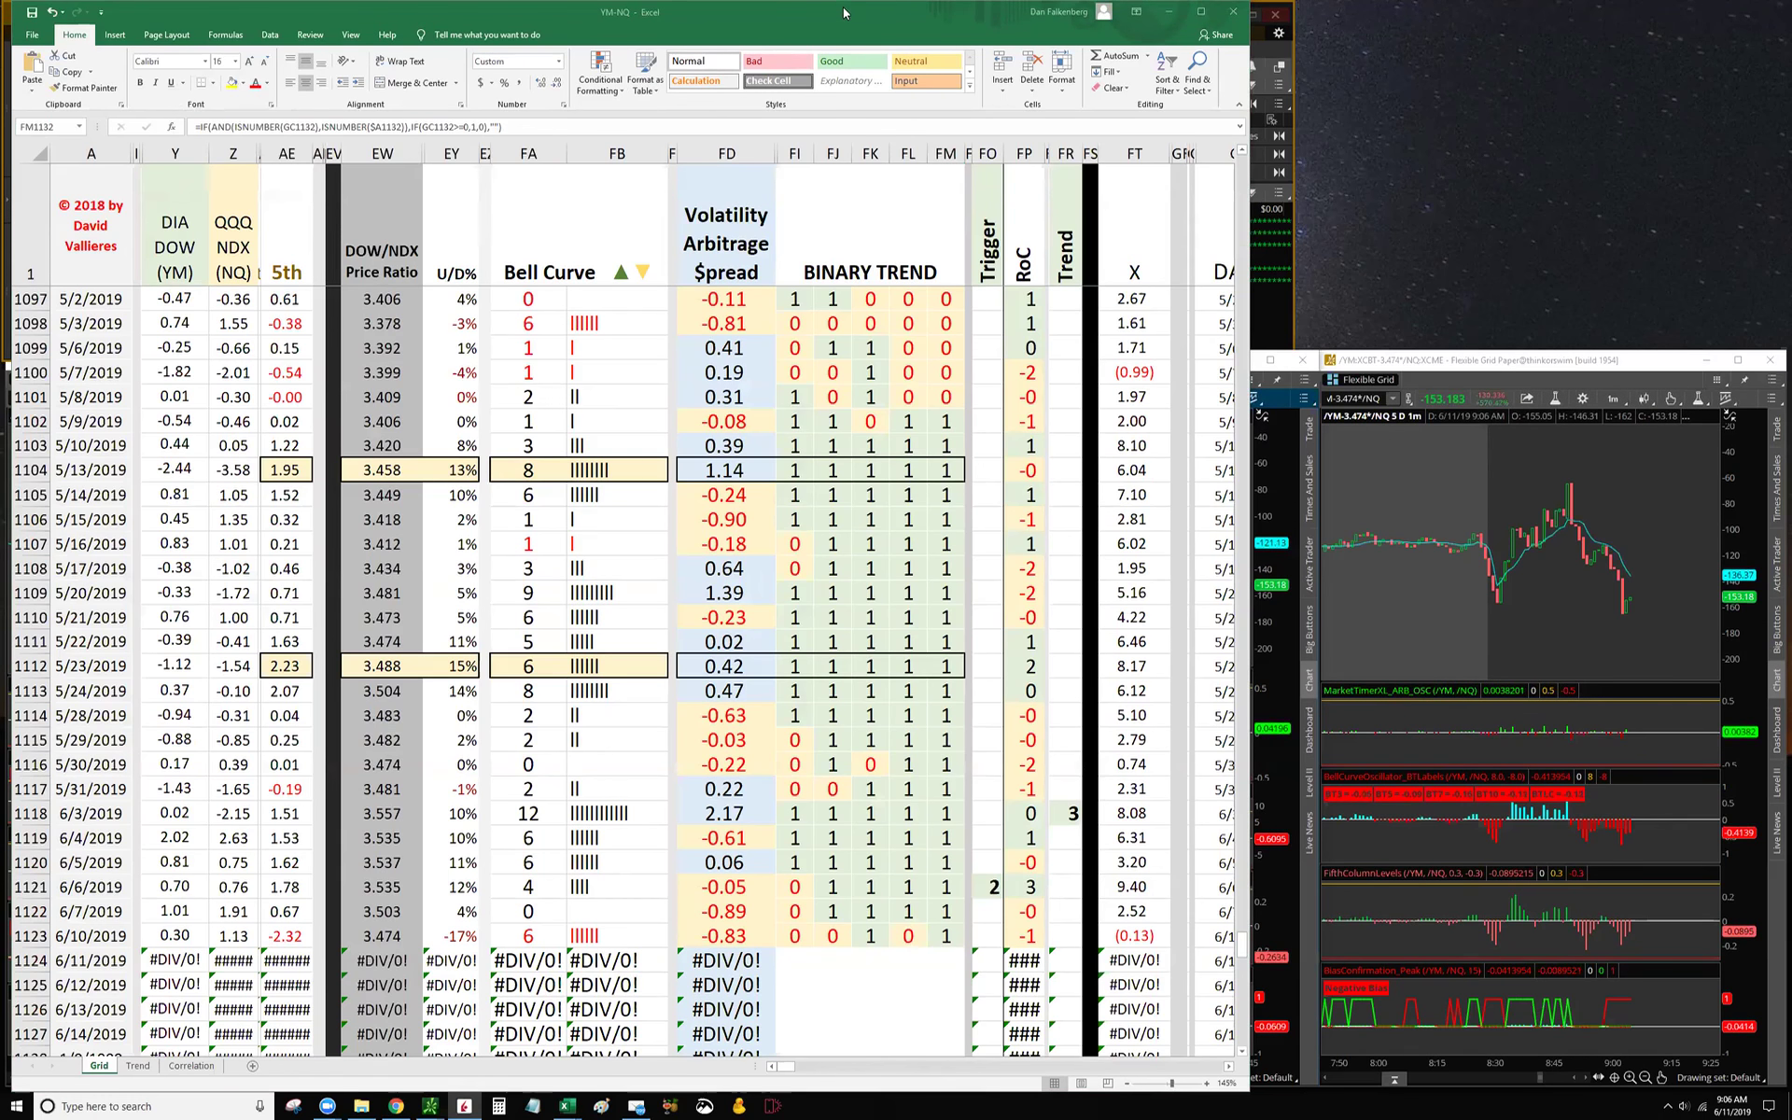
double_click(843, 12)
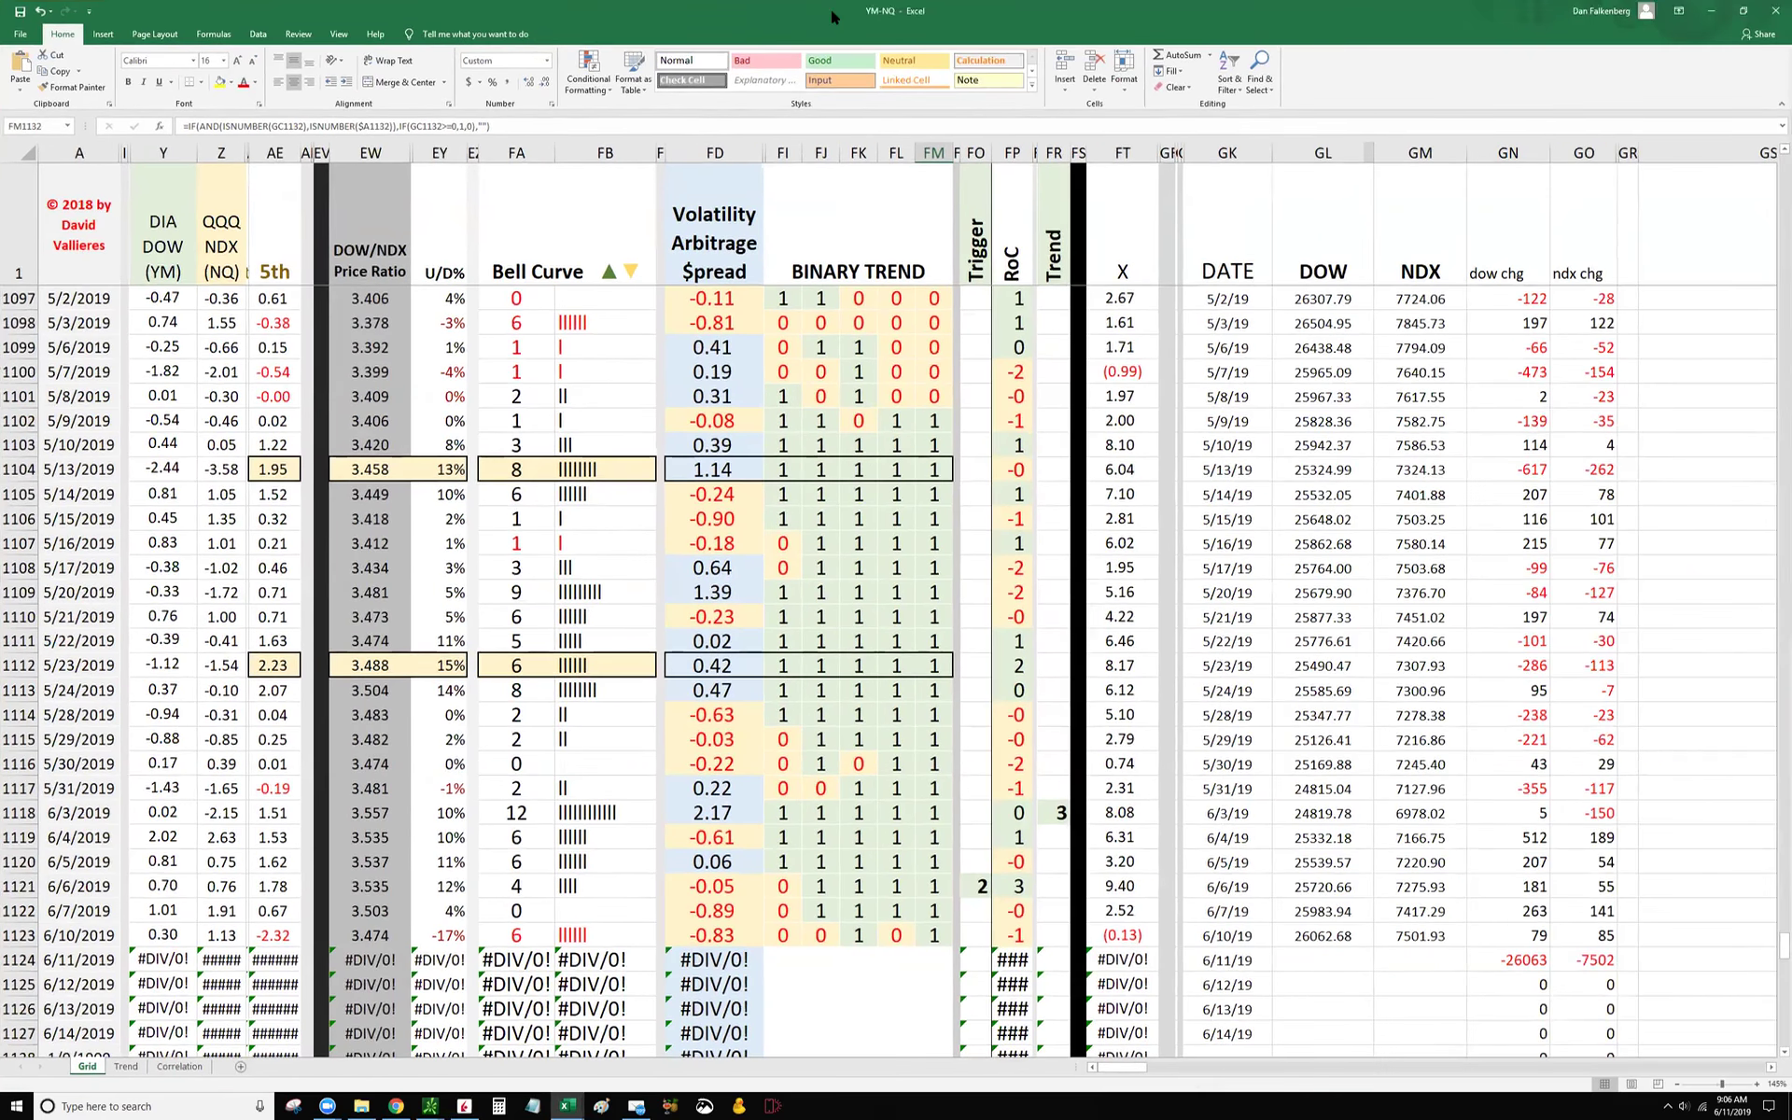
double_click(831, 9)
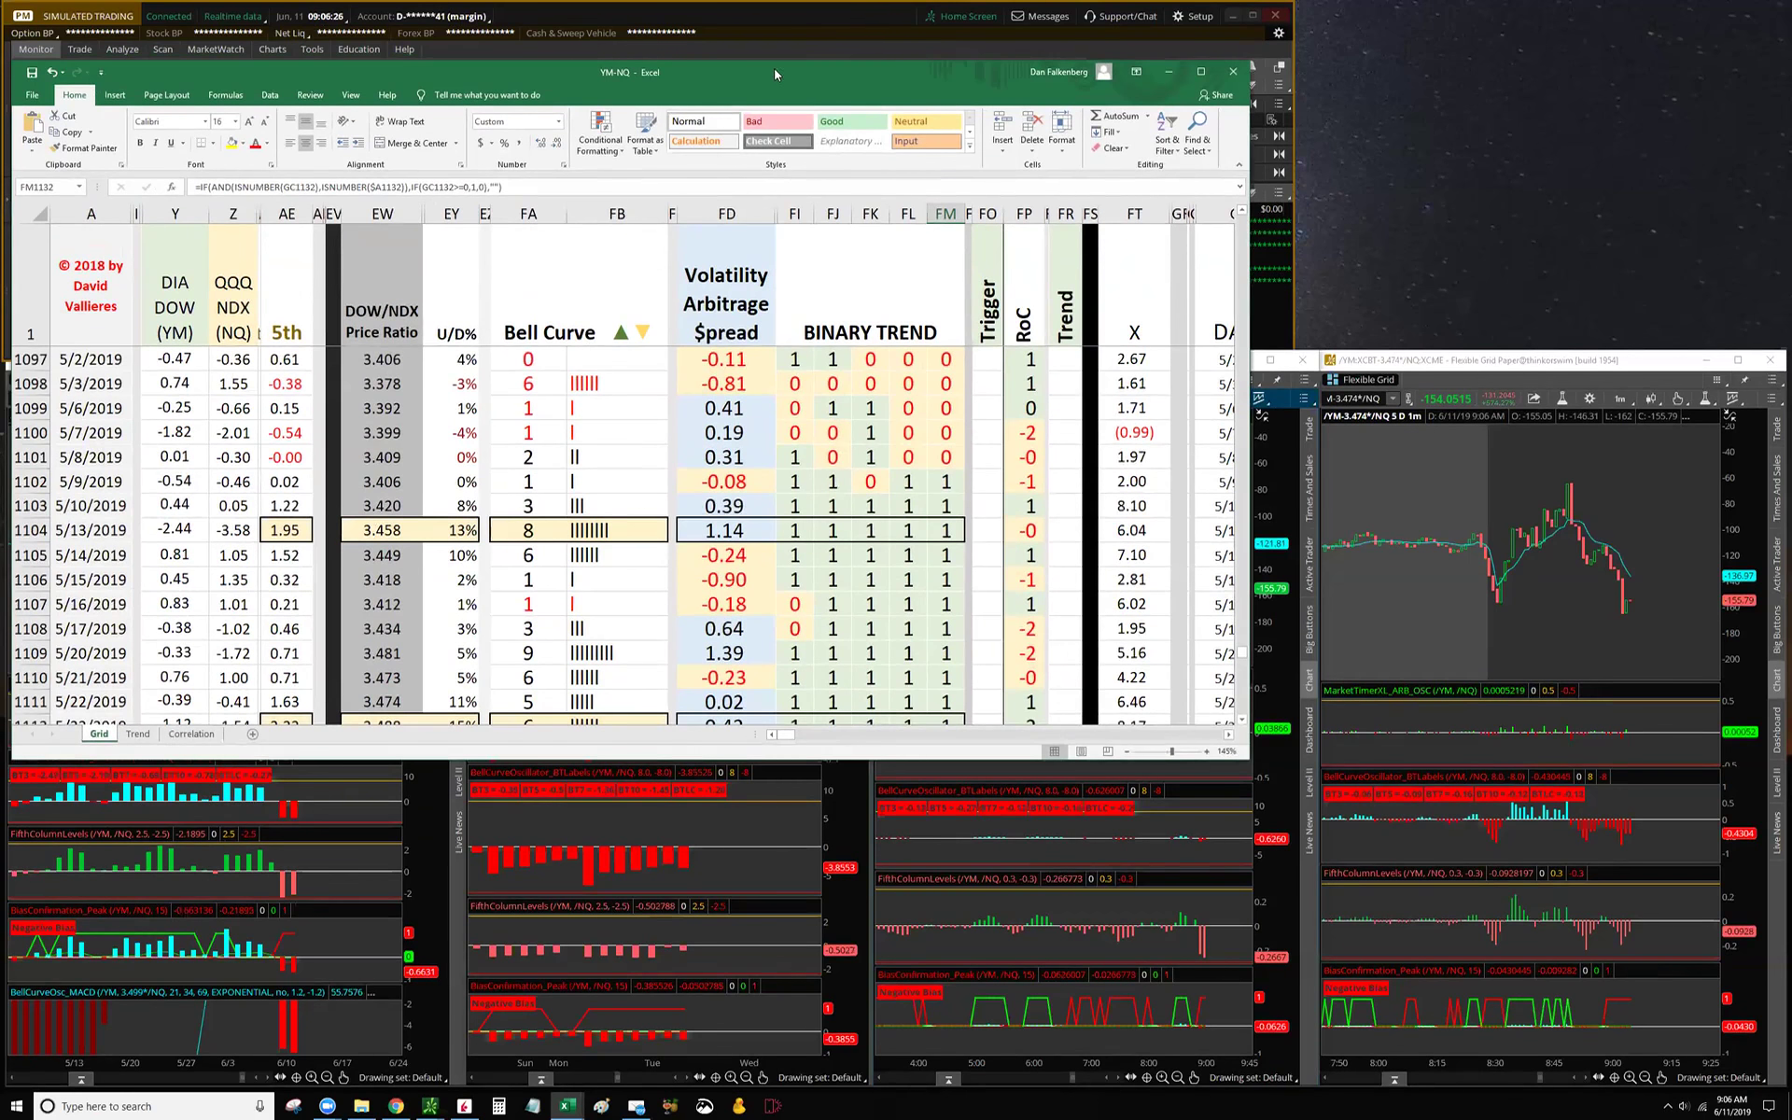
drag(774, 69, 803, 62)
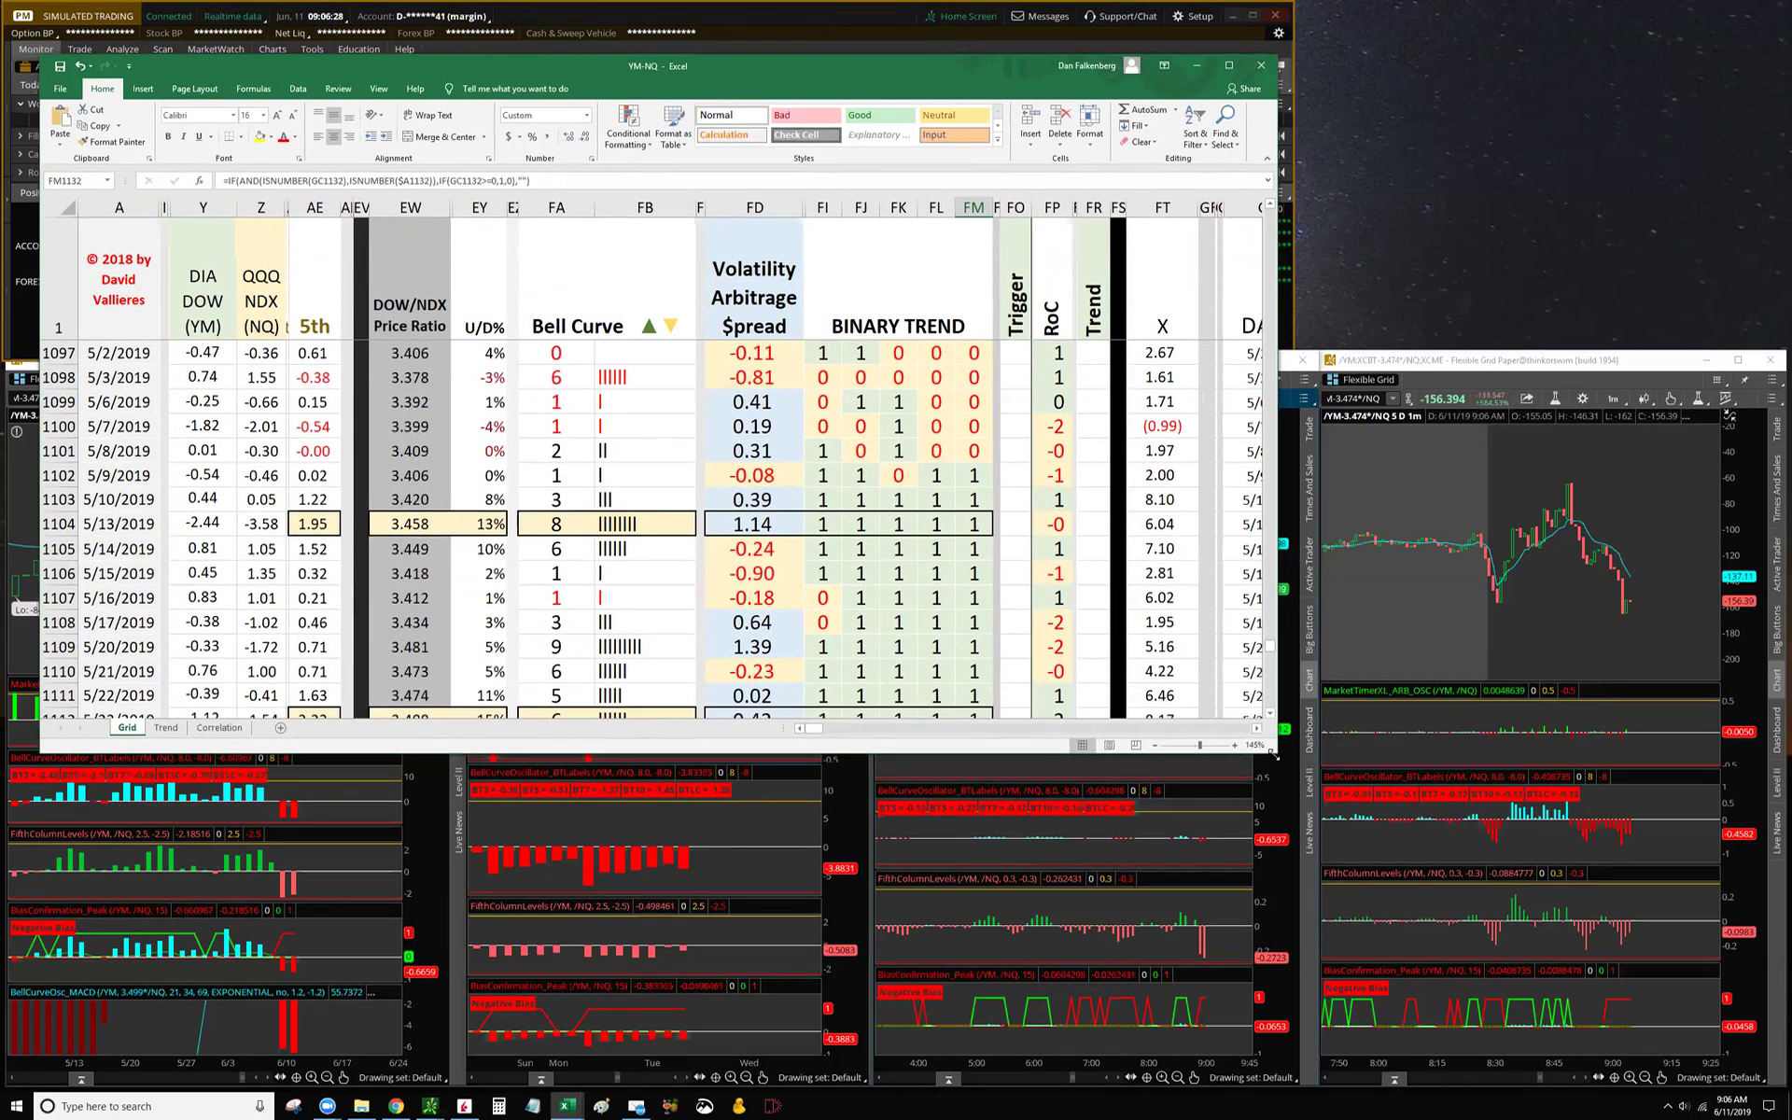
drag(1274, 754, 1255, 1013)
scroll(913, 636, down, 5)
scroll(857, 549, up, 4)
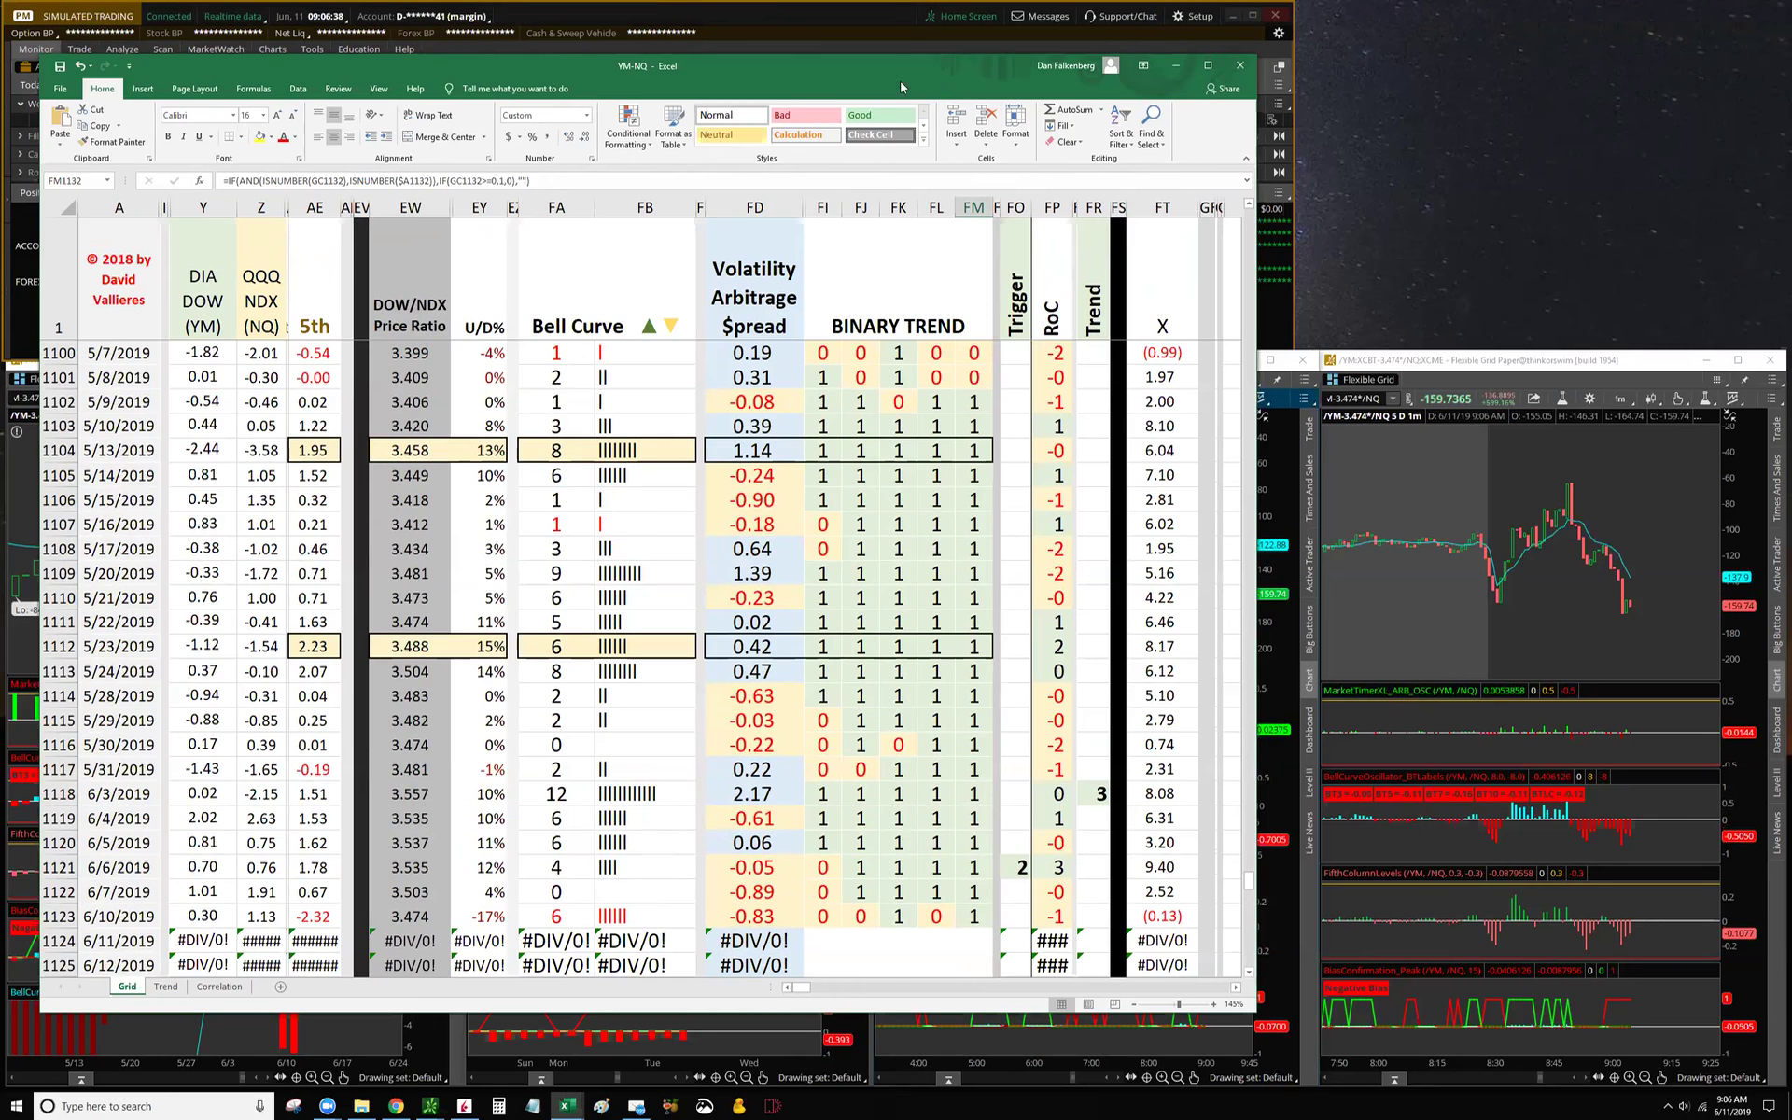
Step: Minimize the workbook, then pan and rescale the 20 D 5m chart to examine the price move on 6/10/19
drag(894, 60, 1118, 61)
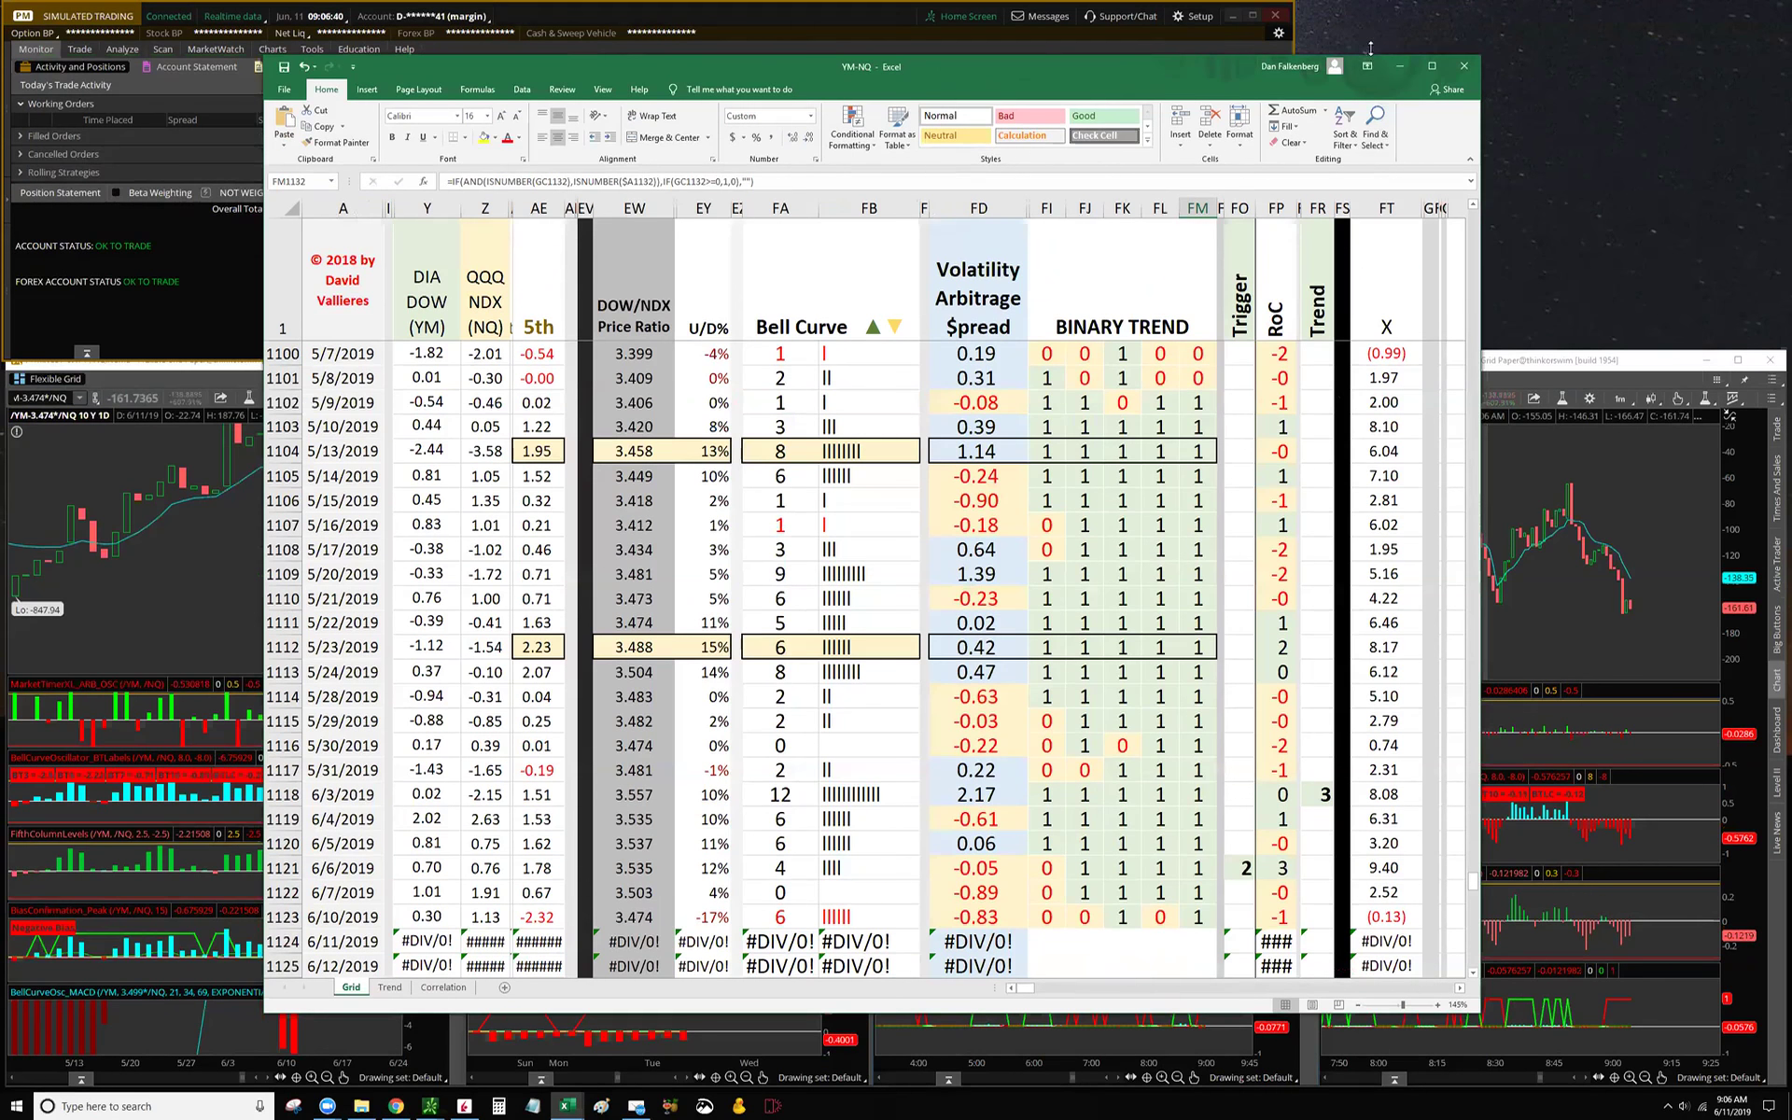
click(1397, 64)
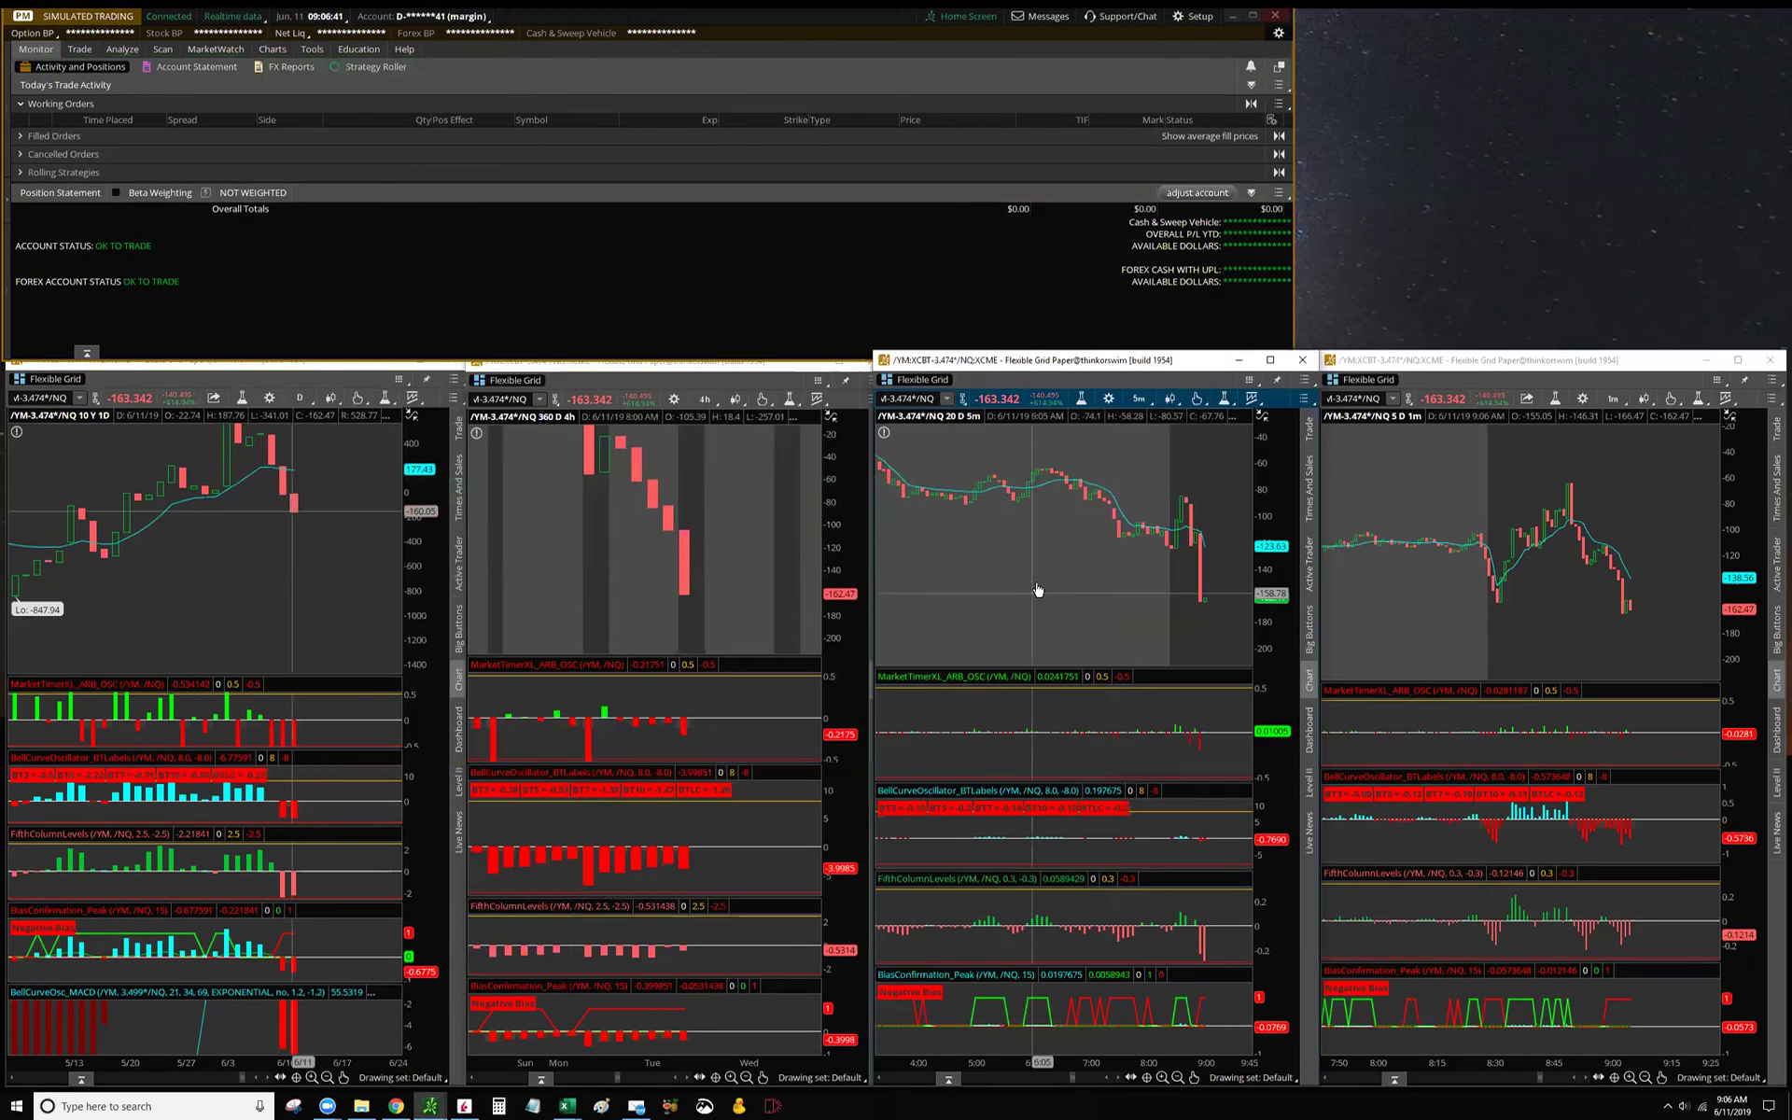
drag(1247, 595, 940, 712)
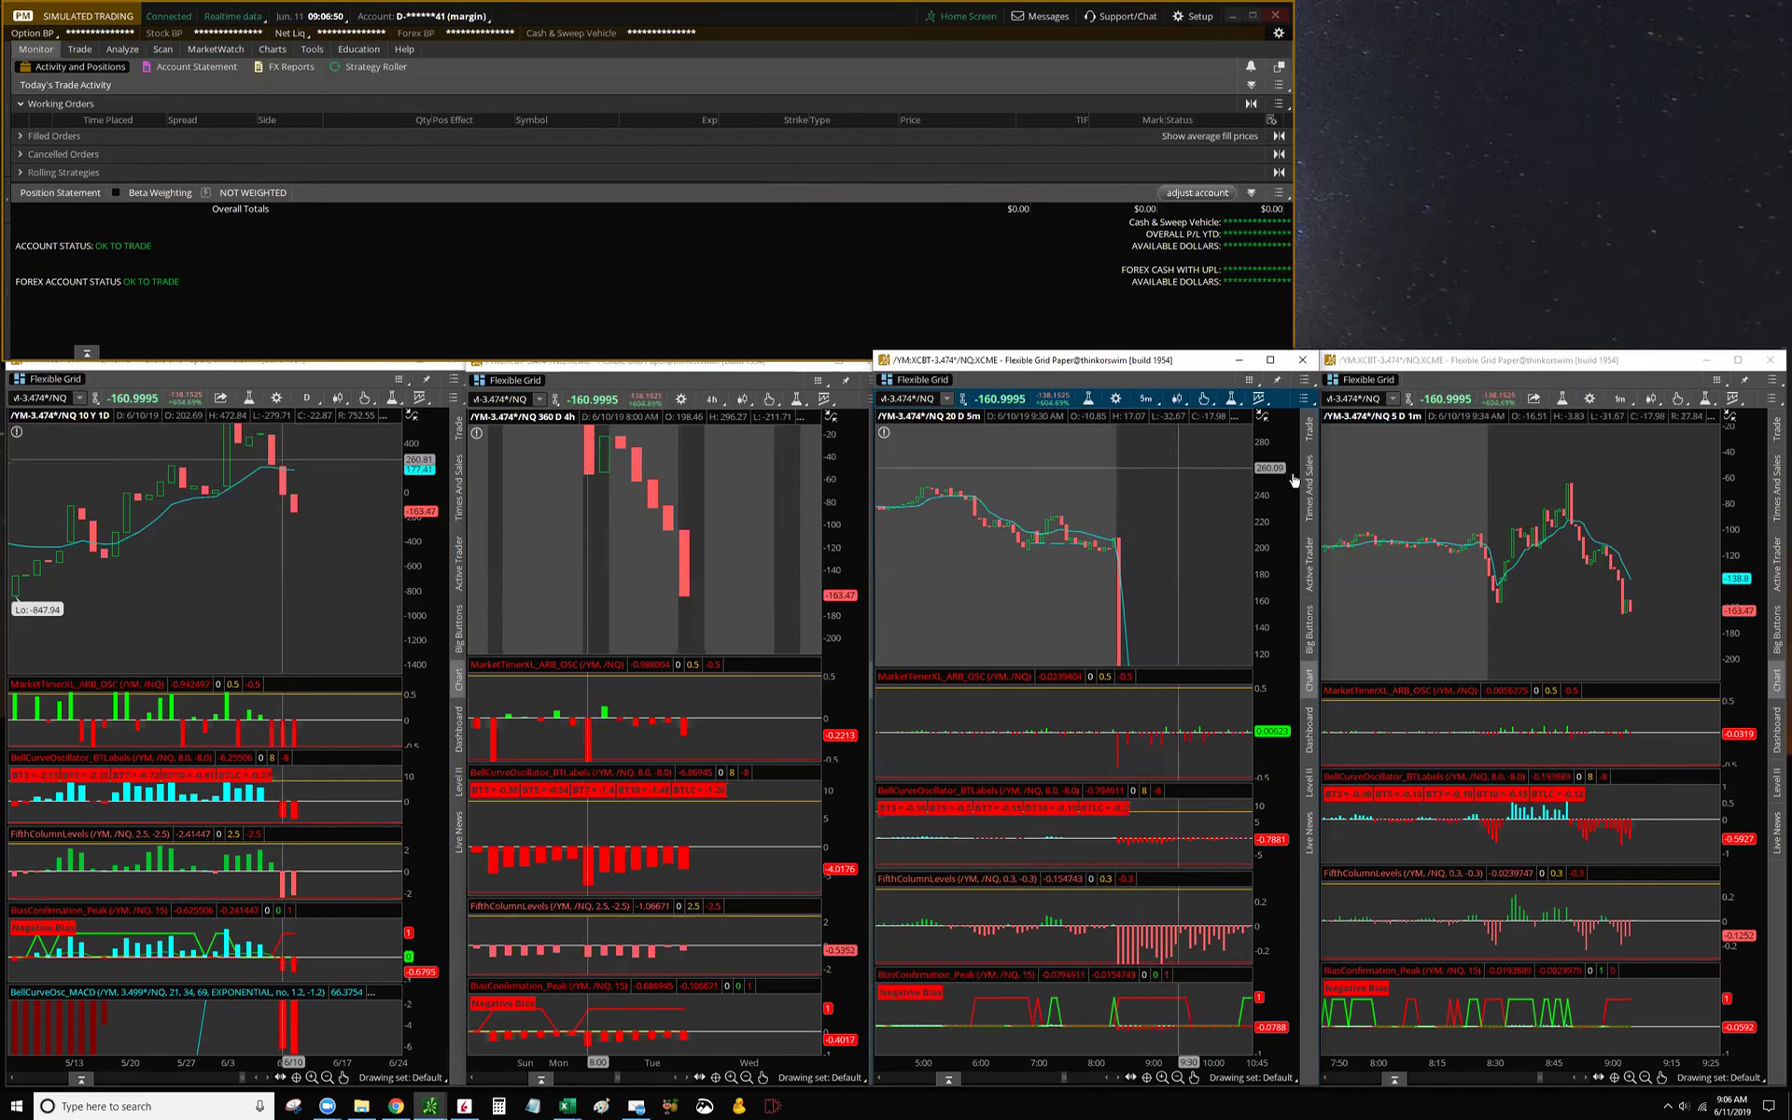
drag(1275, 546, 1278, 567)
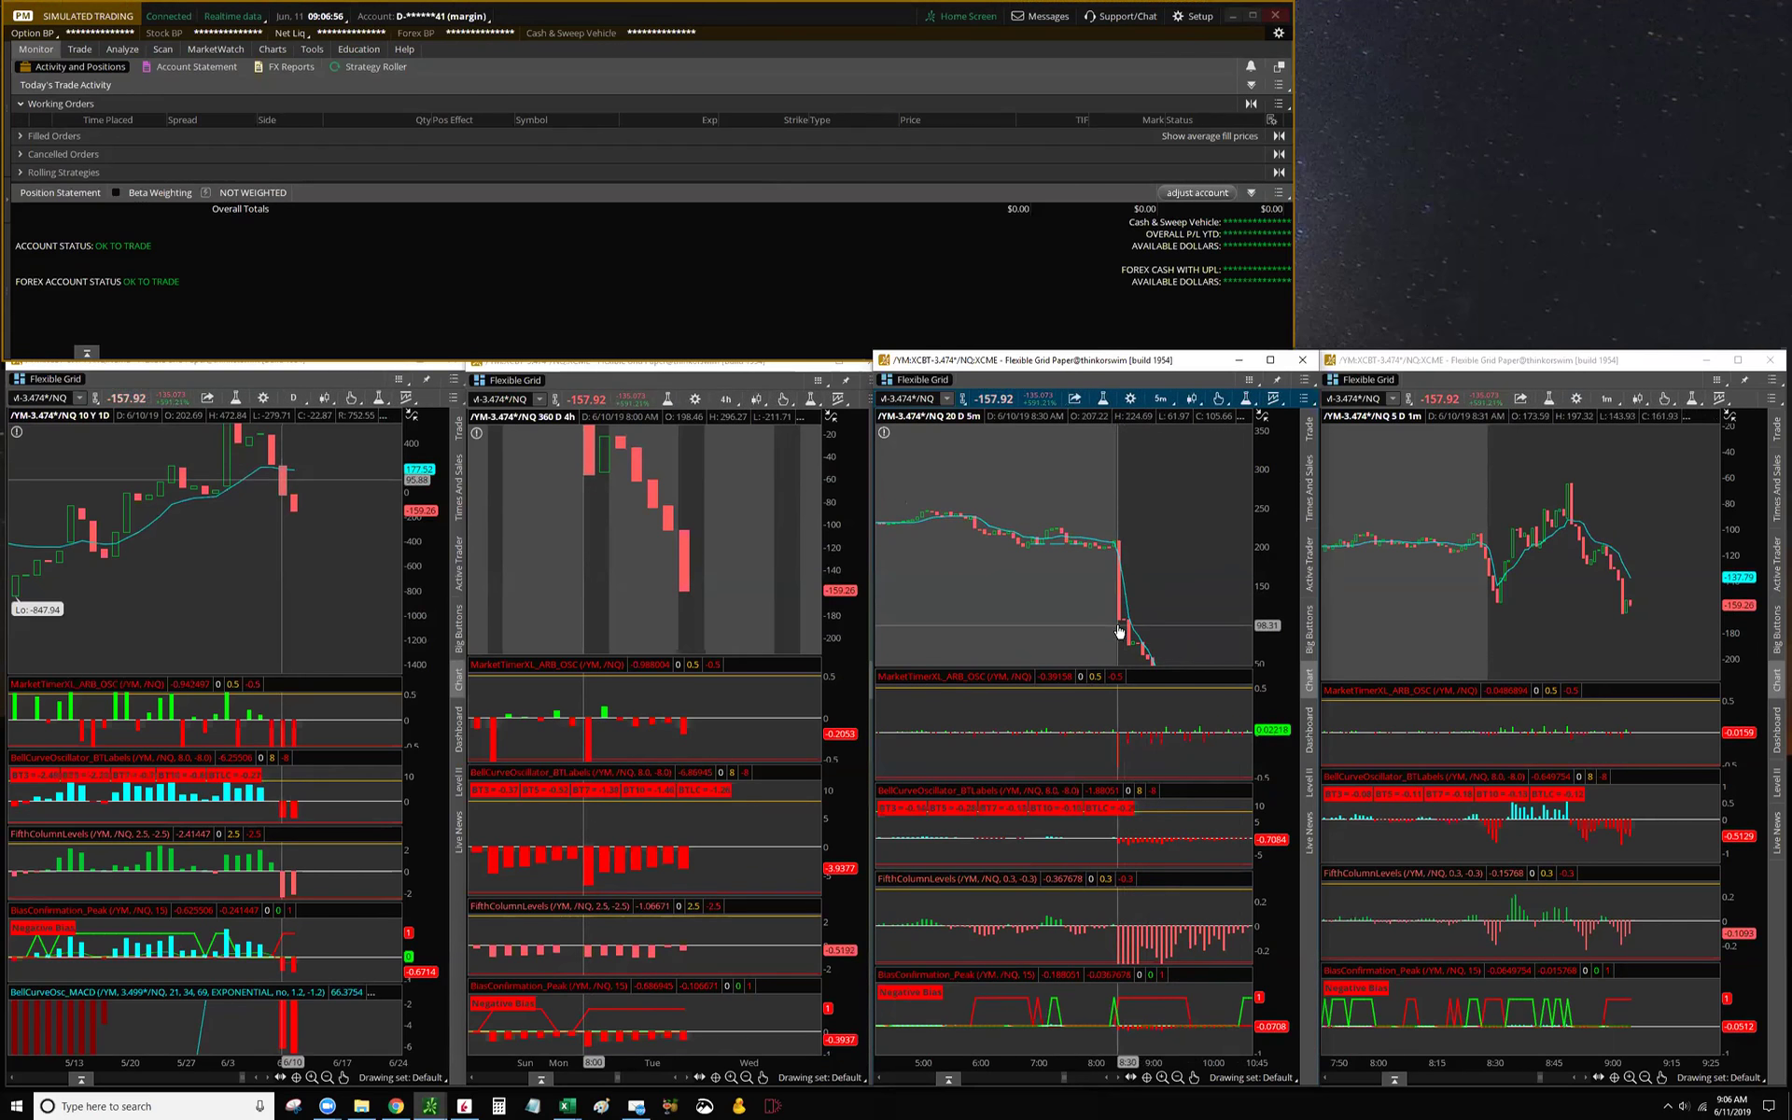
drag(1080, 464, 973, 397)
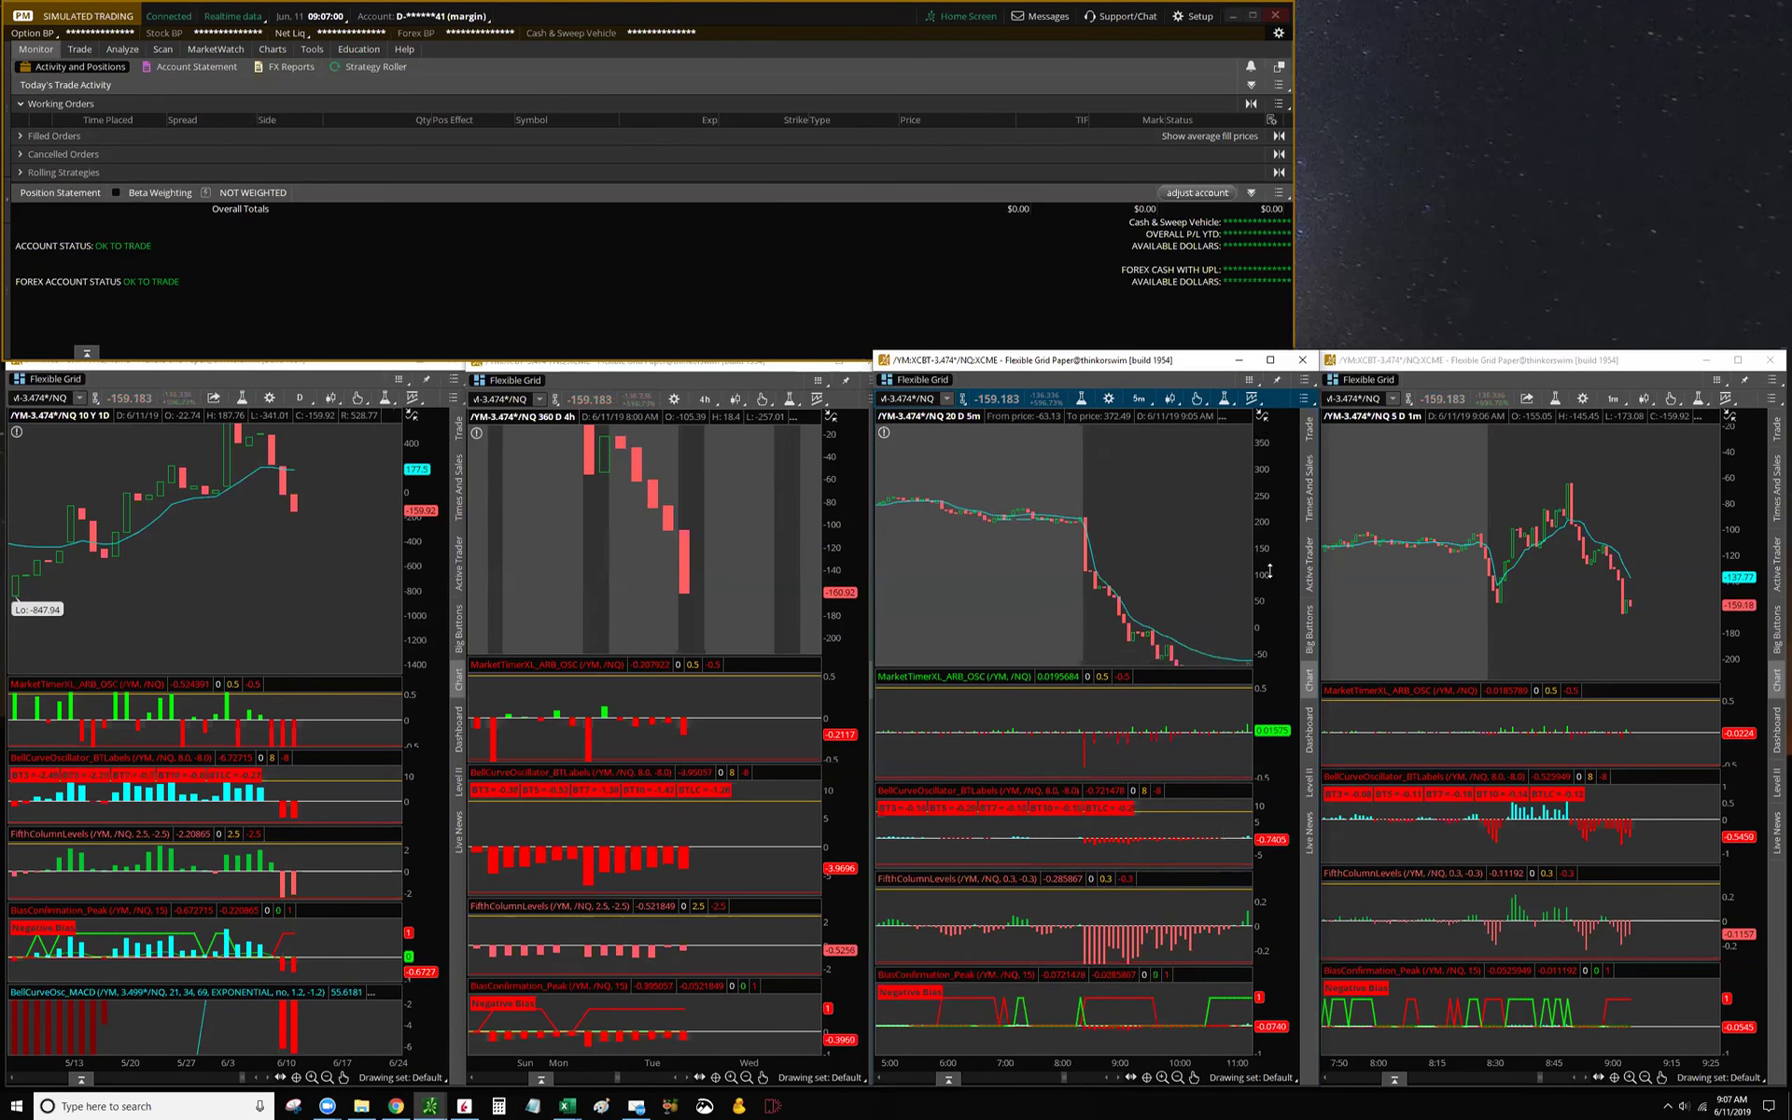
drag(1188, 572, 1088, 512)
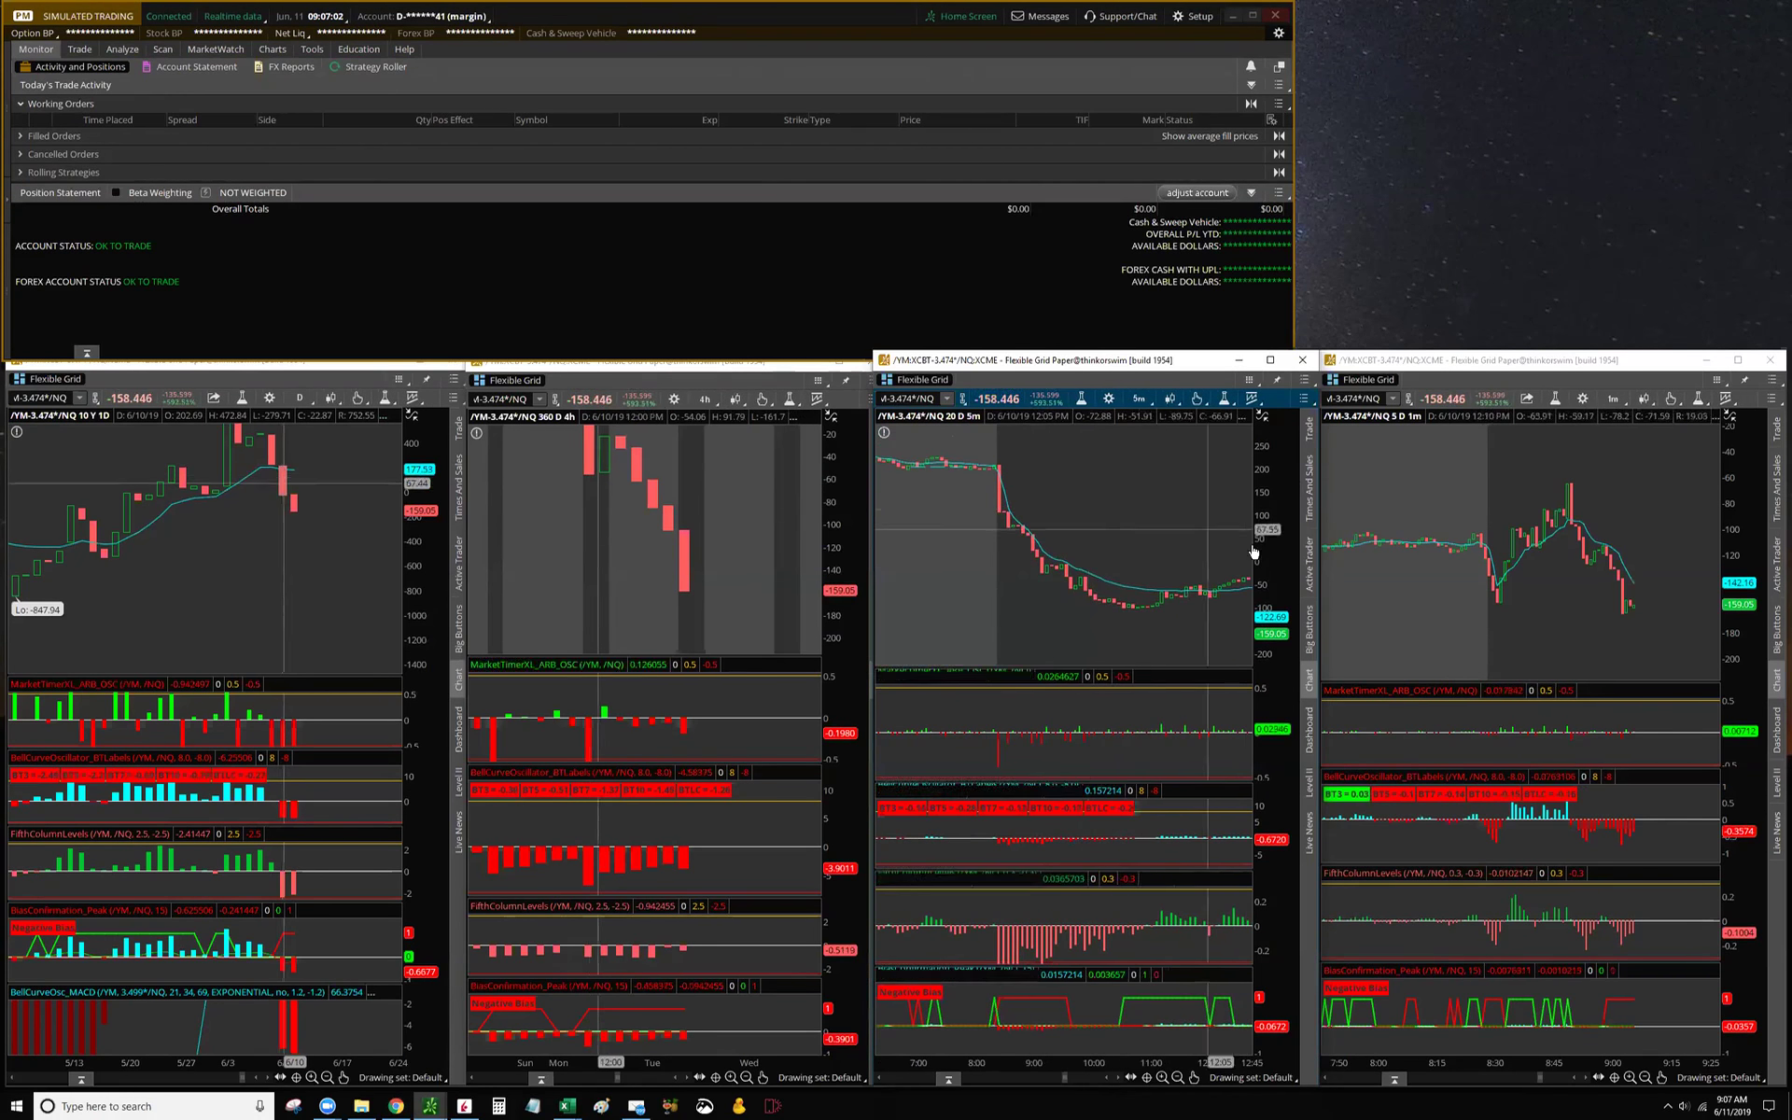
drag(1255, 551, 1264, 508)
drag(1152, 504, 1124, 508)
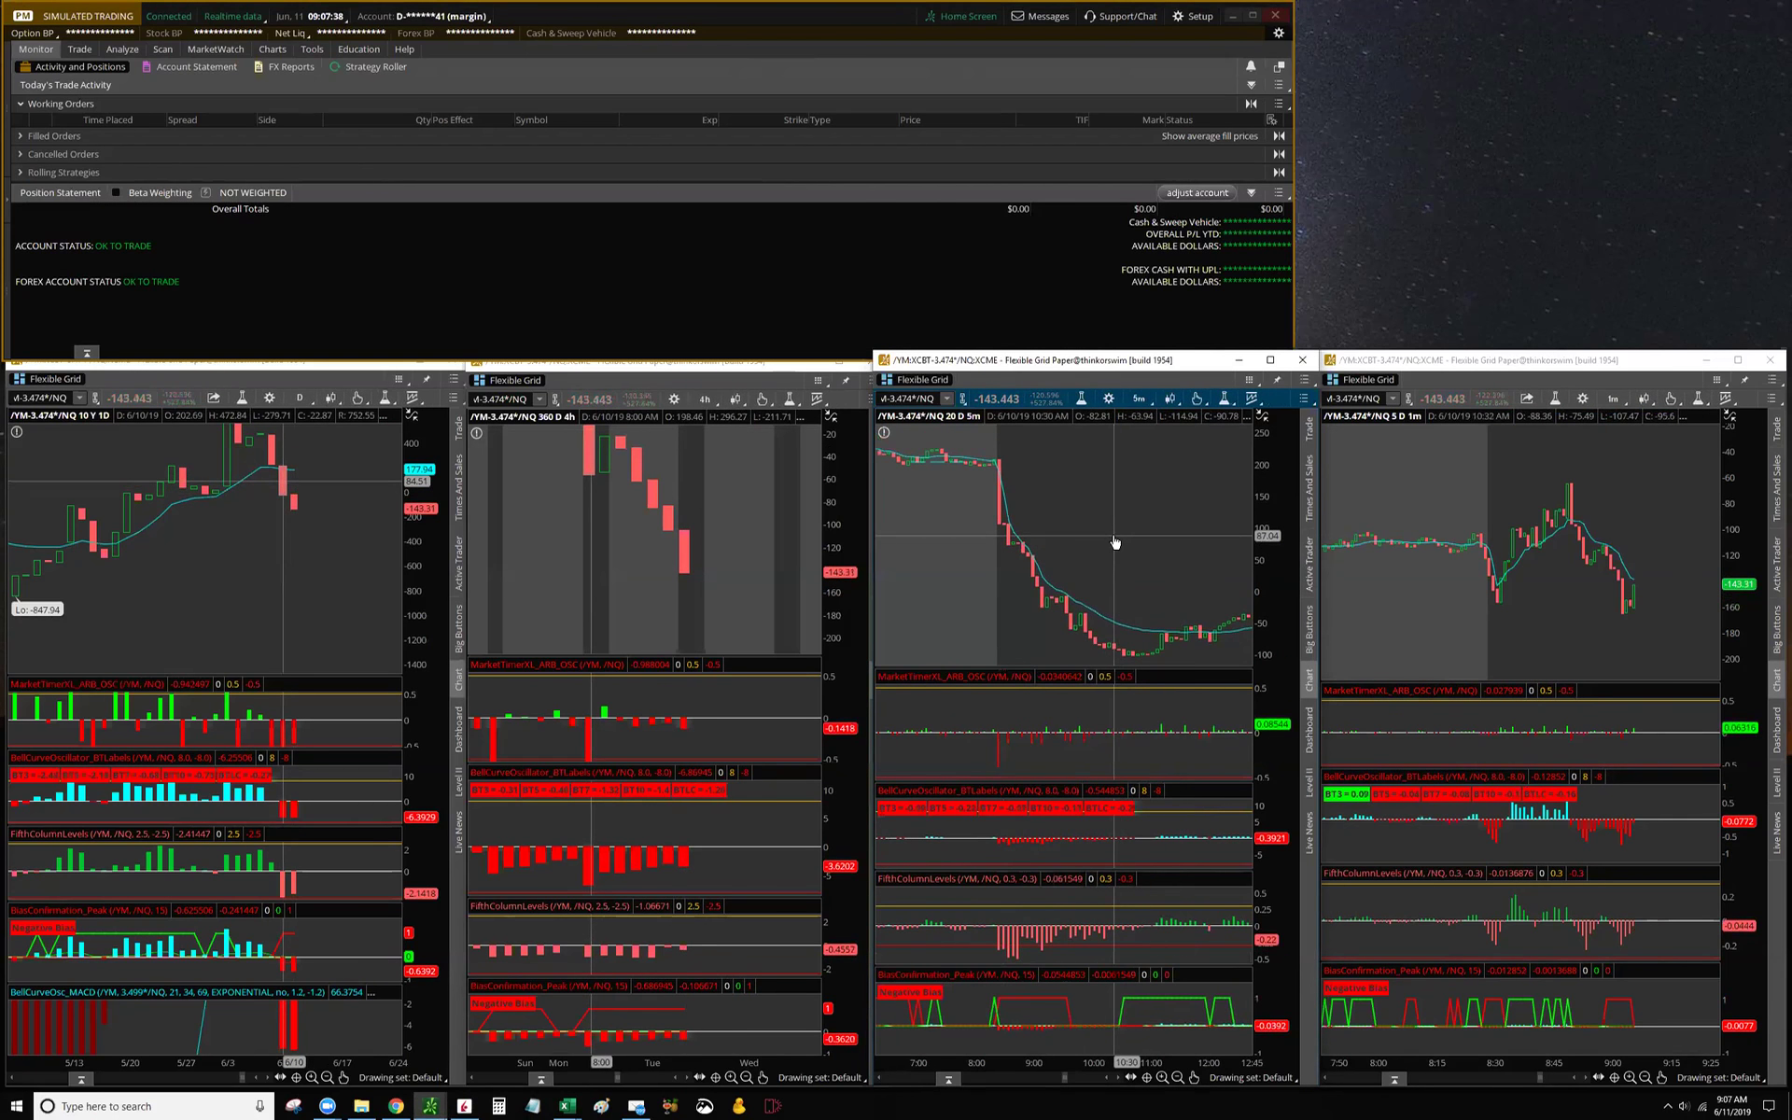
Step: Bring the 20 D 5m chart back to the latest 6/11/19 candles and rescale its price axis
scroll(1117, 539, down, 10)
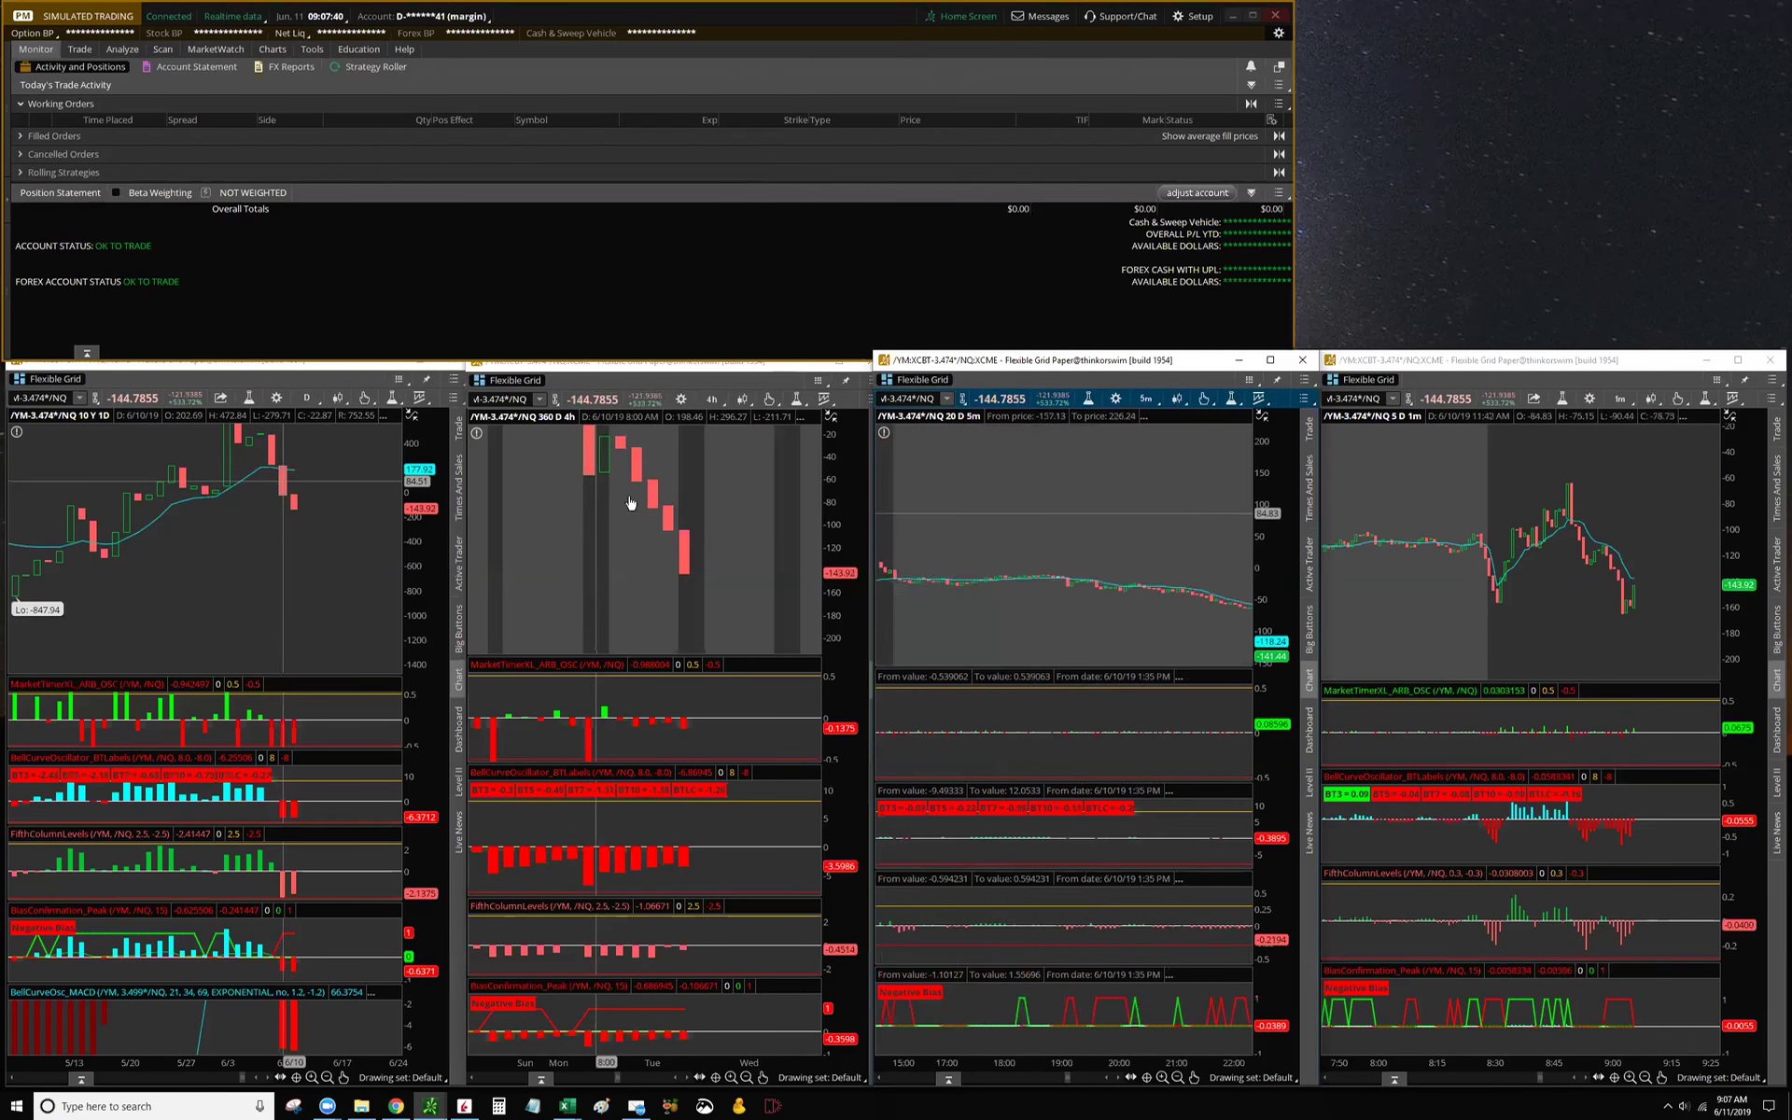
scroll(1064, 500, down, 5)
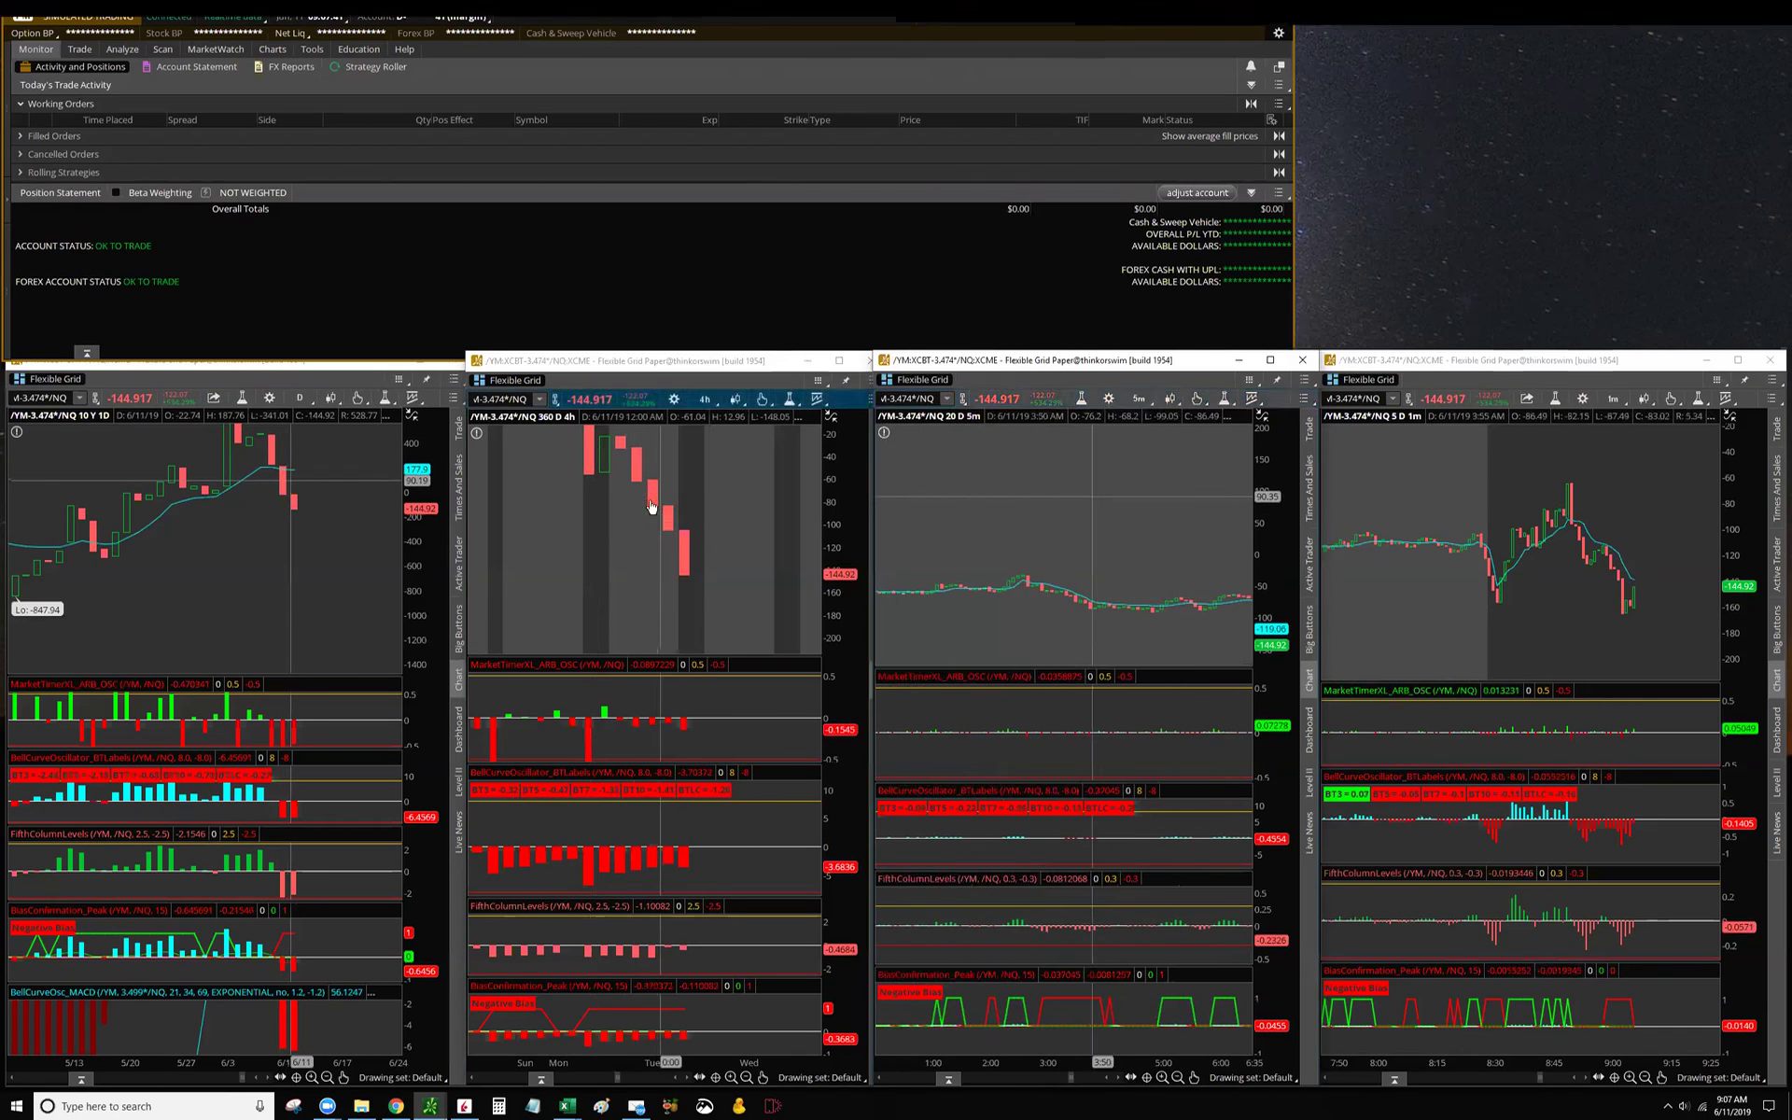
scroll(1048, 448, up, 4)
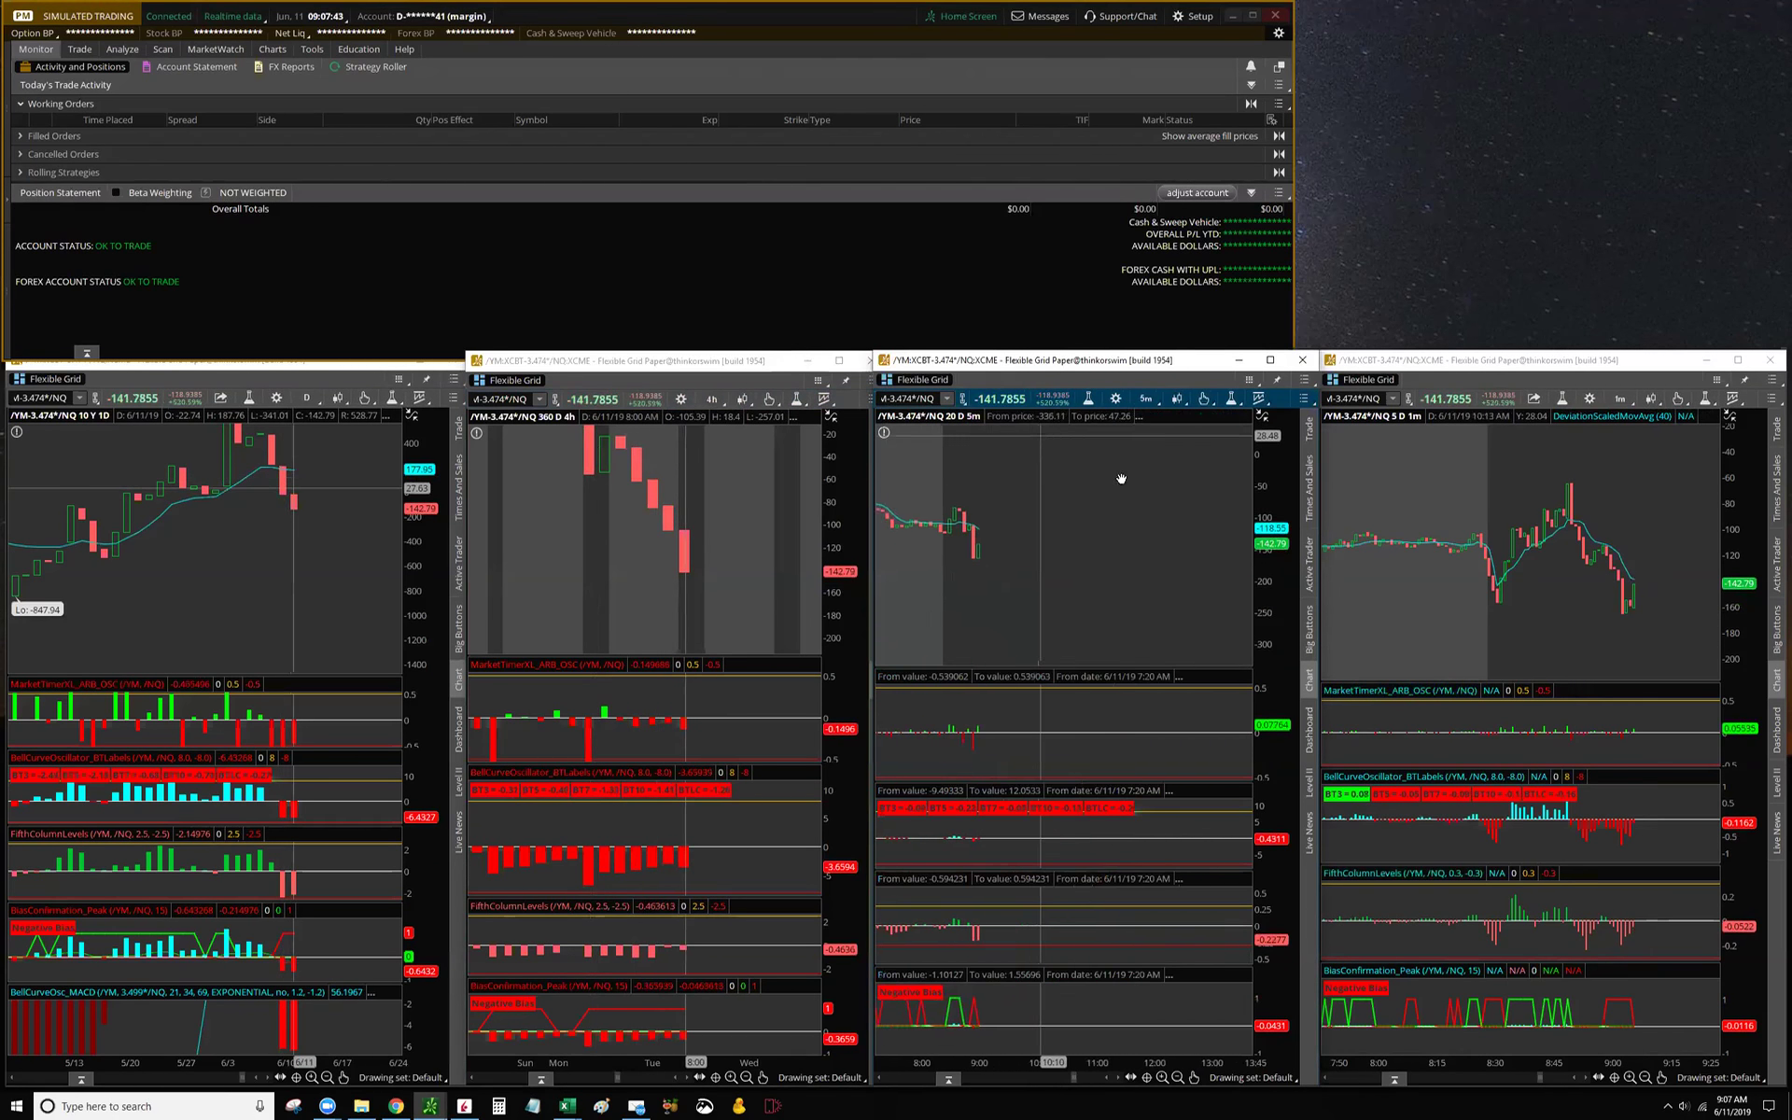
drag(1259, 570, 1187, 496)
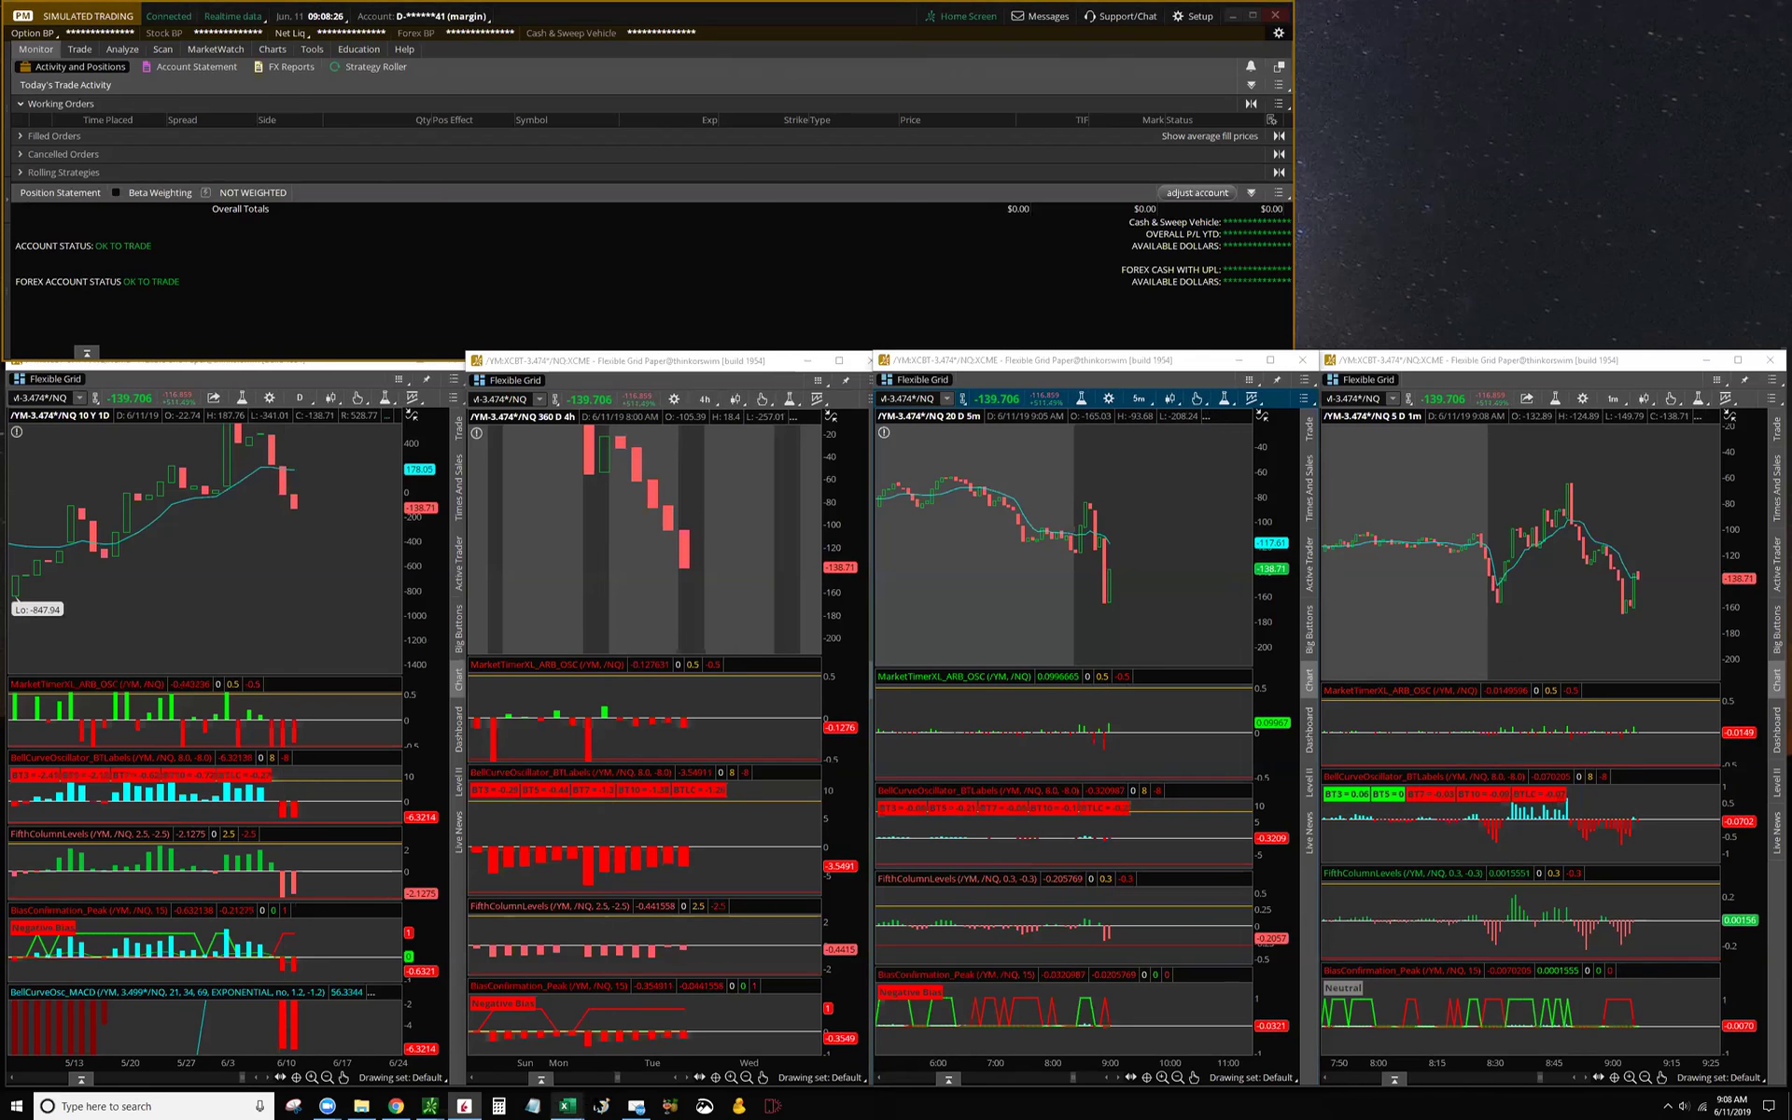
Step: Reopen the YM-NQ workbook, move its window clear of the 5 D 1m chart, and review the April to June 2019 rows
mouse_move(566, 1106)
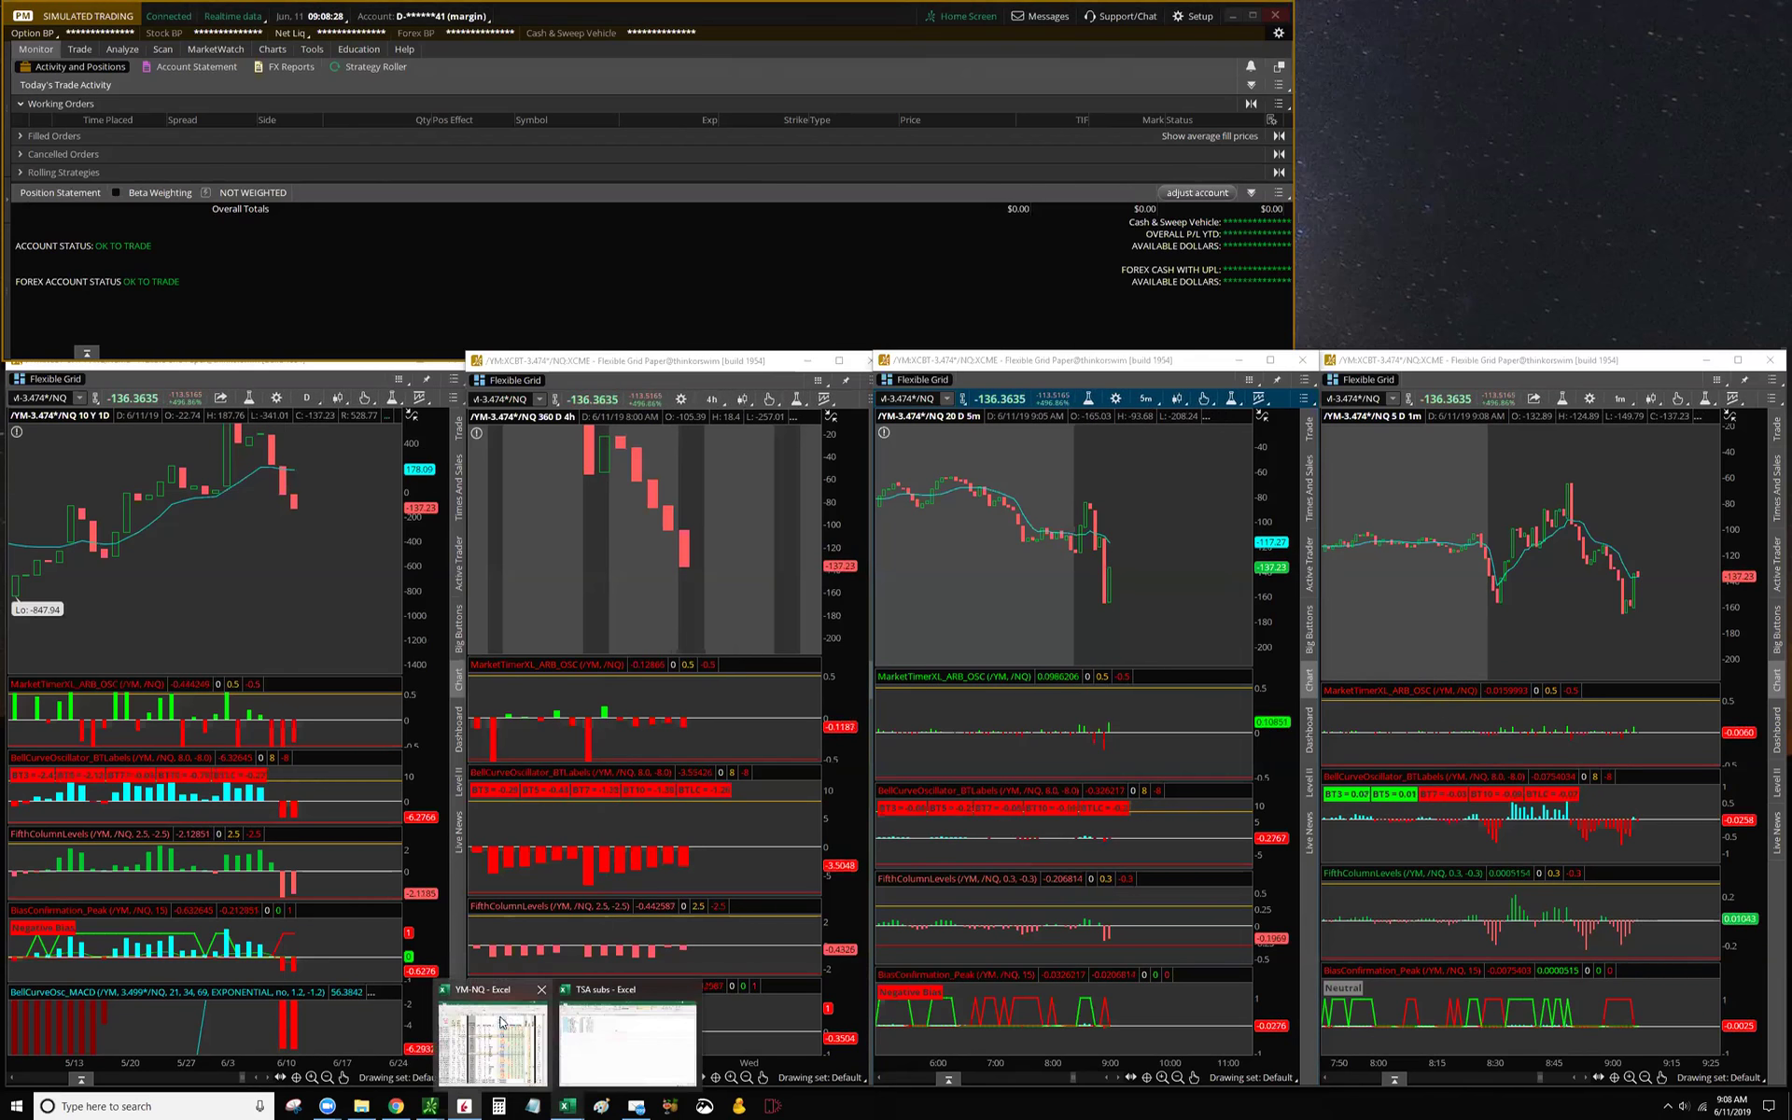
click(501, 1022)
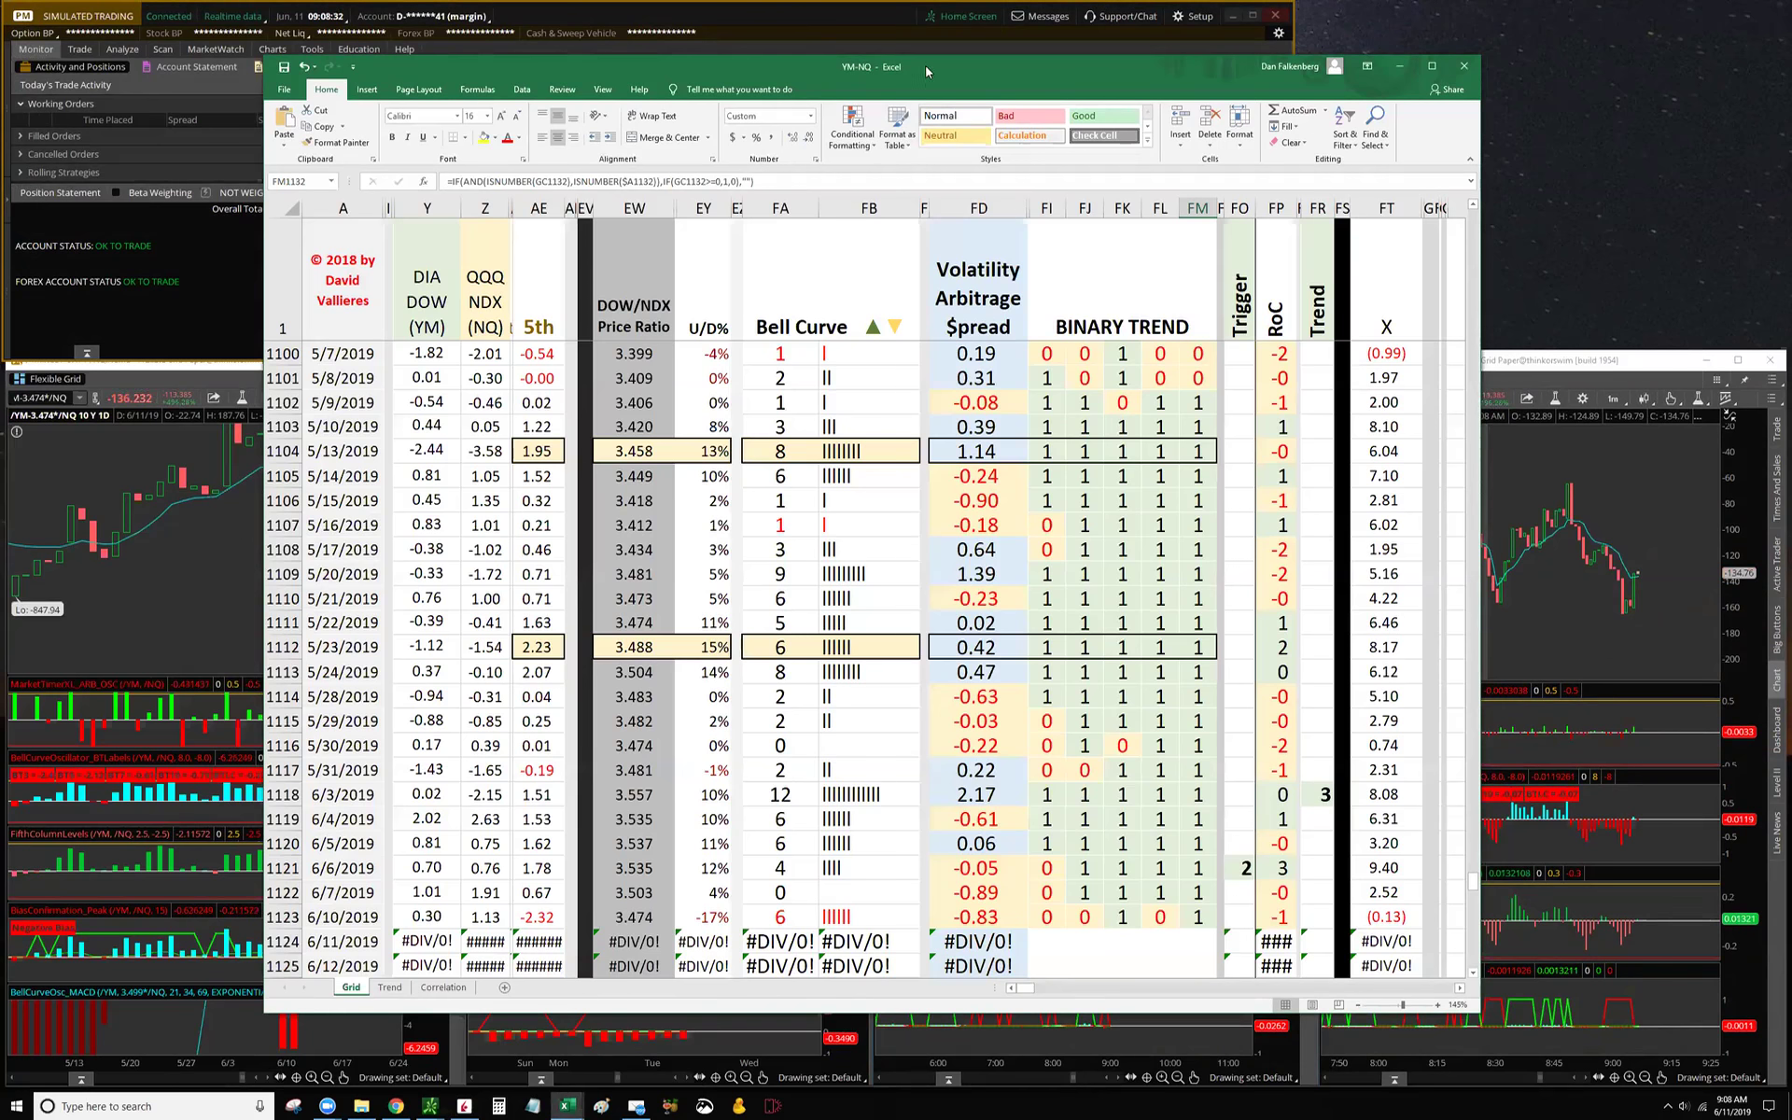
drag(925, 65, 841, 47)
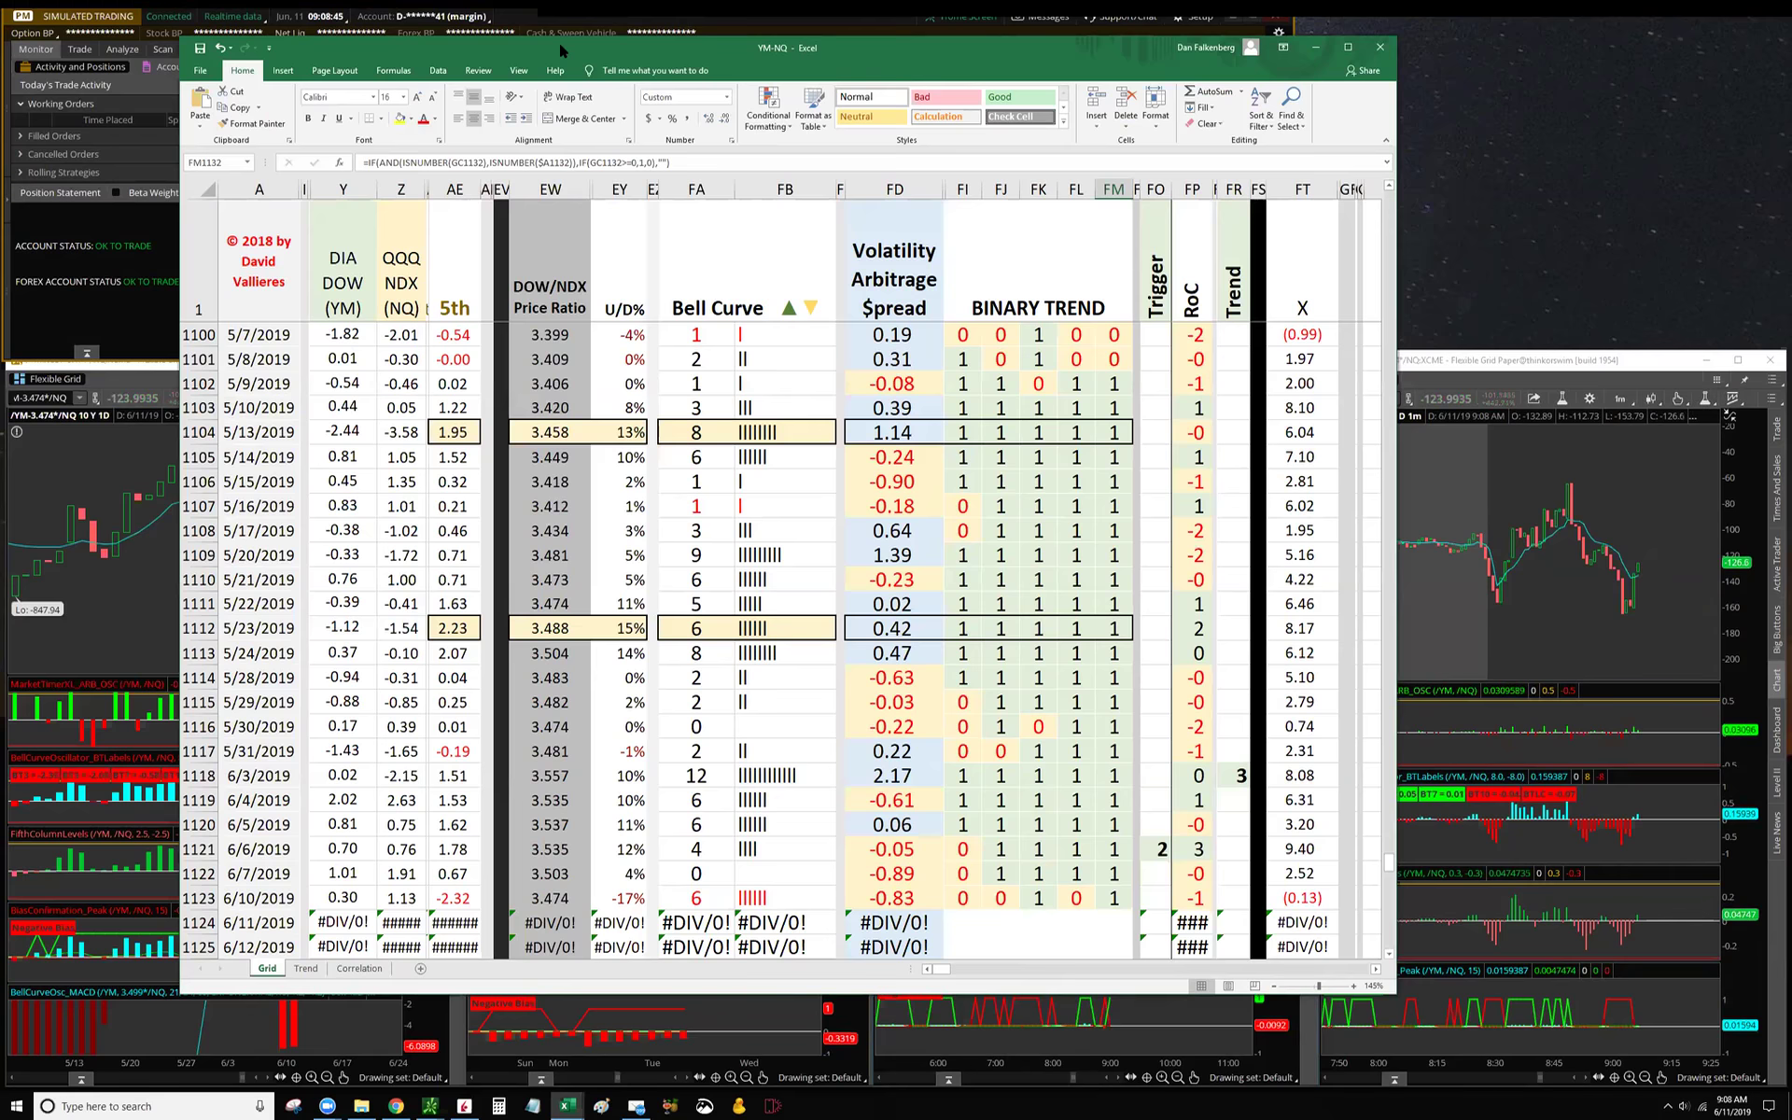
drag(558, 43, 379, 28)
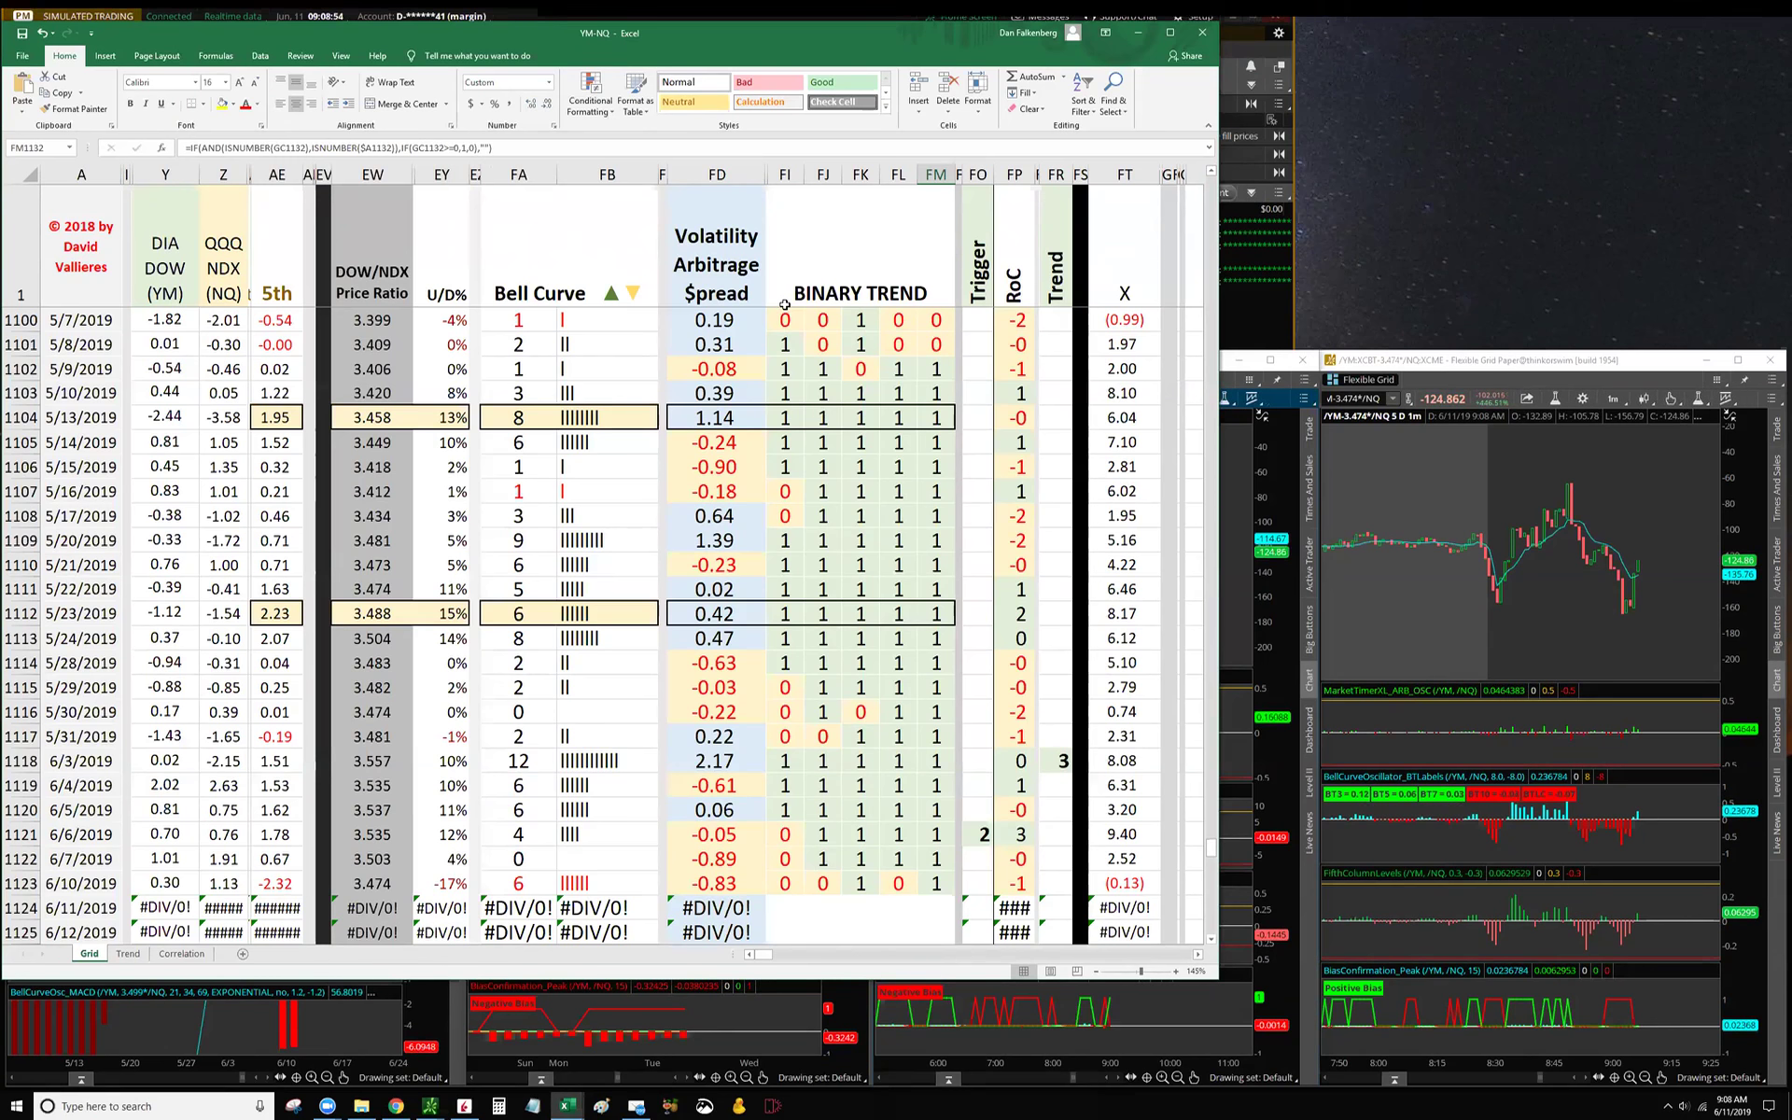
scroll(768, 496, up, 6)
scroll(769, 496, down, 8)
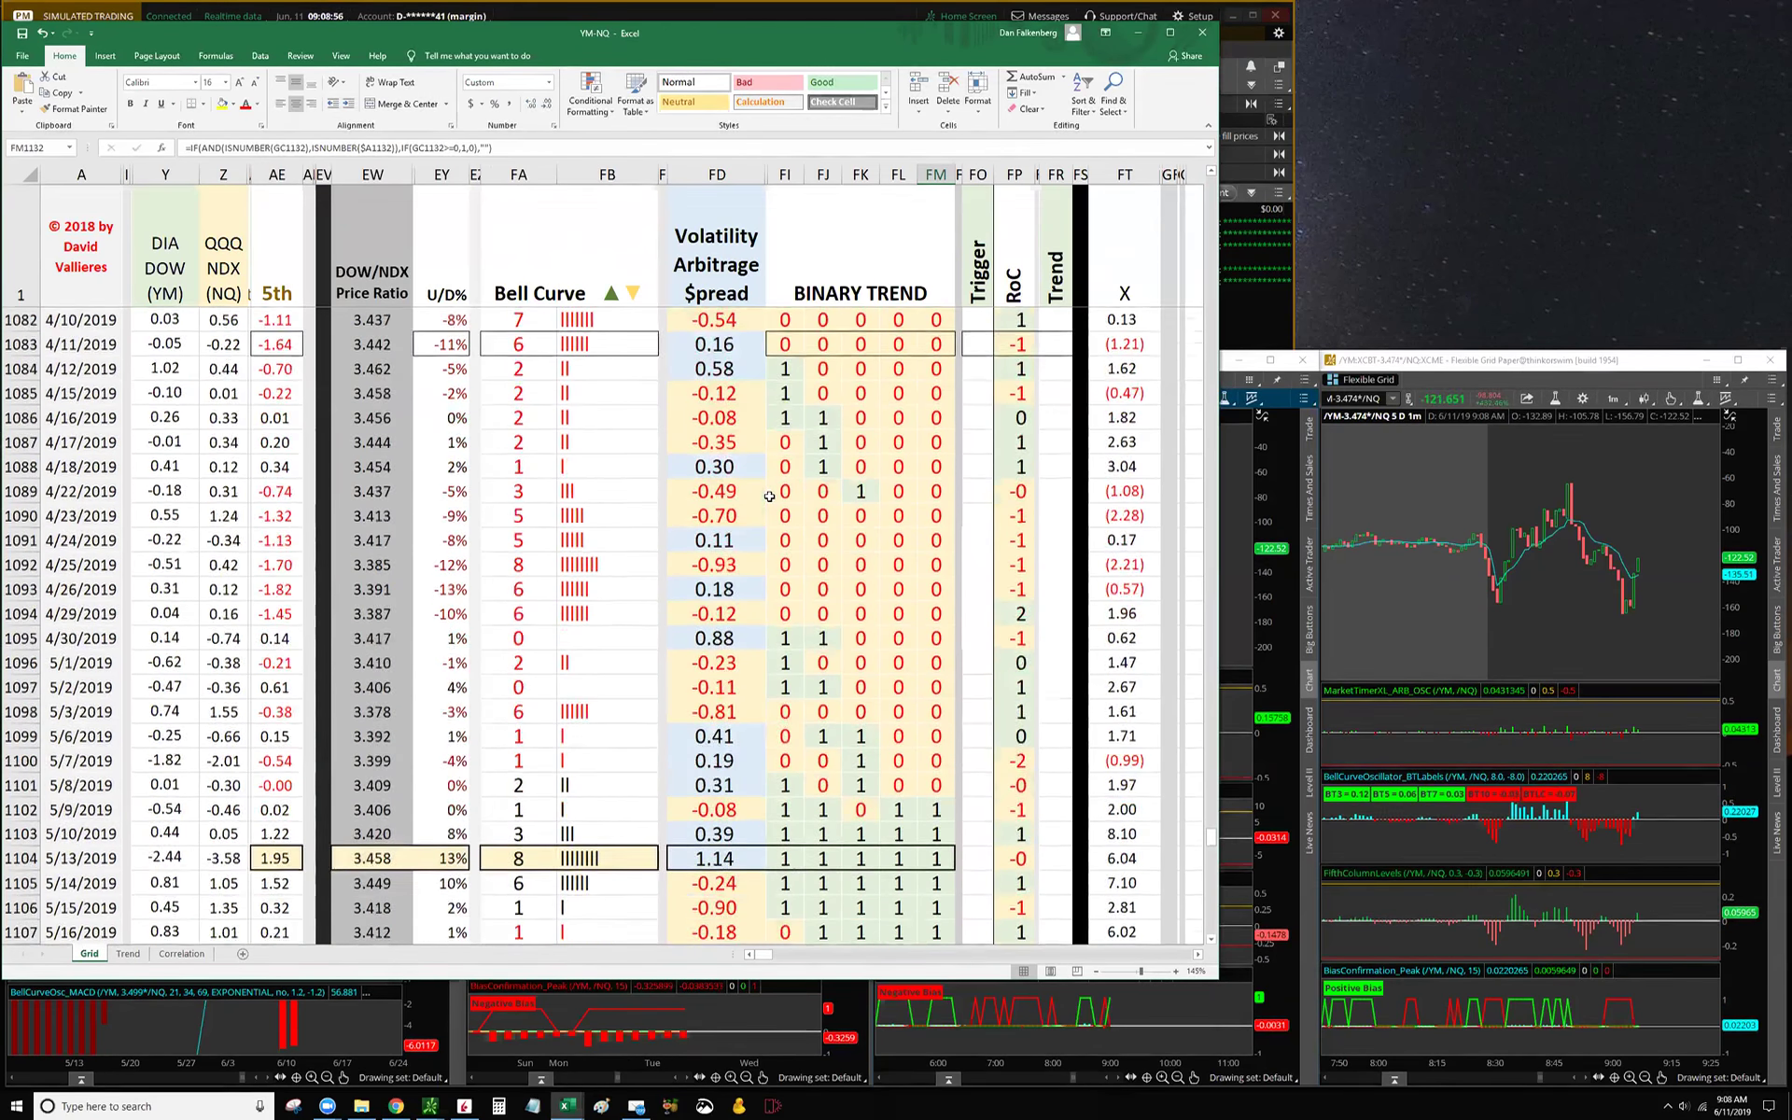
scroll(768, 496, up, 2)
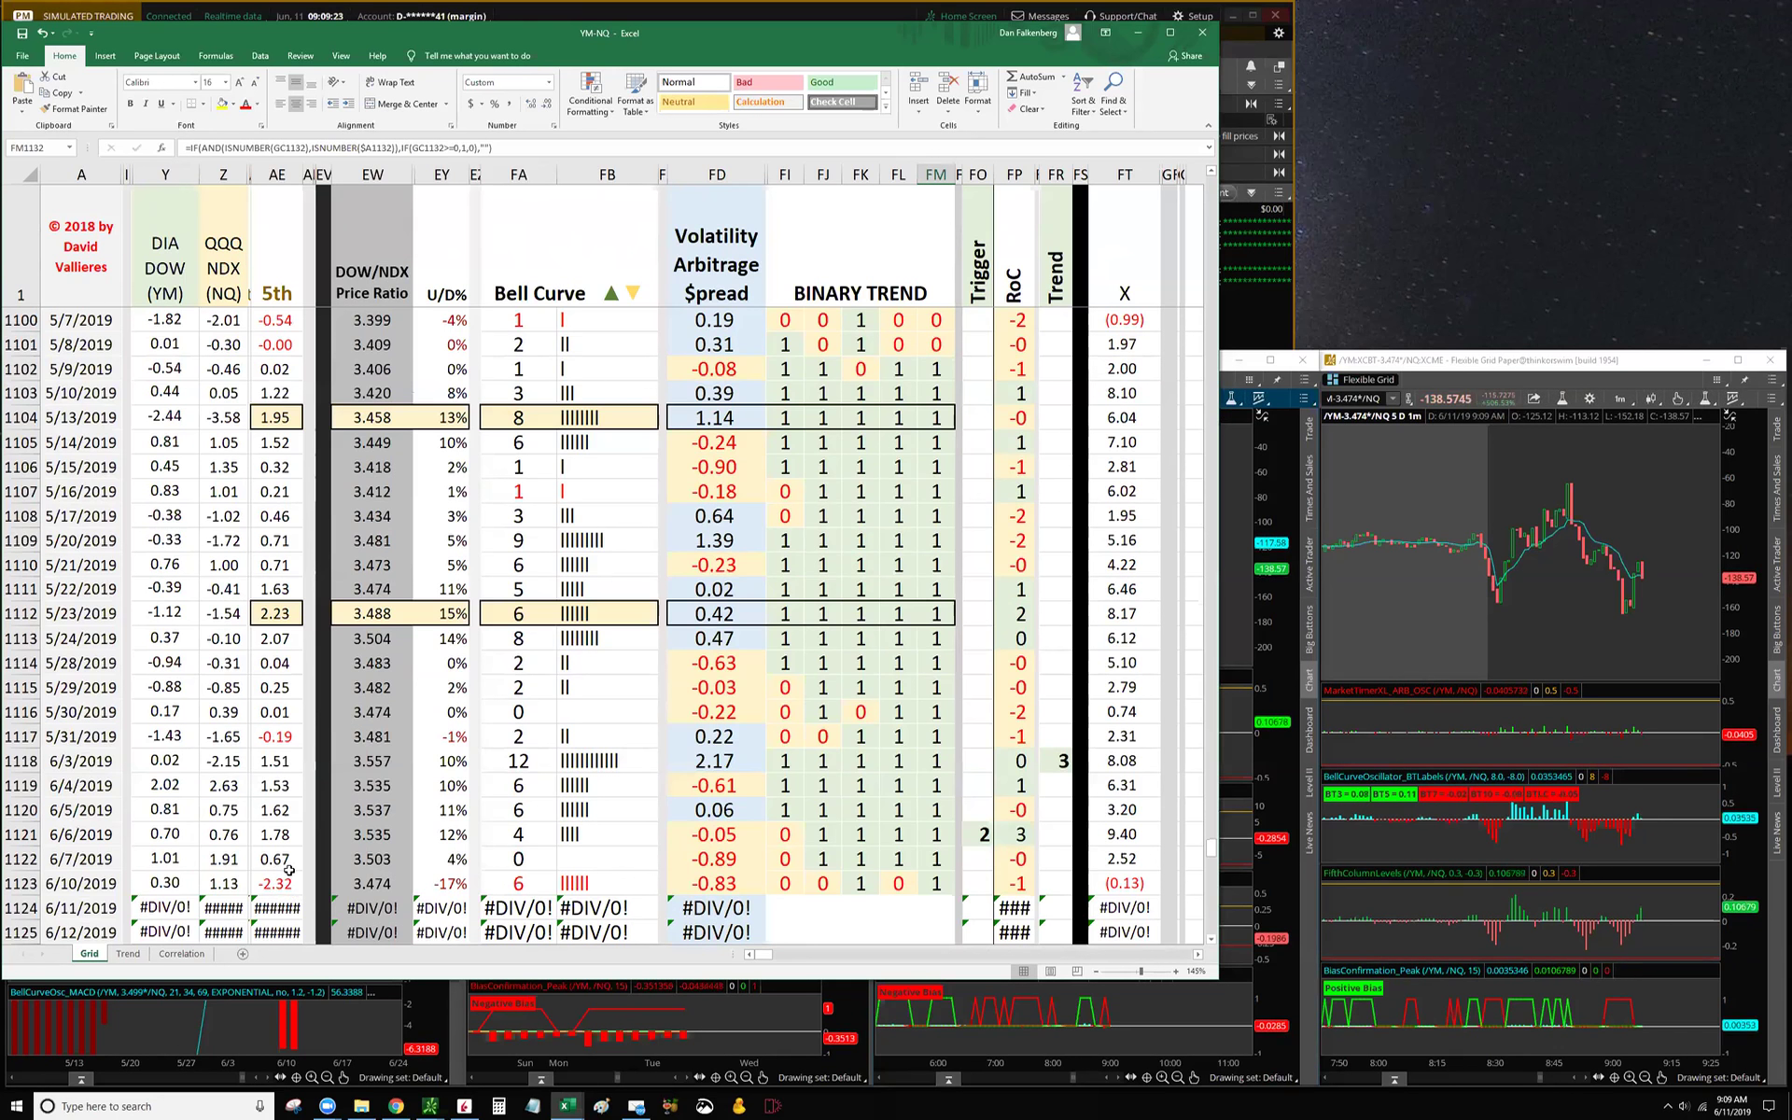
Step: Review the grid's 5th, Bell Curve and Binary Trend columns backward from June 2019 to the December 2018 rows
scroll(285, 865, up, 5)
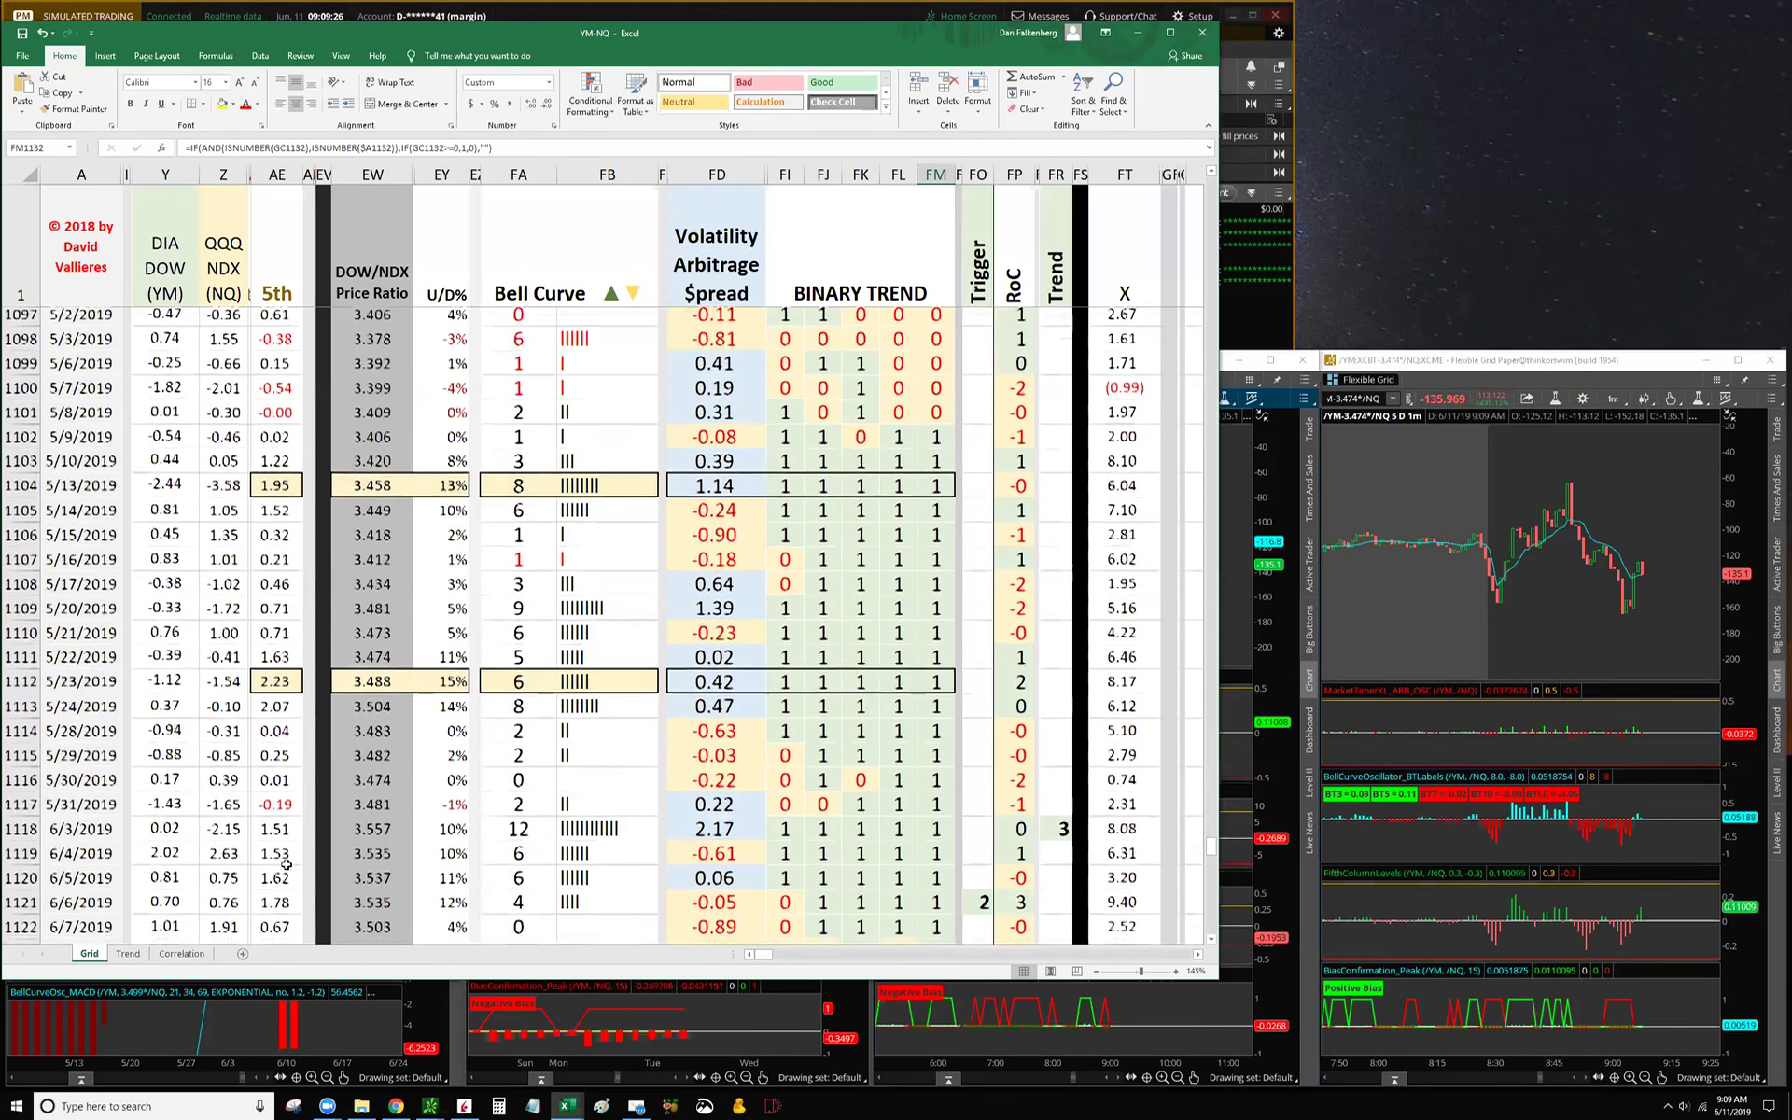
scroll(286, 855, up, 8)
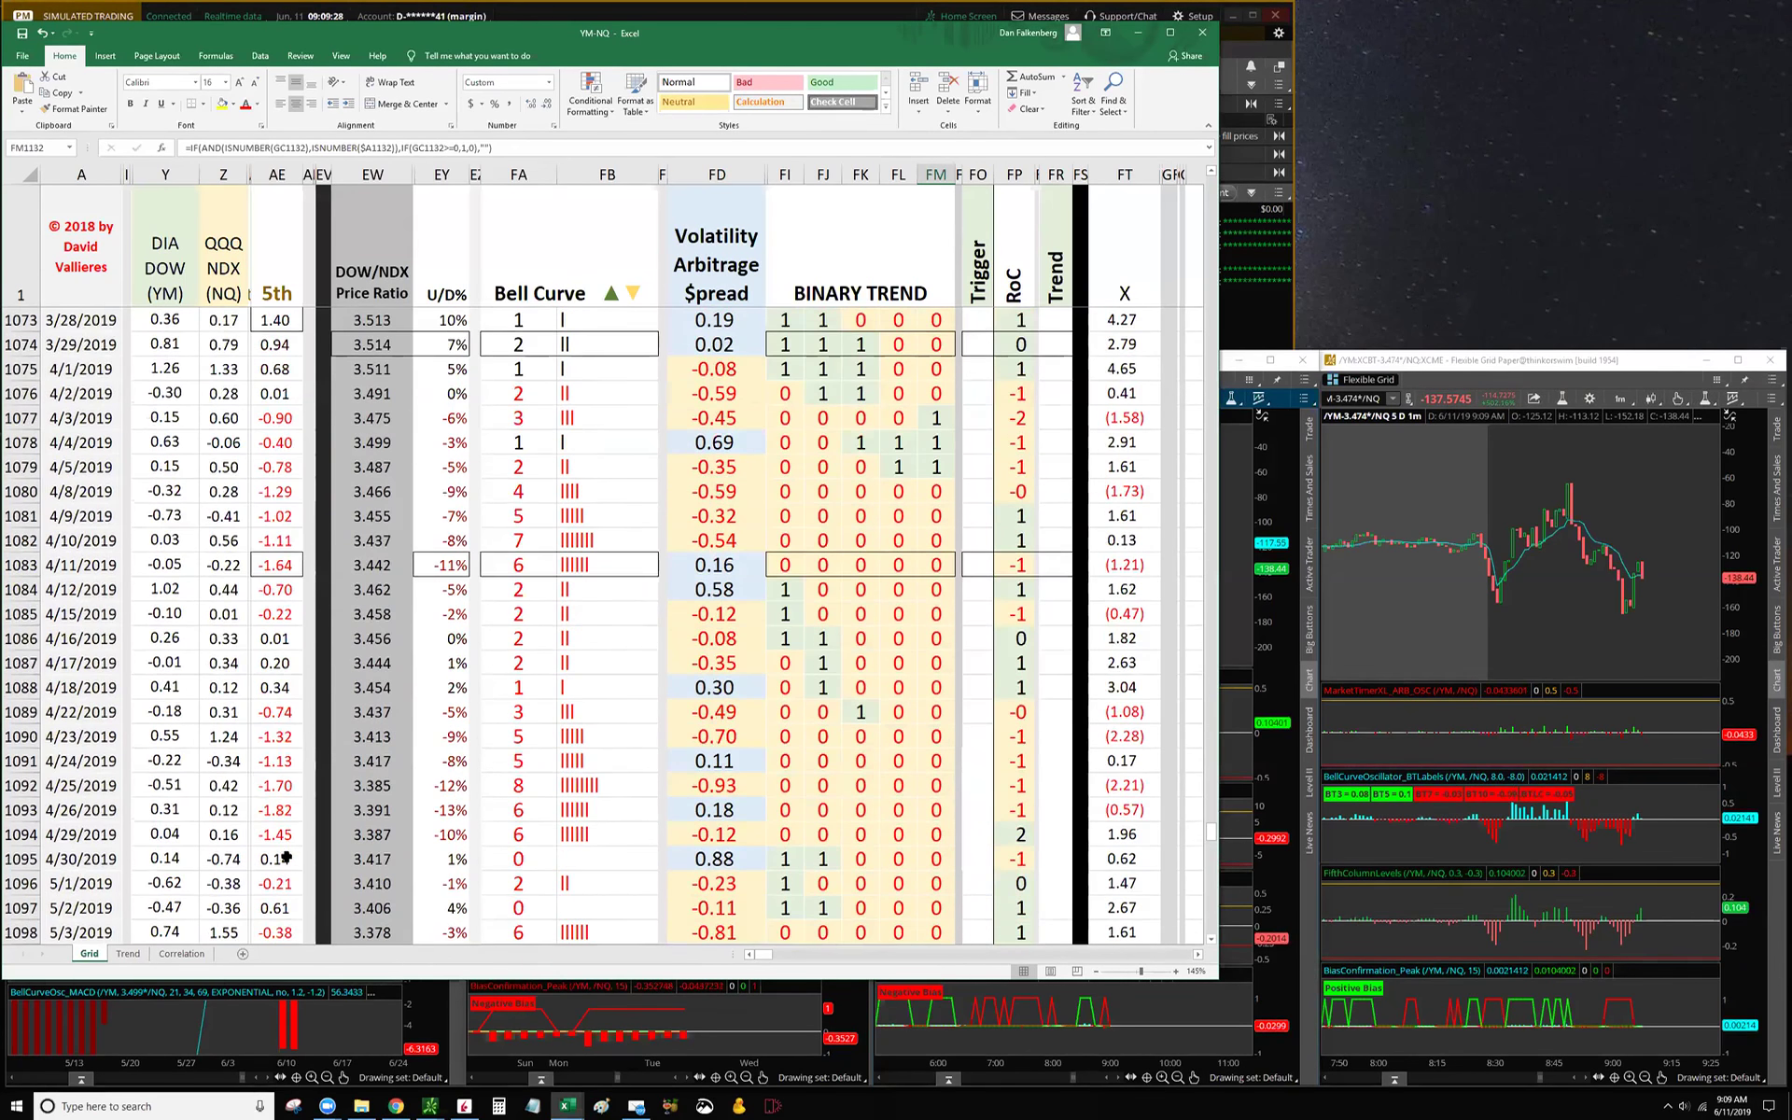
scroll(287, 857, up, 2)
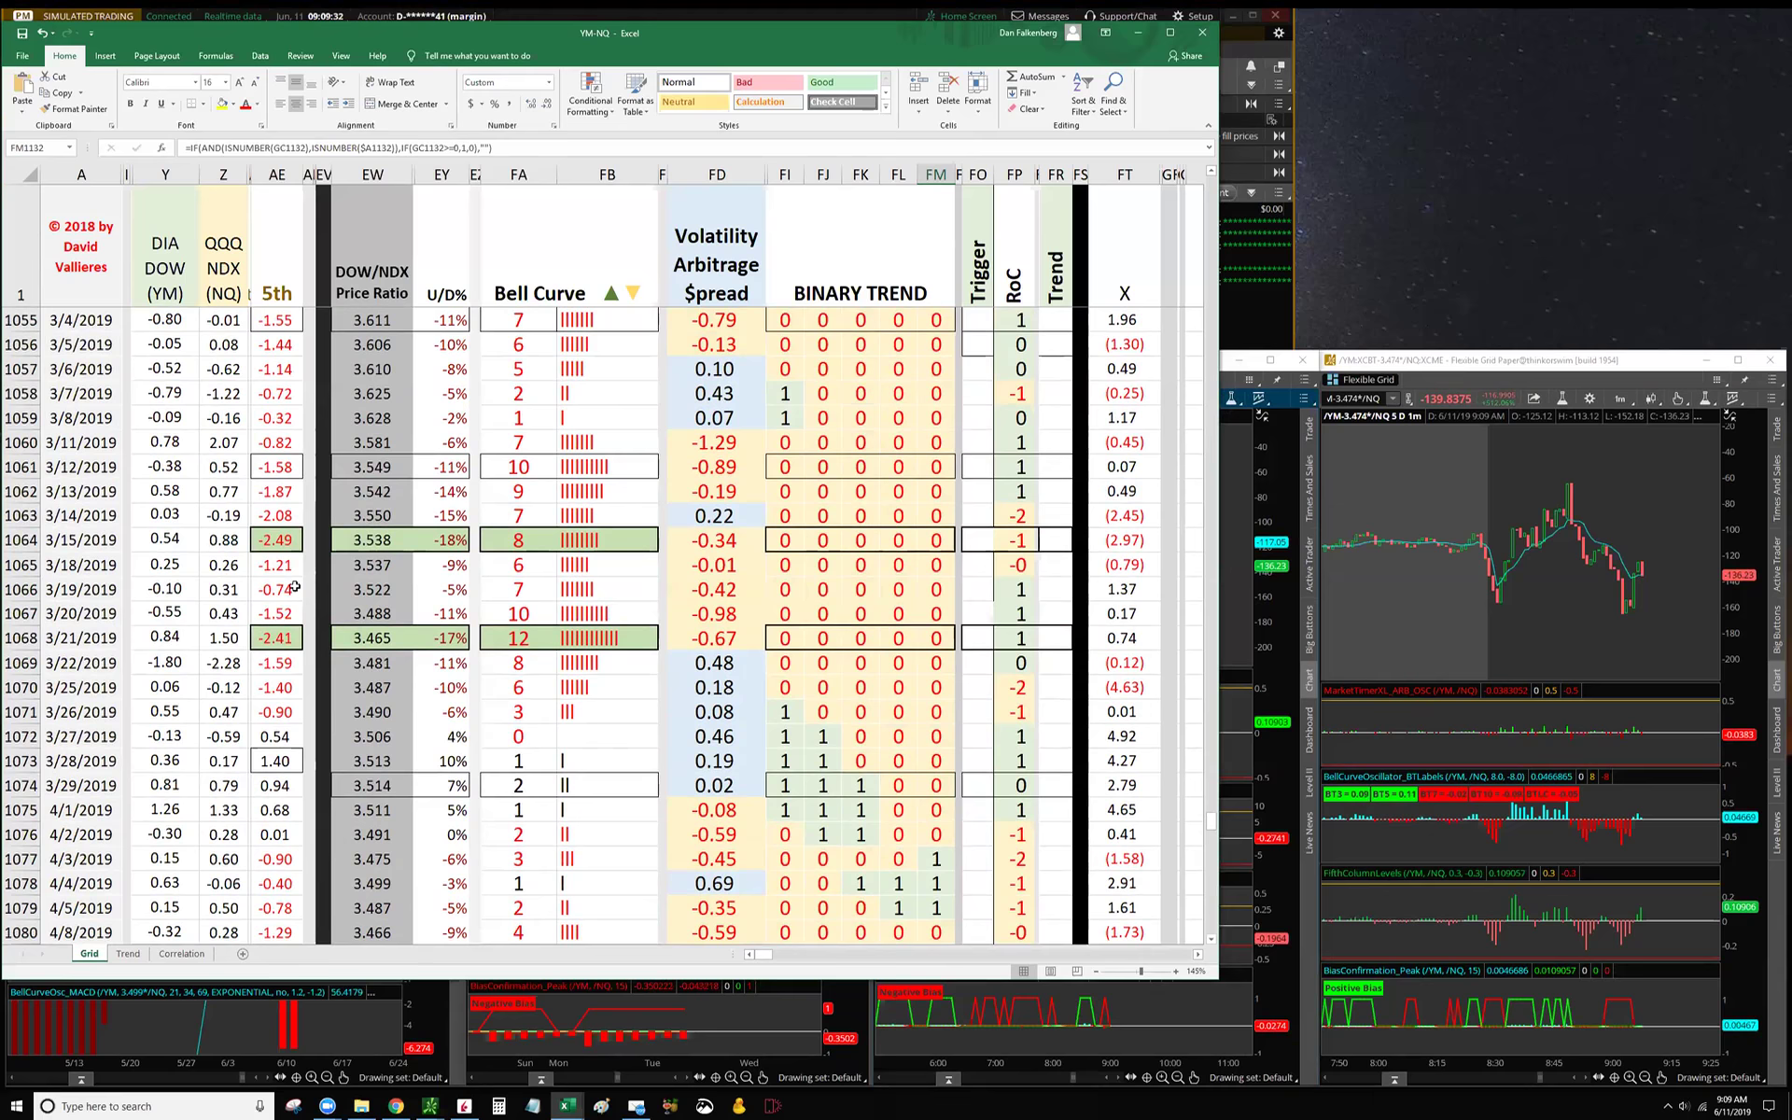
scroll(295, 586, up, 7)
scroll(301, 576, up, 3)
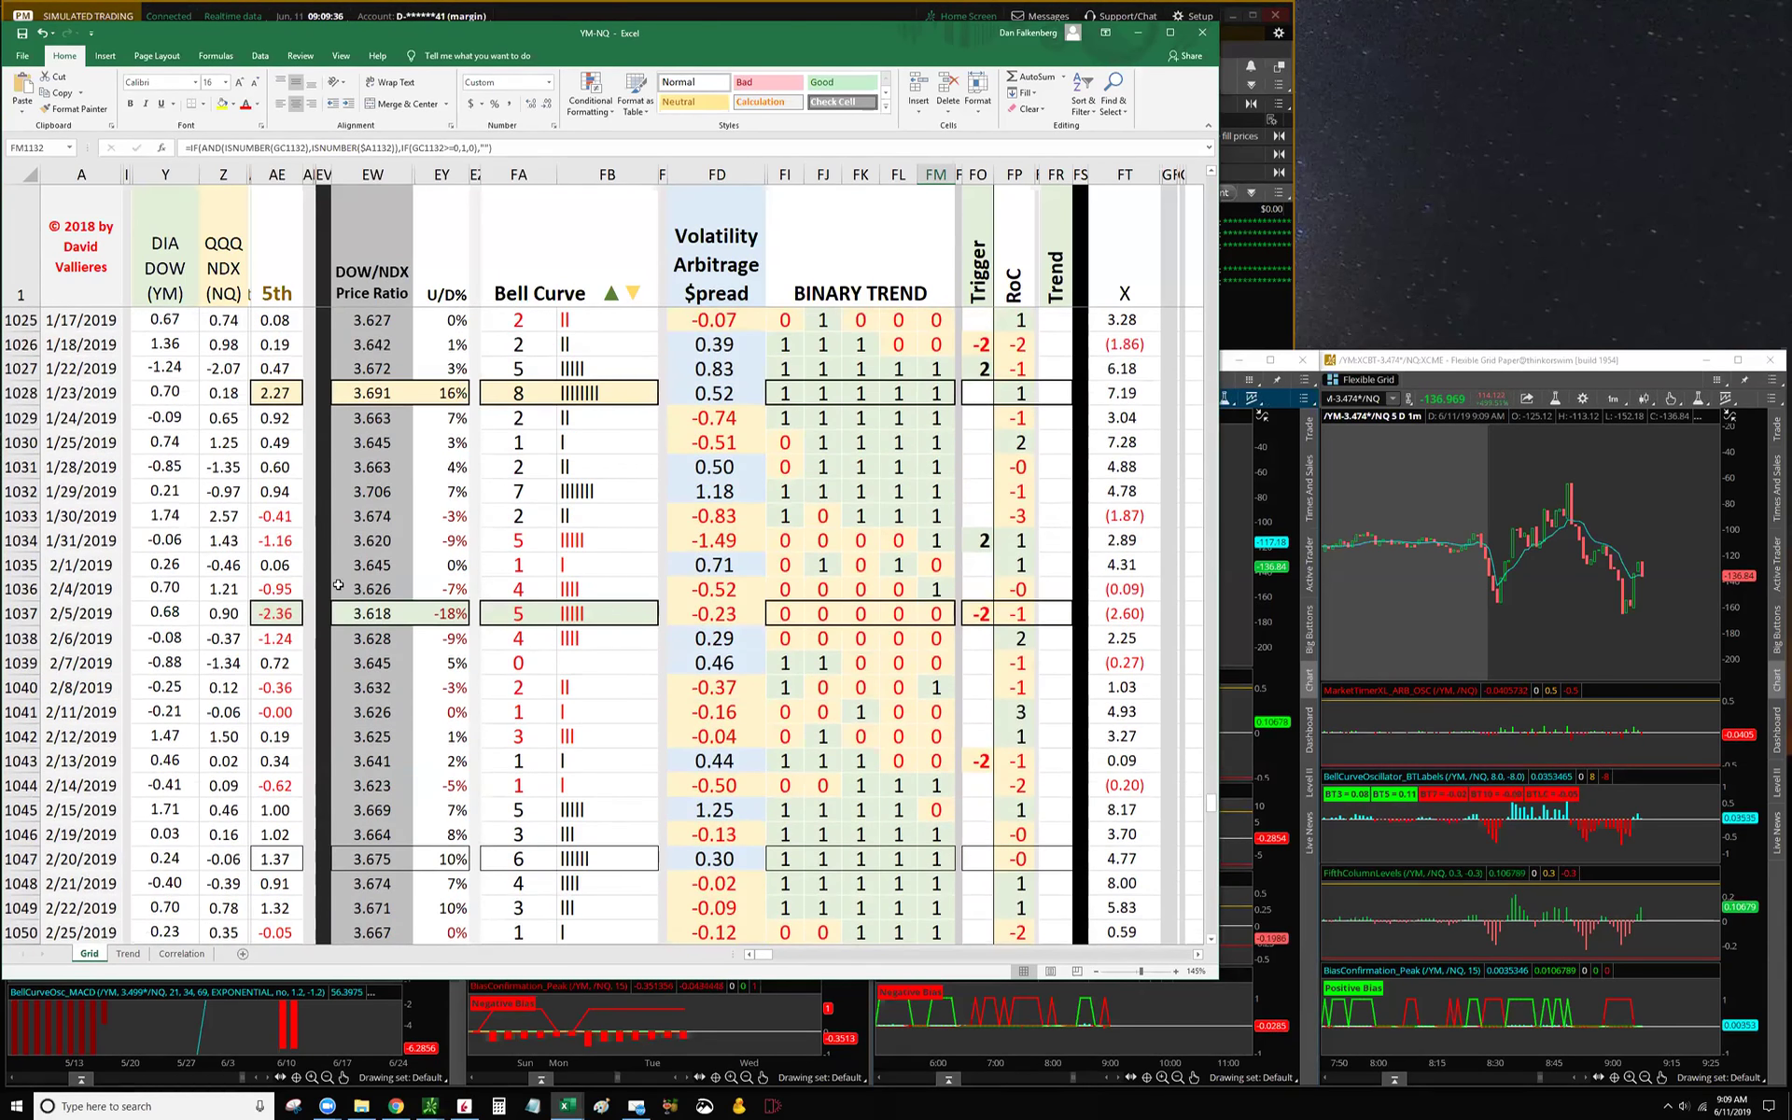
scroll(337, 586, up, 3)
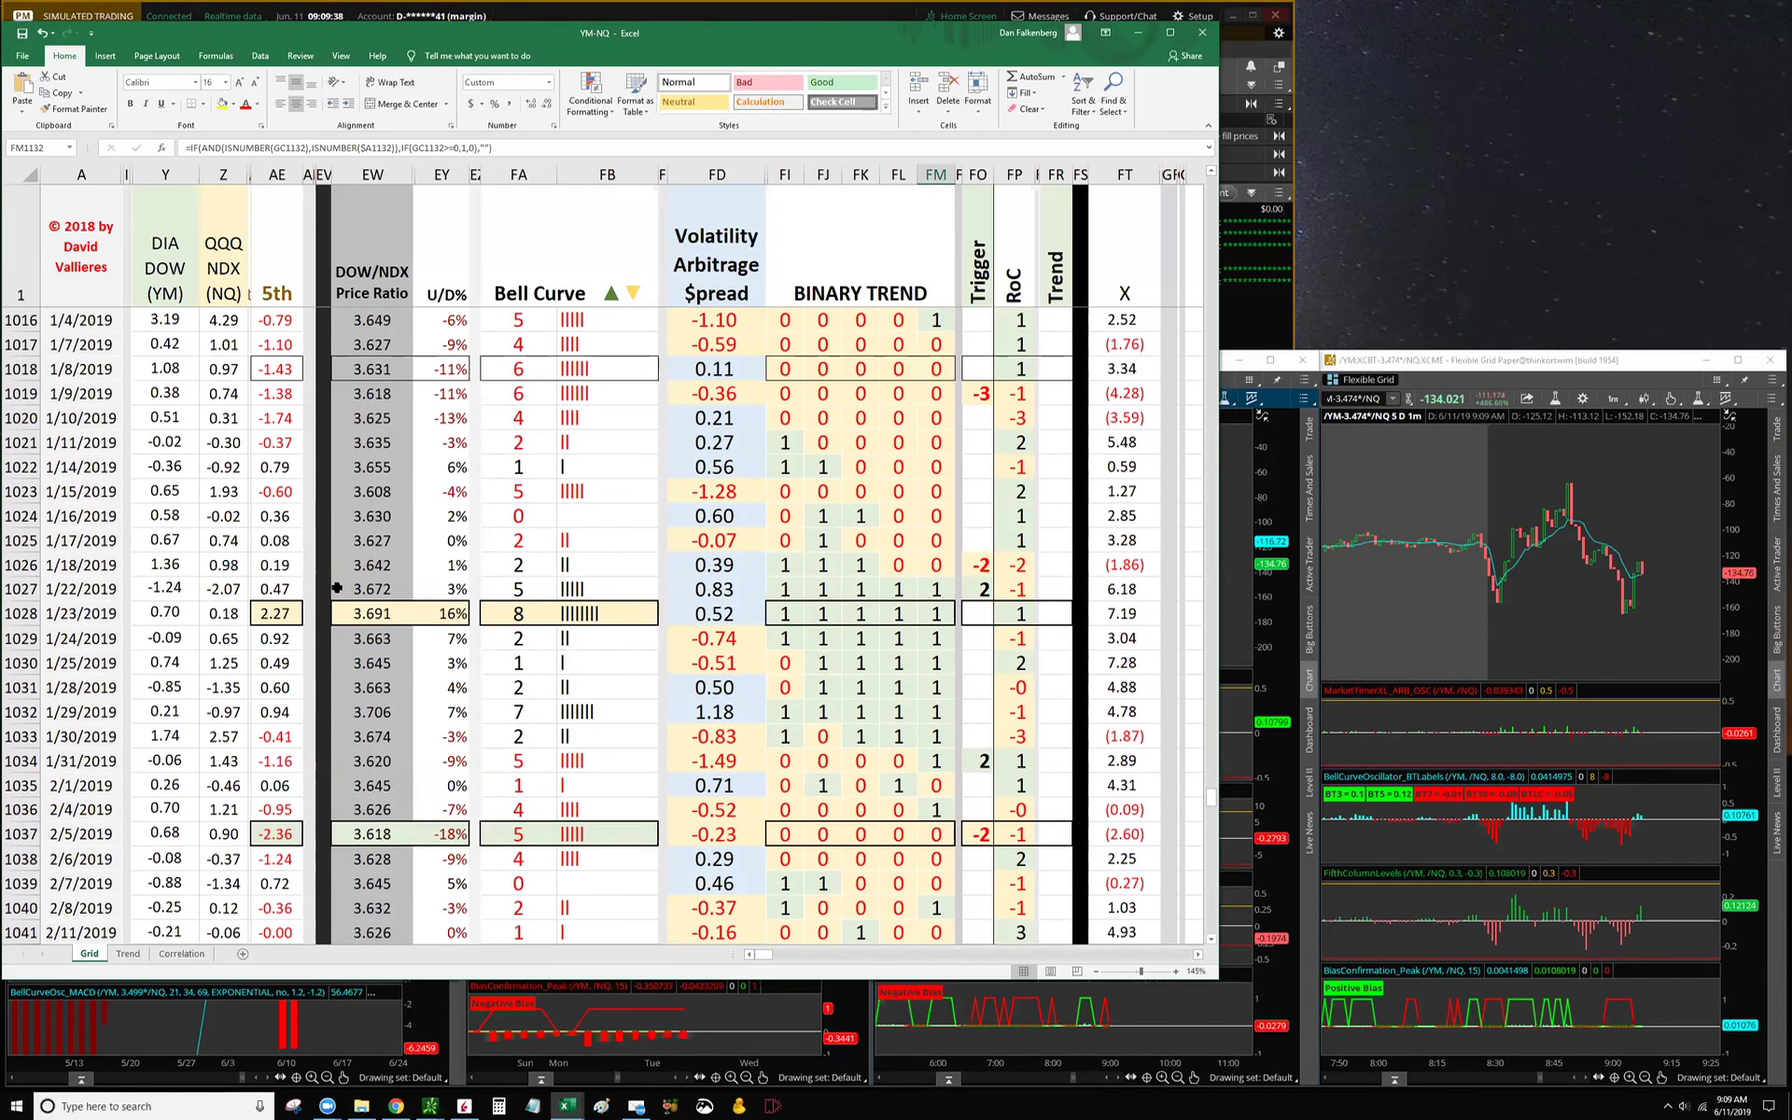
scroll(344, 607, up, 6)
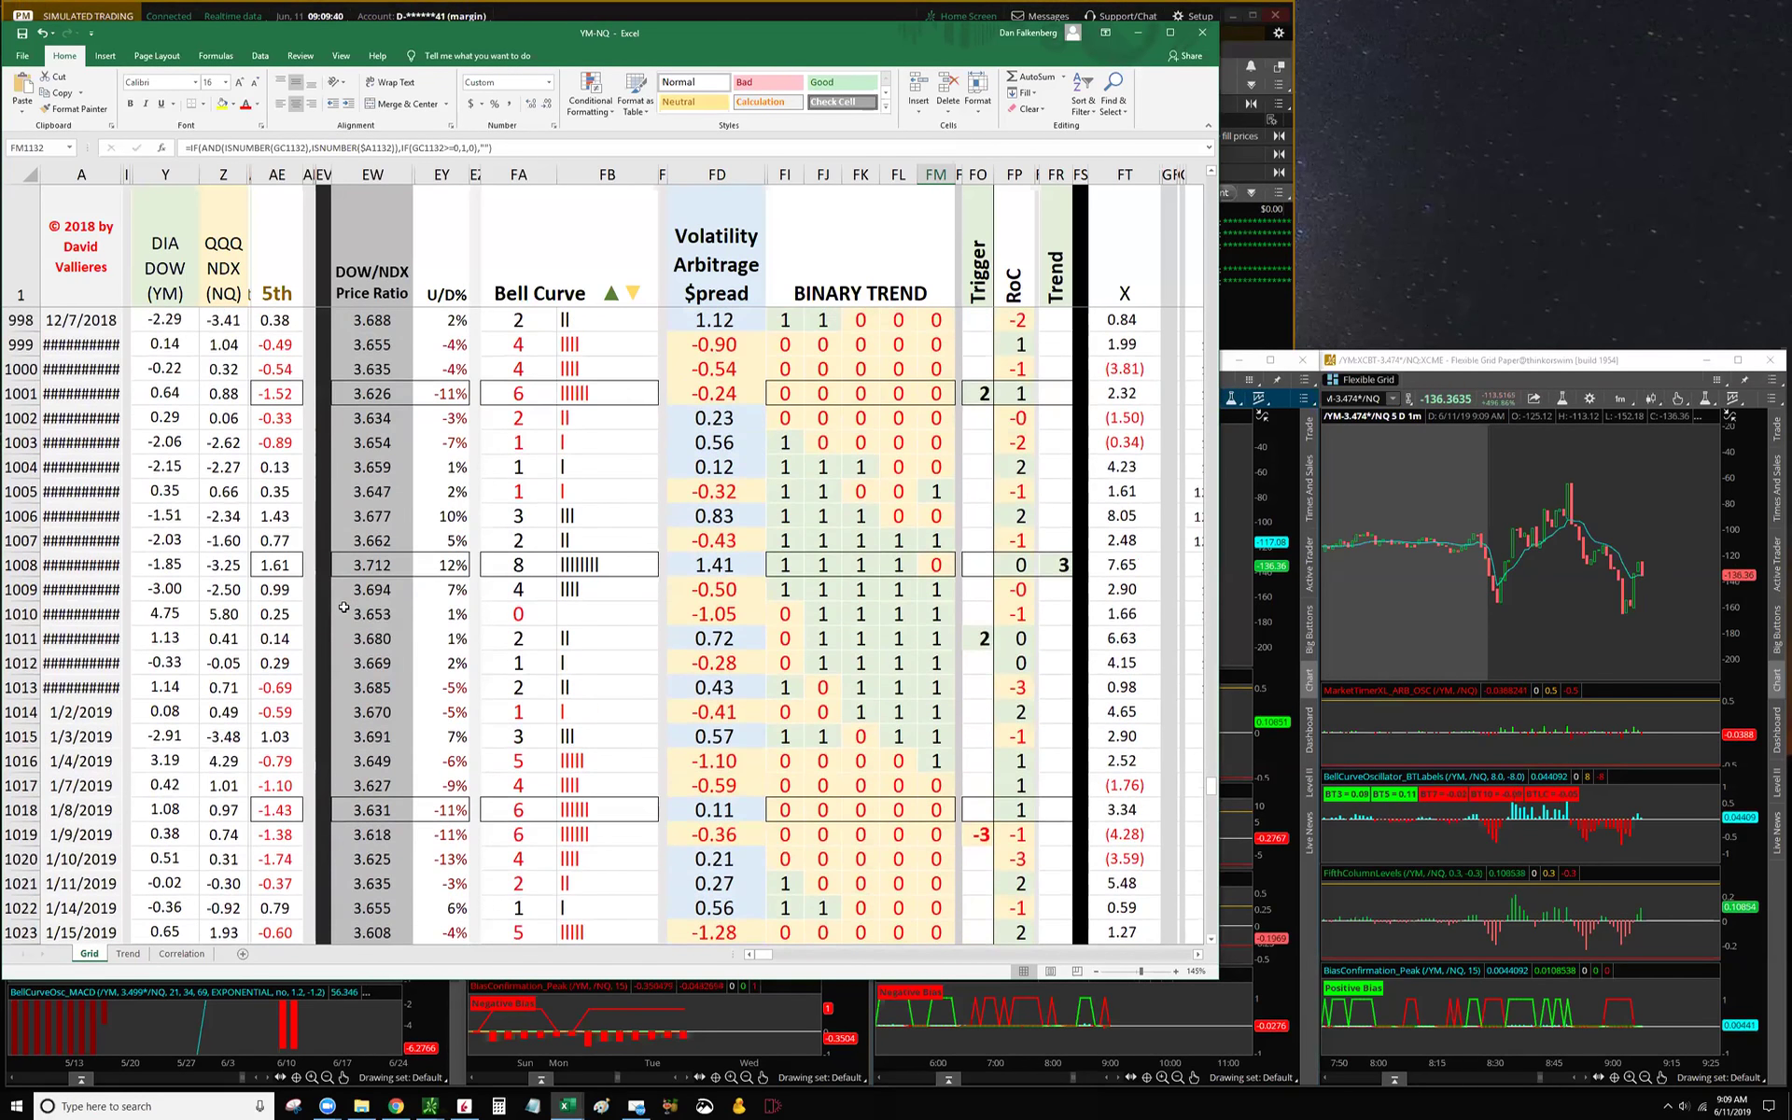
scroll(344, 606, up, 4)
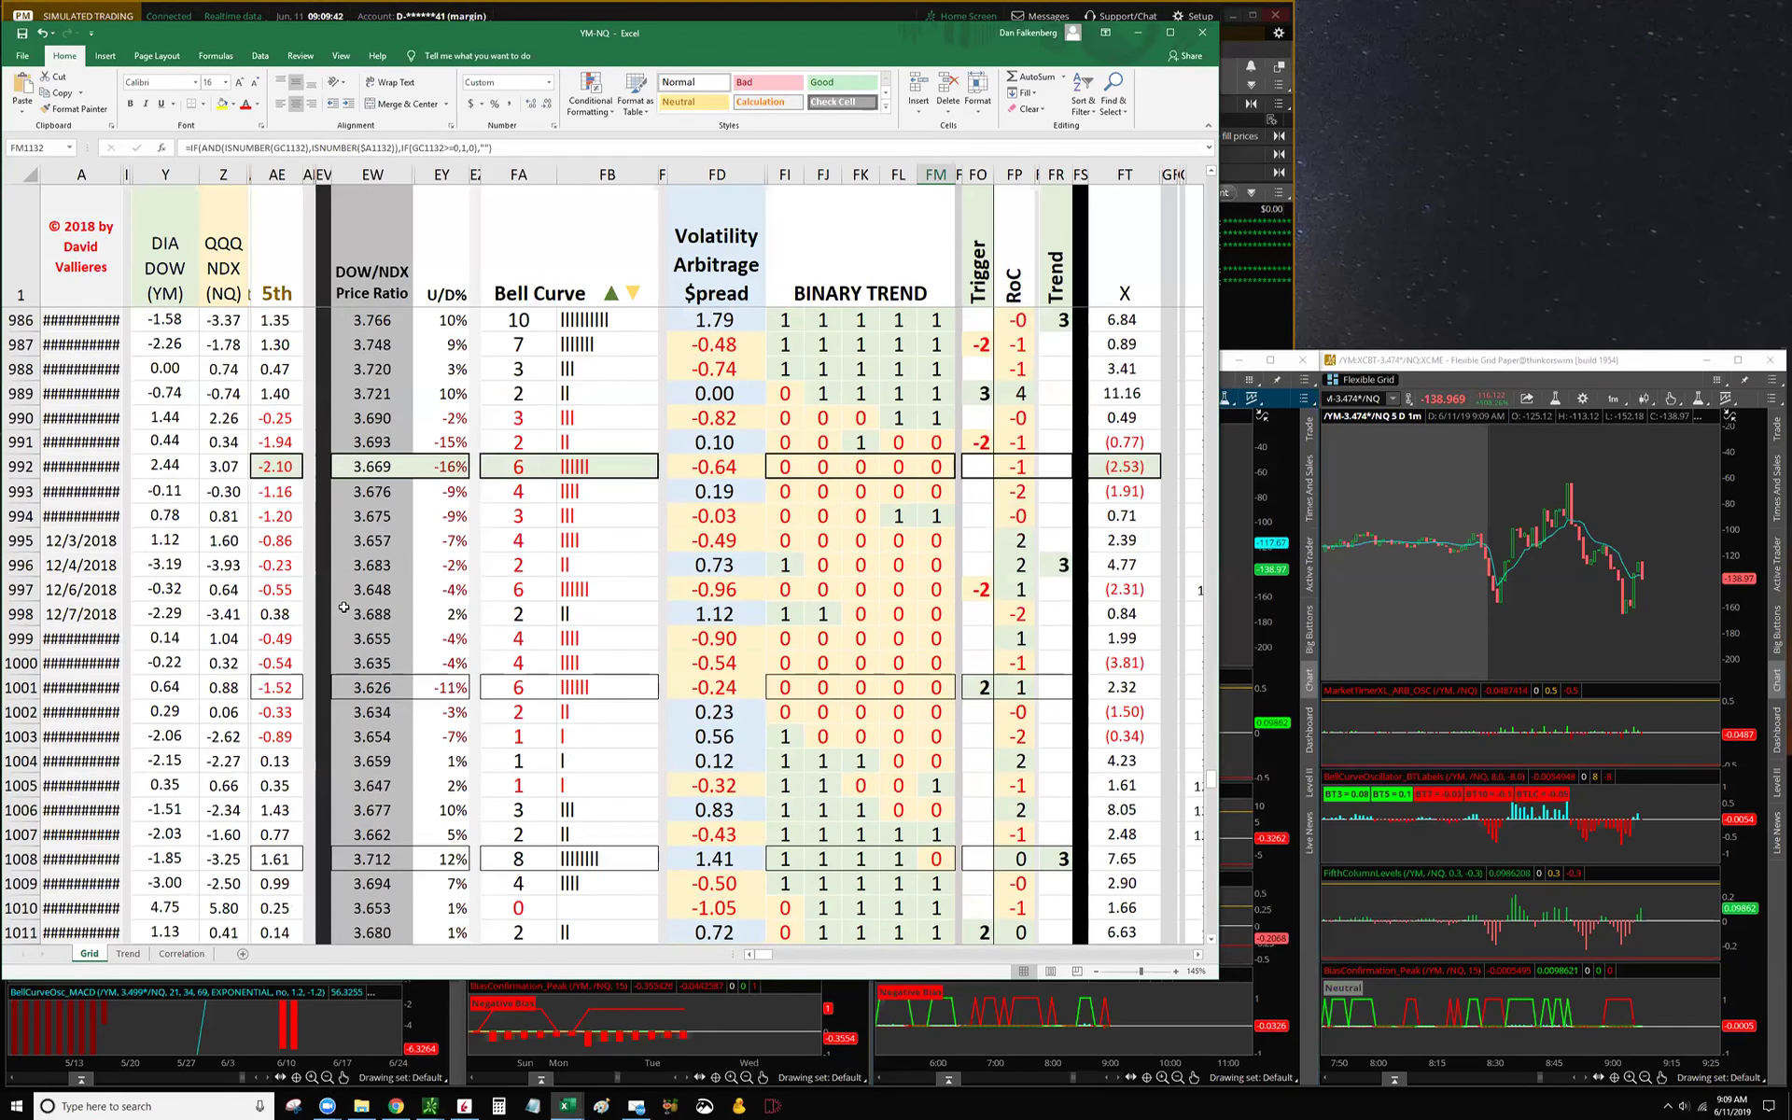
scroll(343, 606, up, 3)
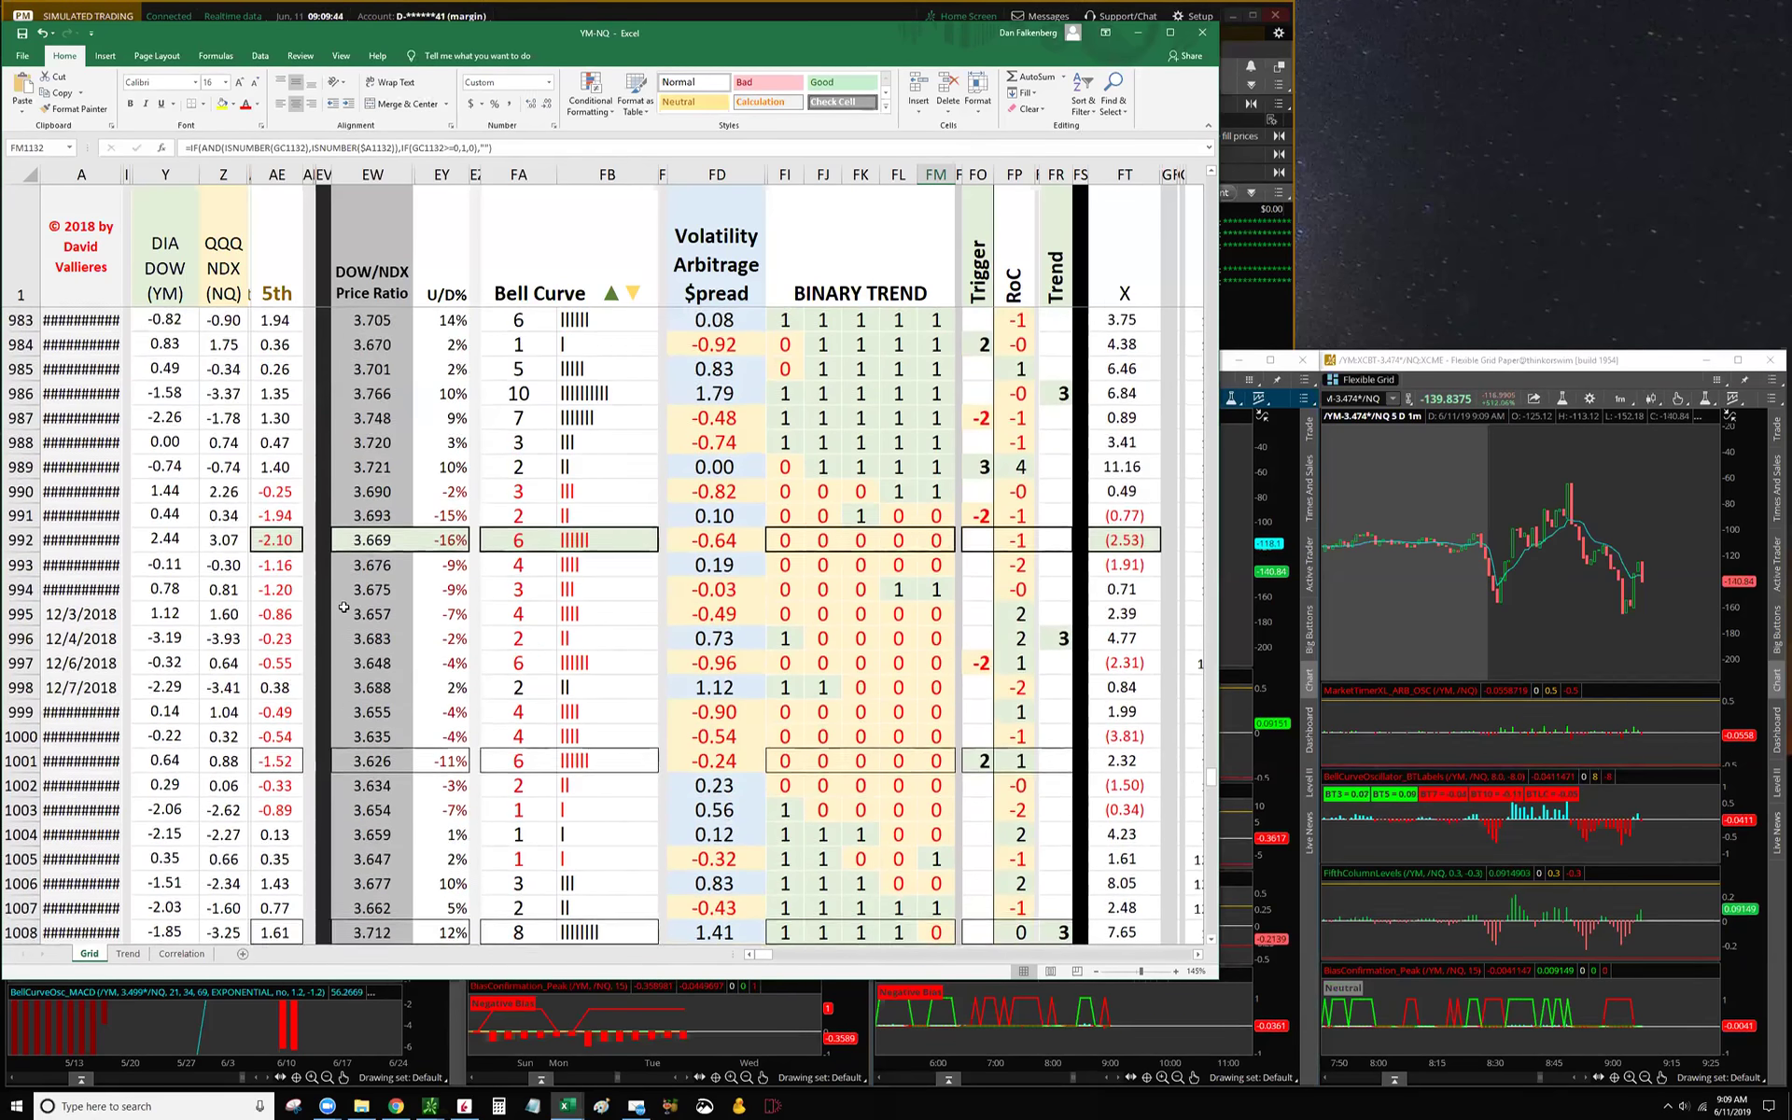
Step: Examine the highlighted spread extremes in the grid from November 2018 back to 7/31/2018
scroll(344, 606, up, 5)
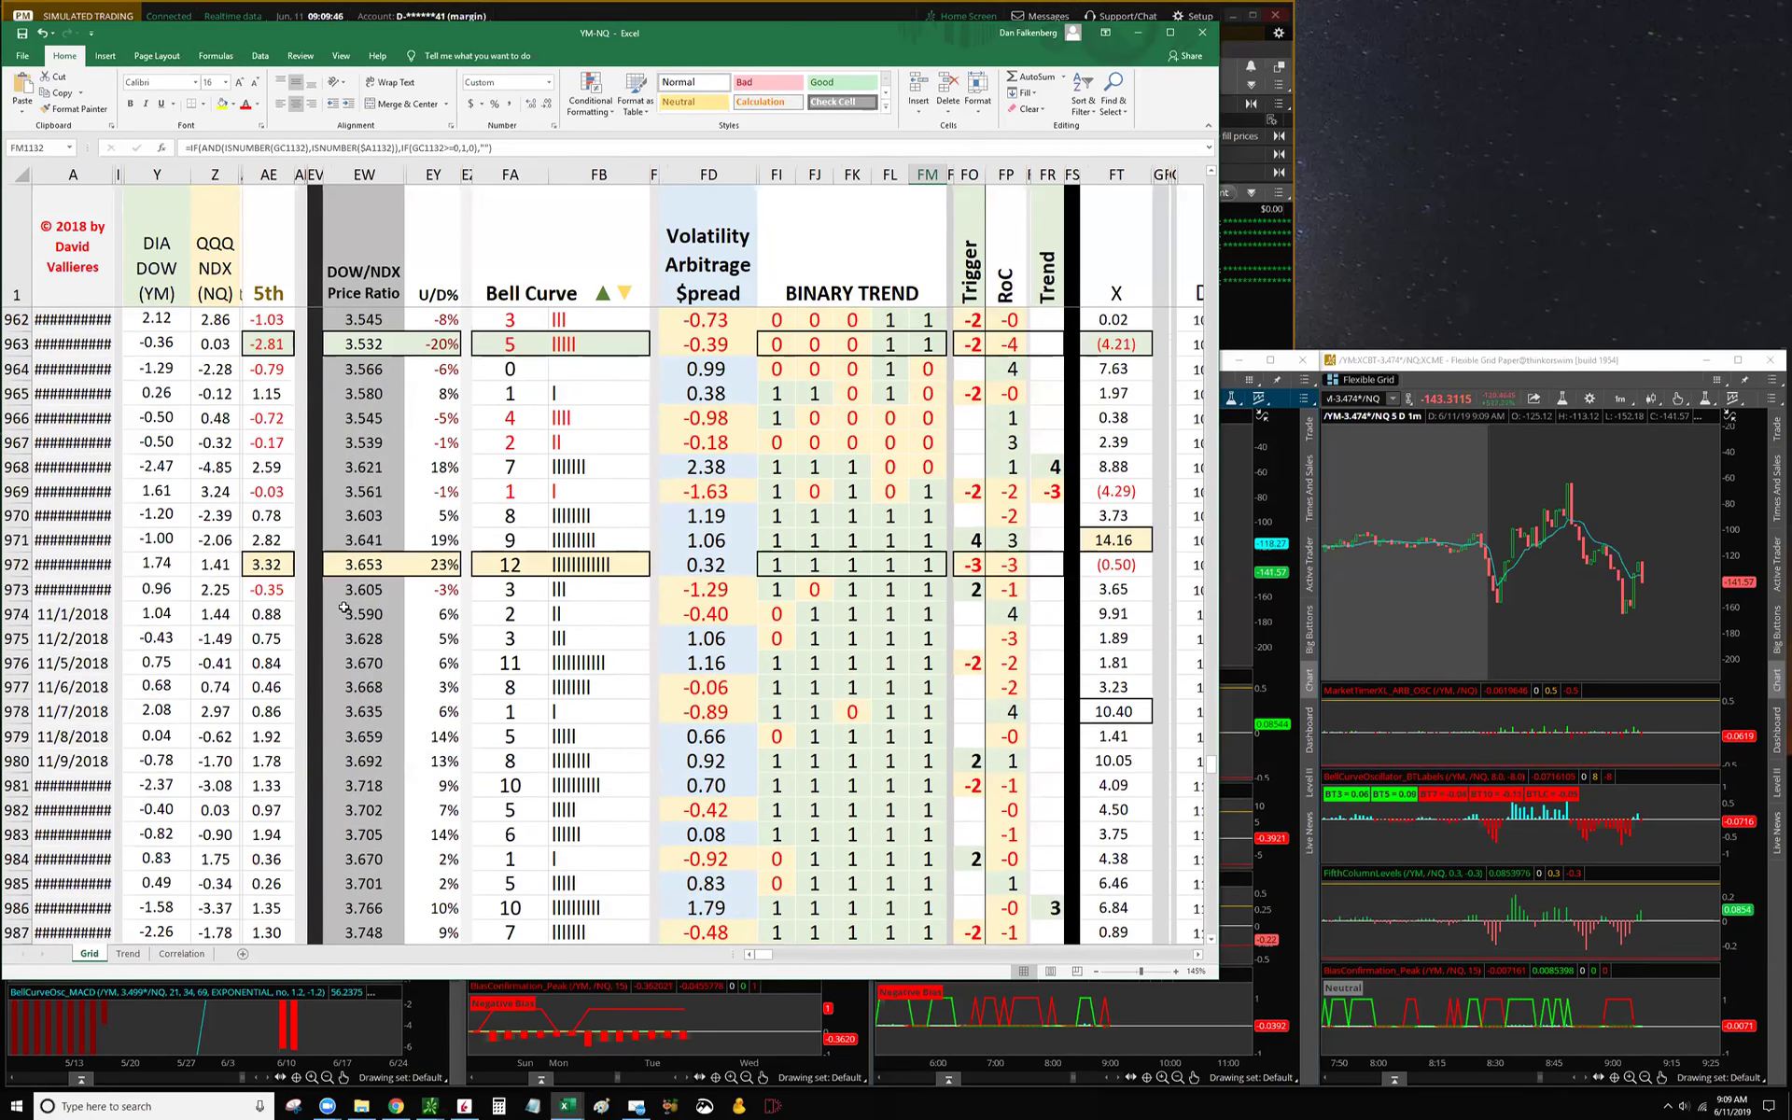
scroll(343, 607, up, 3)
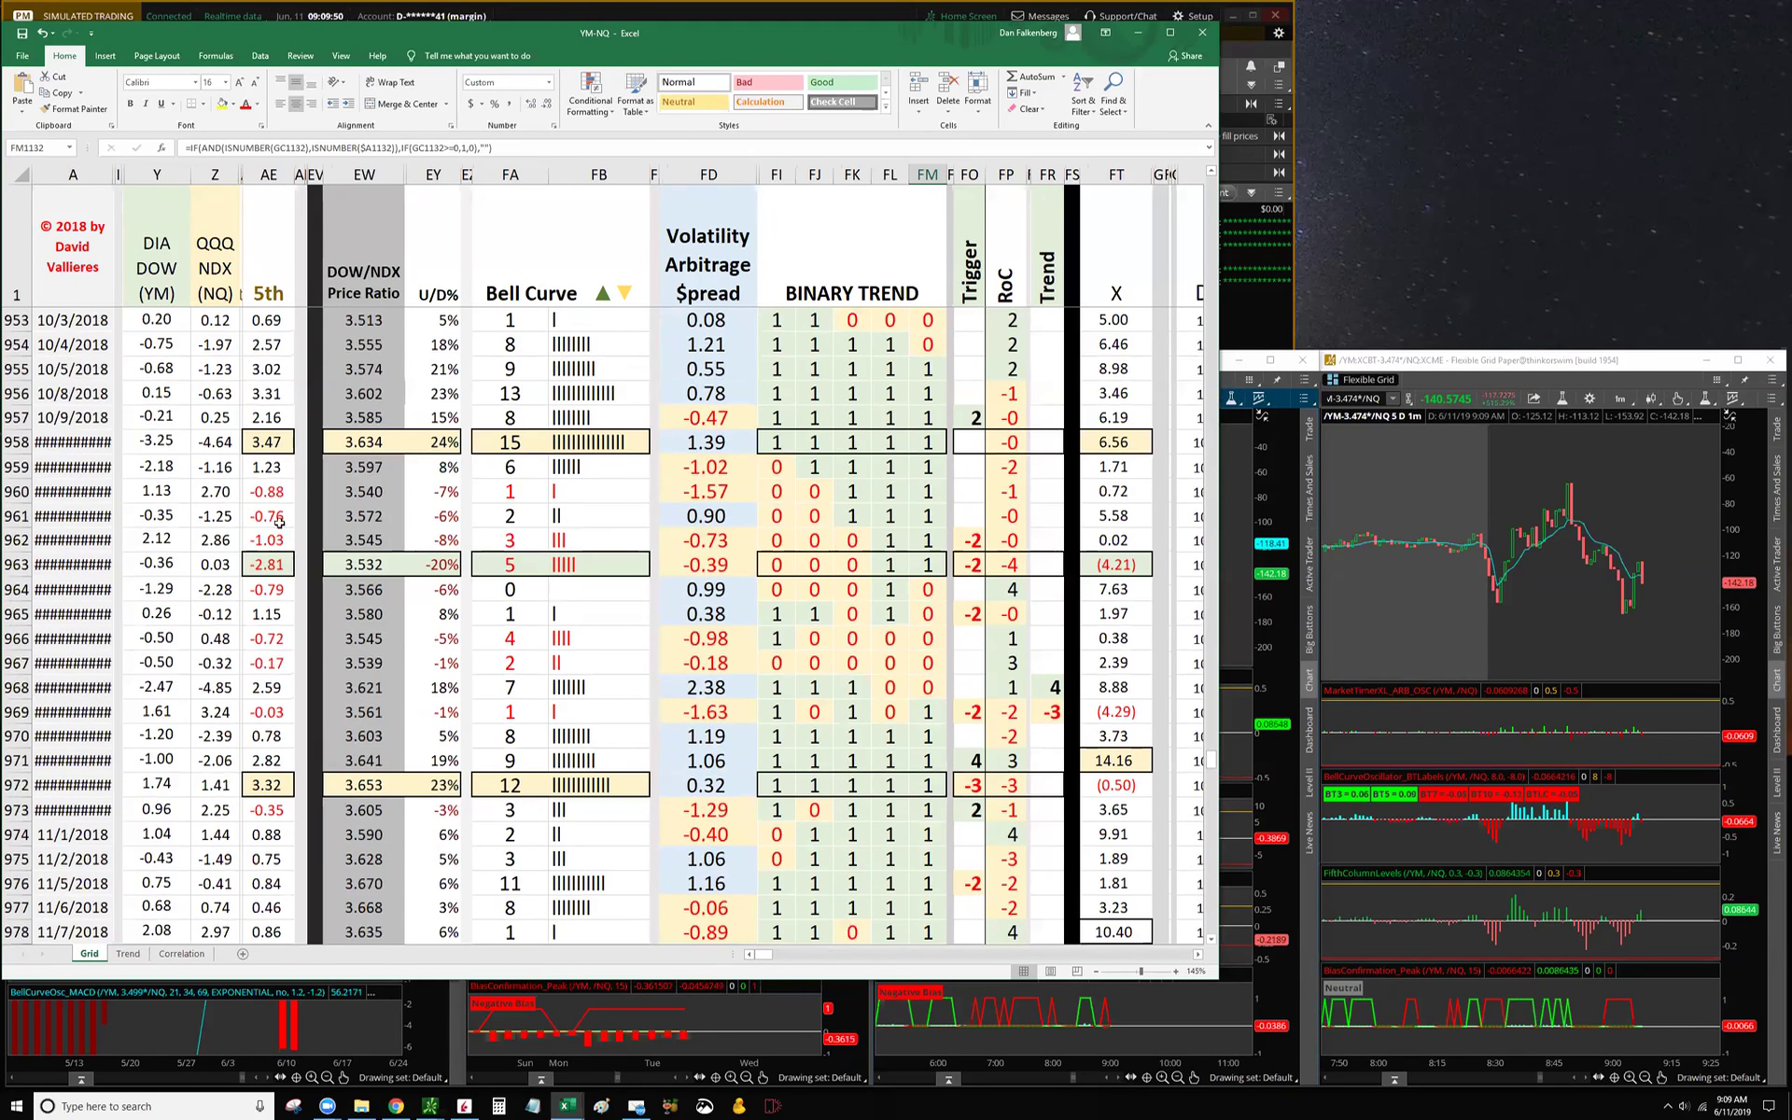
scroll(279, 565, up, 4)
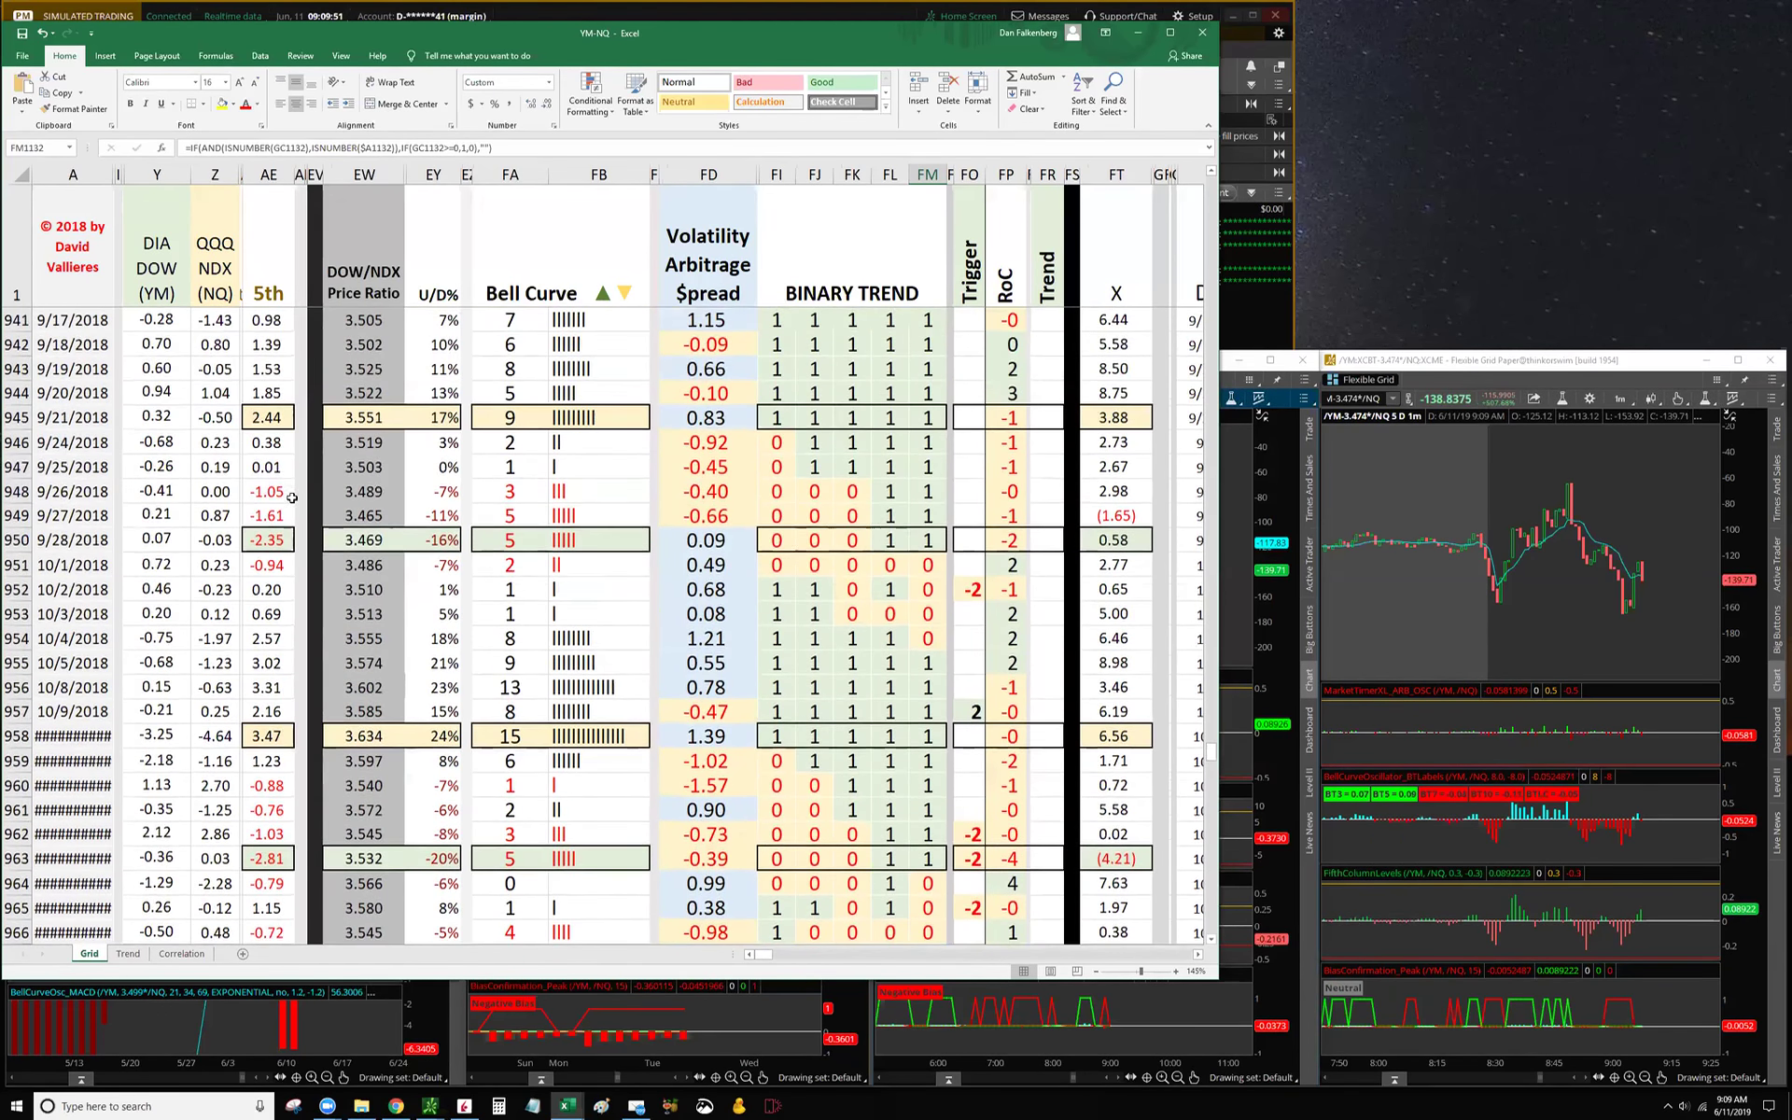
scroll(299, 523, up, 3)
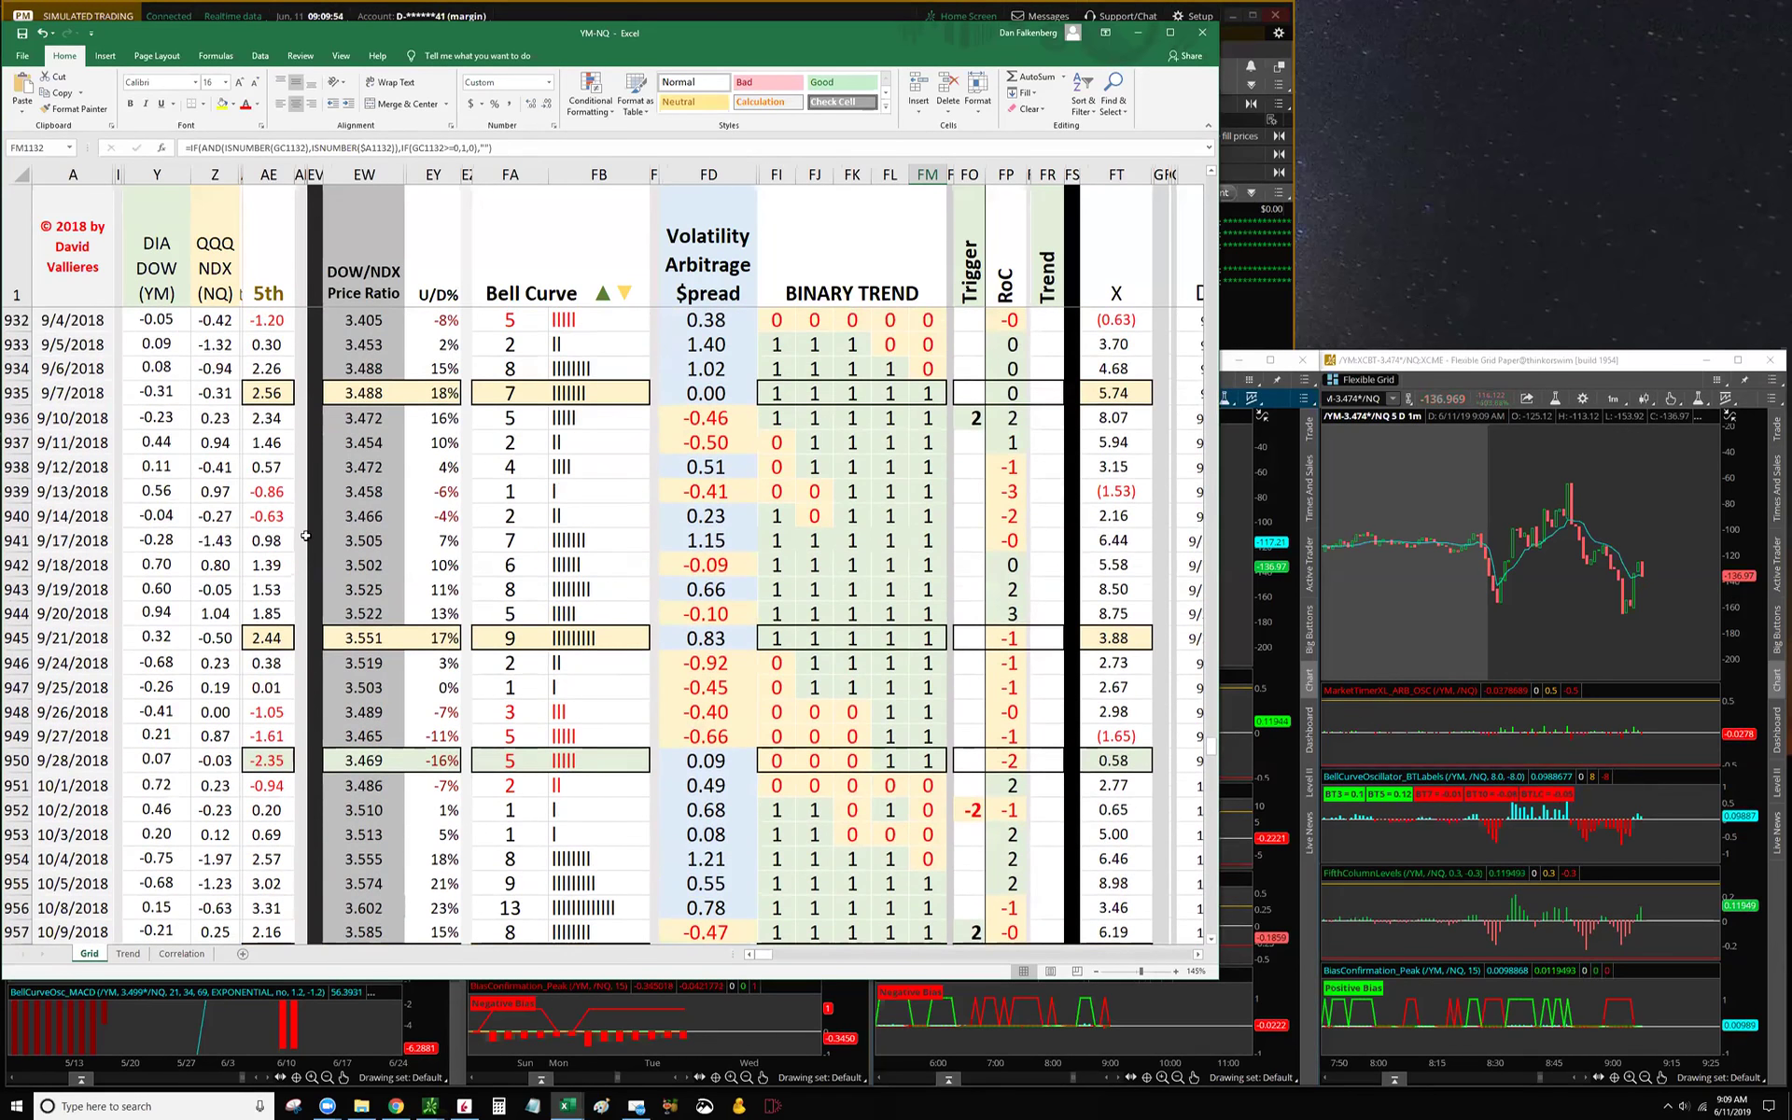
scroll(306, 536, up, 4)
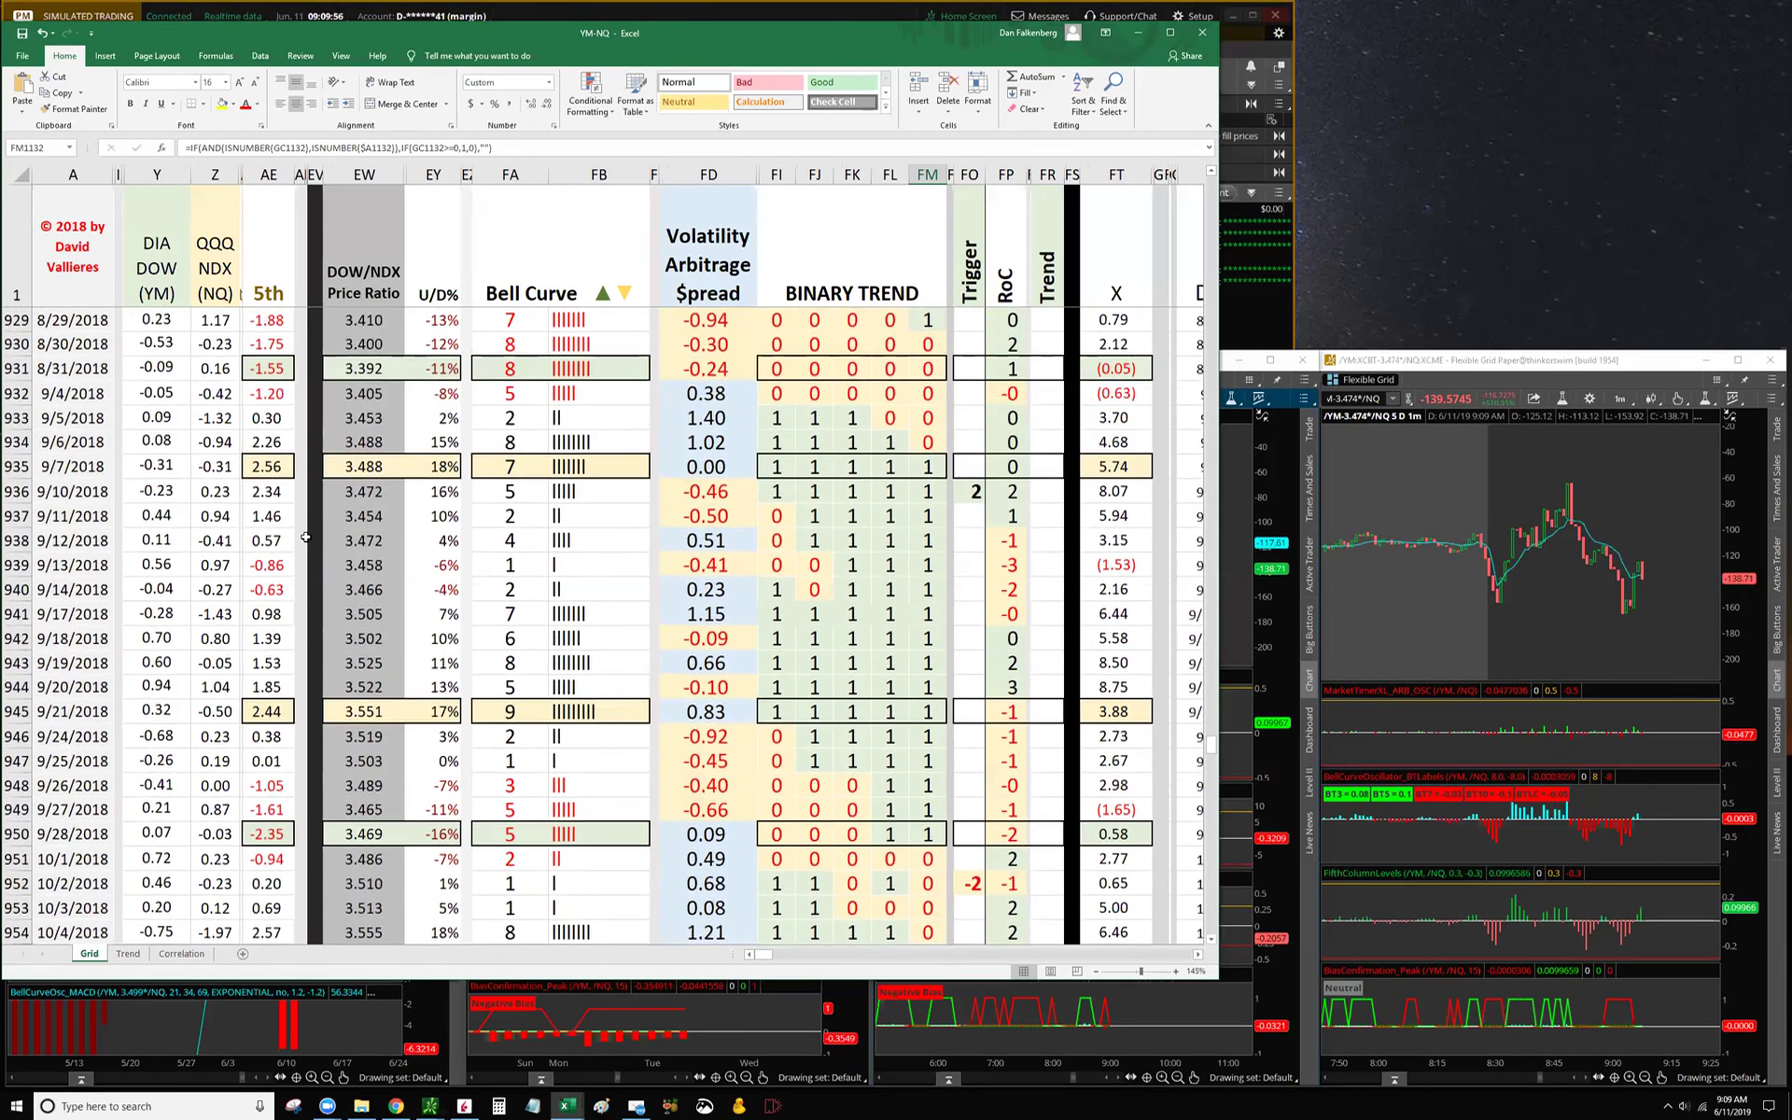
scroll(307, 536, up, 1)
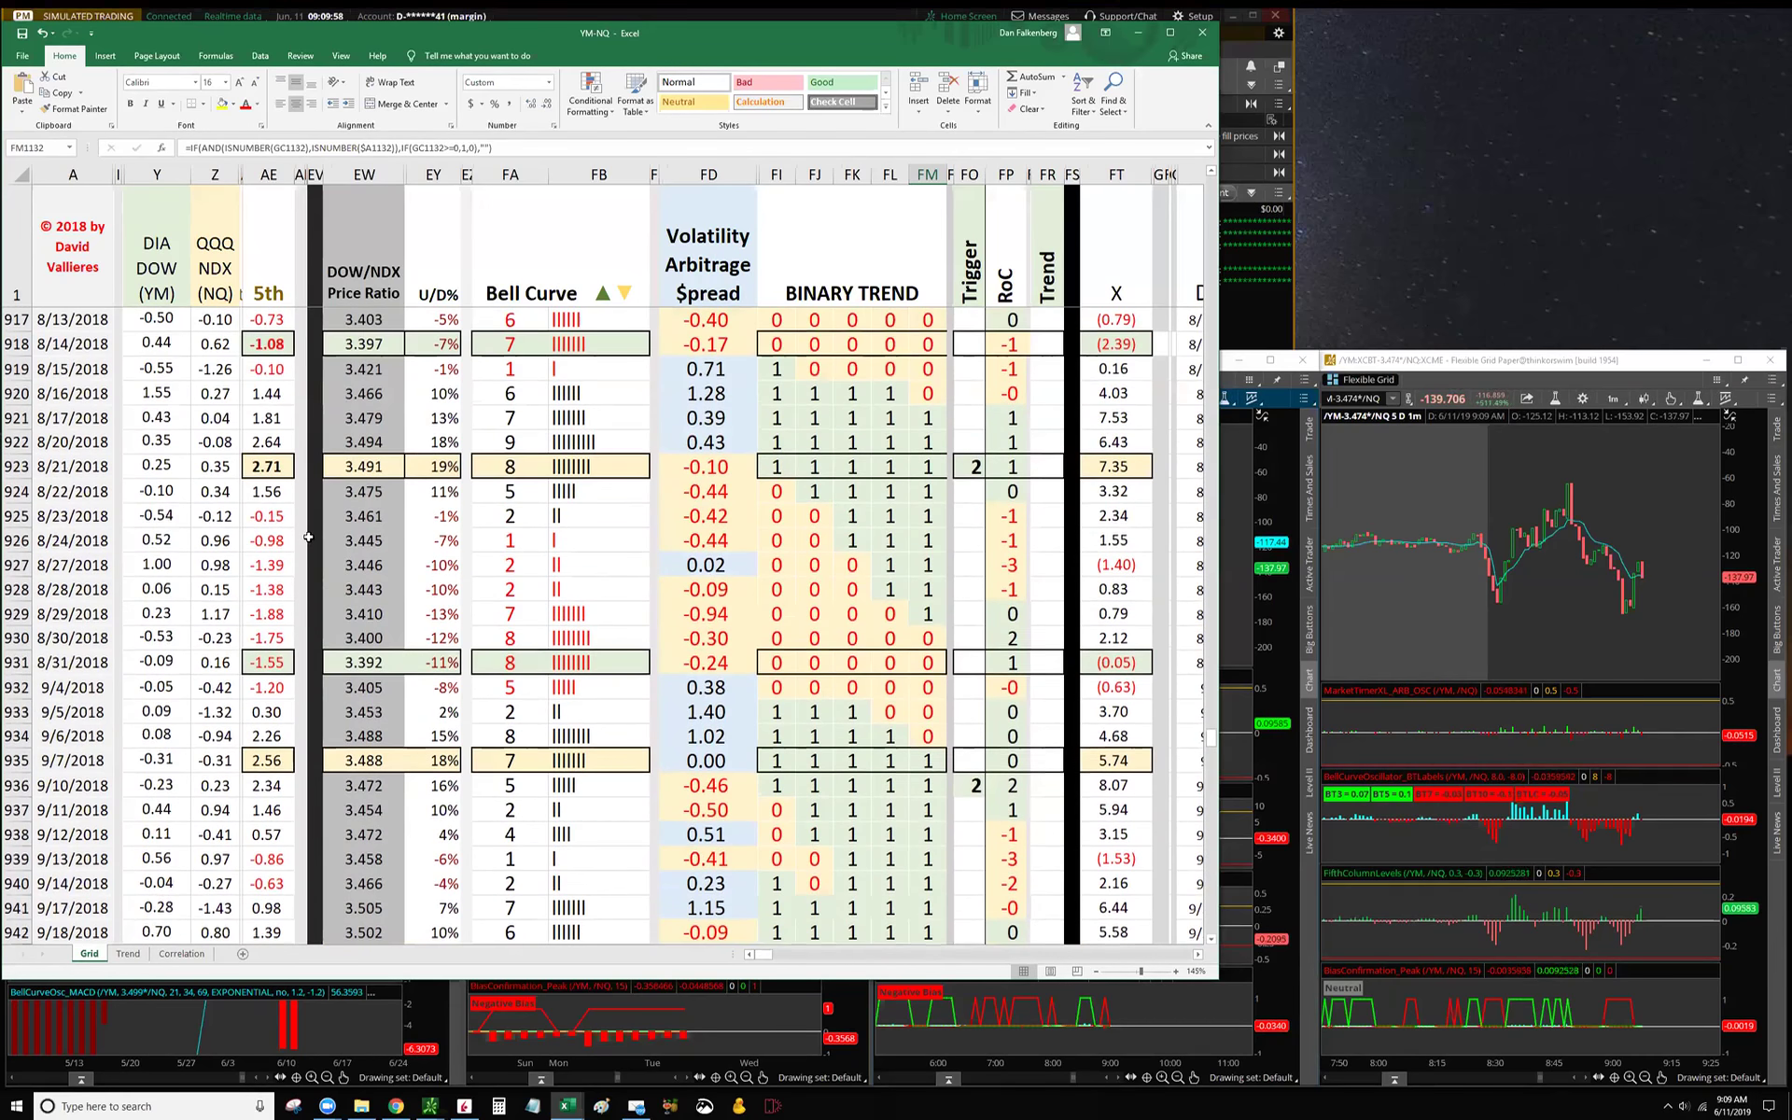
scroll(308, 602, up, 3)
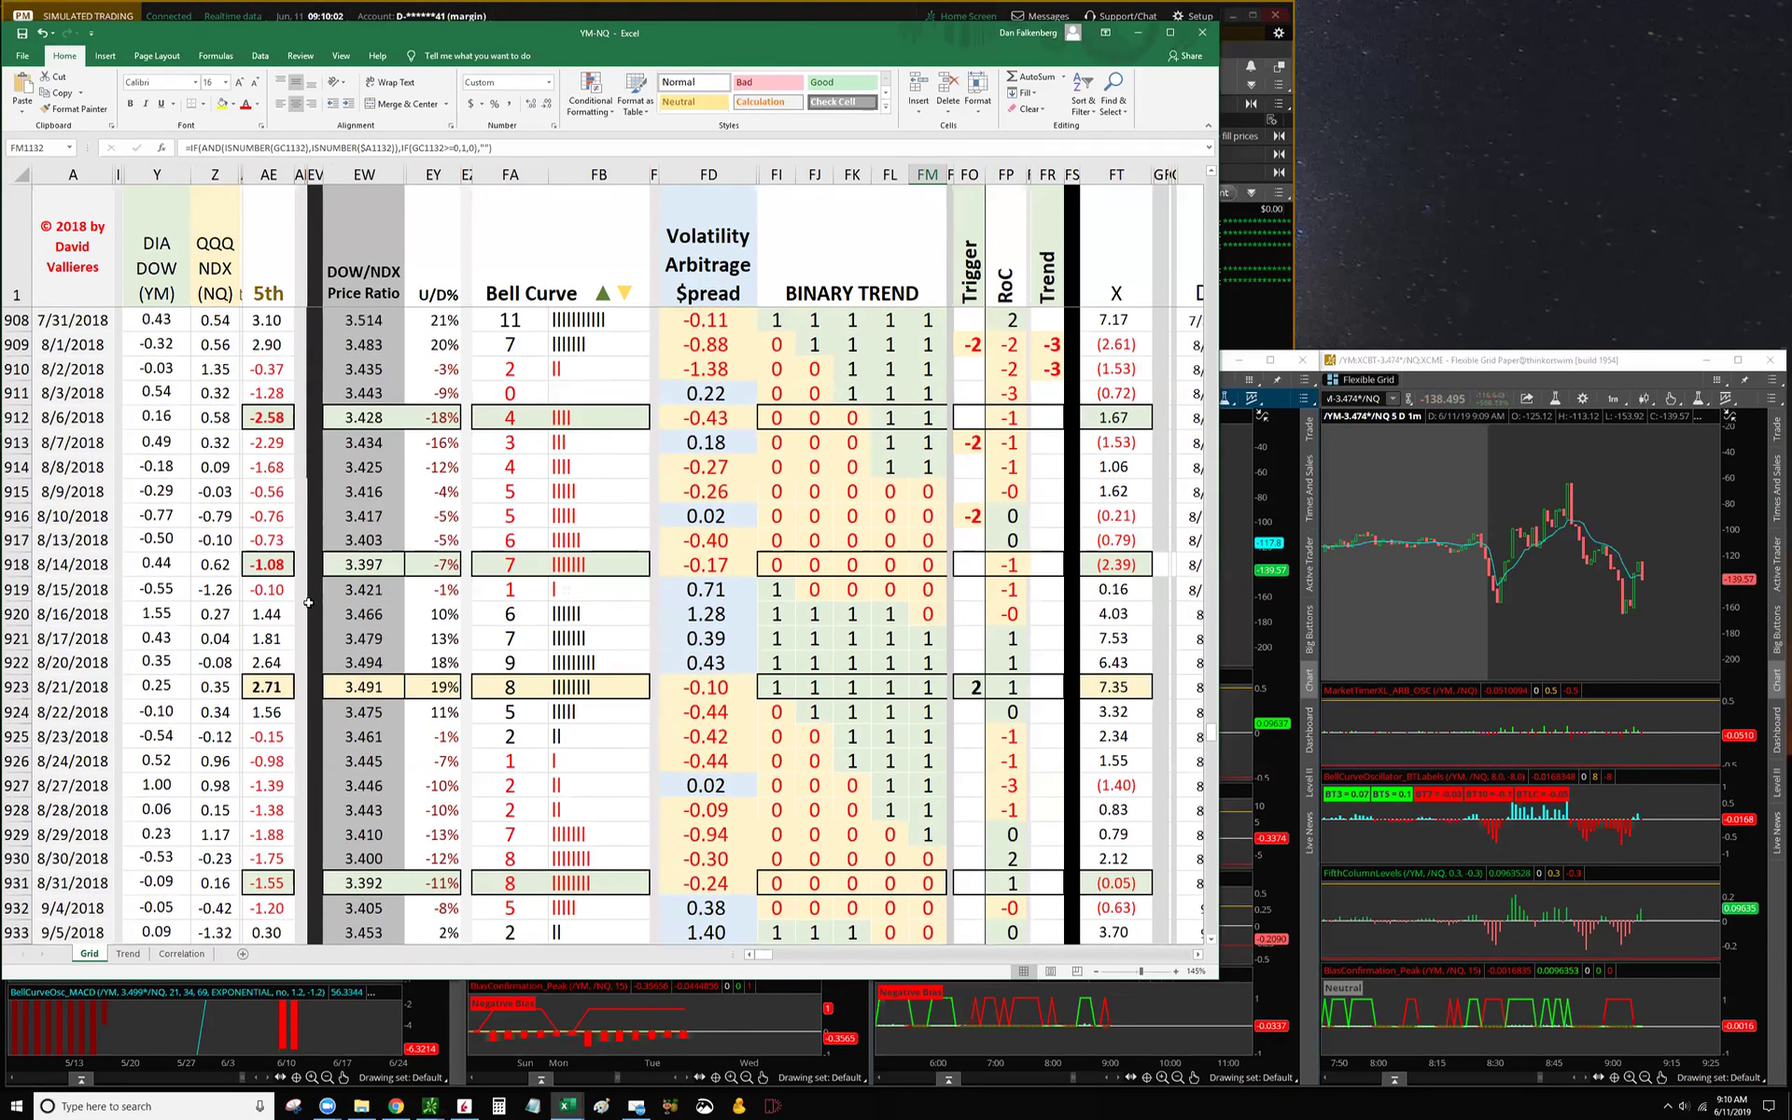
Step: Return to the latest grid rows and examine the entries from 5/15/2019 through 6/10/2019
scroll(308, 602, down, 20)
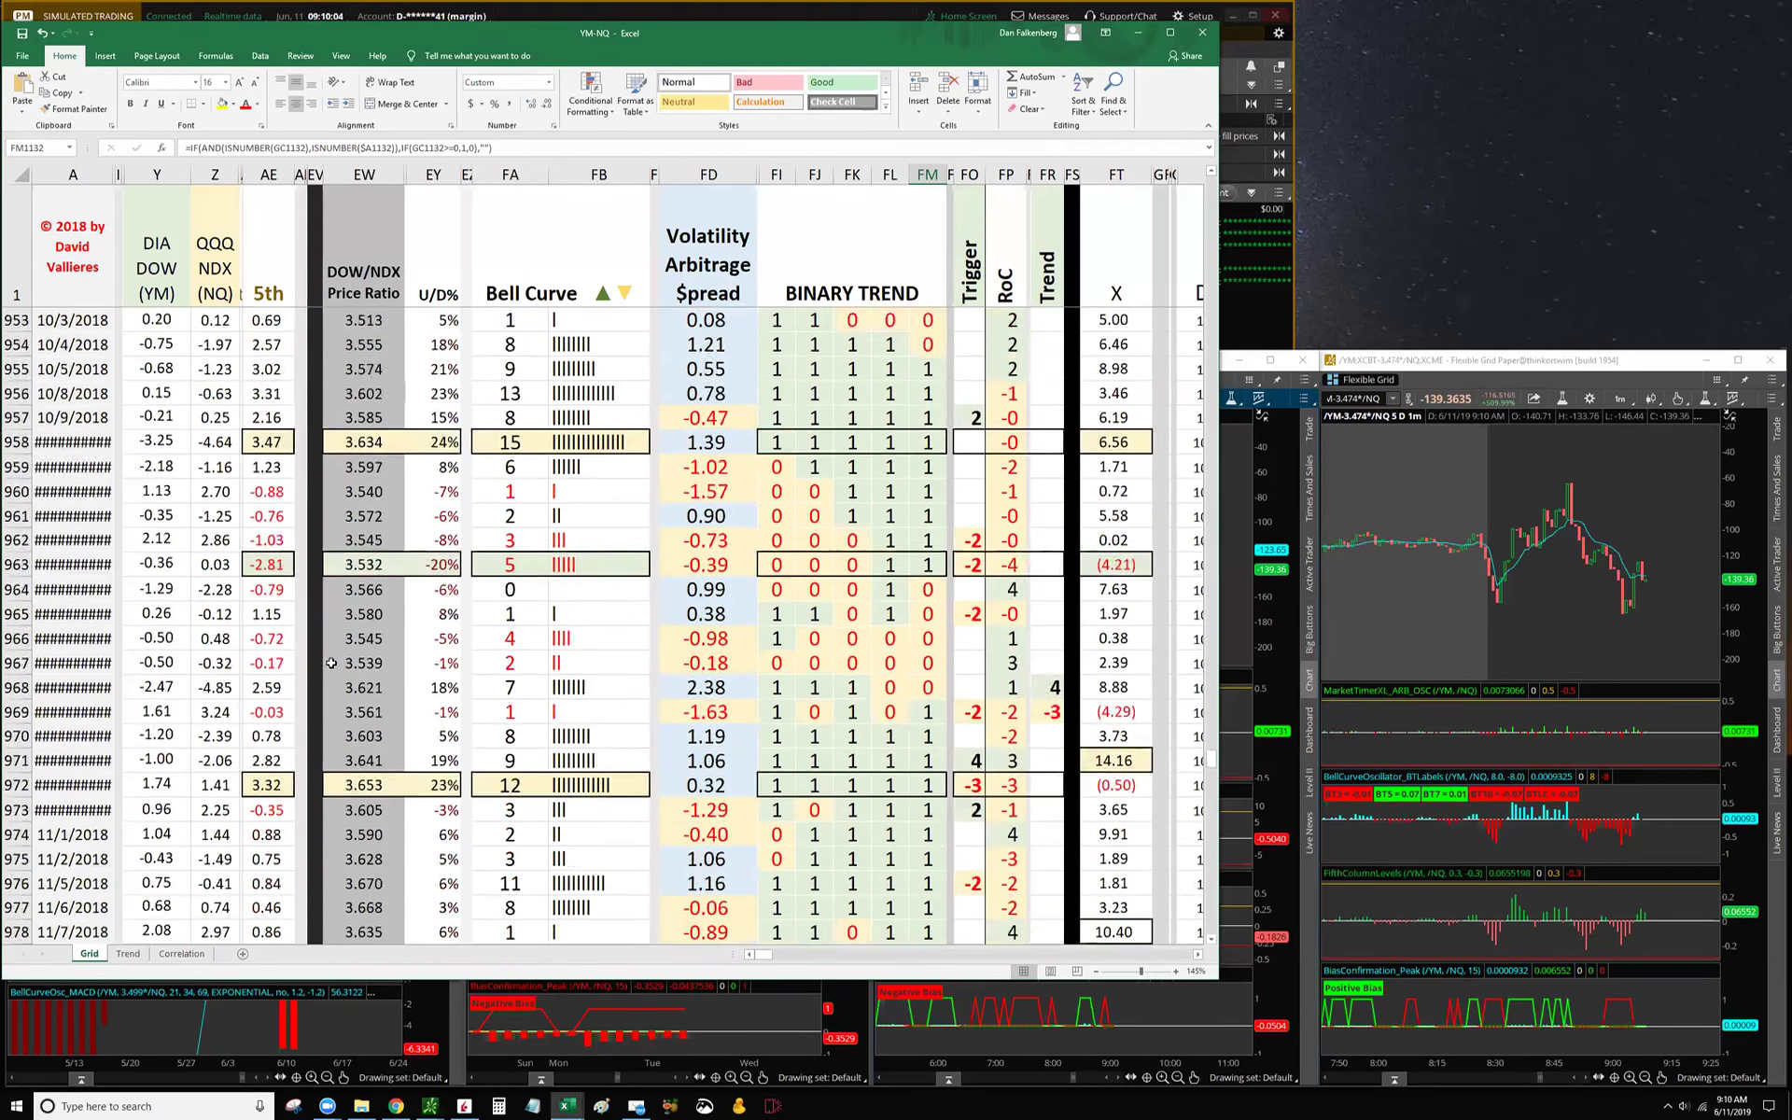
scroll(339, 692, down, 20)
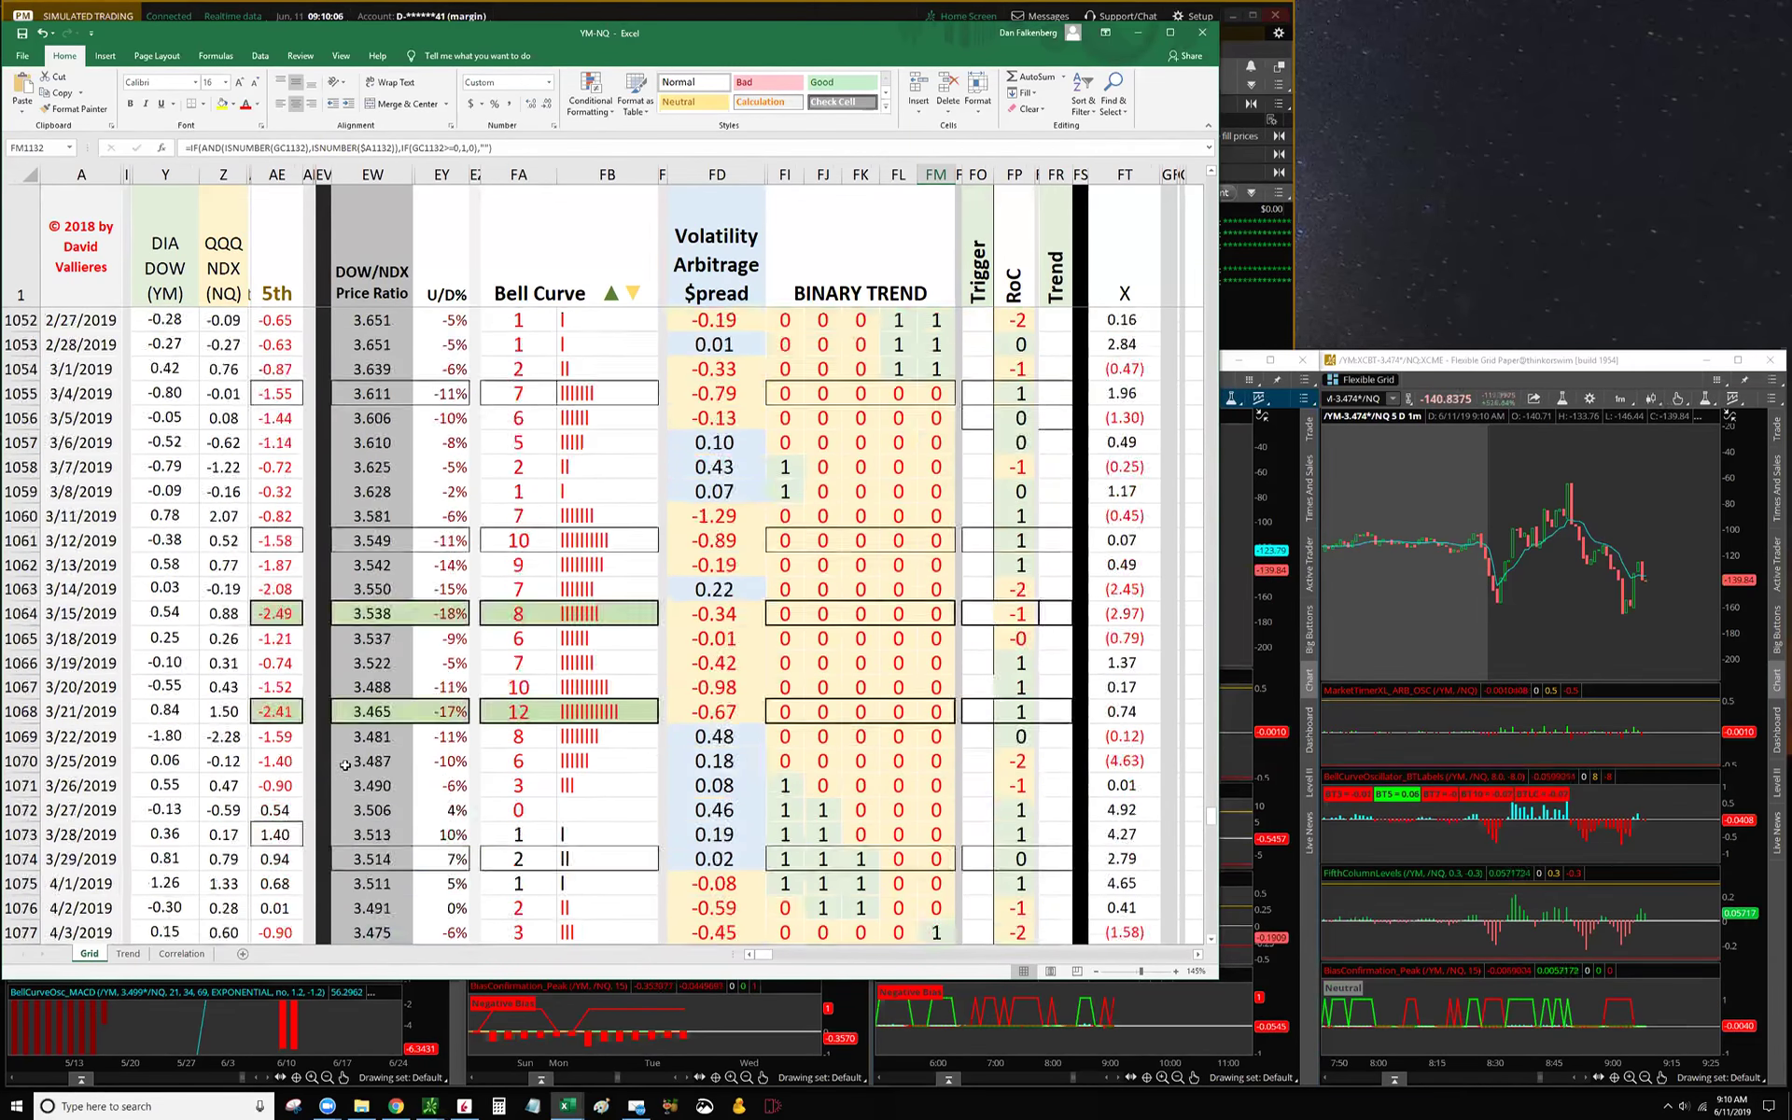
scroll(346, 771, down, 13)
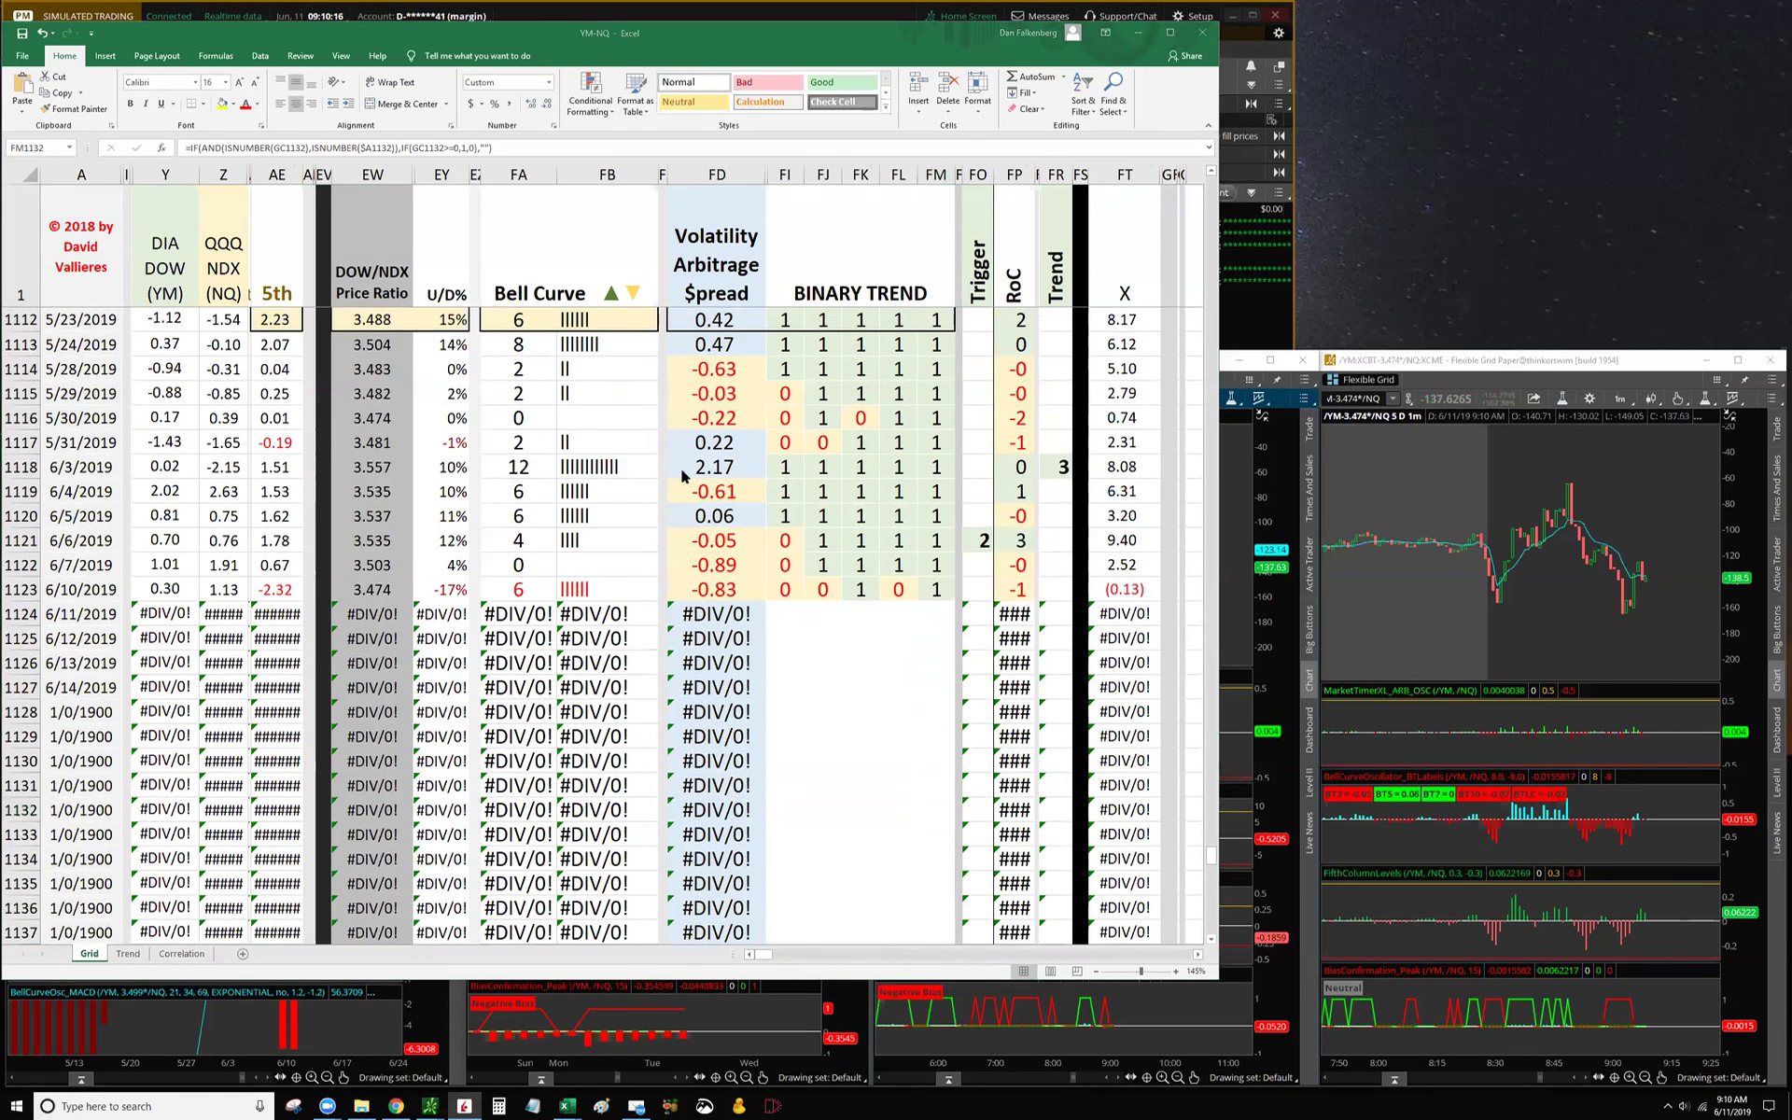
click(804, 36)
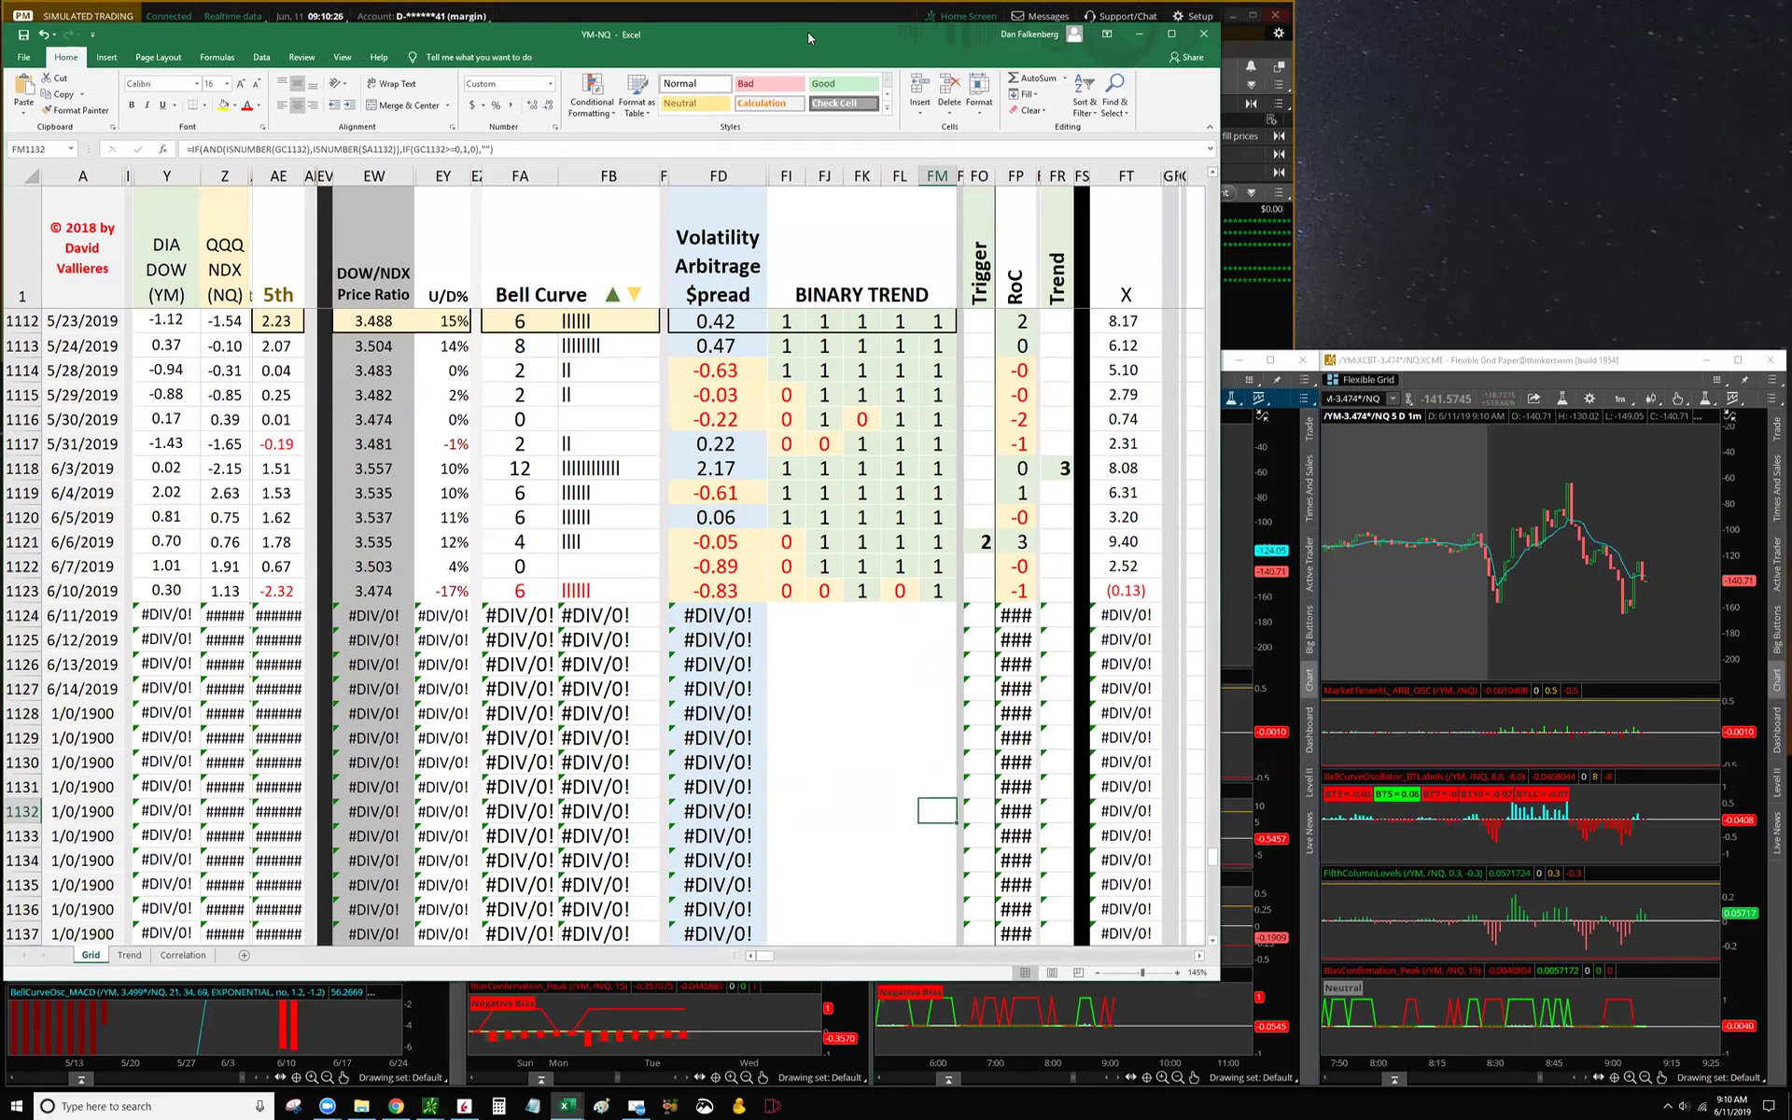
scroll(617, 648, up, 2)
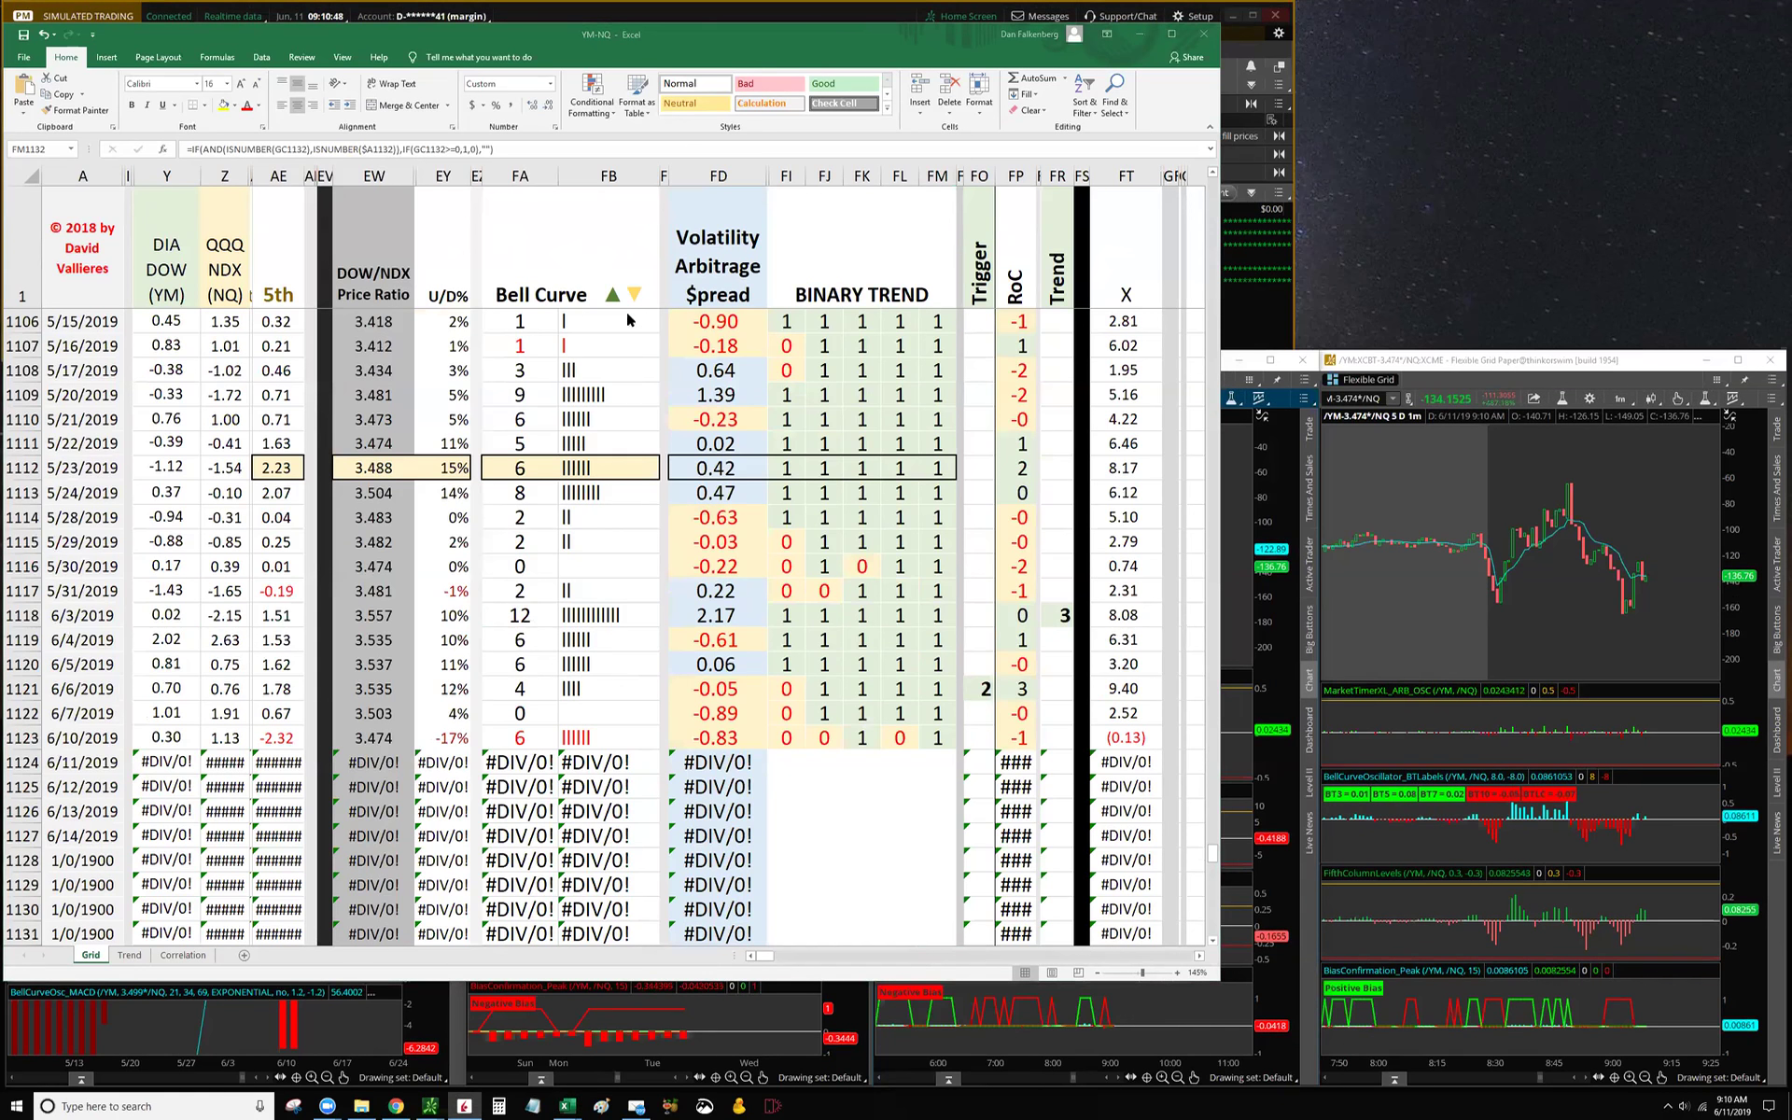
Step: Move the workbook clear of the 10 Y 1D chart, and rescale and pan the chart to show the May to June 2019 candles
drag(692, 38, 1174, 42)
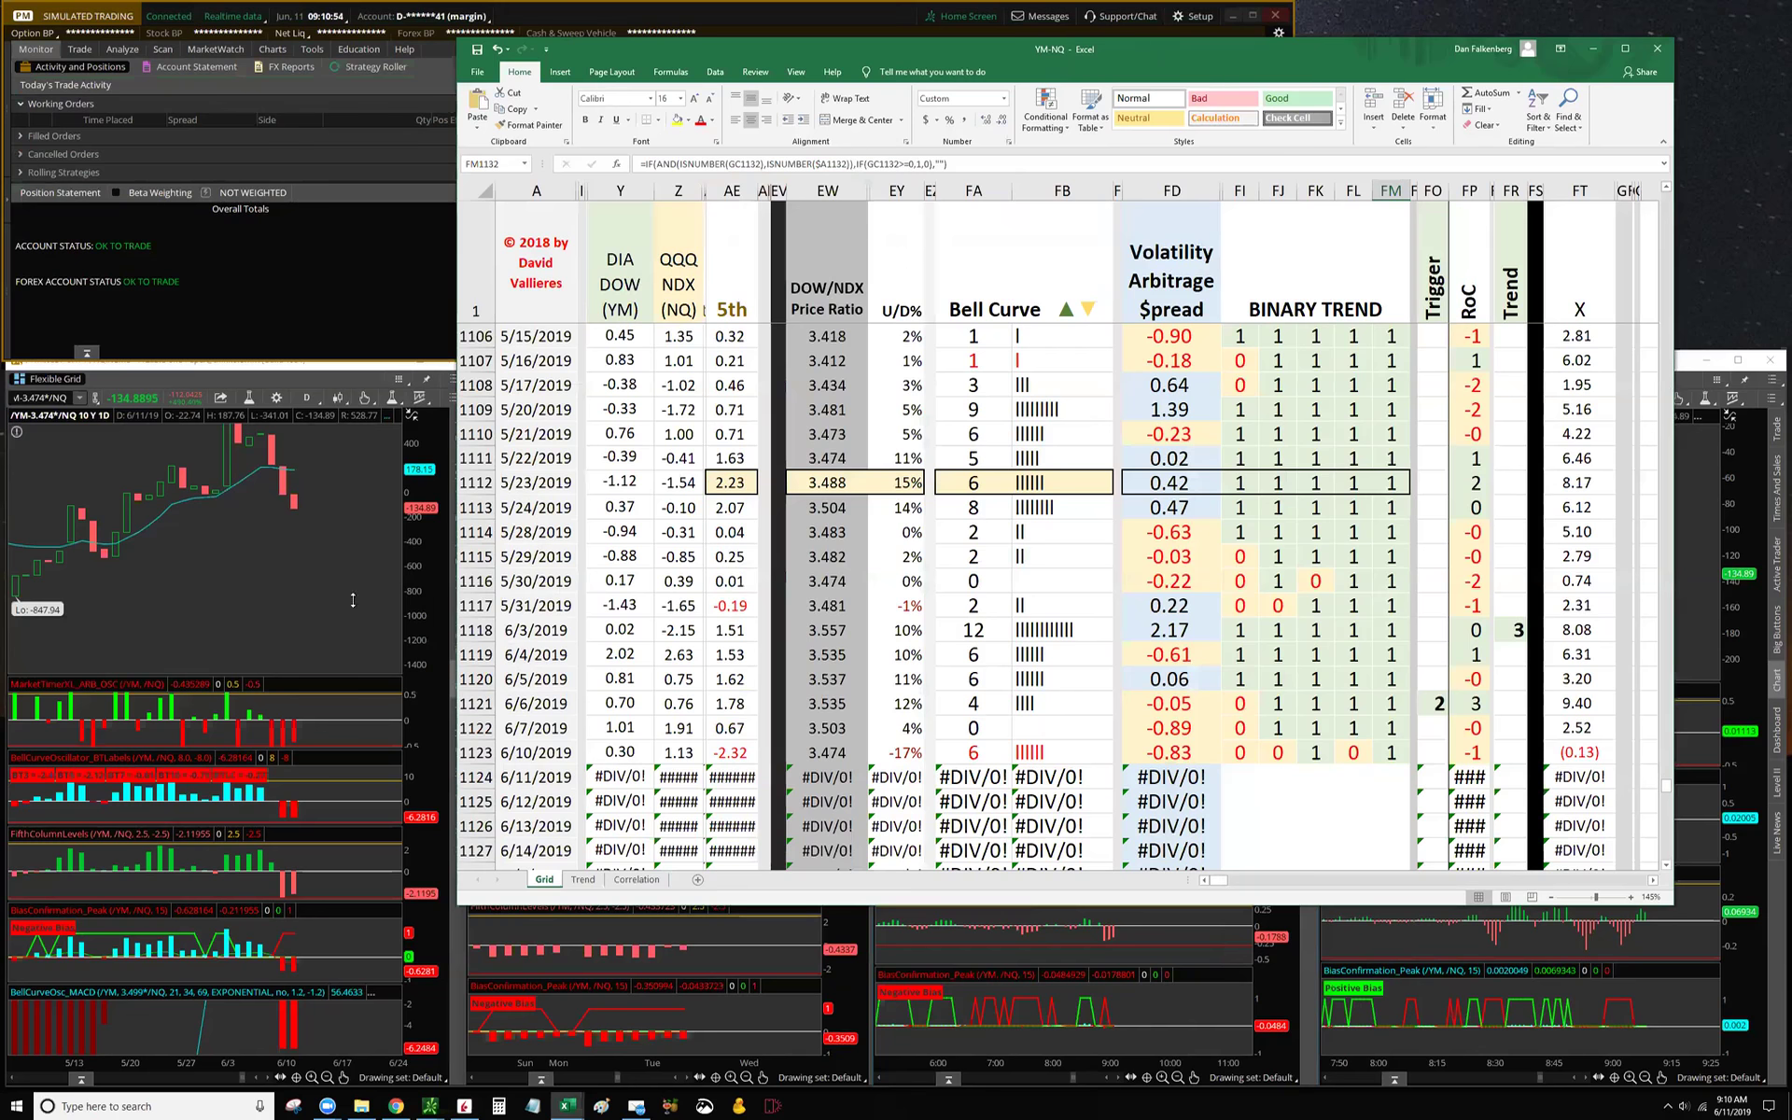
drag(326, 560, 343, 597)
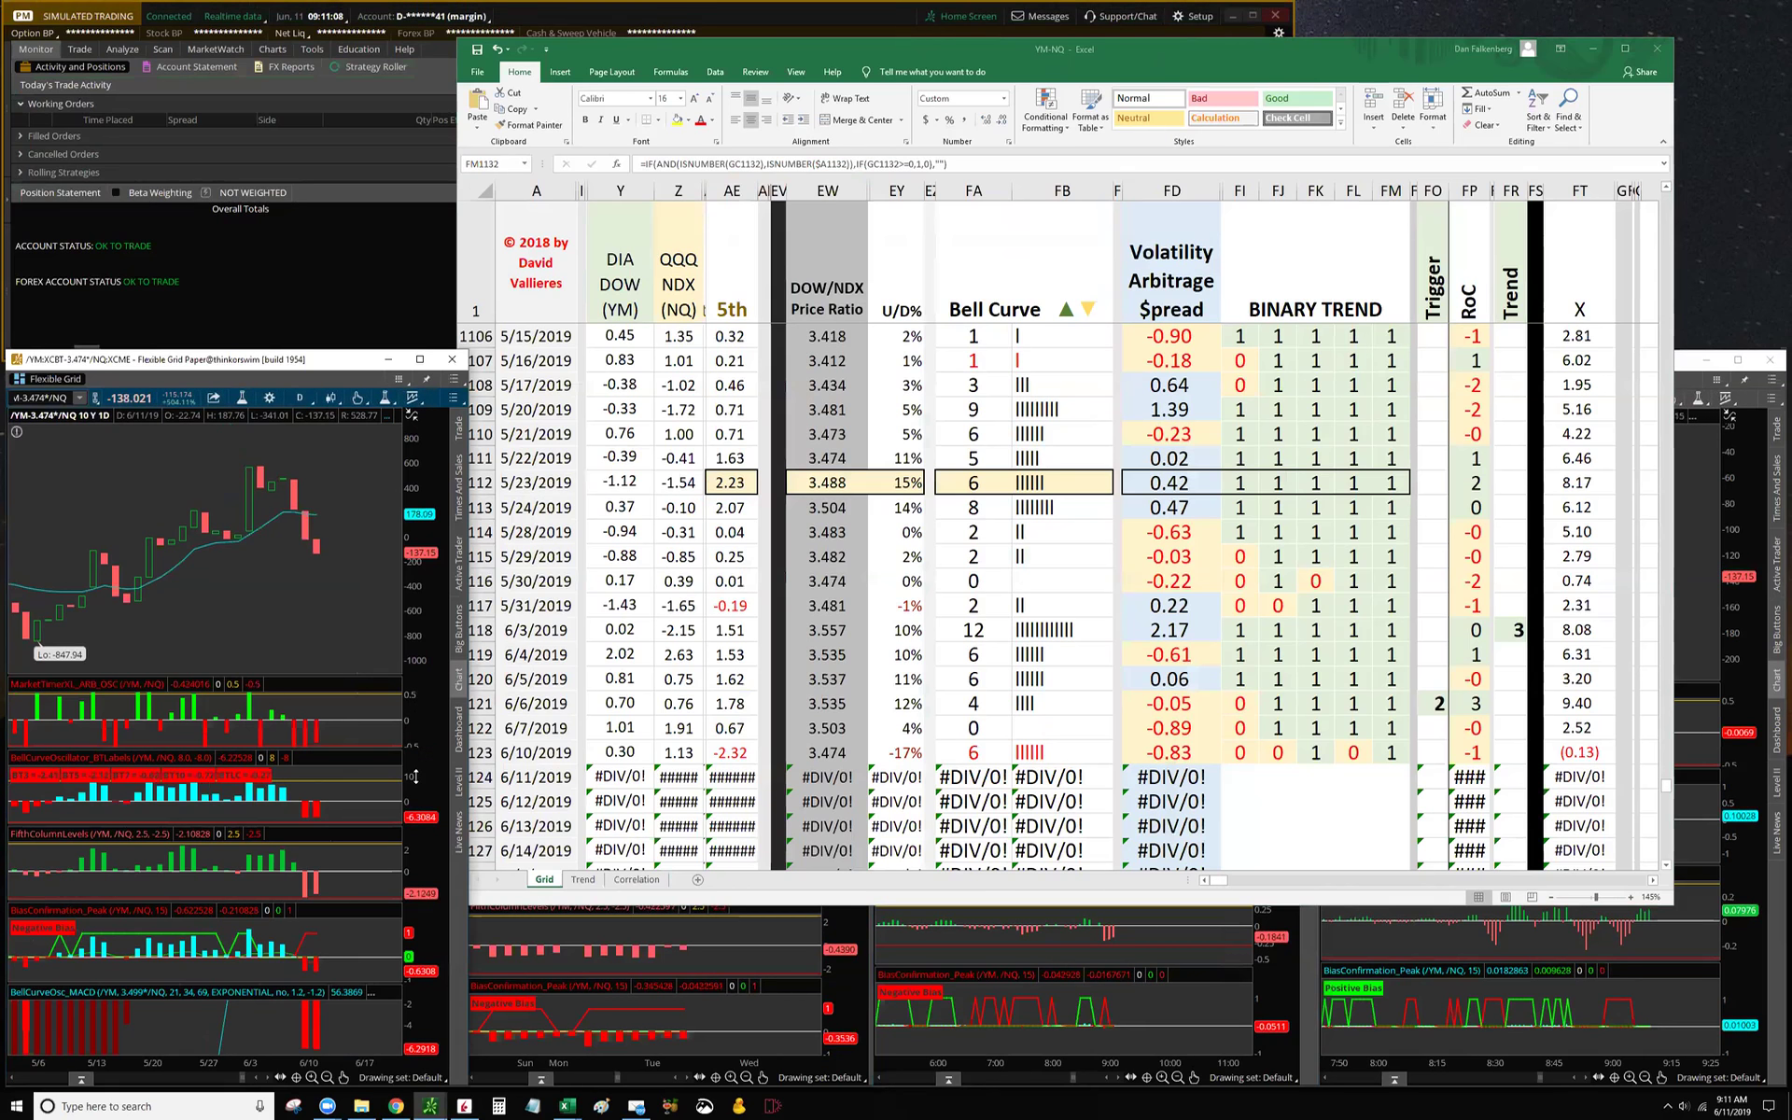
drag(262, 608, 286, 608)
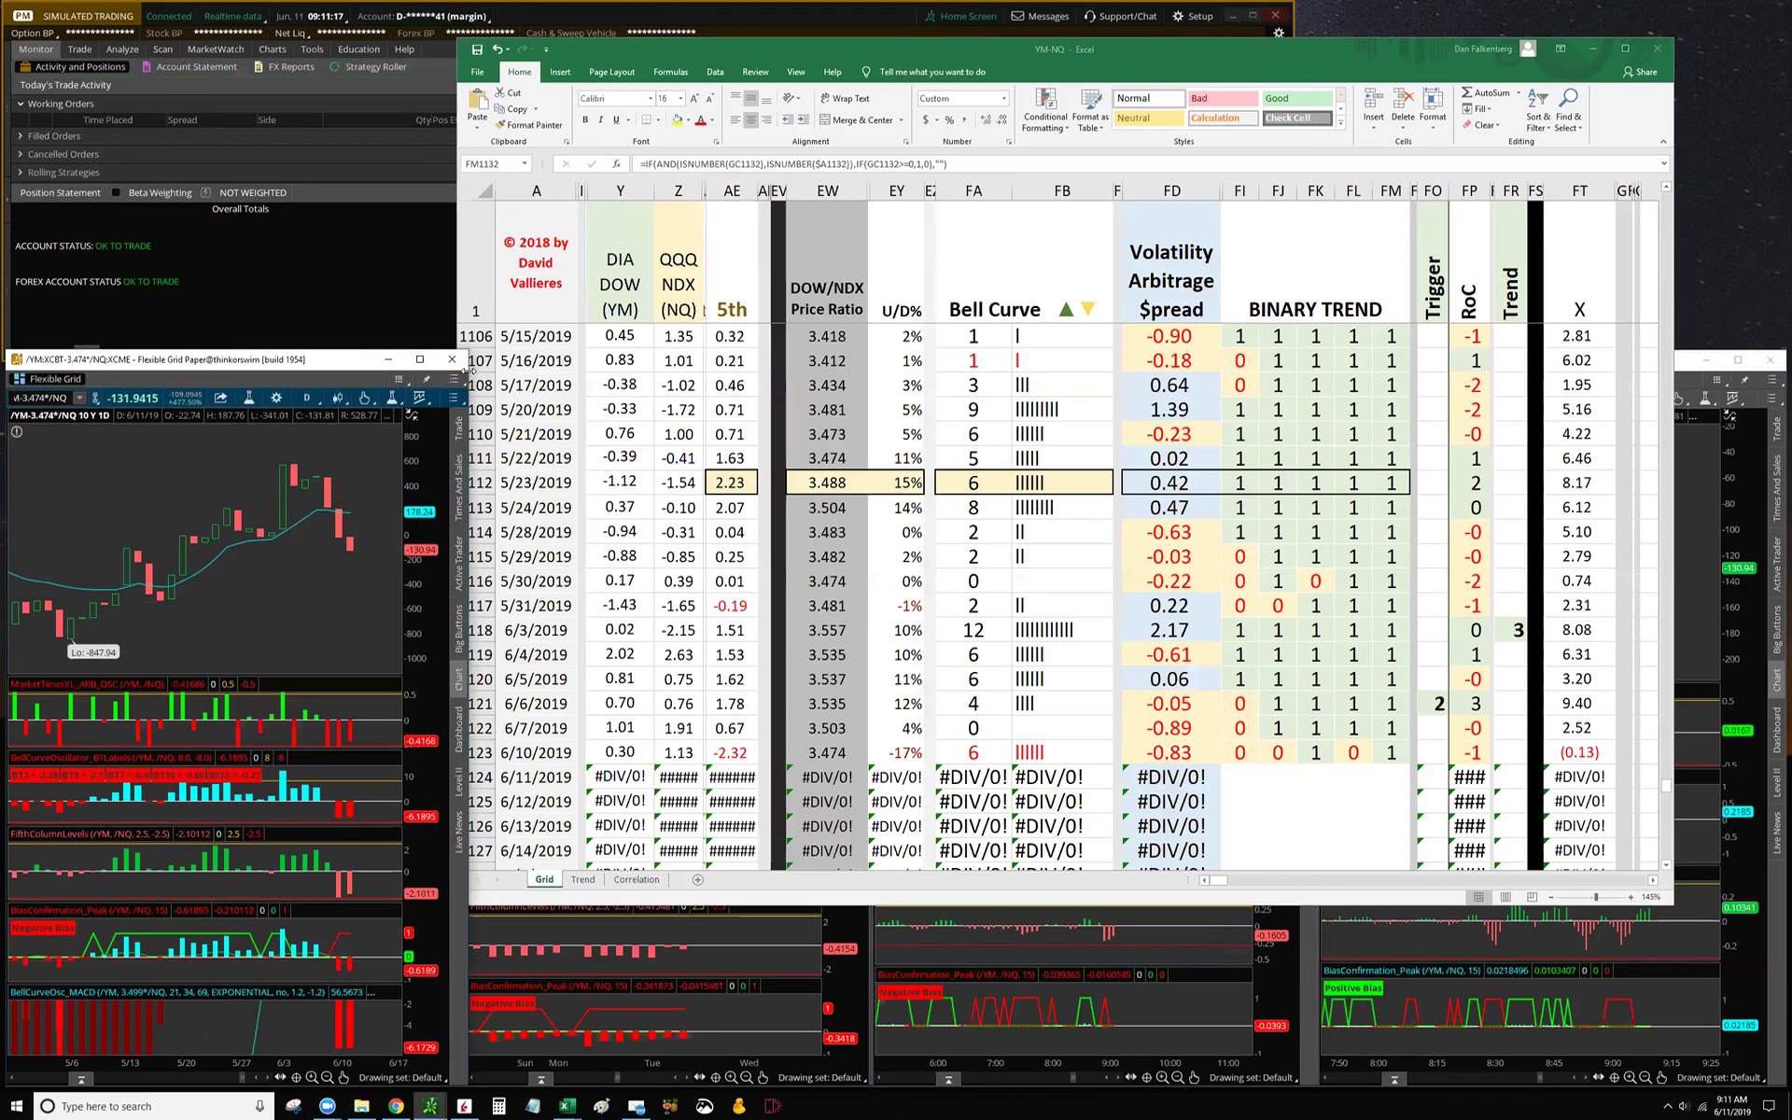
Step: Widen the 10 Y 1D chart window and zoom out to view the spread's price history since 2012
drag(471, 369, 1458, 416)
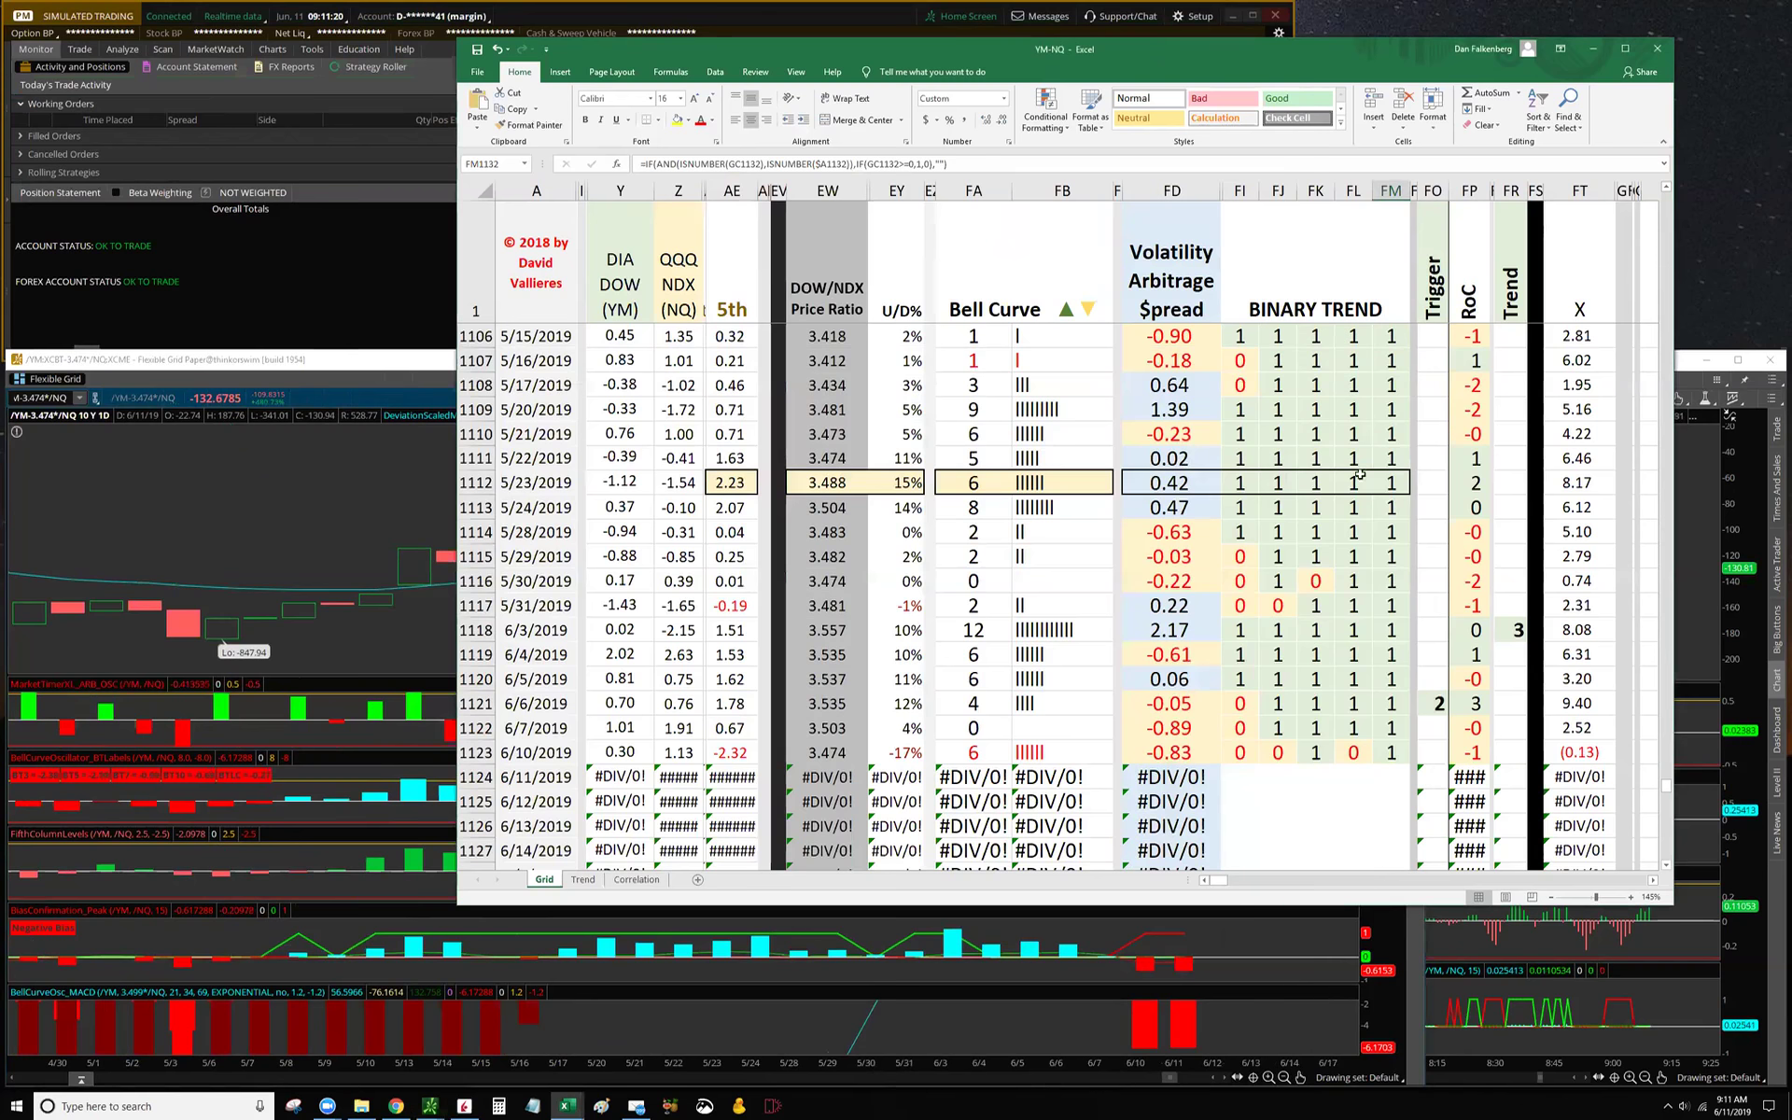
click(337, 524)
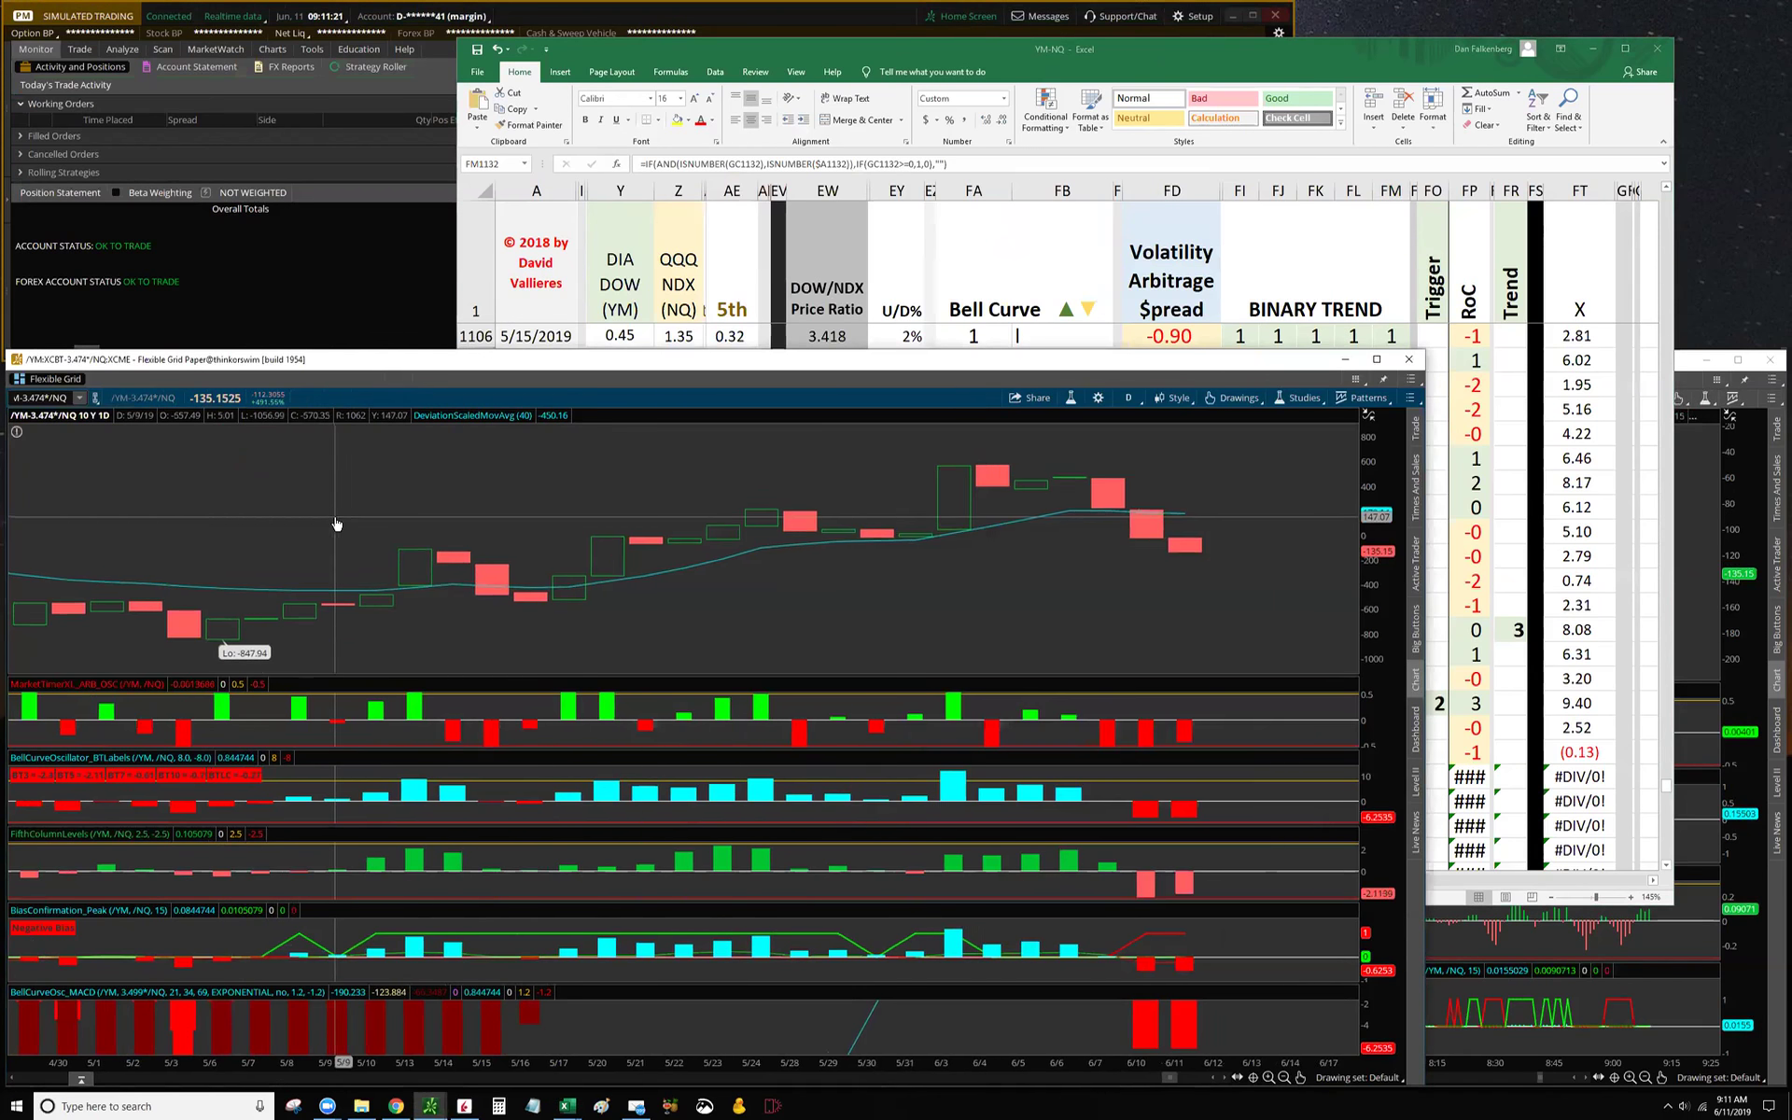
scroll(337, 524, down, 10)
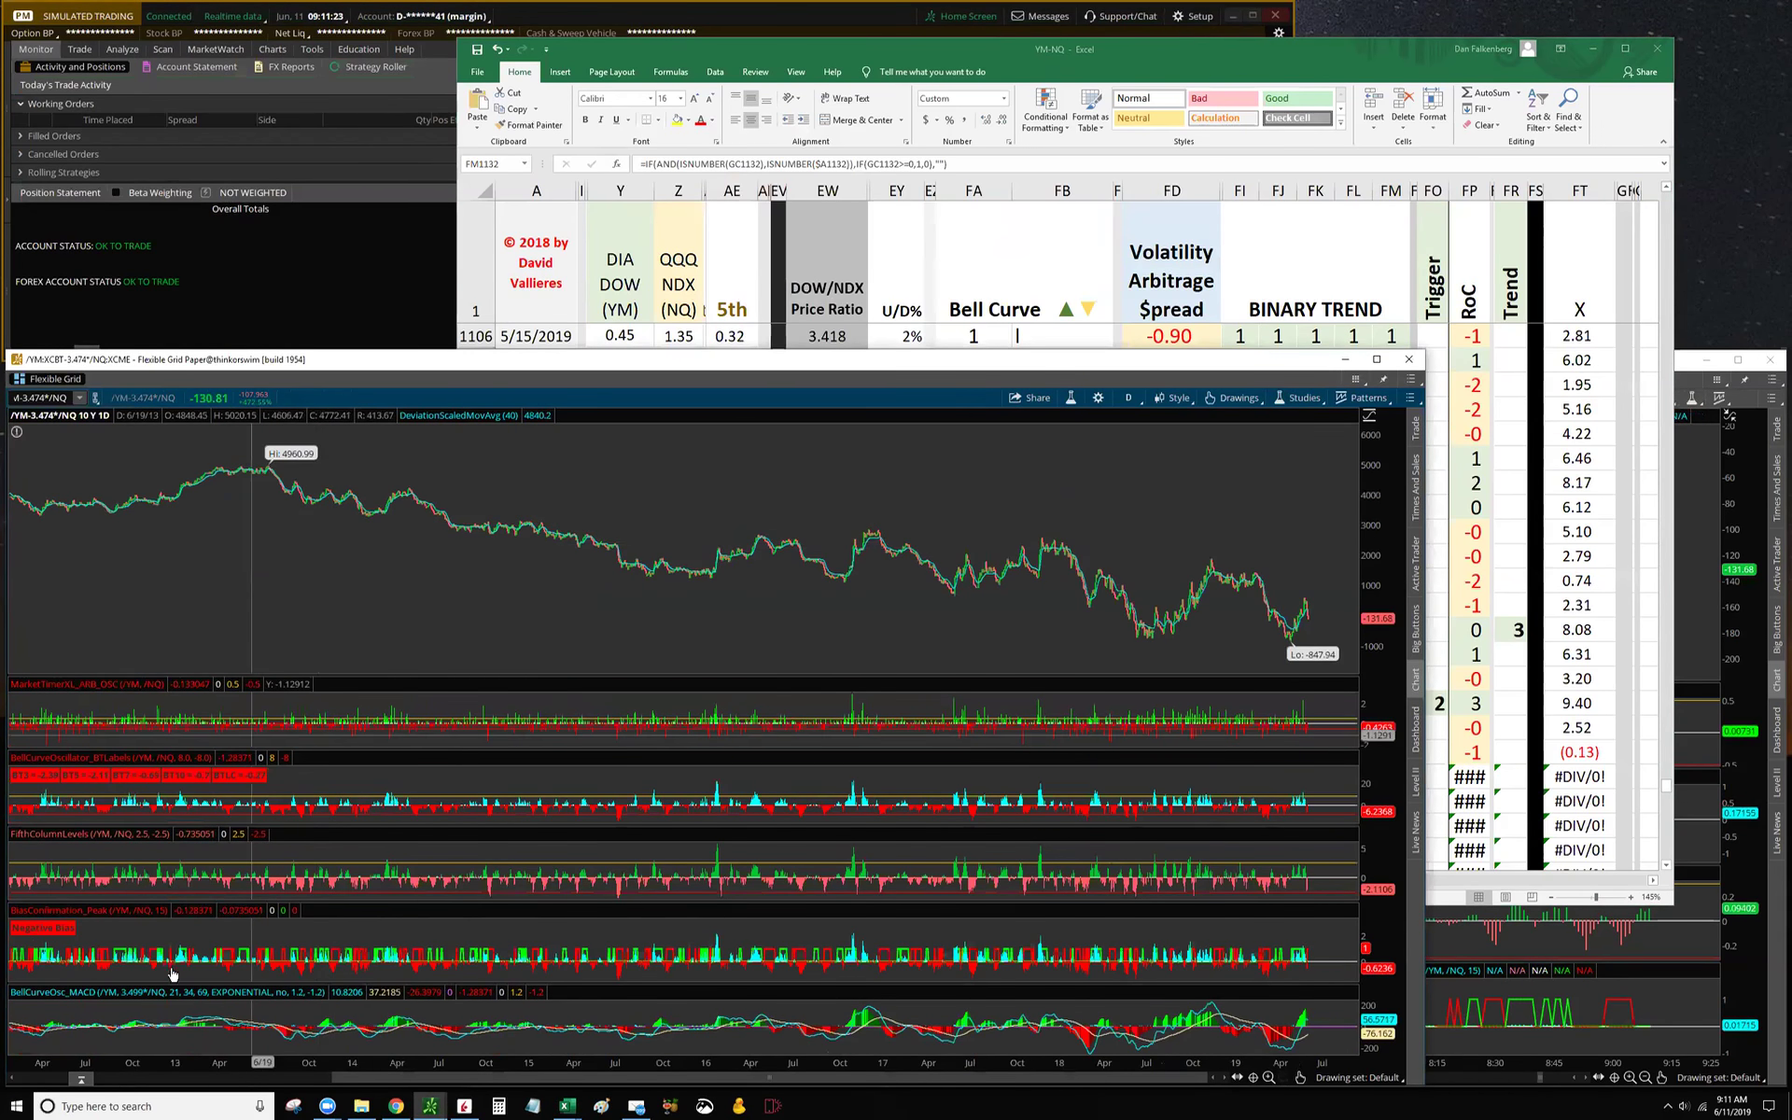
Step: Check the spread on the 20 Y : M time frame, and return the chart to 10 Y : 1D showing late 2014 onward
click(1130, 397)
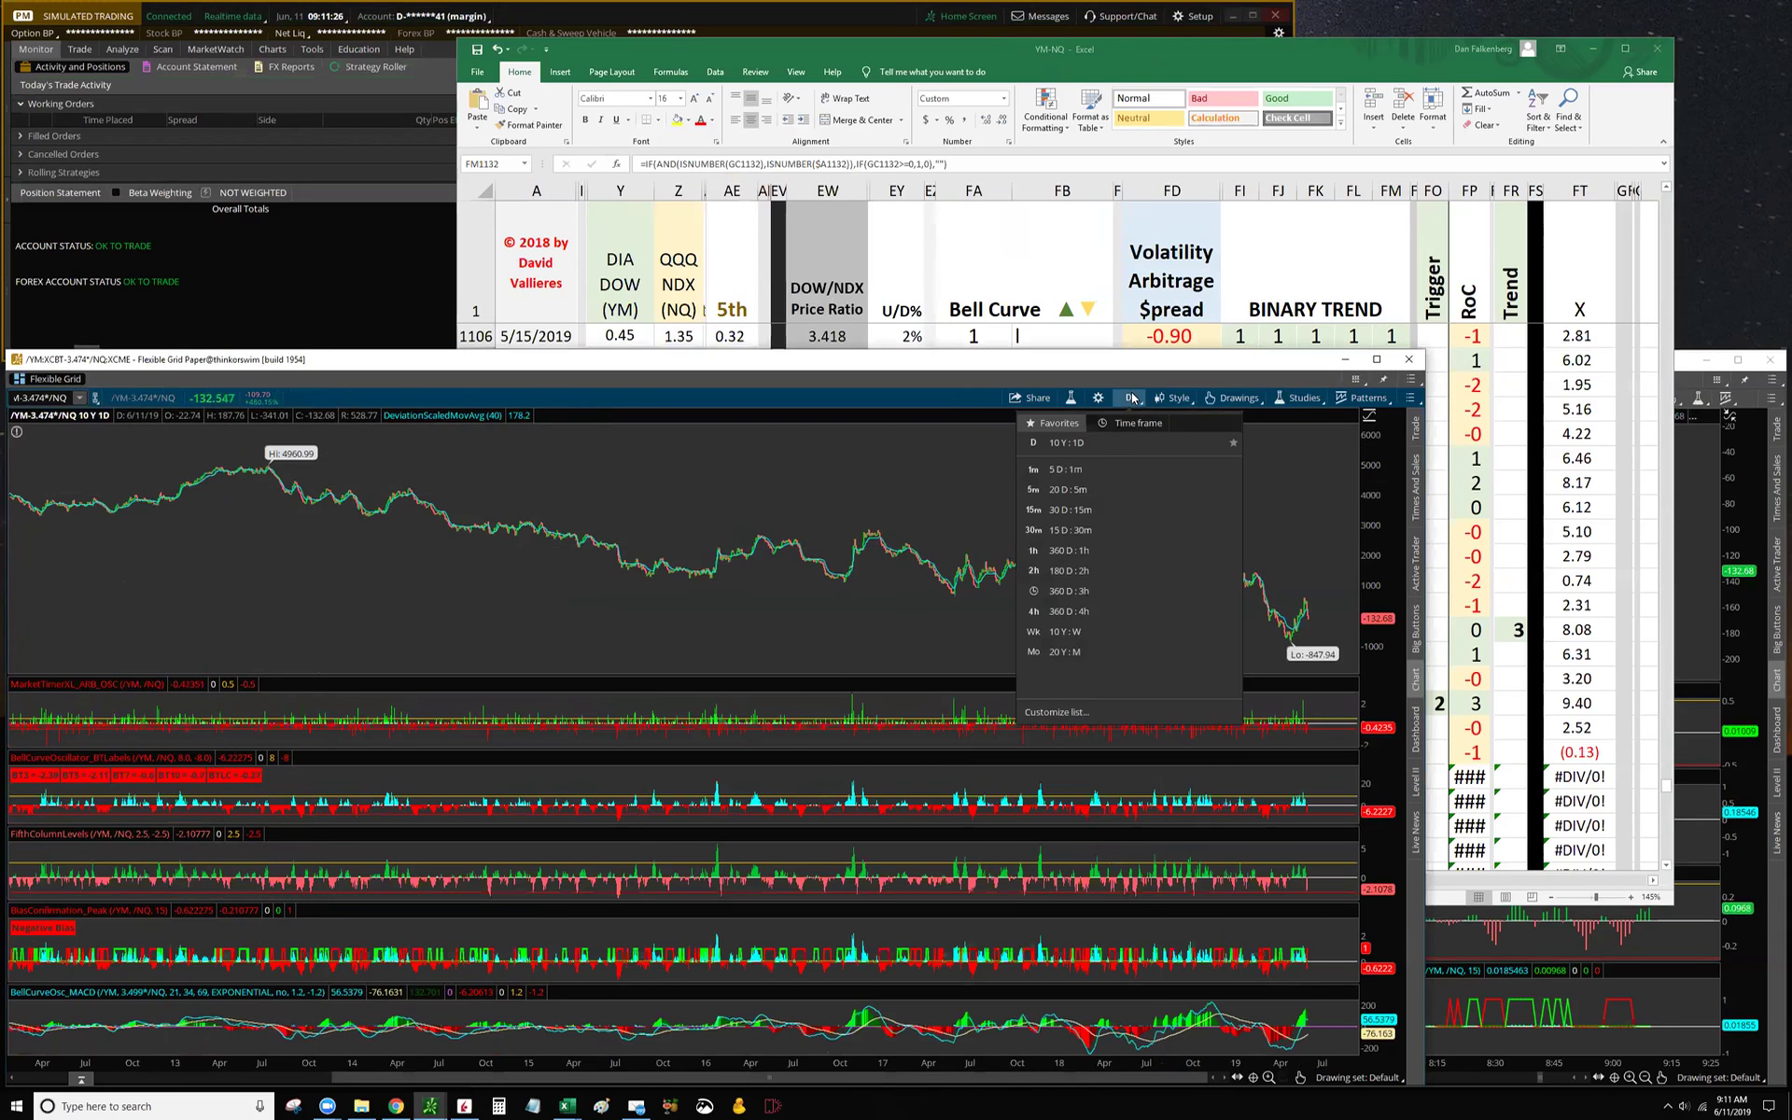
click(1105, 657)
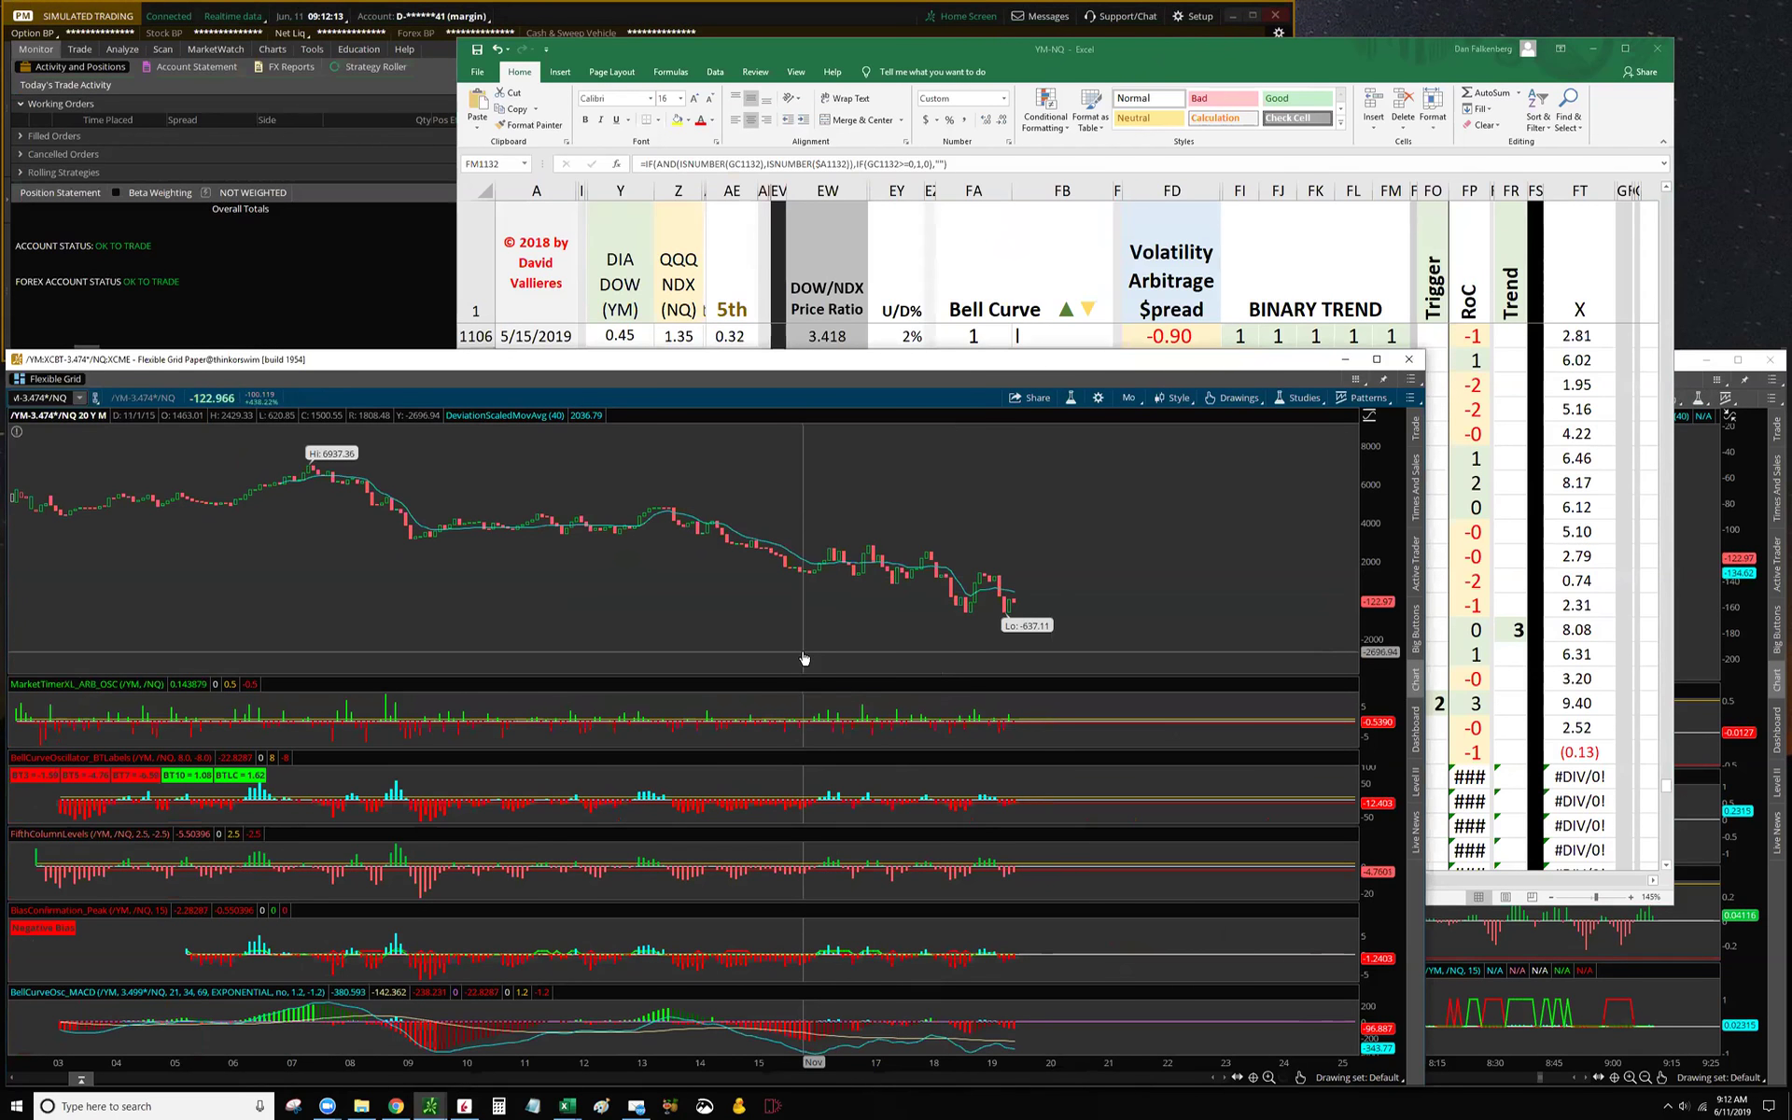
click(1128, 397)
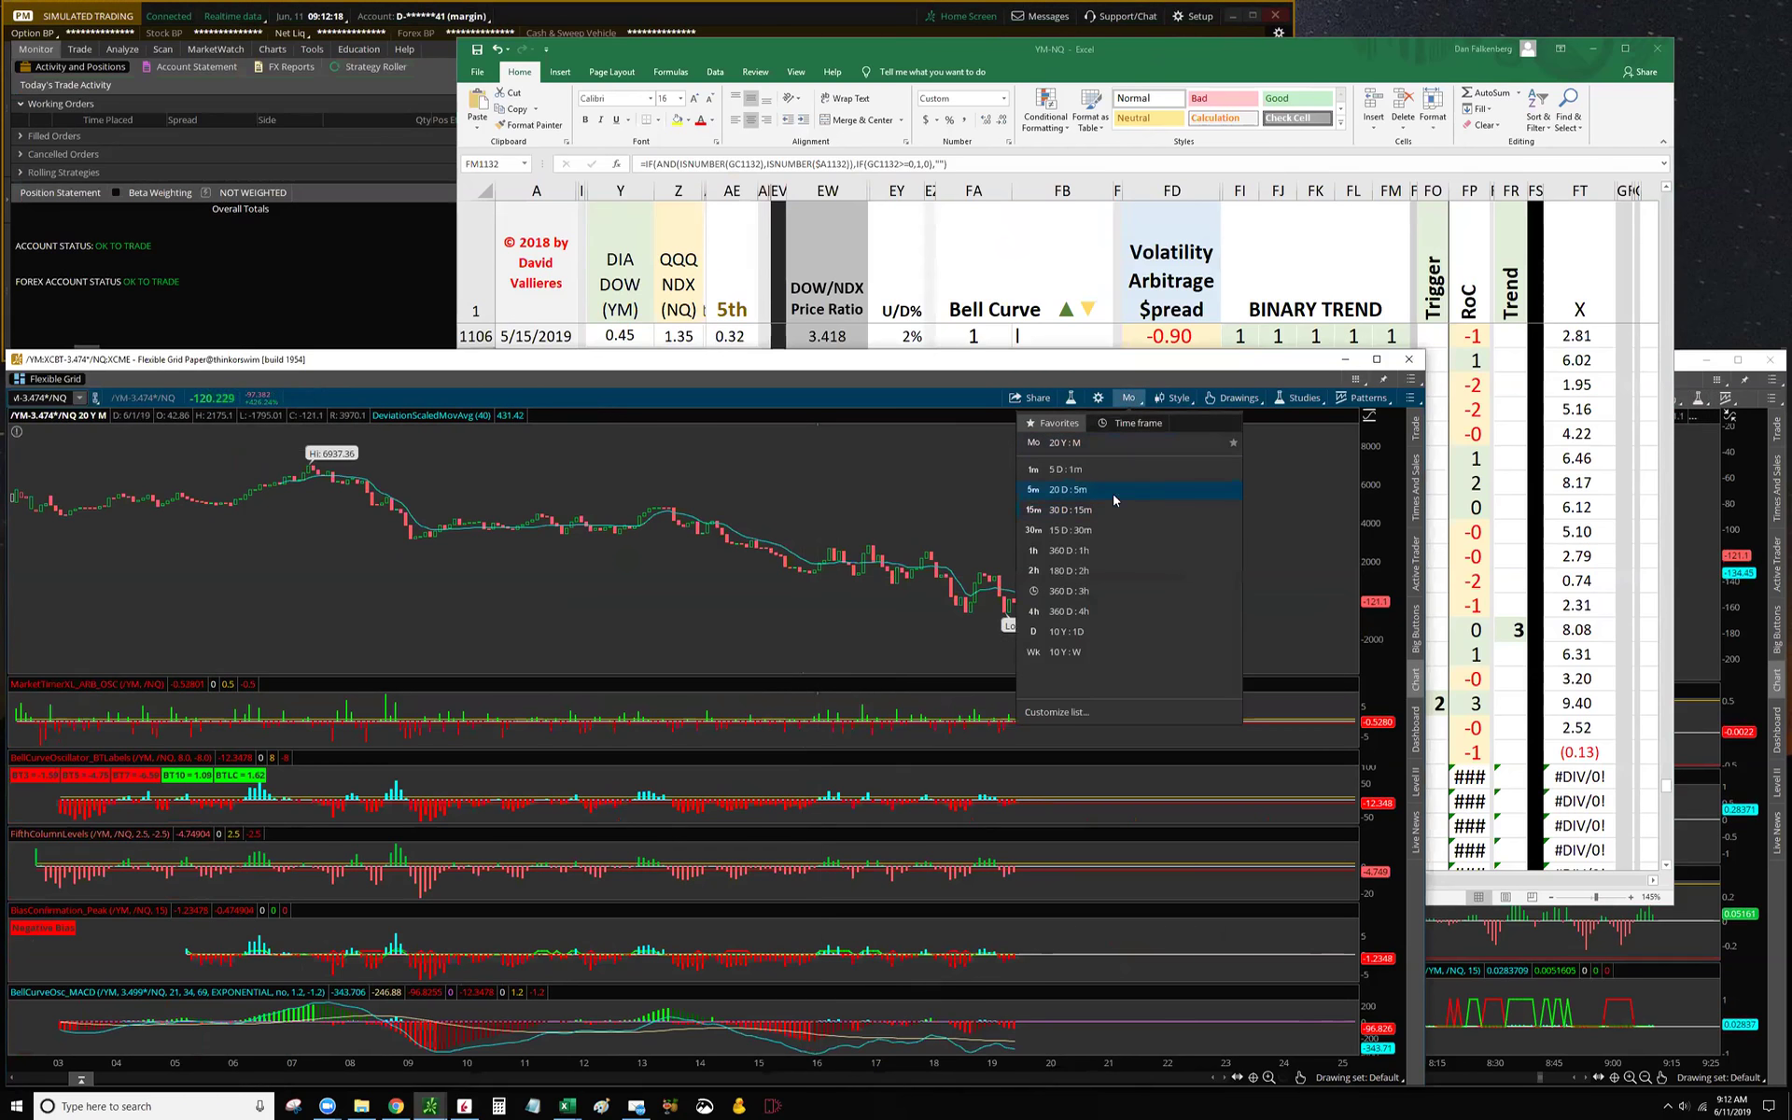
click(1097, 632)
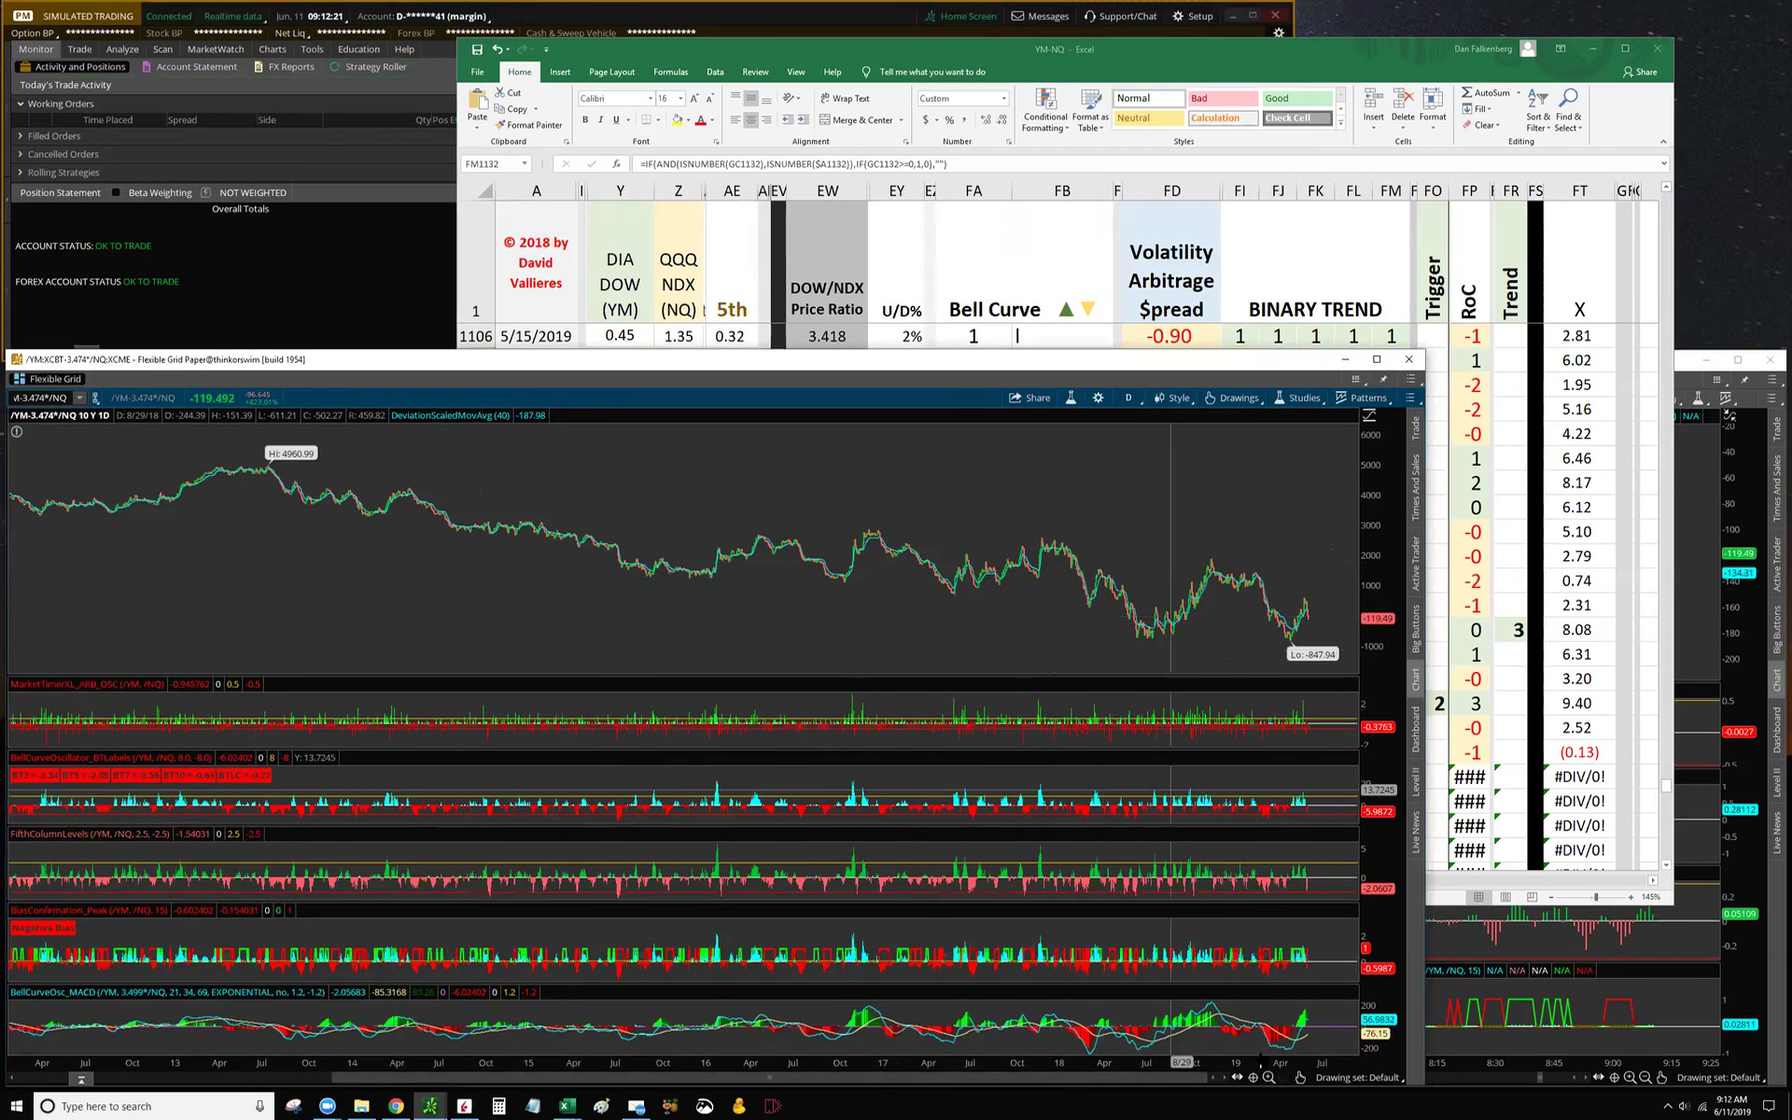
drag(1250, 1057, 1344, 1059)
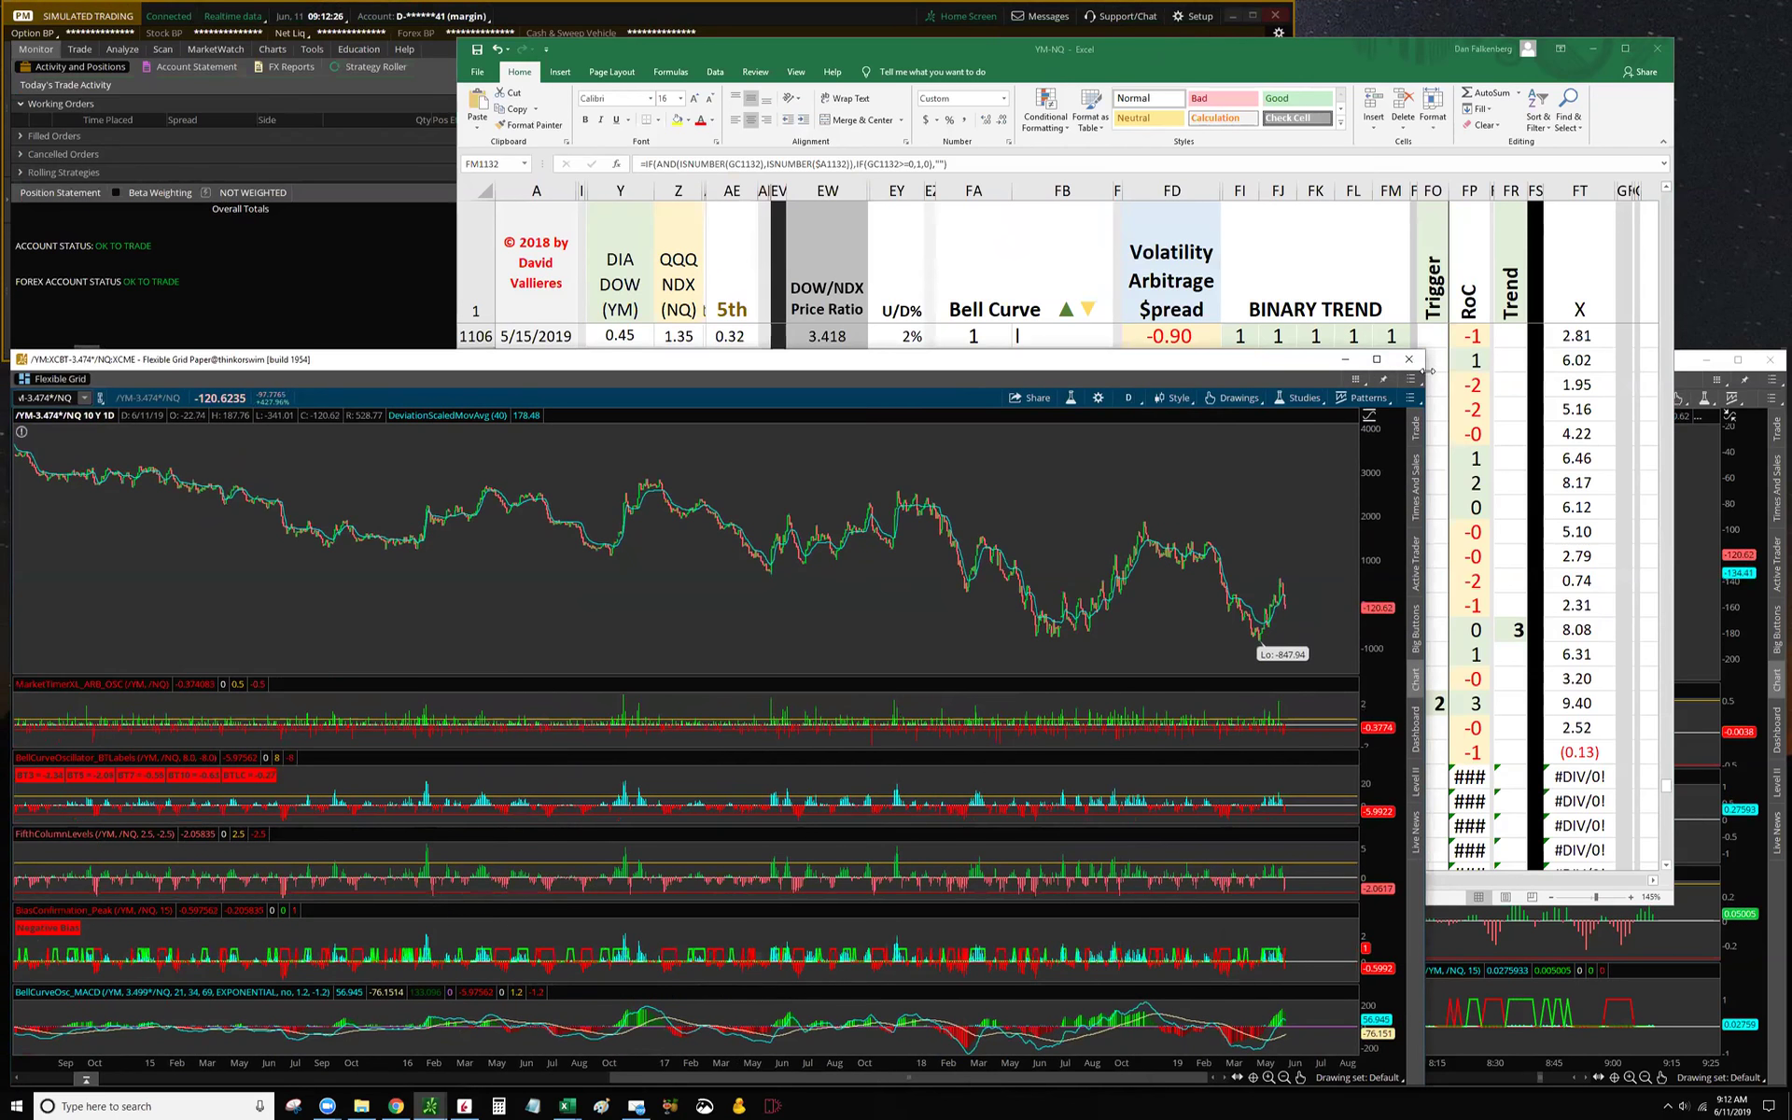
Step: Narrow the daily chart window back to its grid slot and shift the workbook beside it
drag(1428, 370, 457, 371)
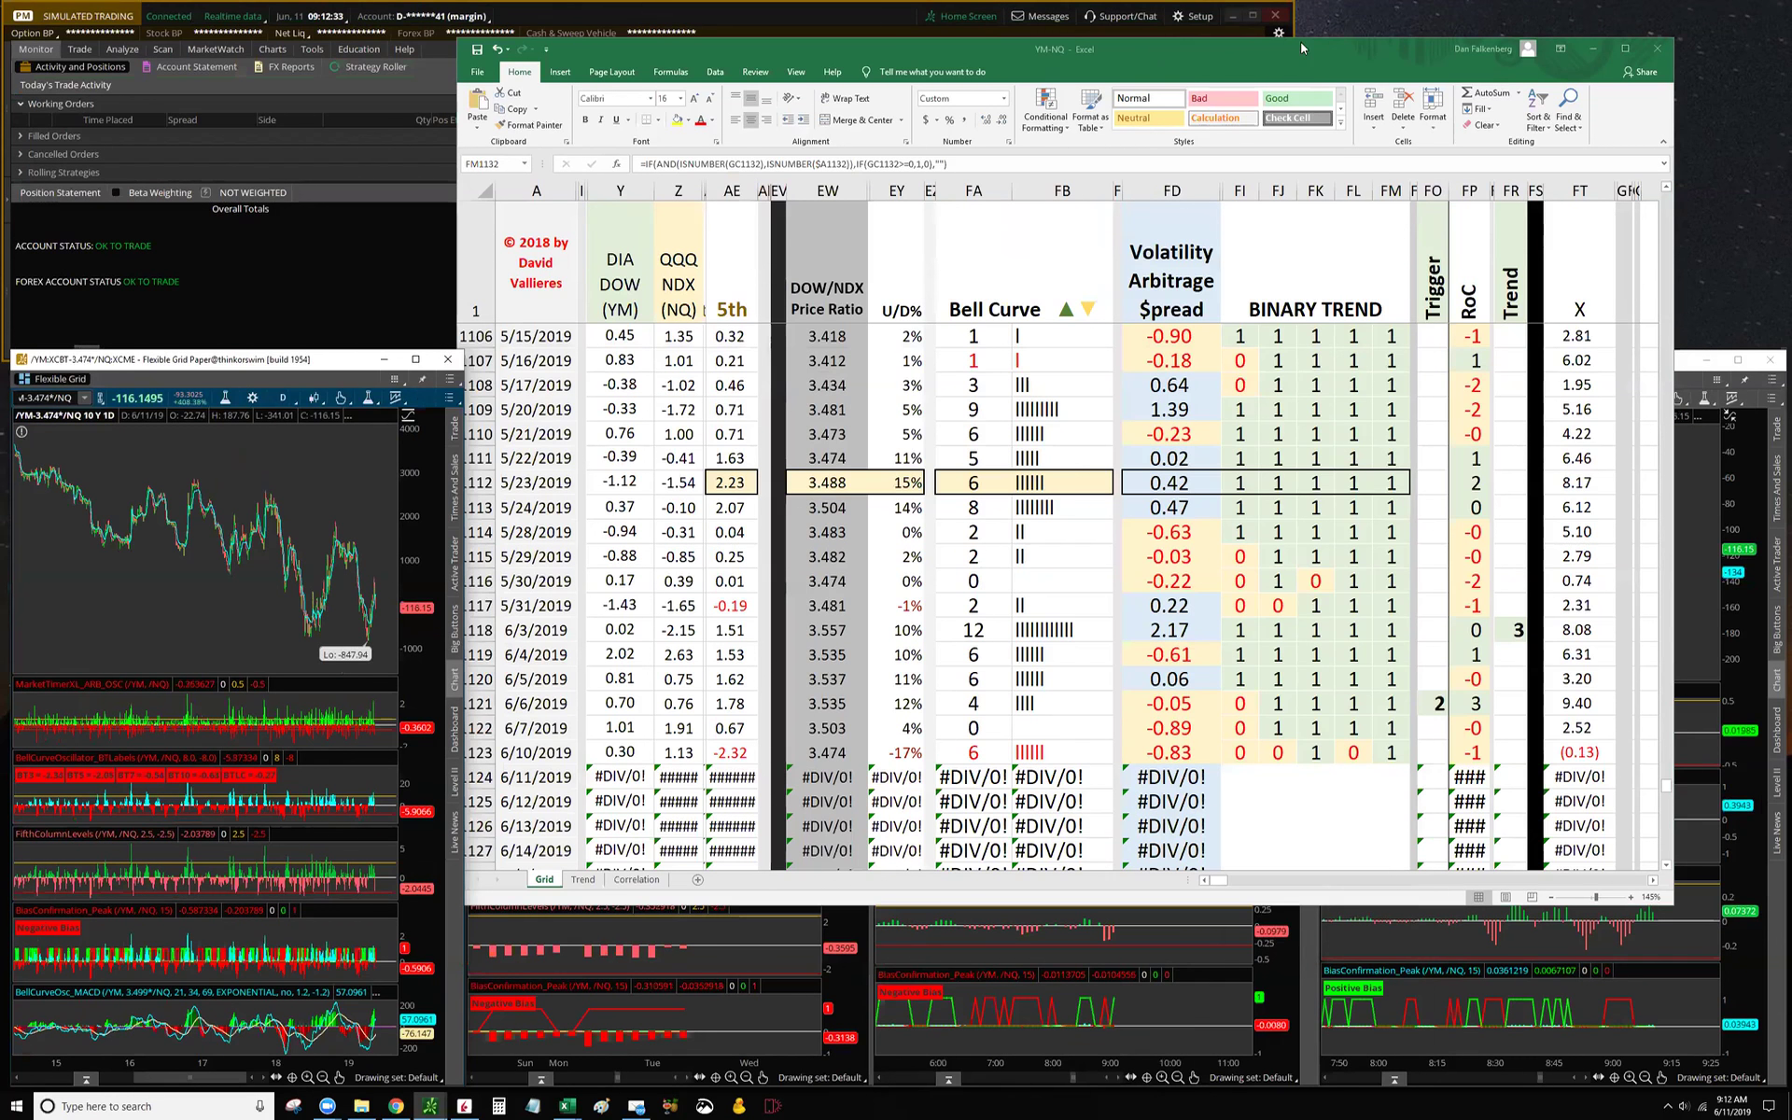
click(1276, 54)
drag(1274, 47, 1175, 32)
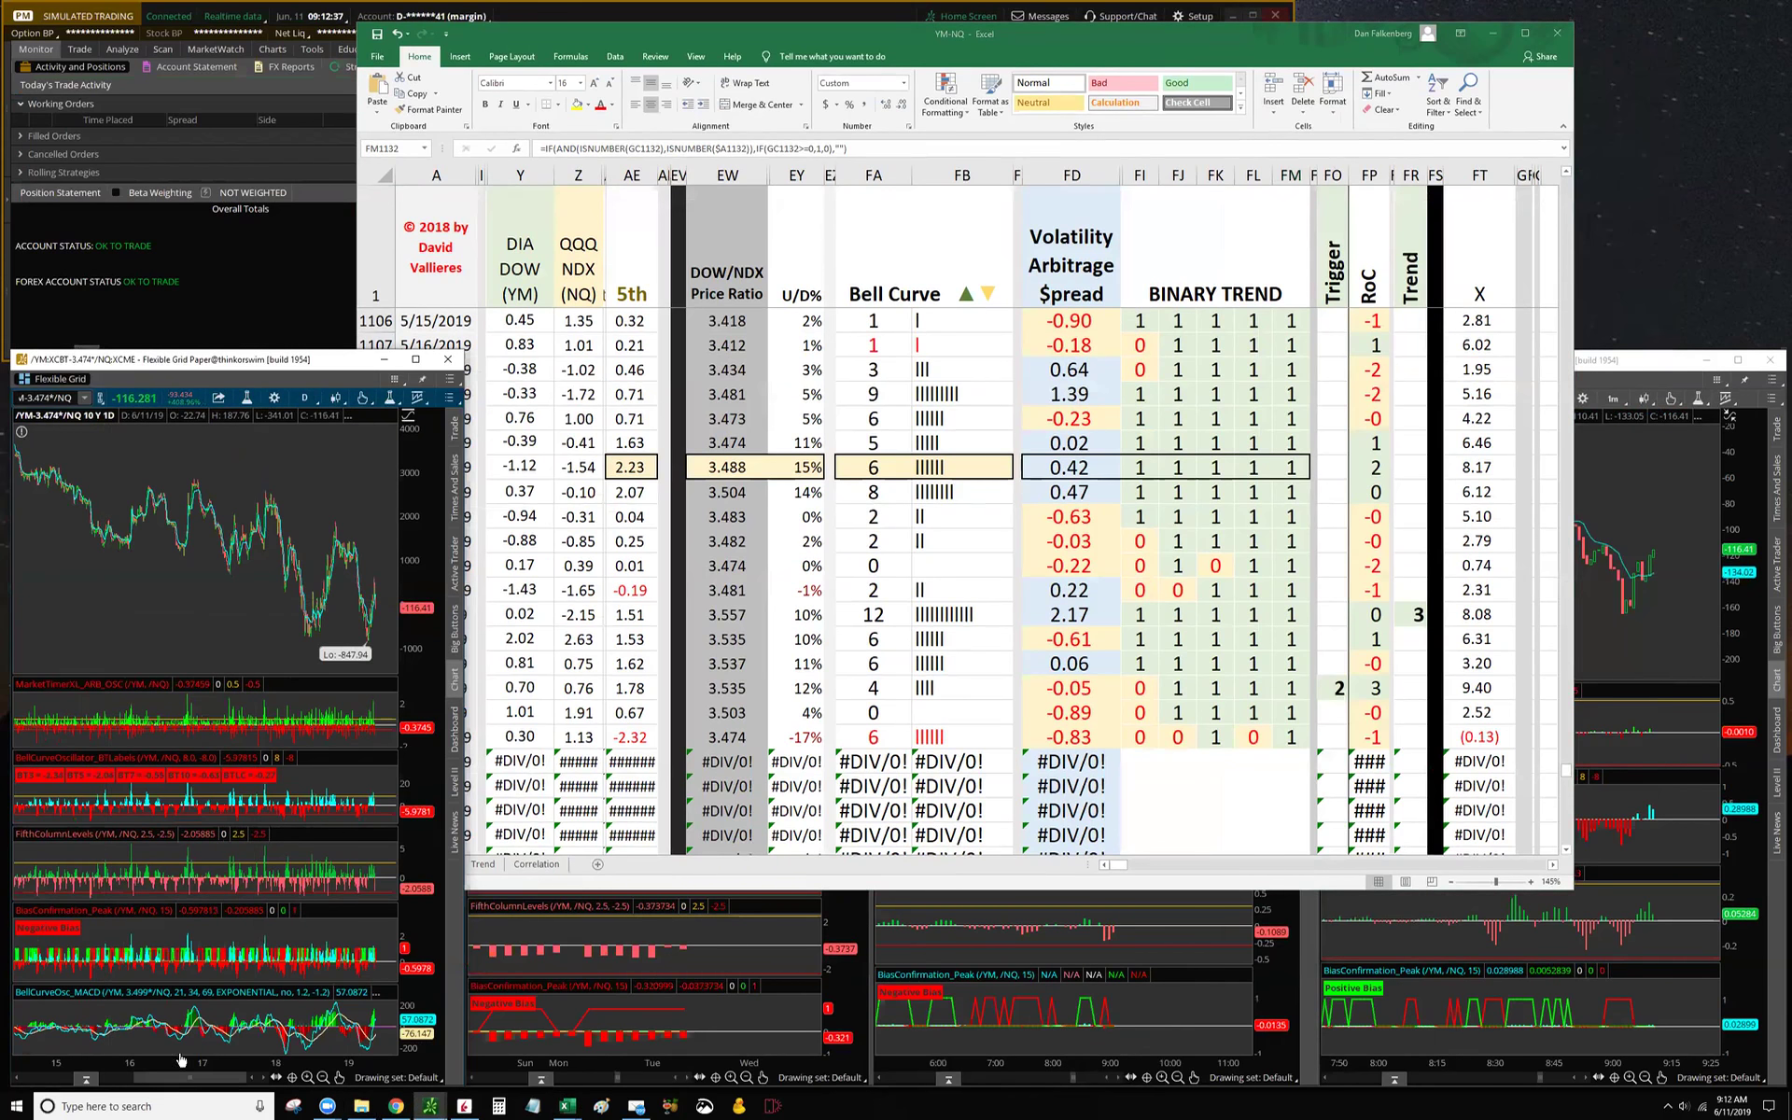
Step: Rescale the daily chart's time axis to focus on the April to June 2019 candles with space after them
scroll(181, 1060, down, 5)
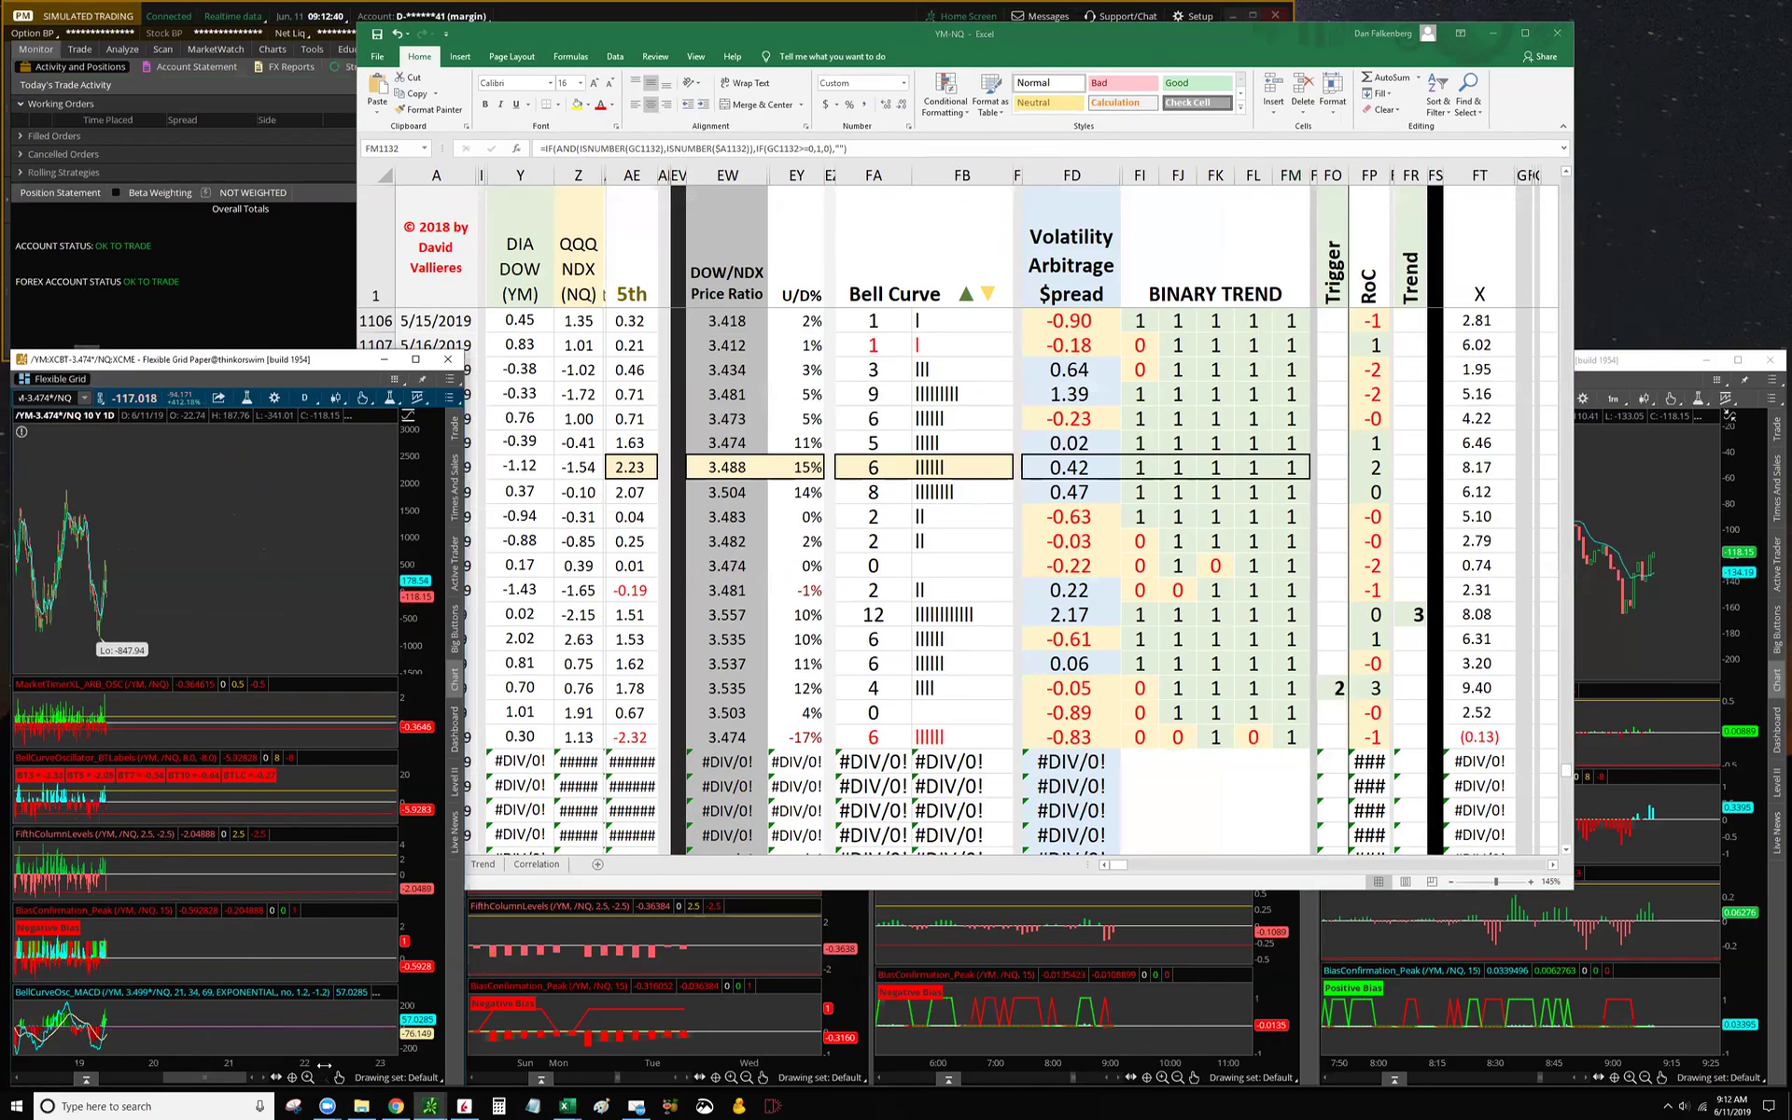
drag(323, 1064, 196, 1050)
drag(371, 1062, 455, 1064)
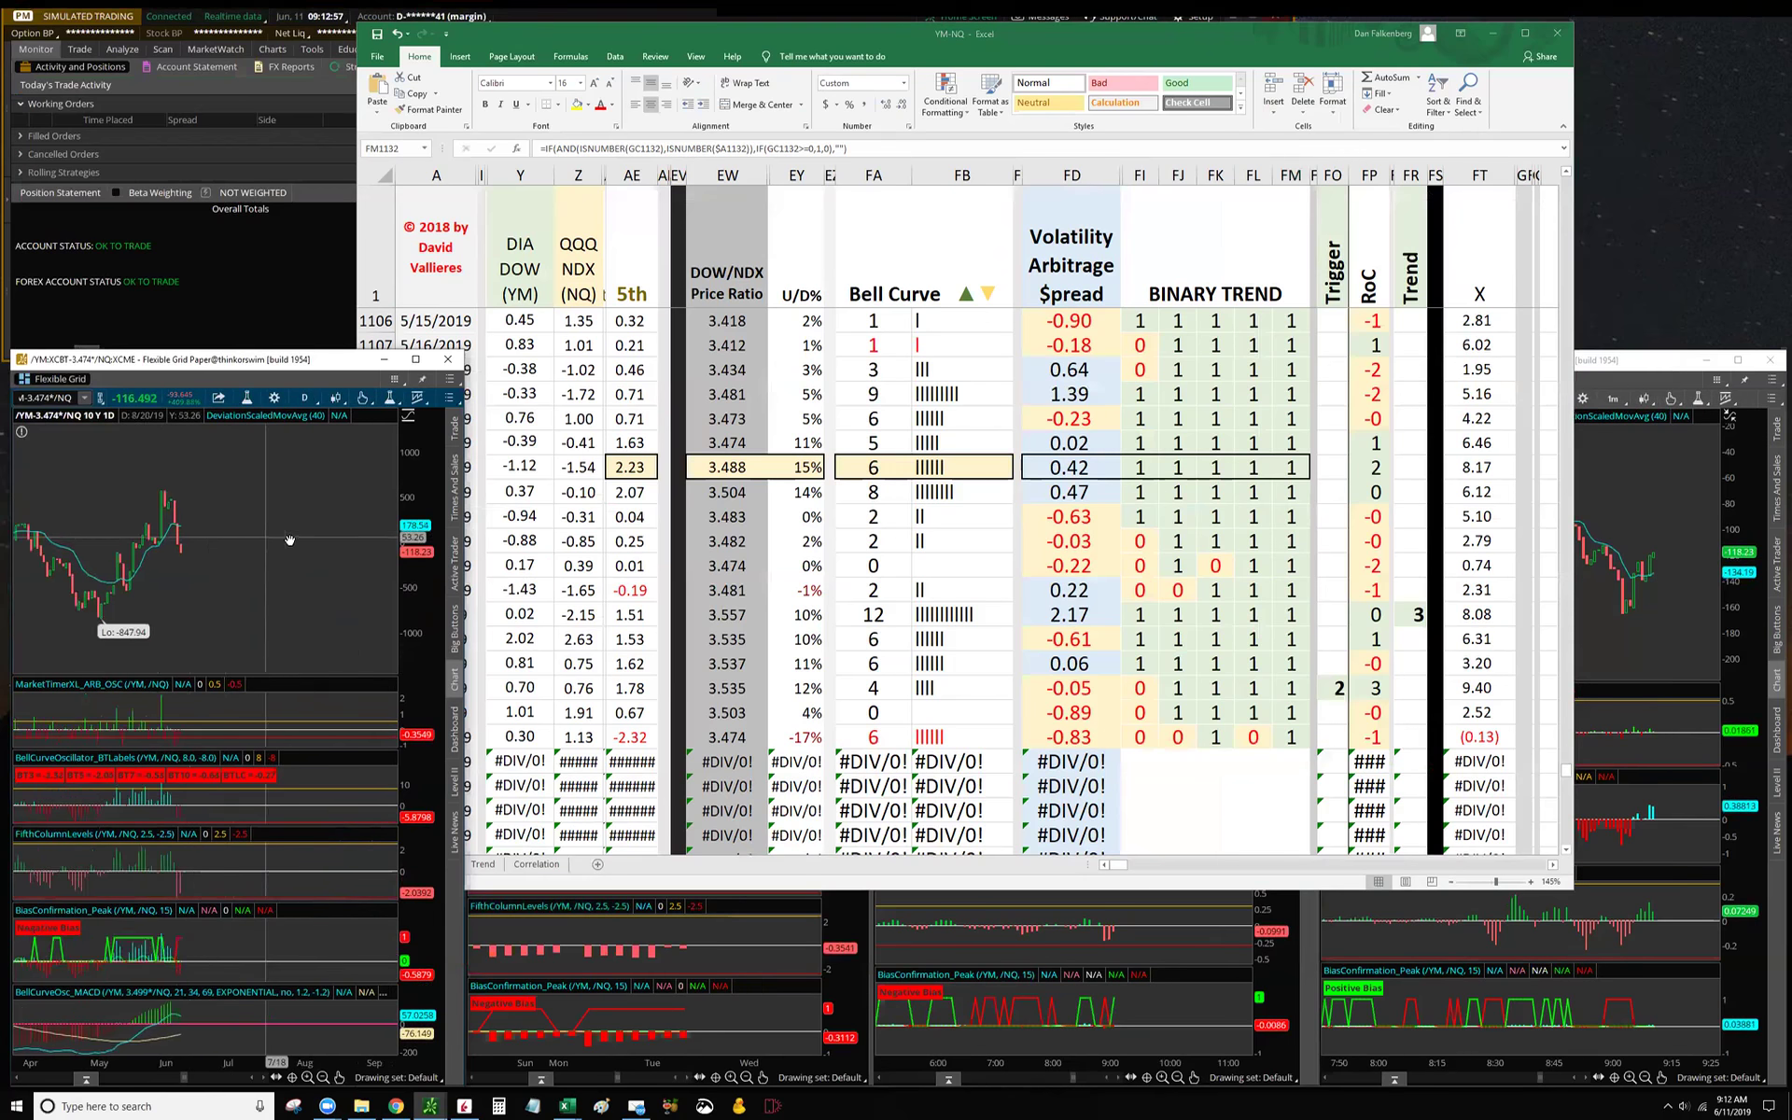
Step: Rescale the daily chart to frame the candles from early May to June 11, 2019, with space through 6/24
drag(268, 572, 424, 582)
drag(343, 1060, 84, 1052)
drag(425, 589, 427, 565)
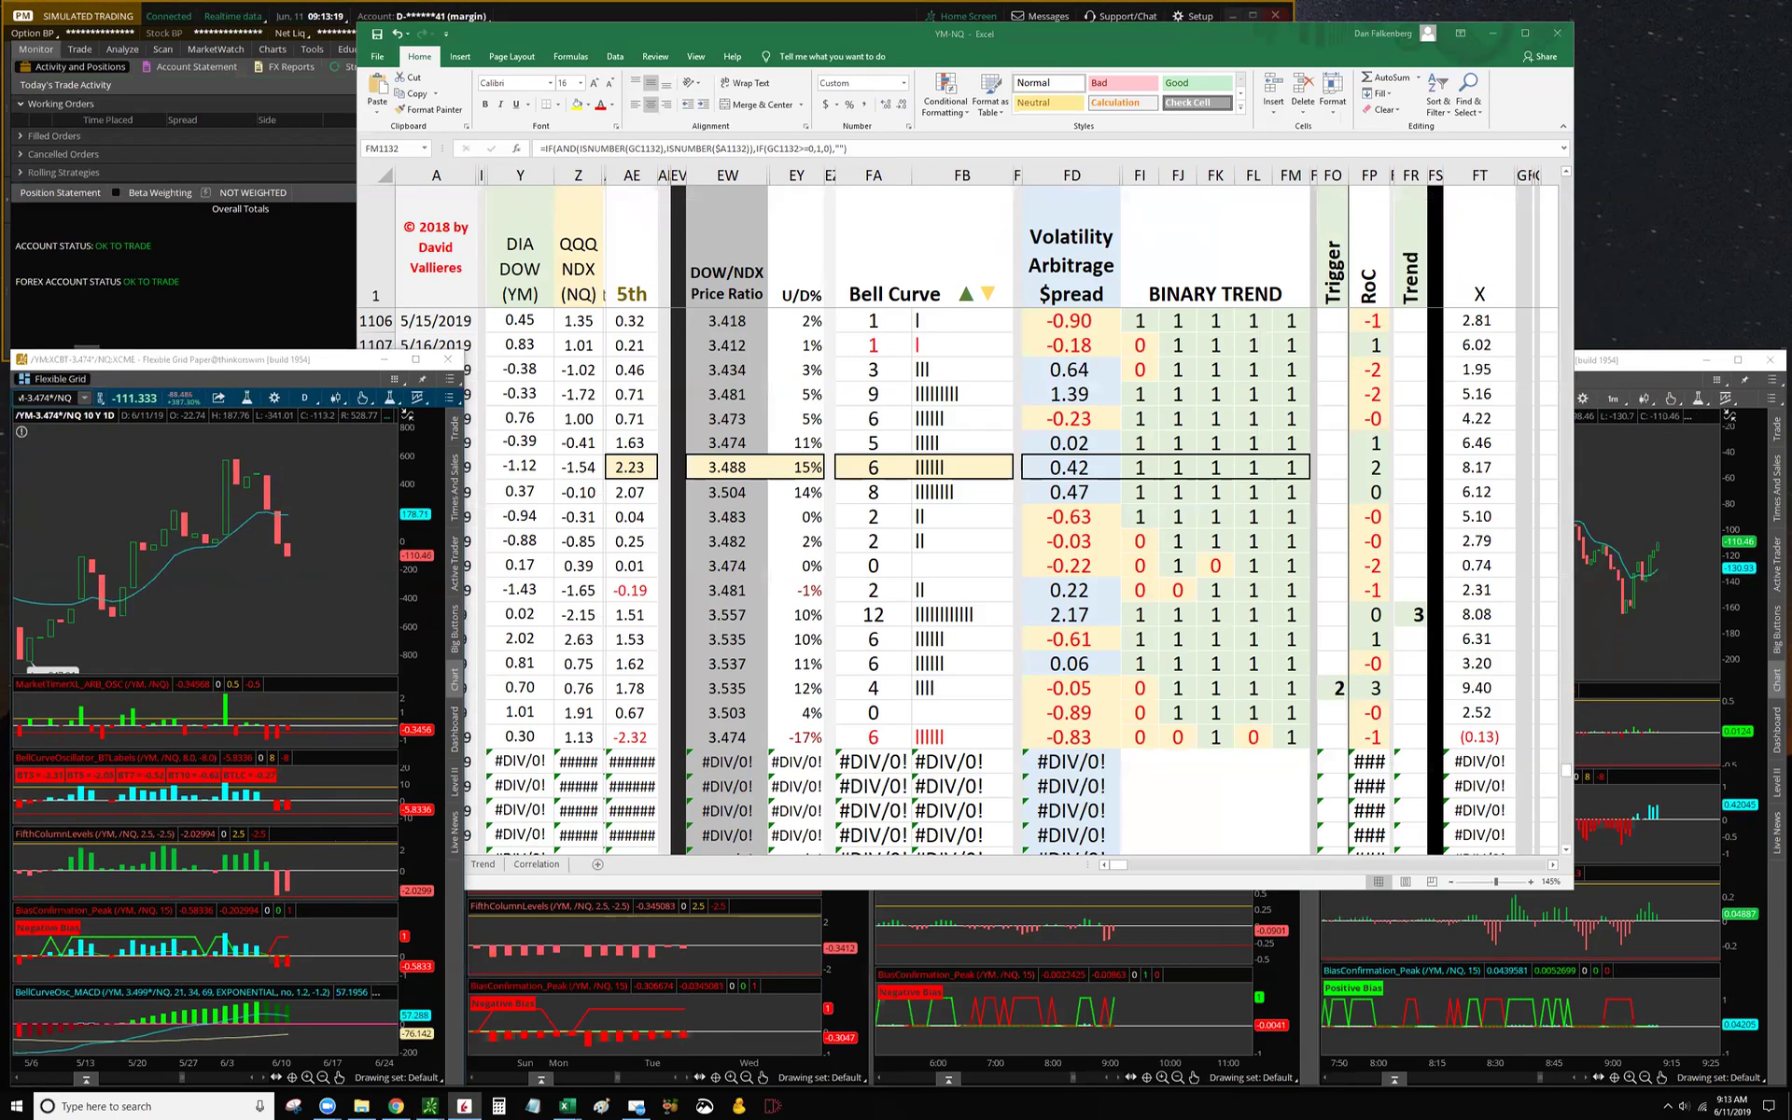
Step: Zoom the 360 D 4h chart in on its latest candles, stretch its price axis and leave space after the last candle
click(626, 966)
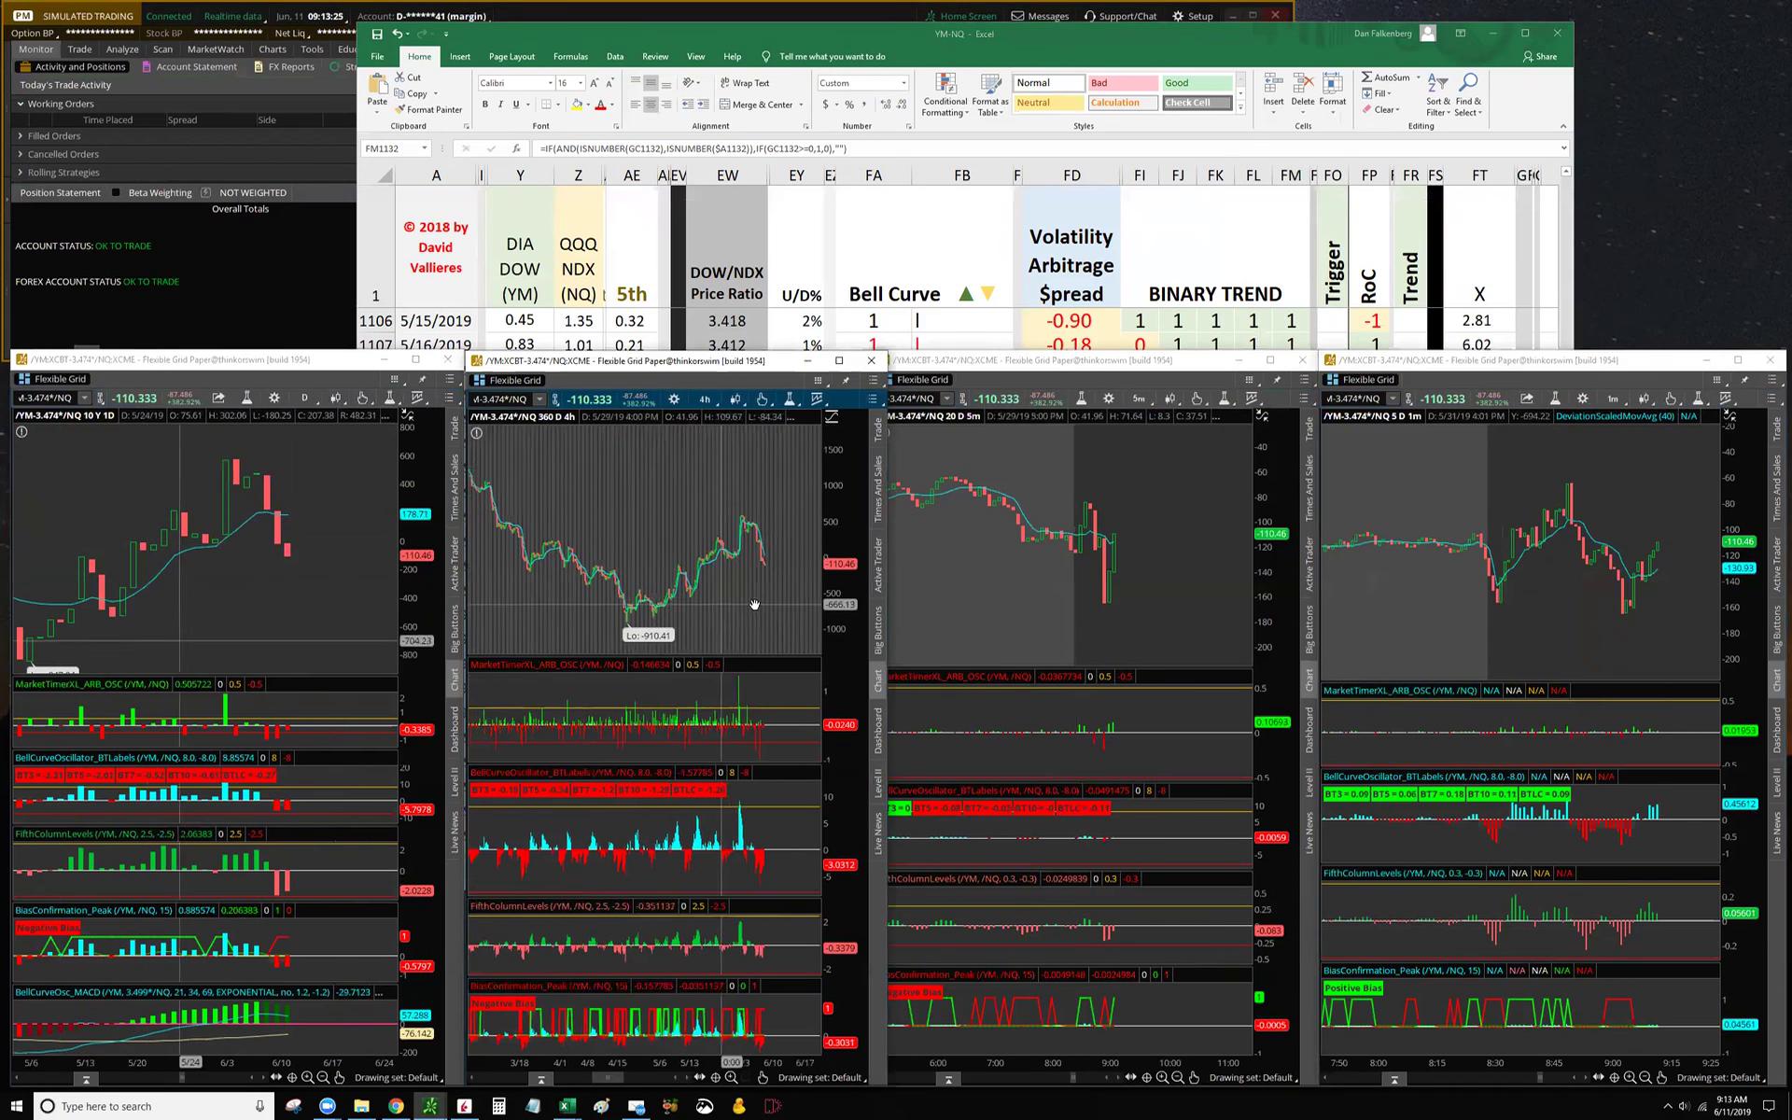
mouse_move(497, 1040)
mouse_down()
mouse_move(765, 1064)
mouse_move(486, 1053)
mouse_up()
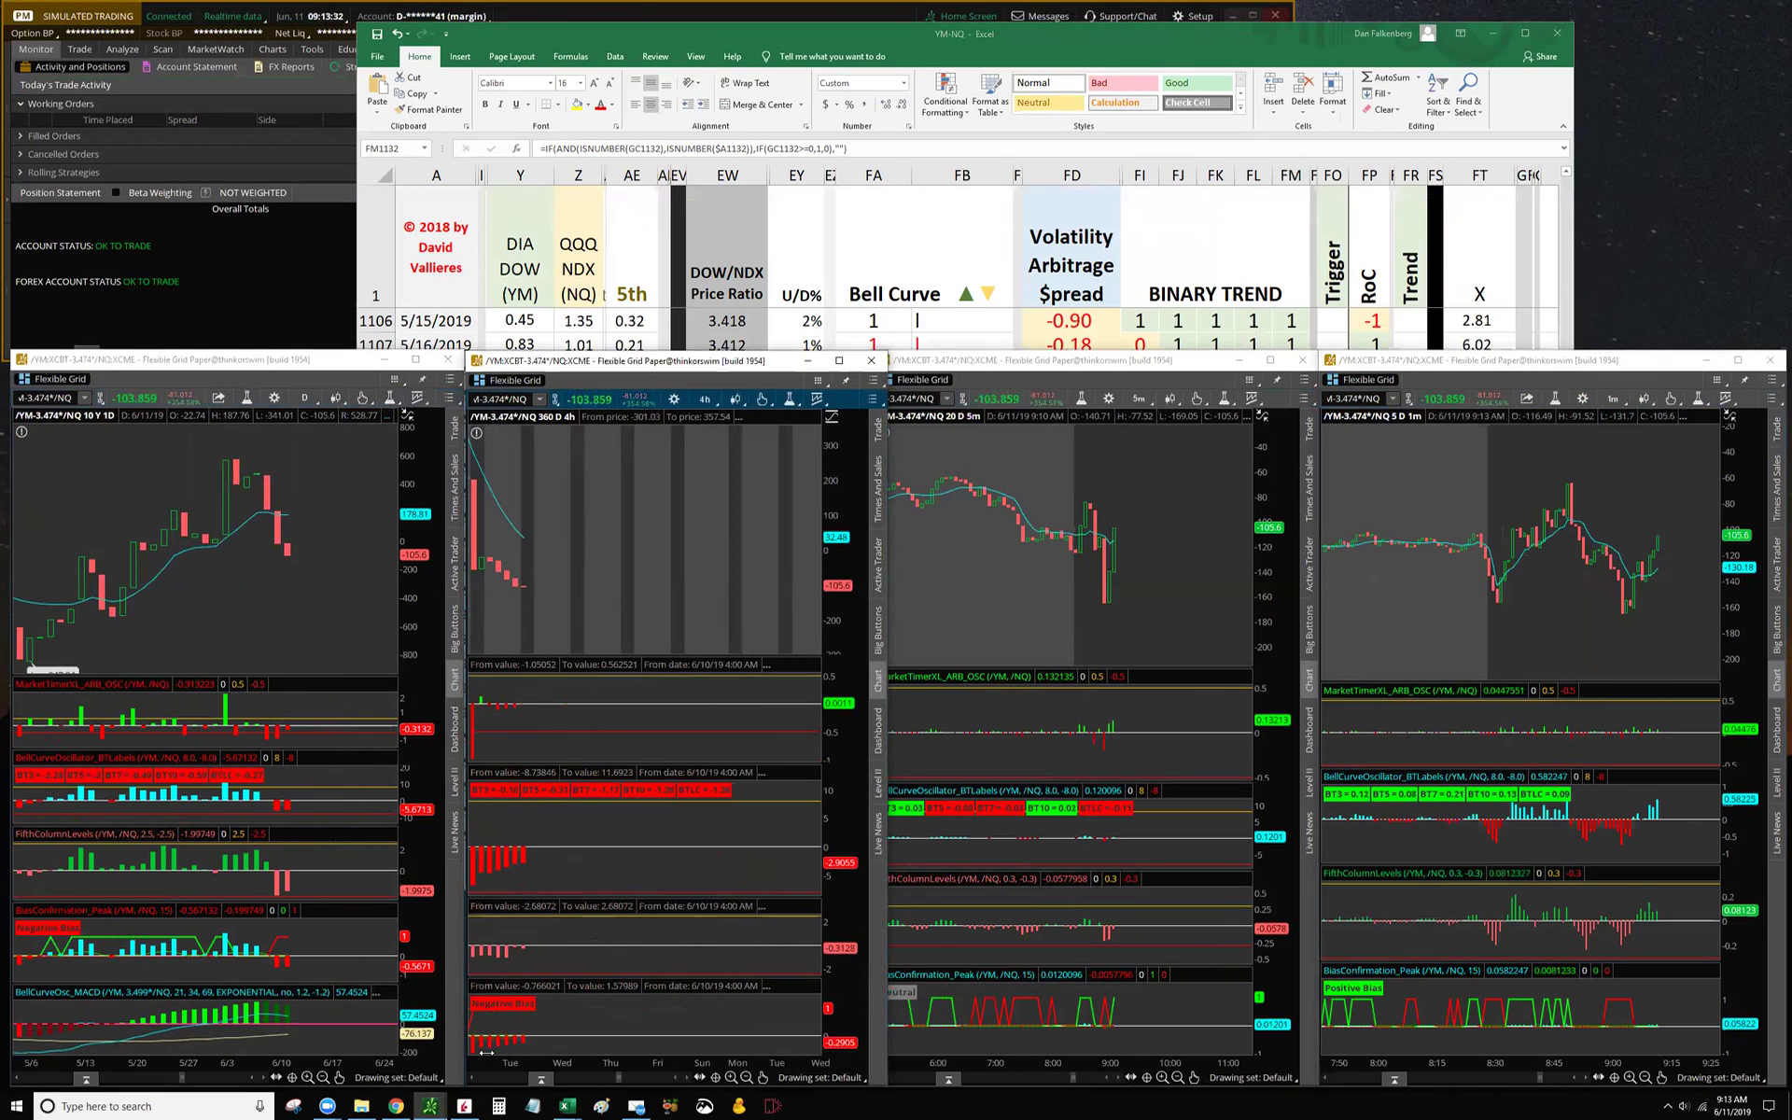
drag(659, 580, 703, 559)
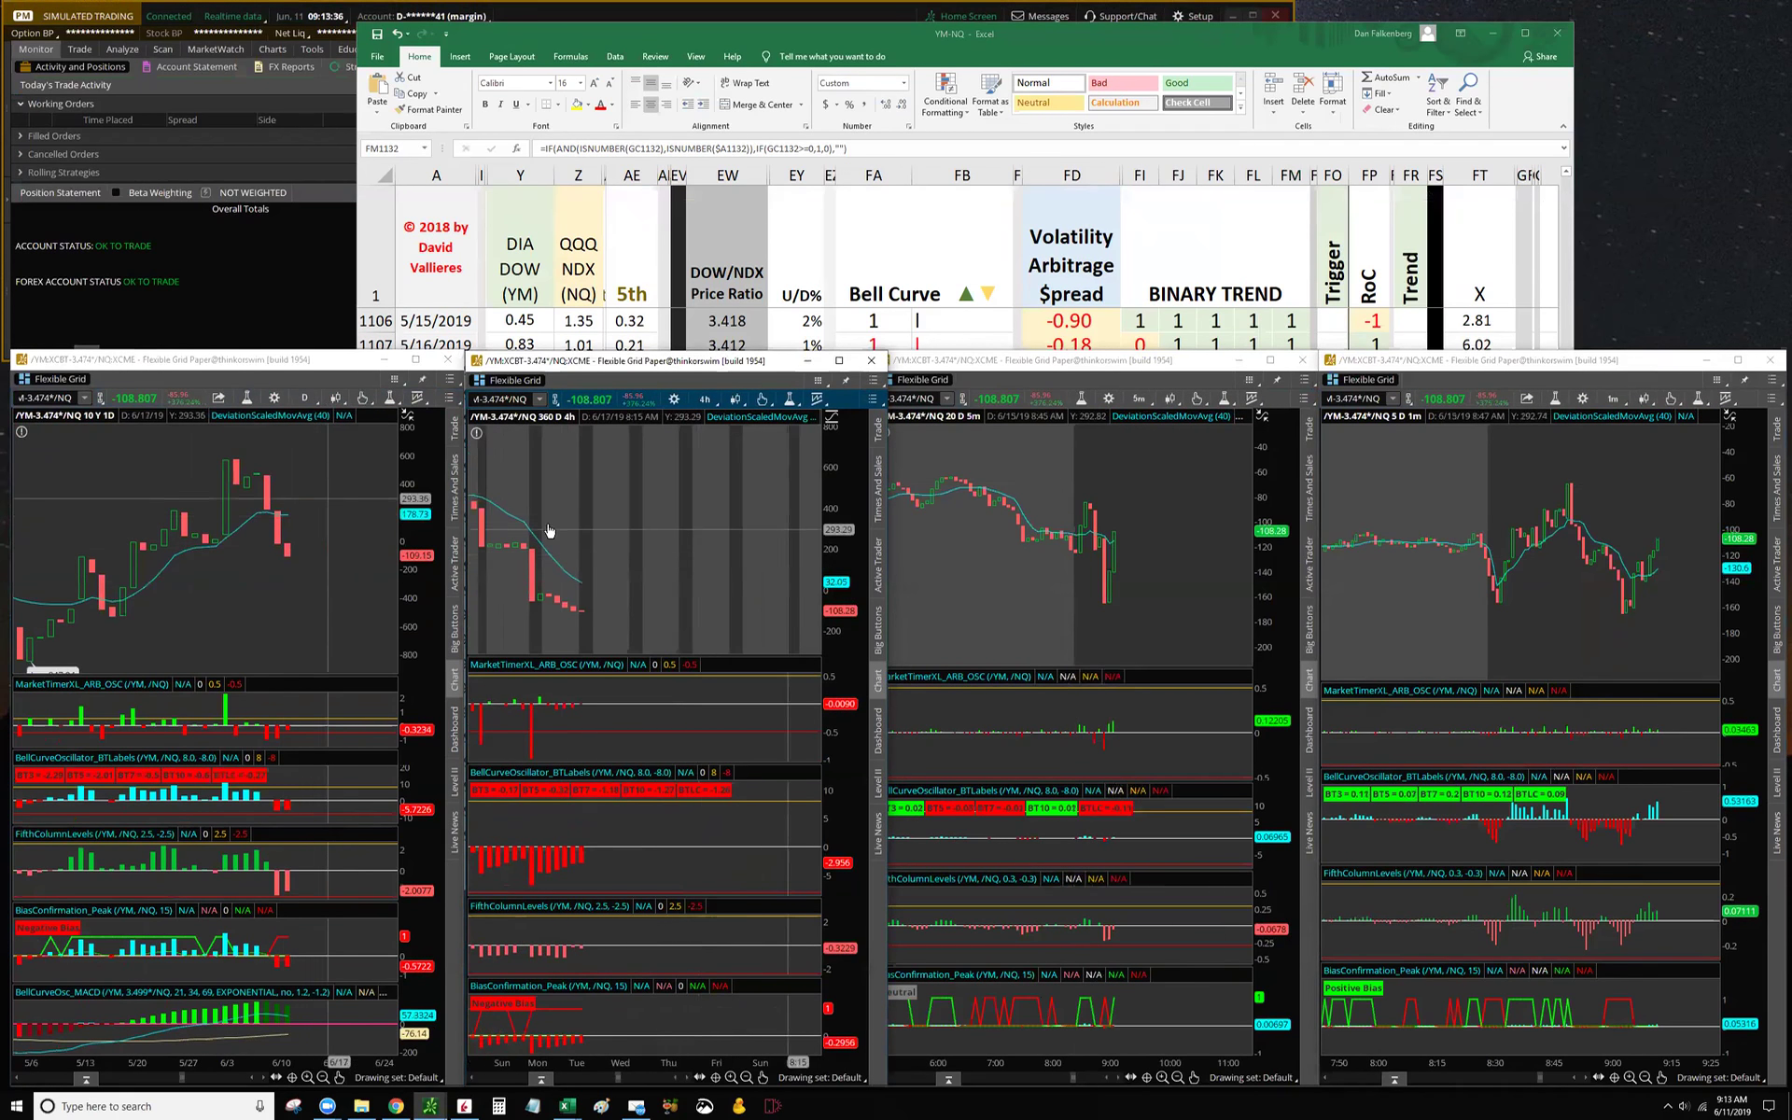
drag(821, 558, 823, 605)
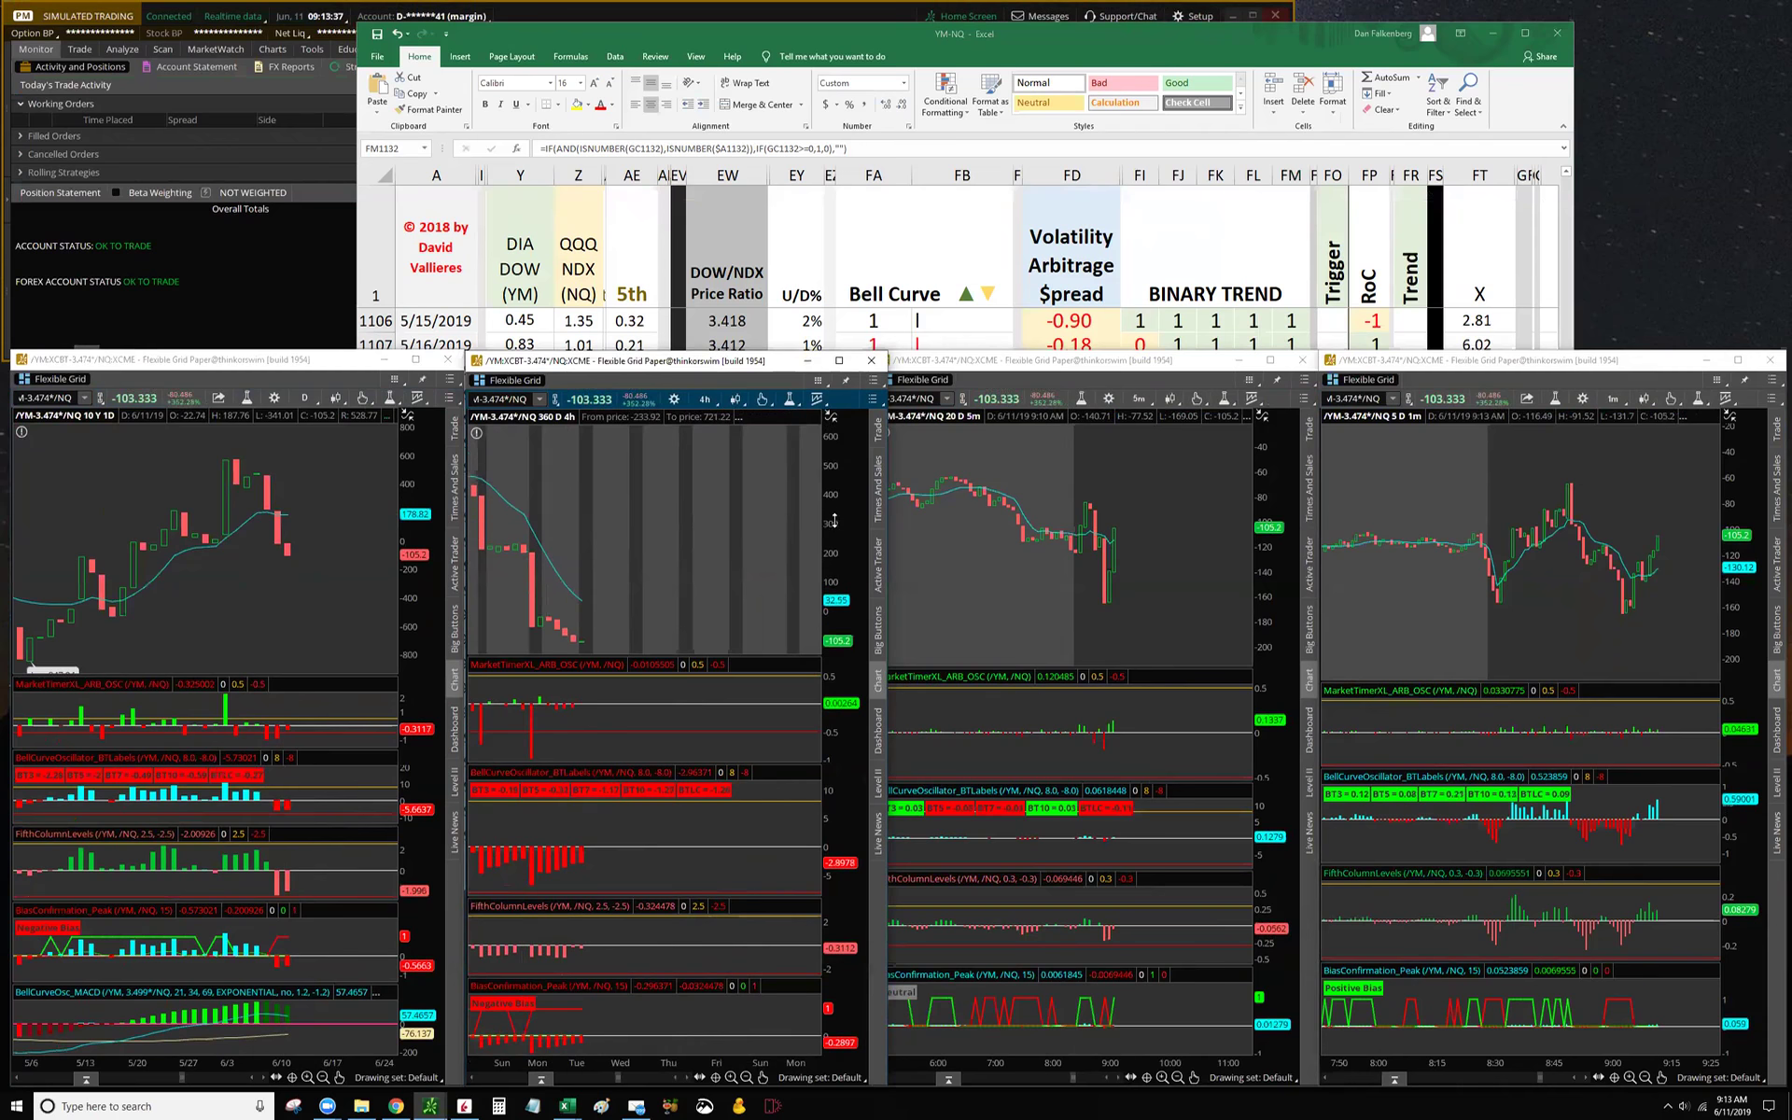
drag(654, 580, 823, 537)
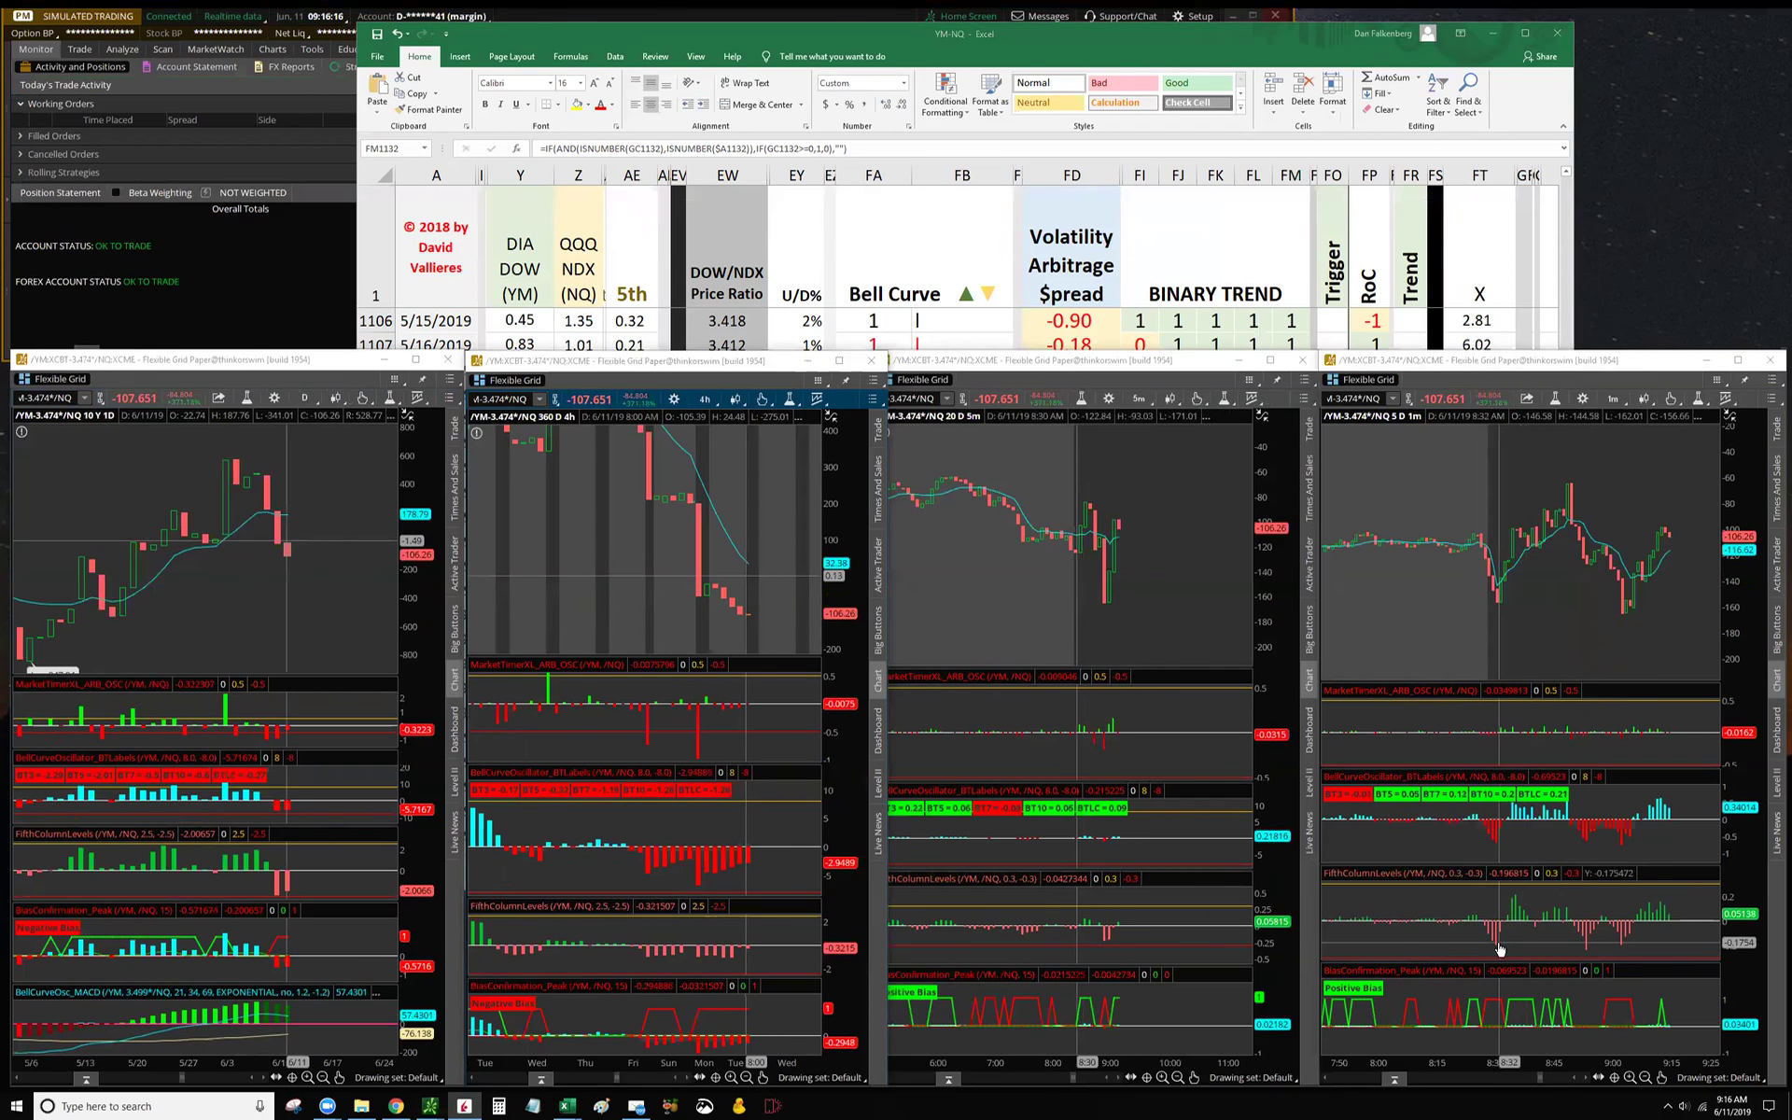
Step: Rescale the FifthColumnLevels axis on the 20 D 5m chart and the BellCurveOscillator axis on the daily chart
drag(1273, 922, 1273, 930)
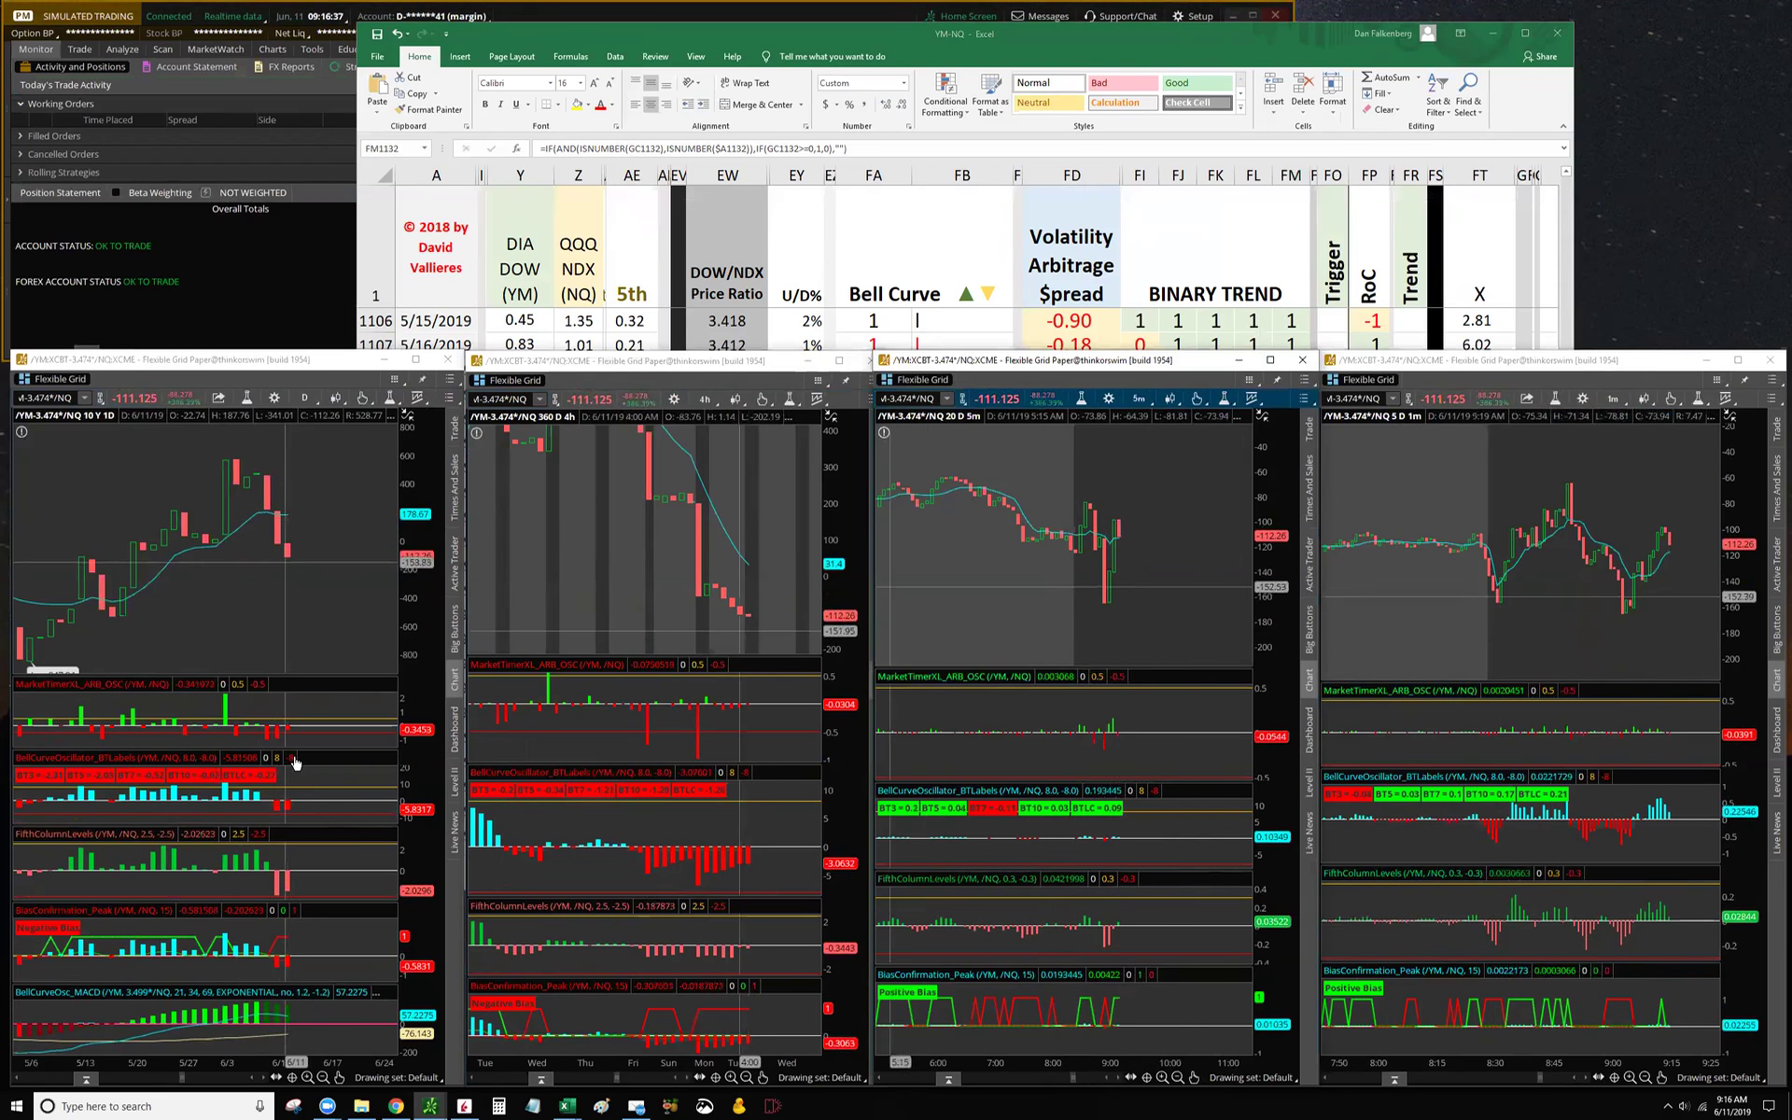
click(421, 787)
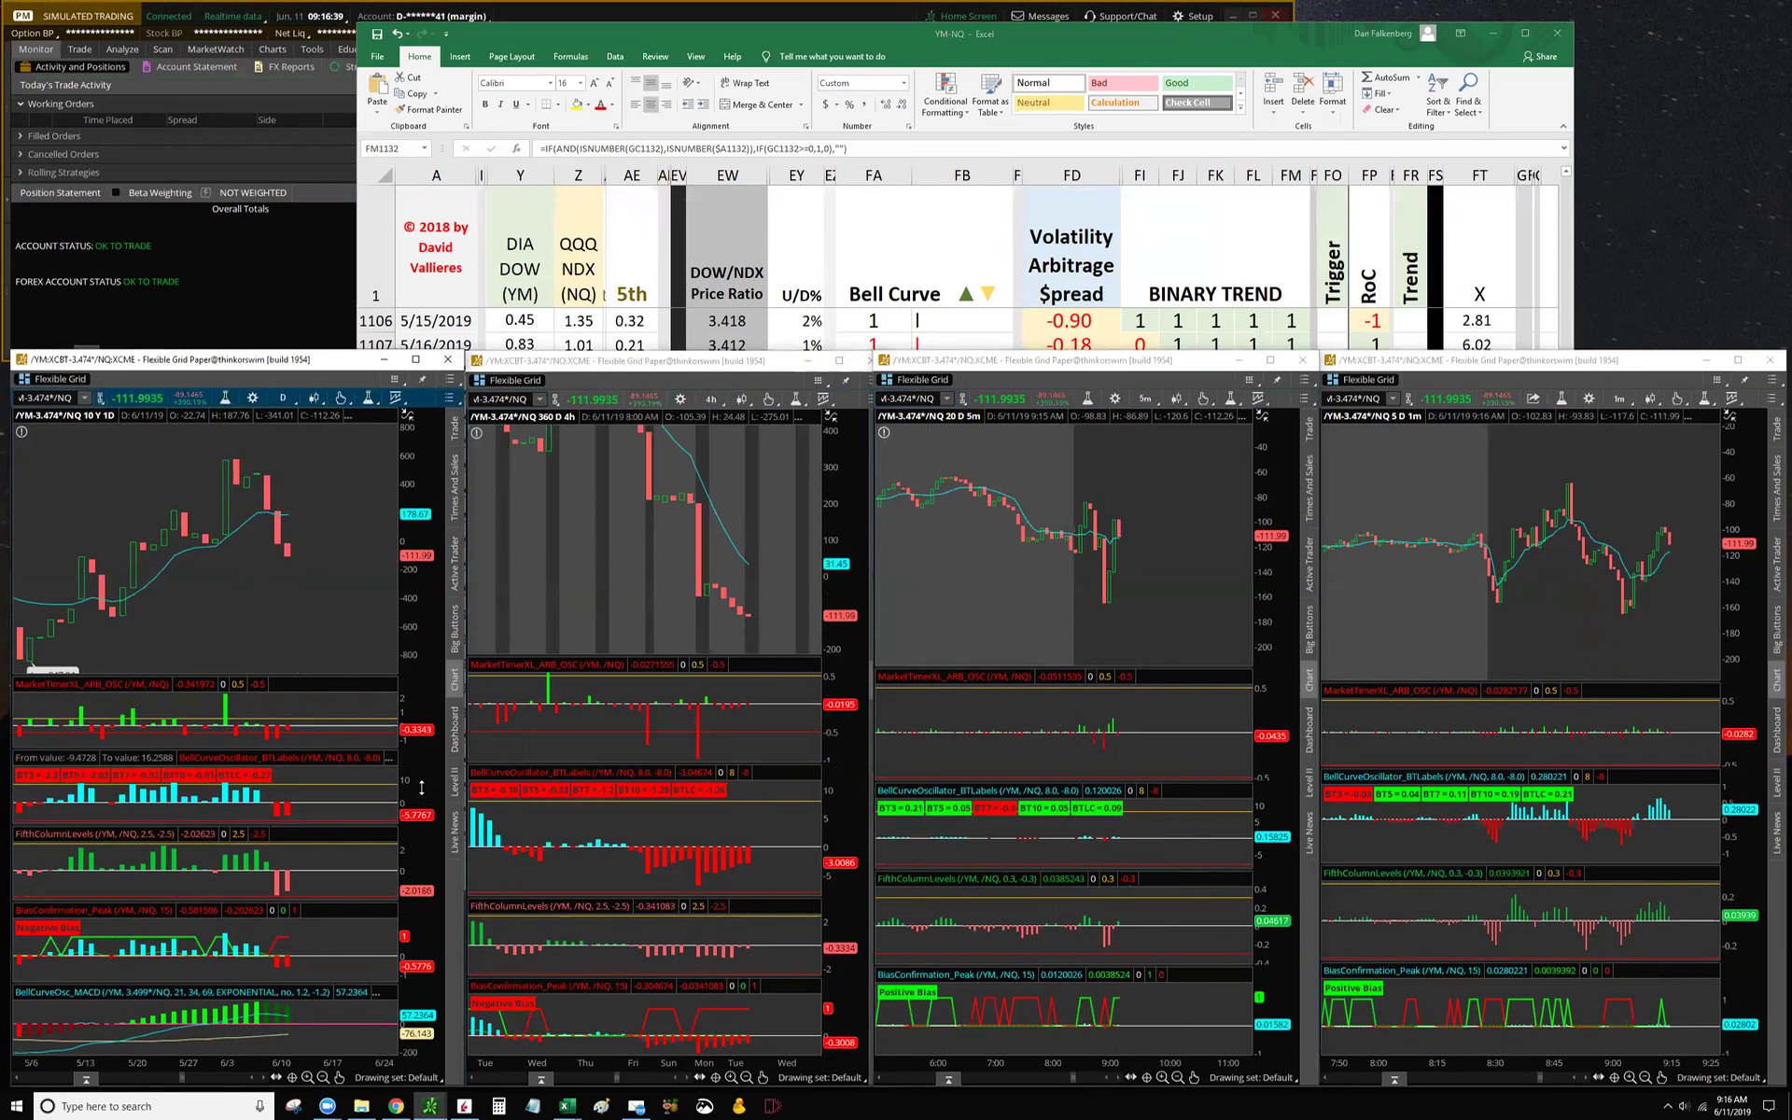
drag(413, 796, 413, 809)
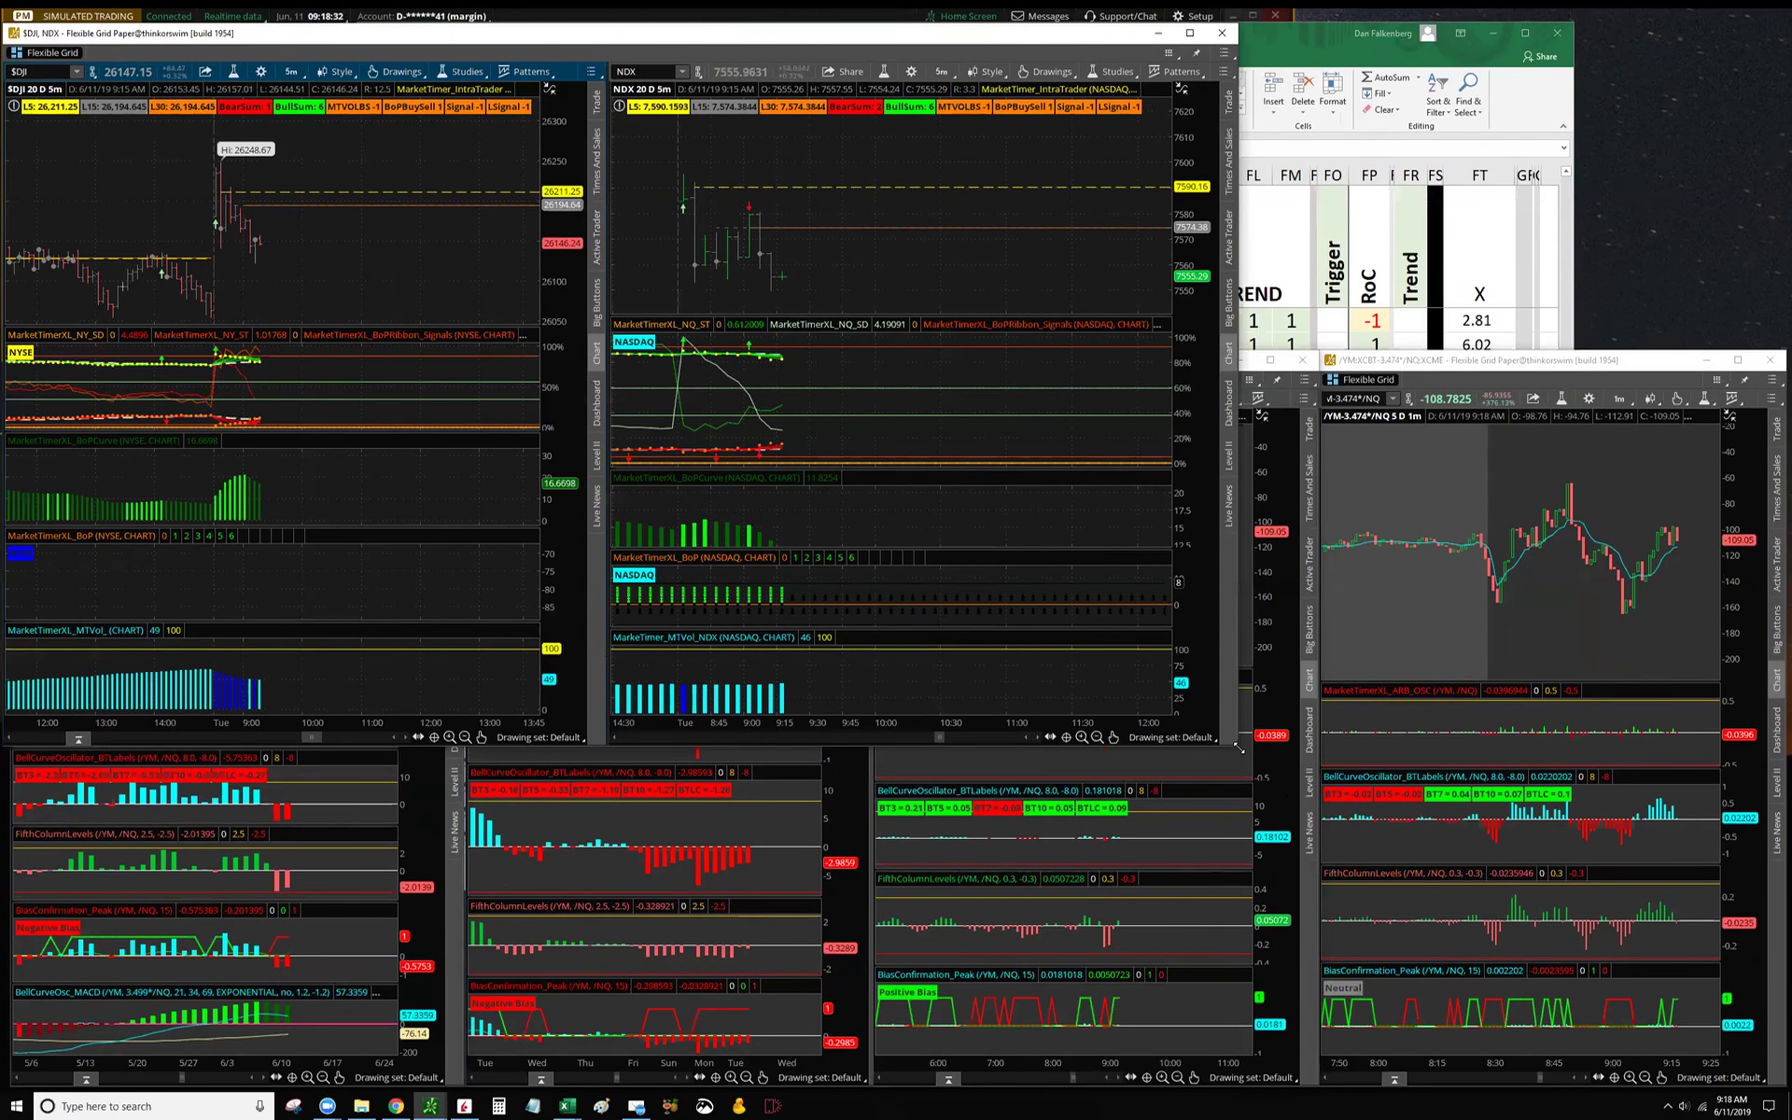
Step: Enlarge the $DJI and NDX charts window to nearly full screen height and rescale the NYSE BoP study on the $DJI chart
drag(1233, 1086, 1232, 1084)
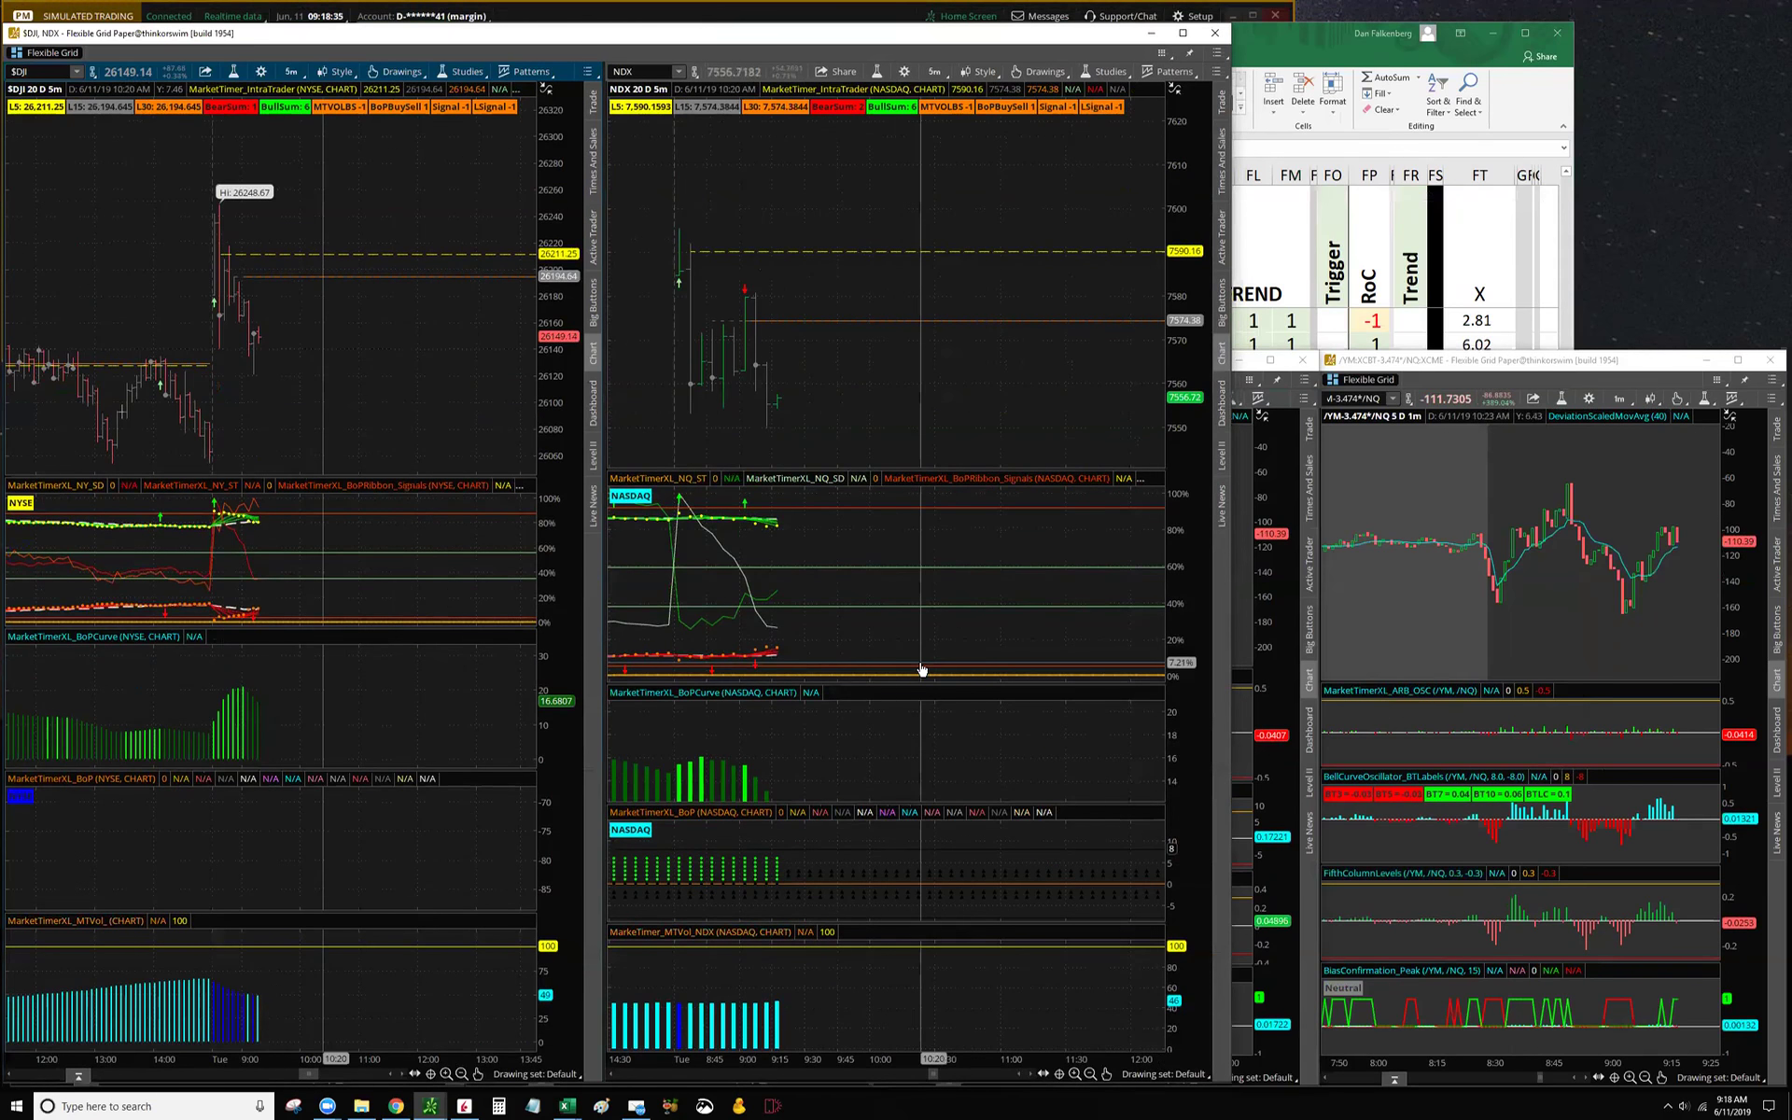
mouse_move(565, 803)
mouse_down()
mouse_move(551, 825)
mouse_move(432, 840)
mouse_move(443, 884)
mouse_move(541, 831)
mouse_move(513, 828)
mouse_move(512, 943)
mouse_move(520, 852)
mouse_move(553, 837)
mouse_up()
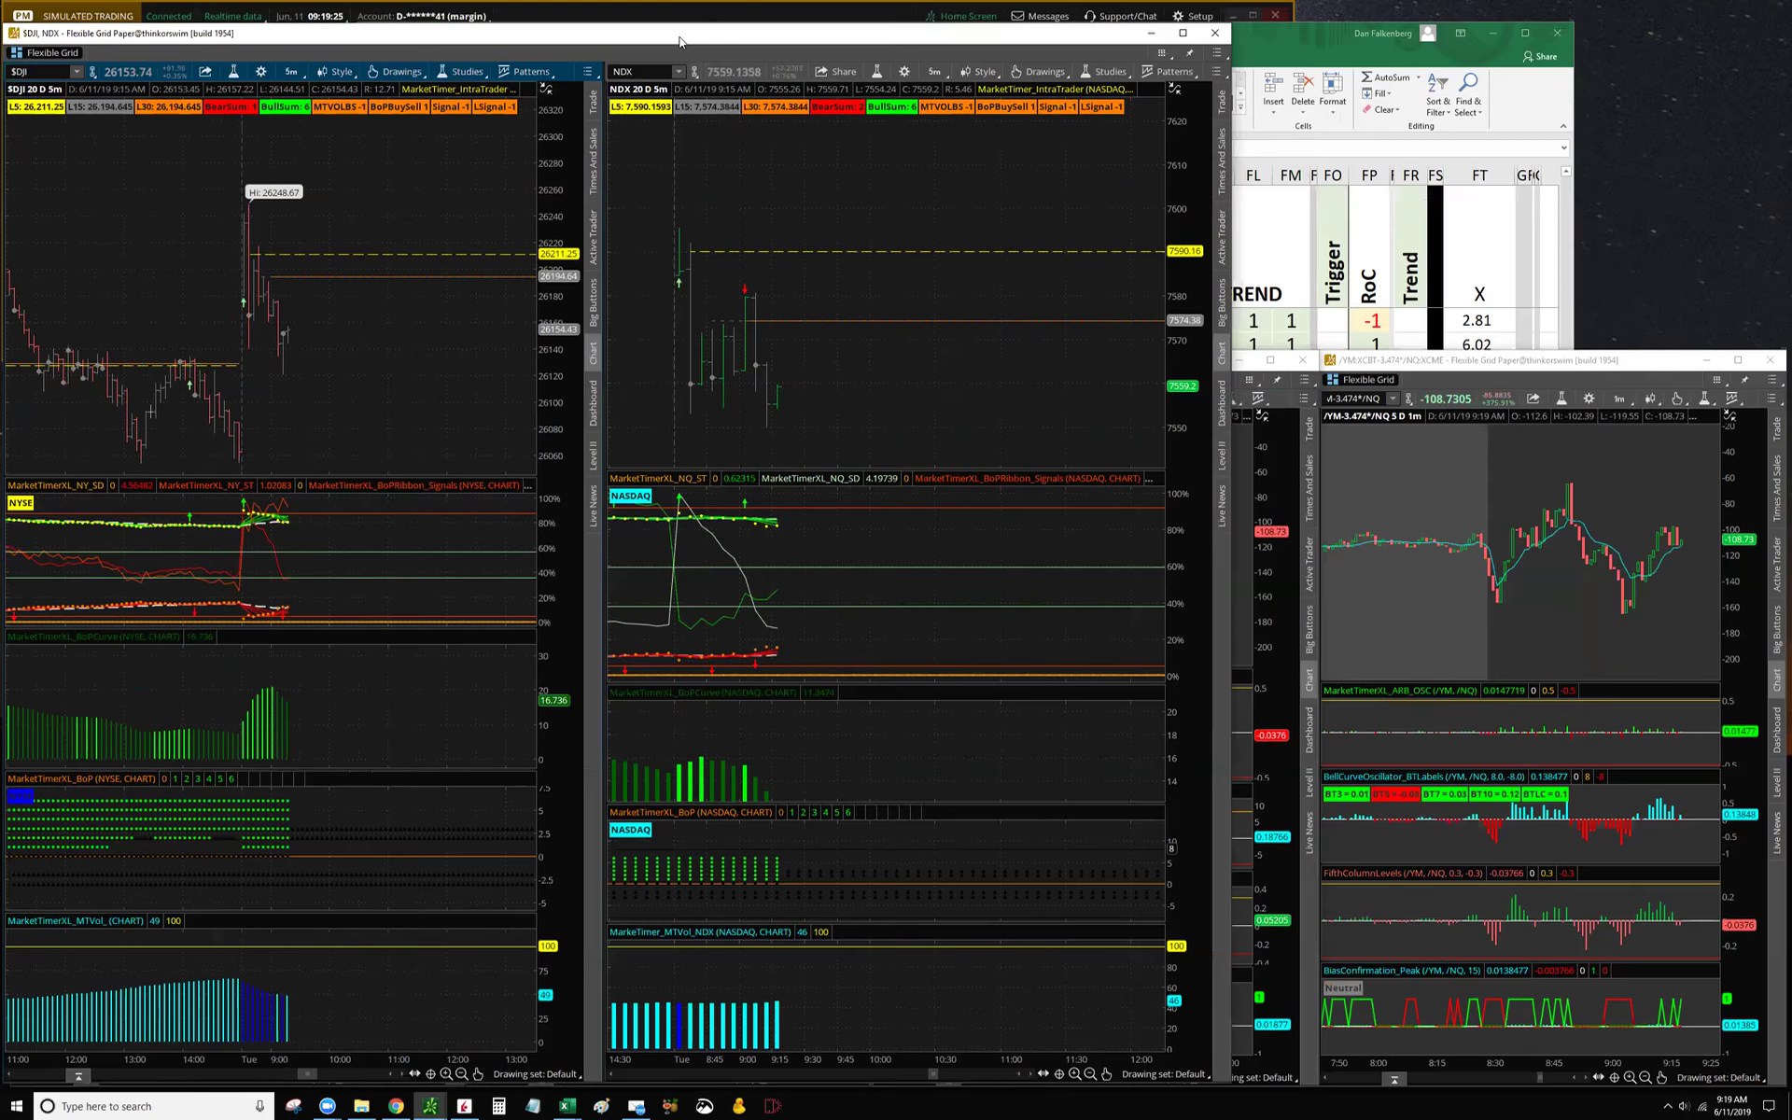
double_click(850, 33)
double_click(855, 9)
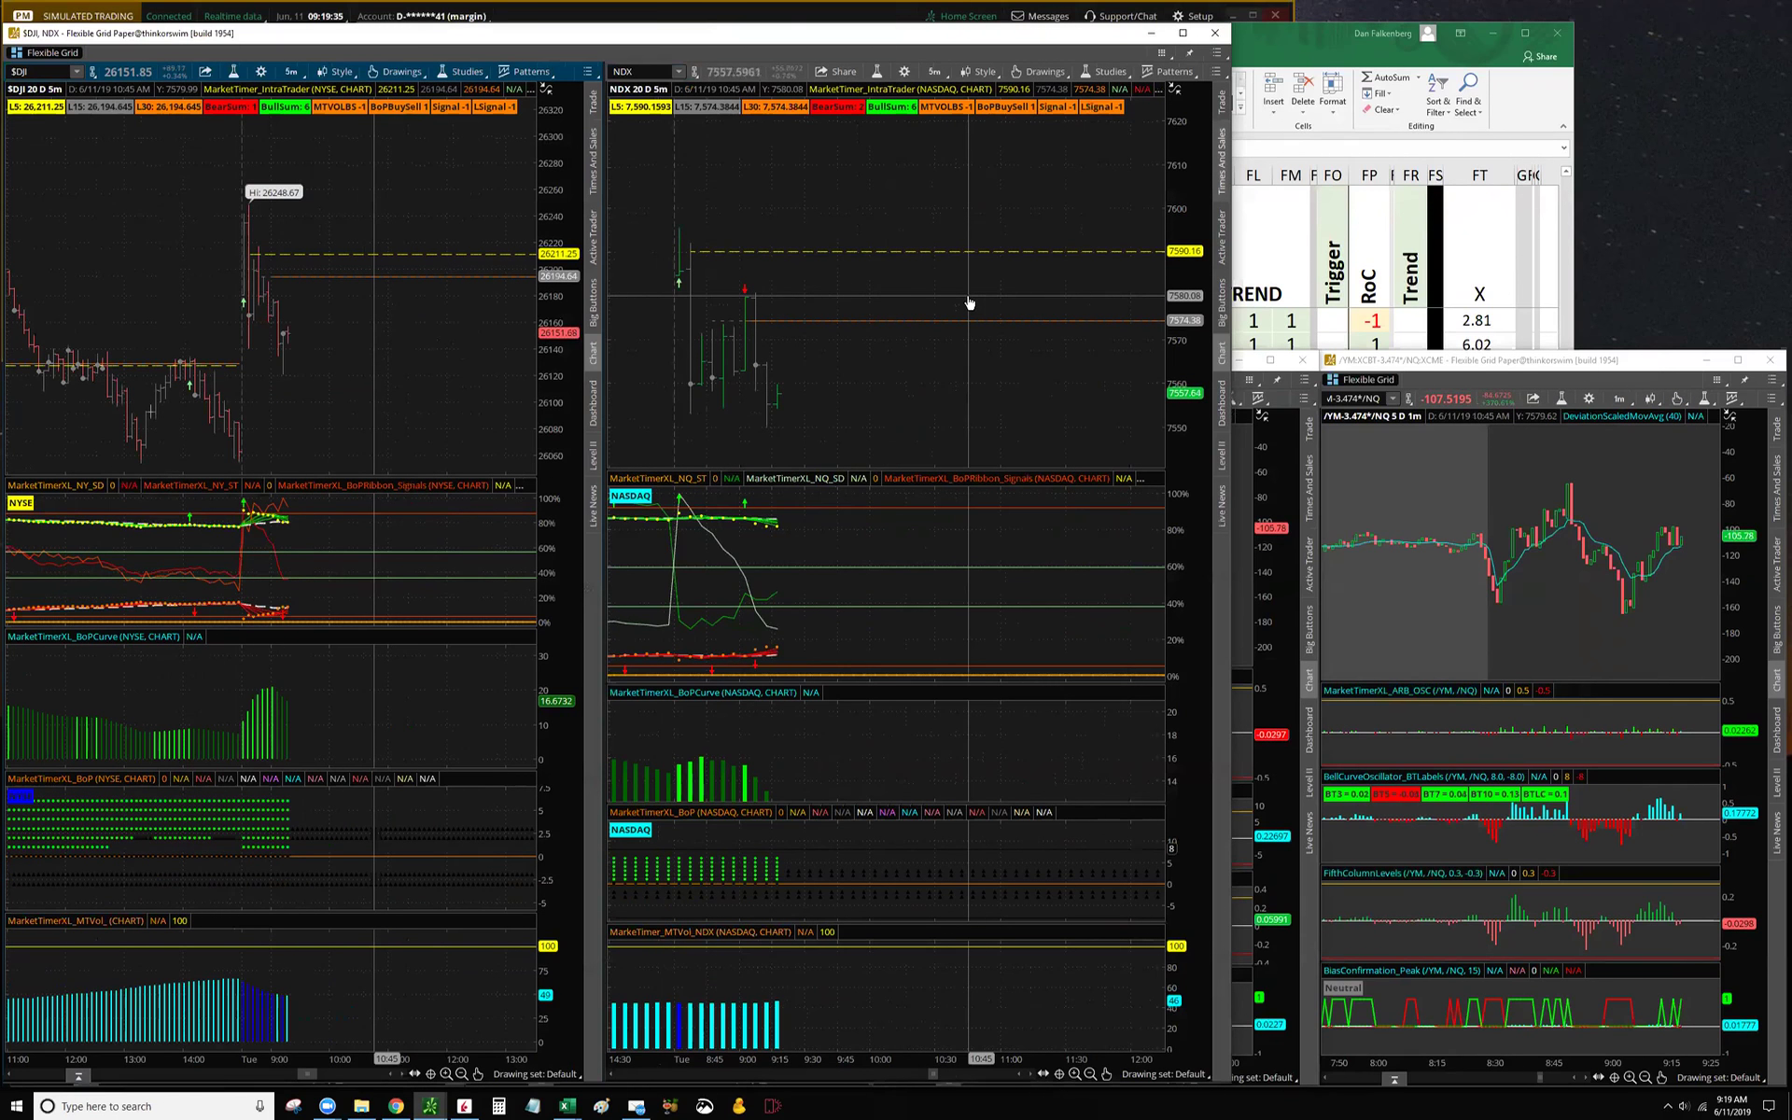
Step: Reposition the YM-NQ workbook and the $DJI/NDX charts window, and minimize both to uncover the four spread charts
drag(1362, 33, 1477, 82)
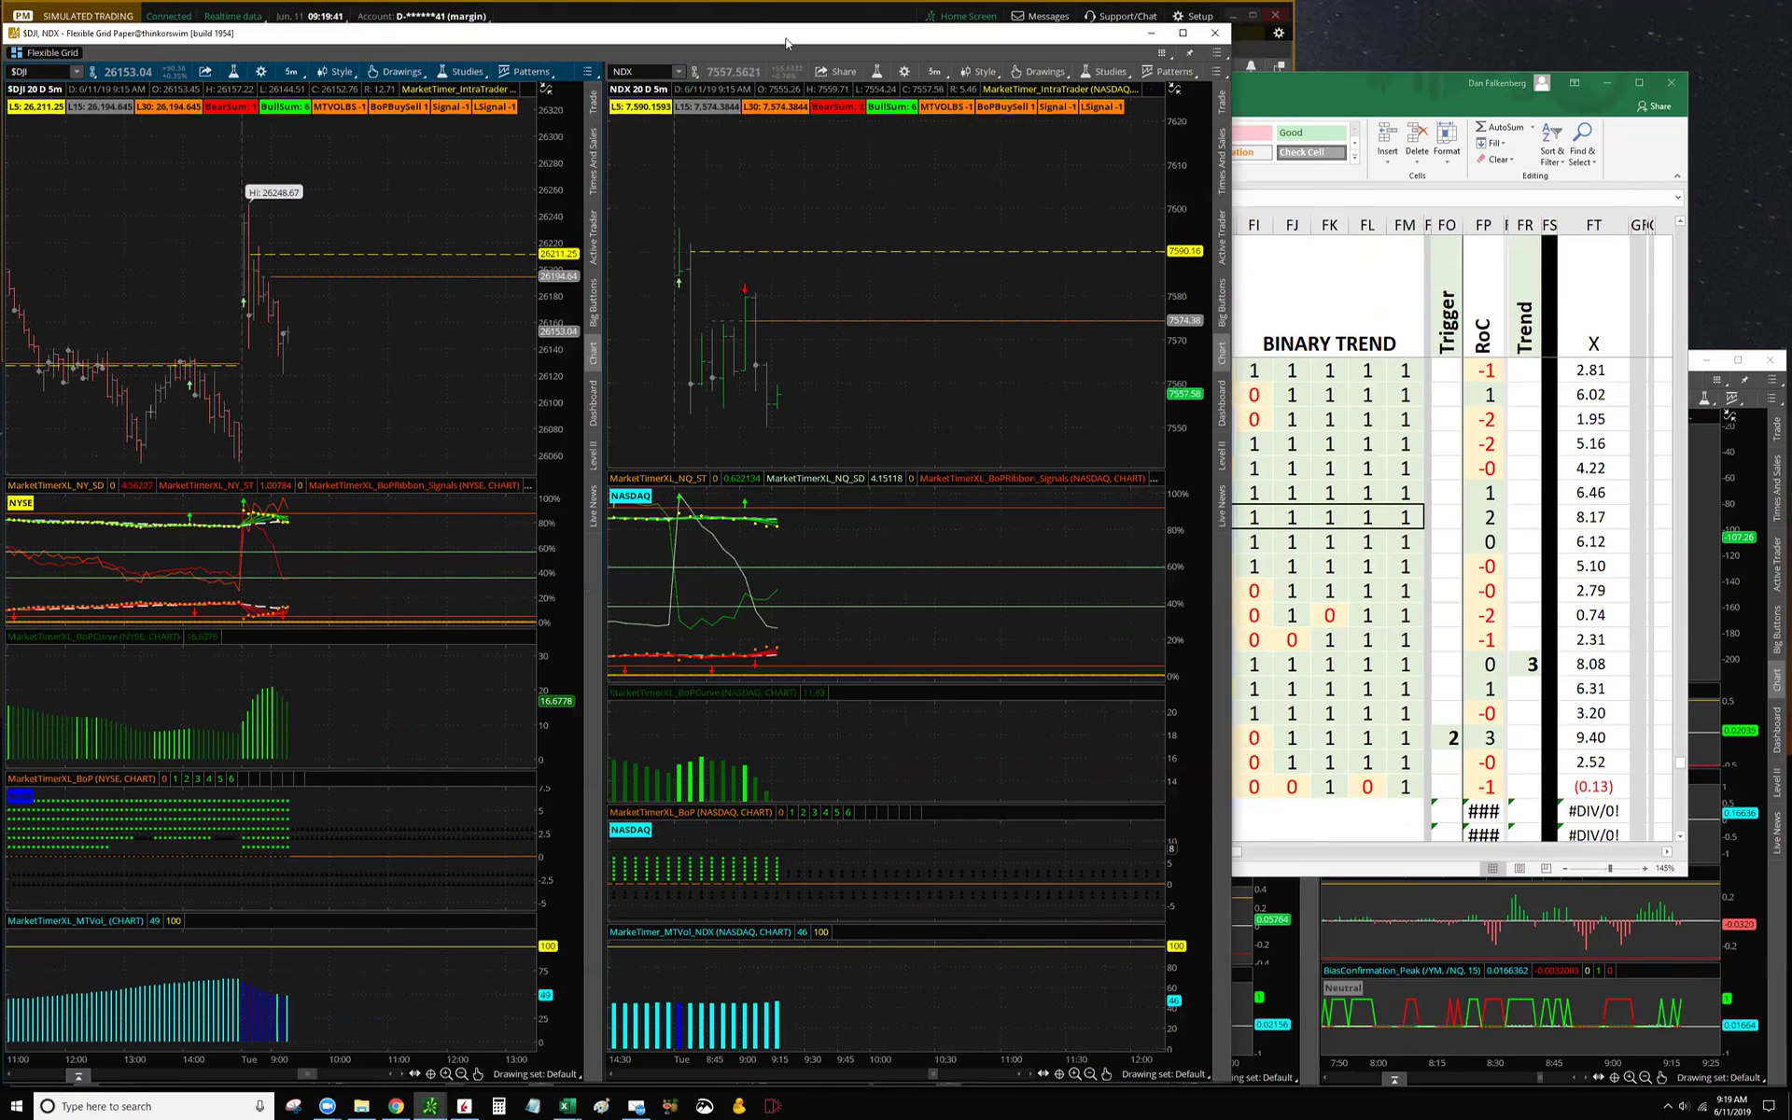
drag(786, 43, 864, 38)
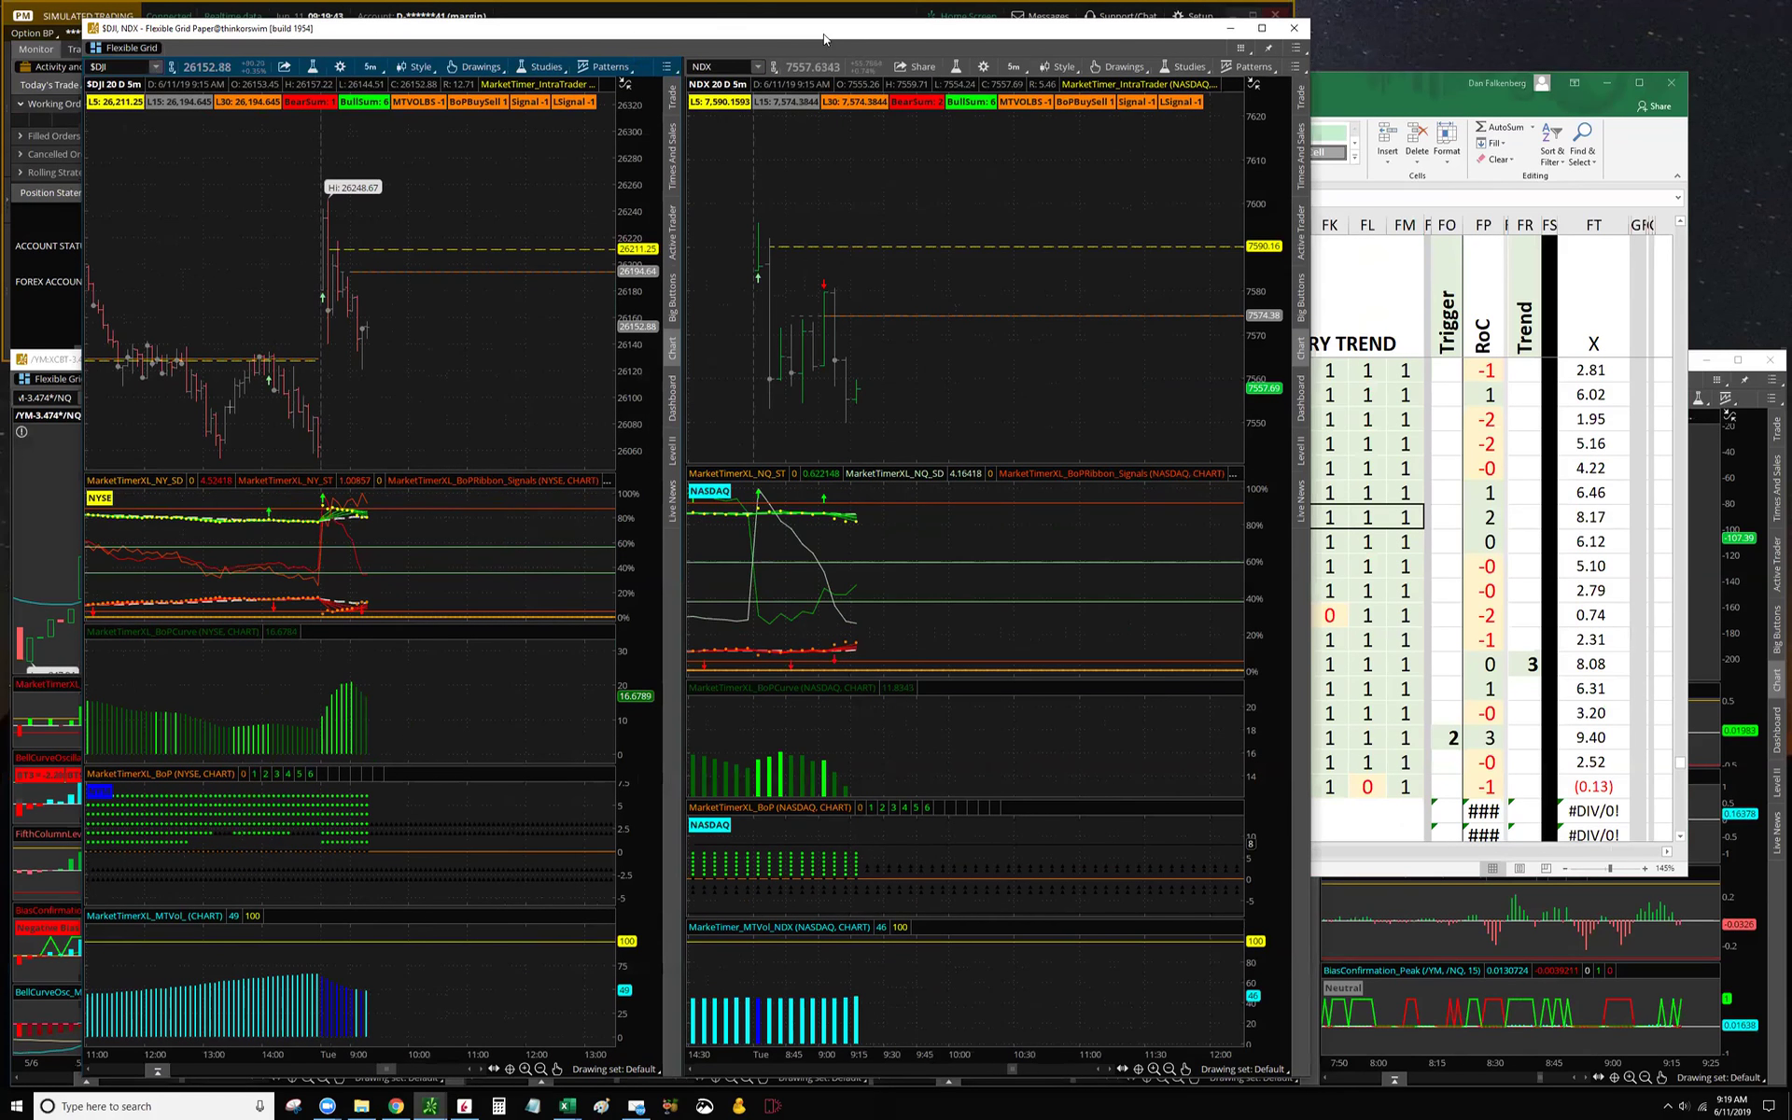
double_click(767, 21)
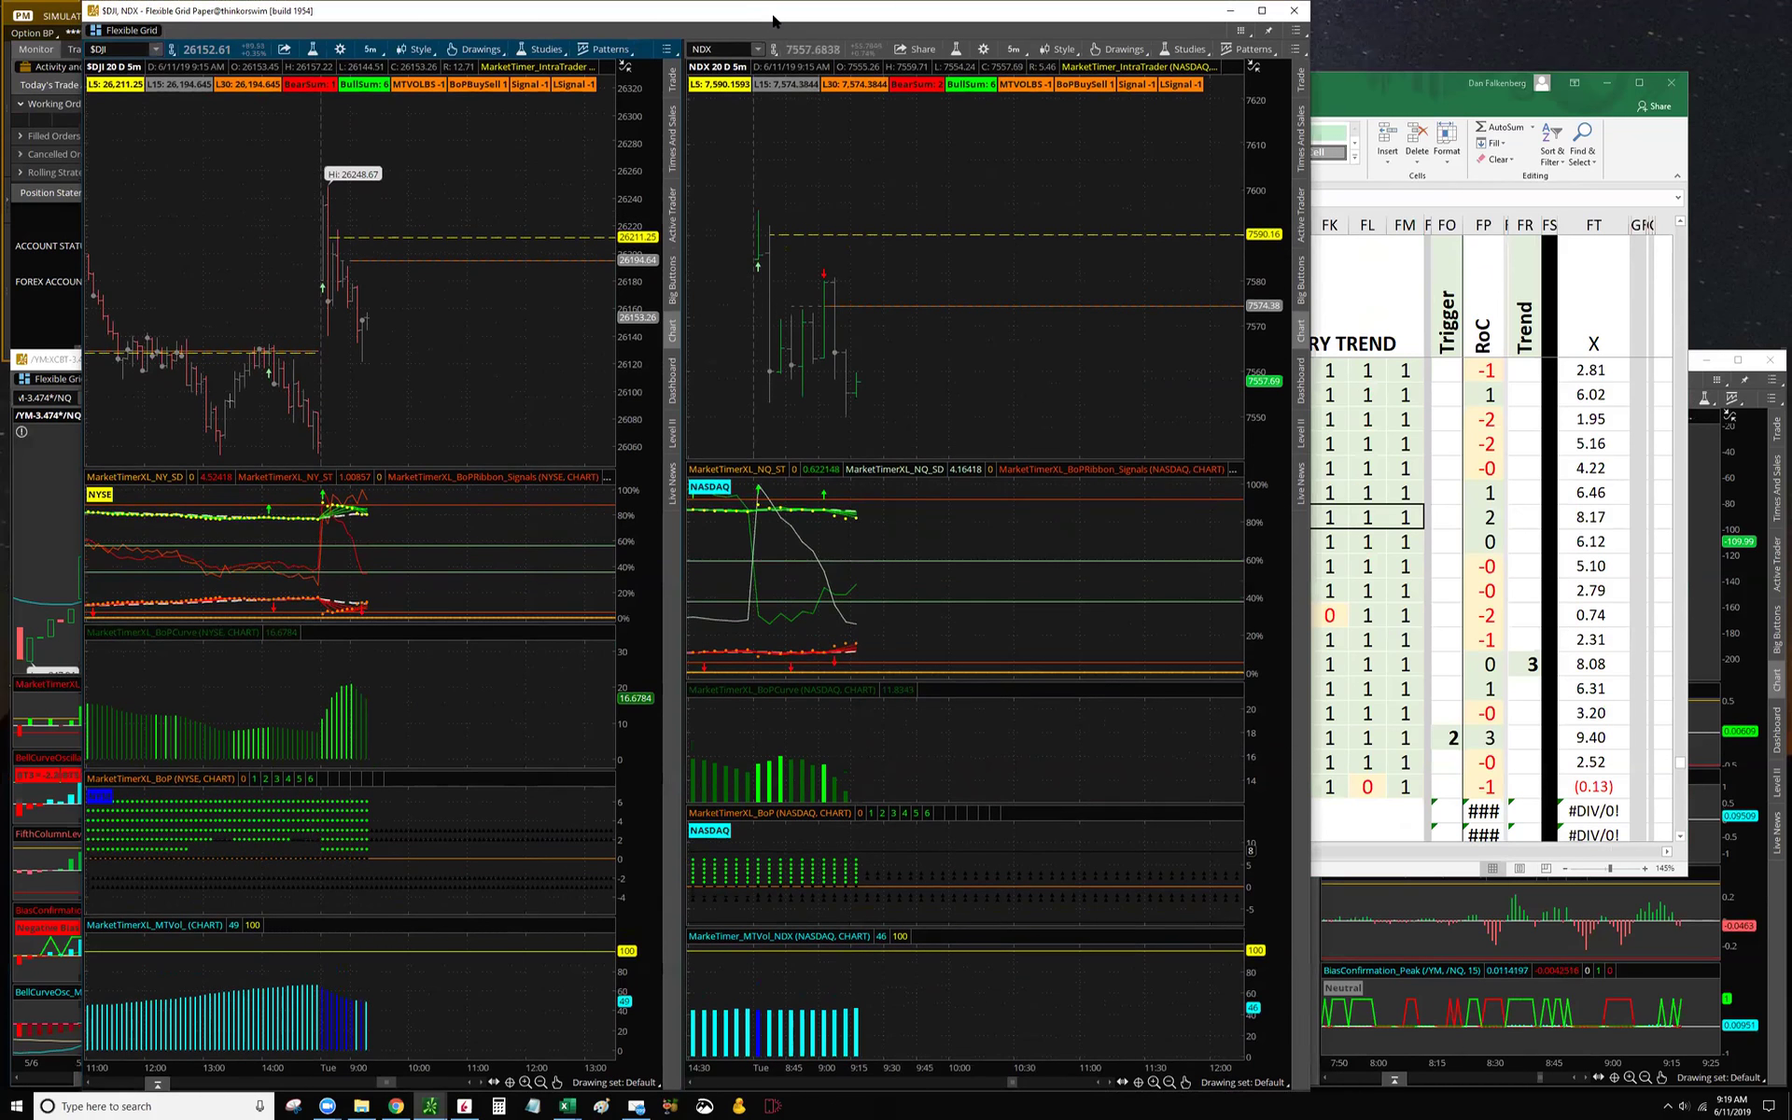
key(super+Down)
drag(1438, 79, 1351, 80)
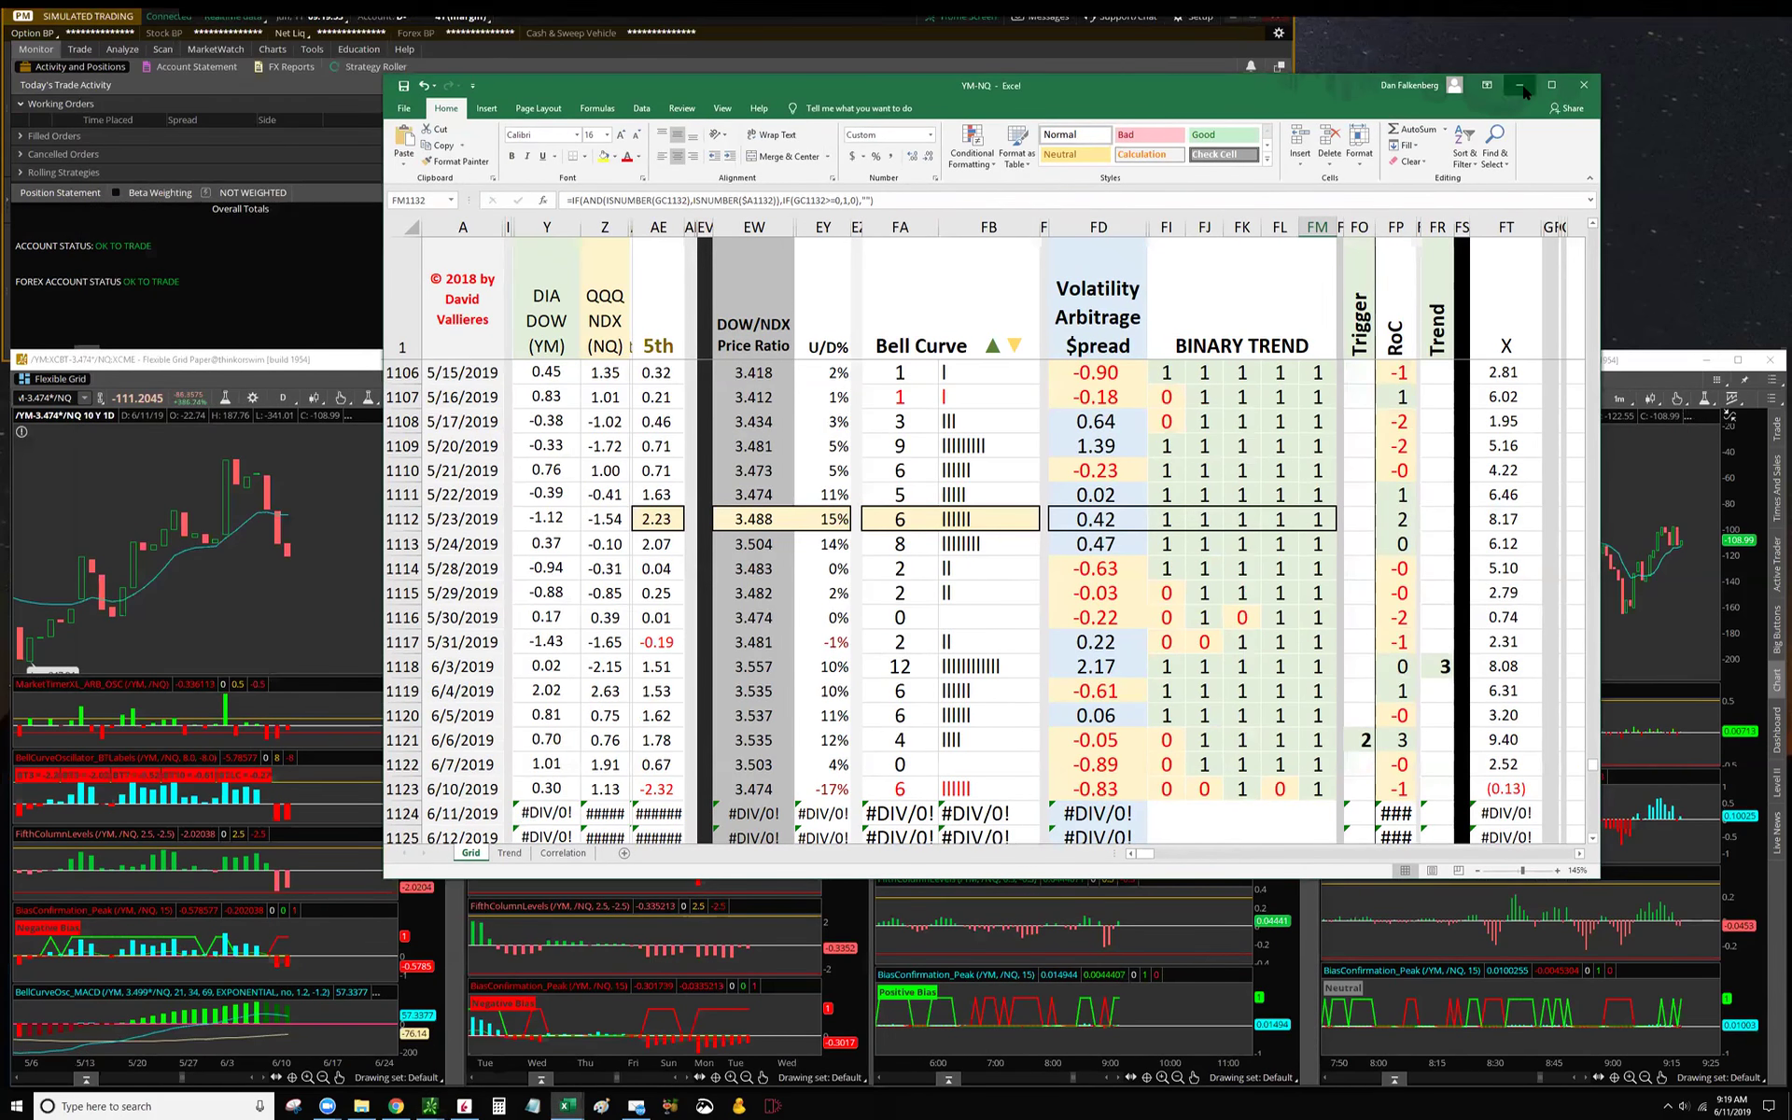
click(1519, 85)
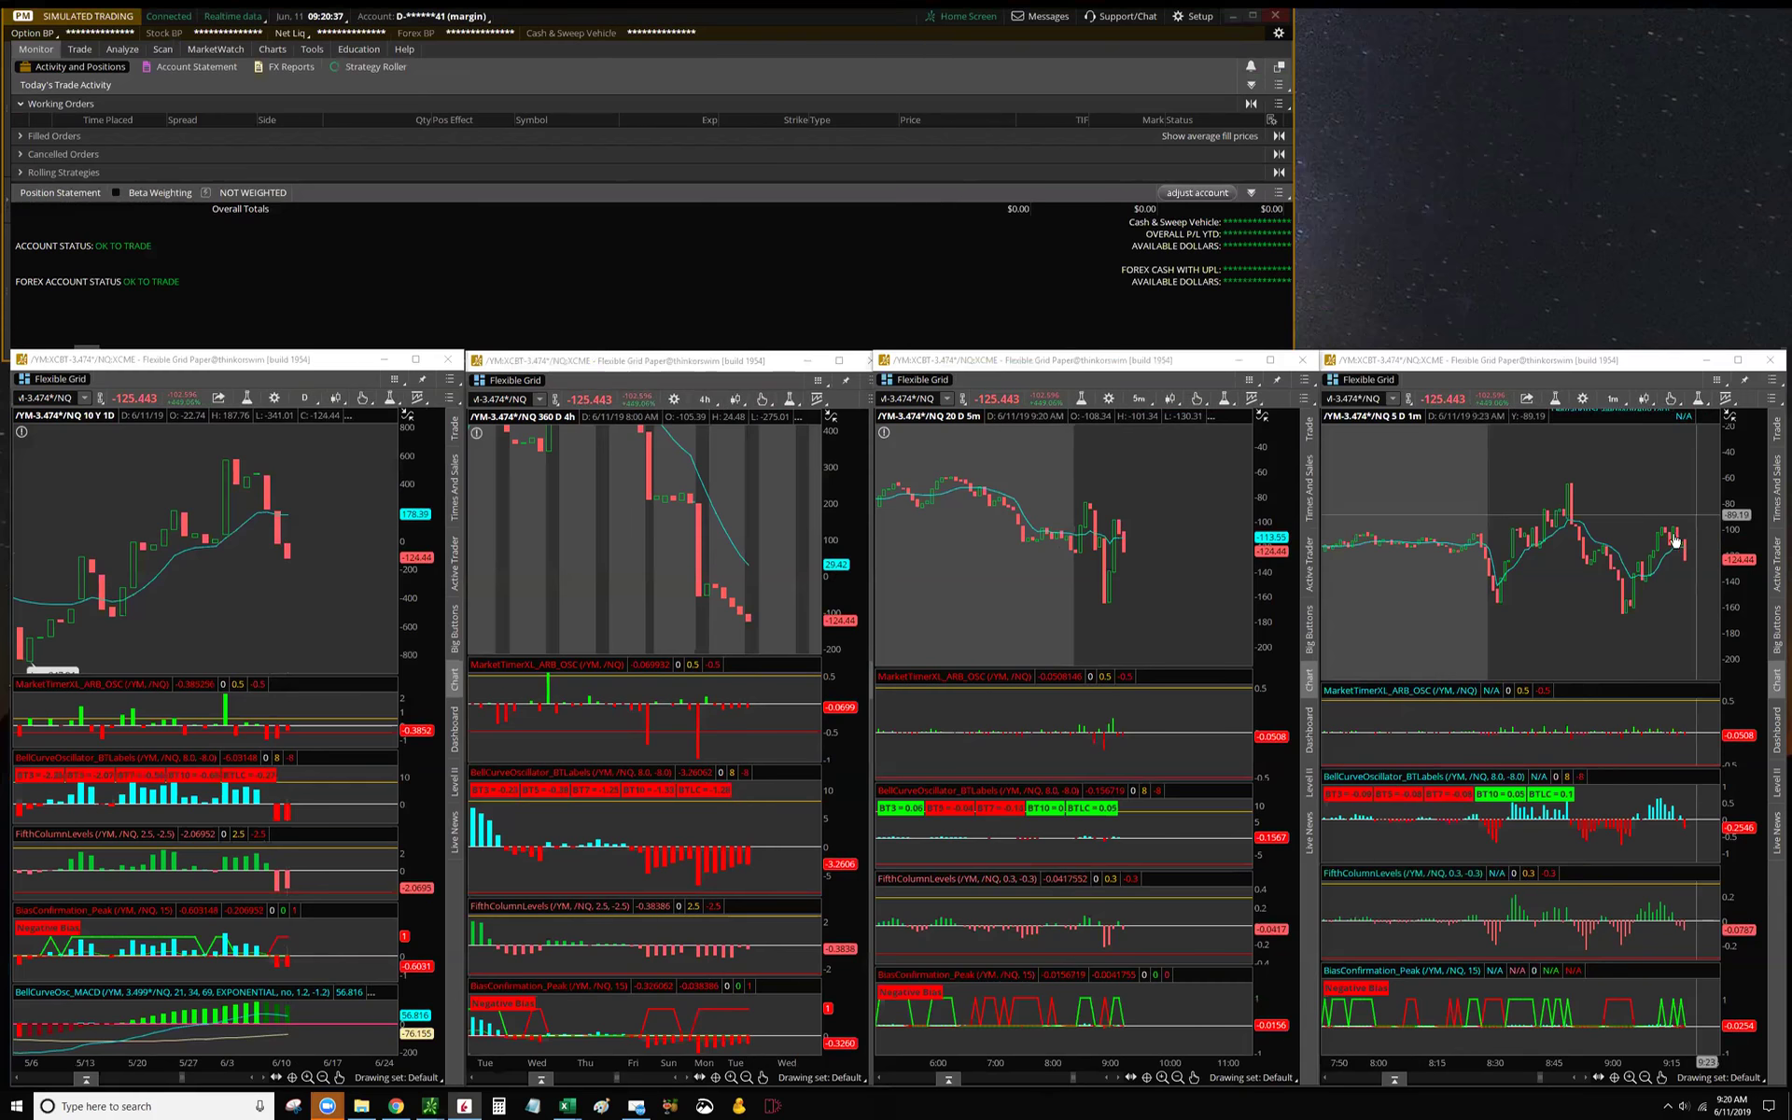
Step: Shift the 5 D 1m chart's range to start near 8:00 and pan the 20 D 5m chart back to about 5:00
scroll(1638, 523, down, 4)
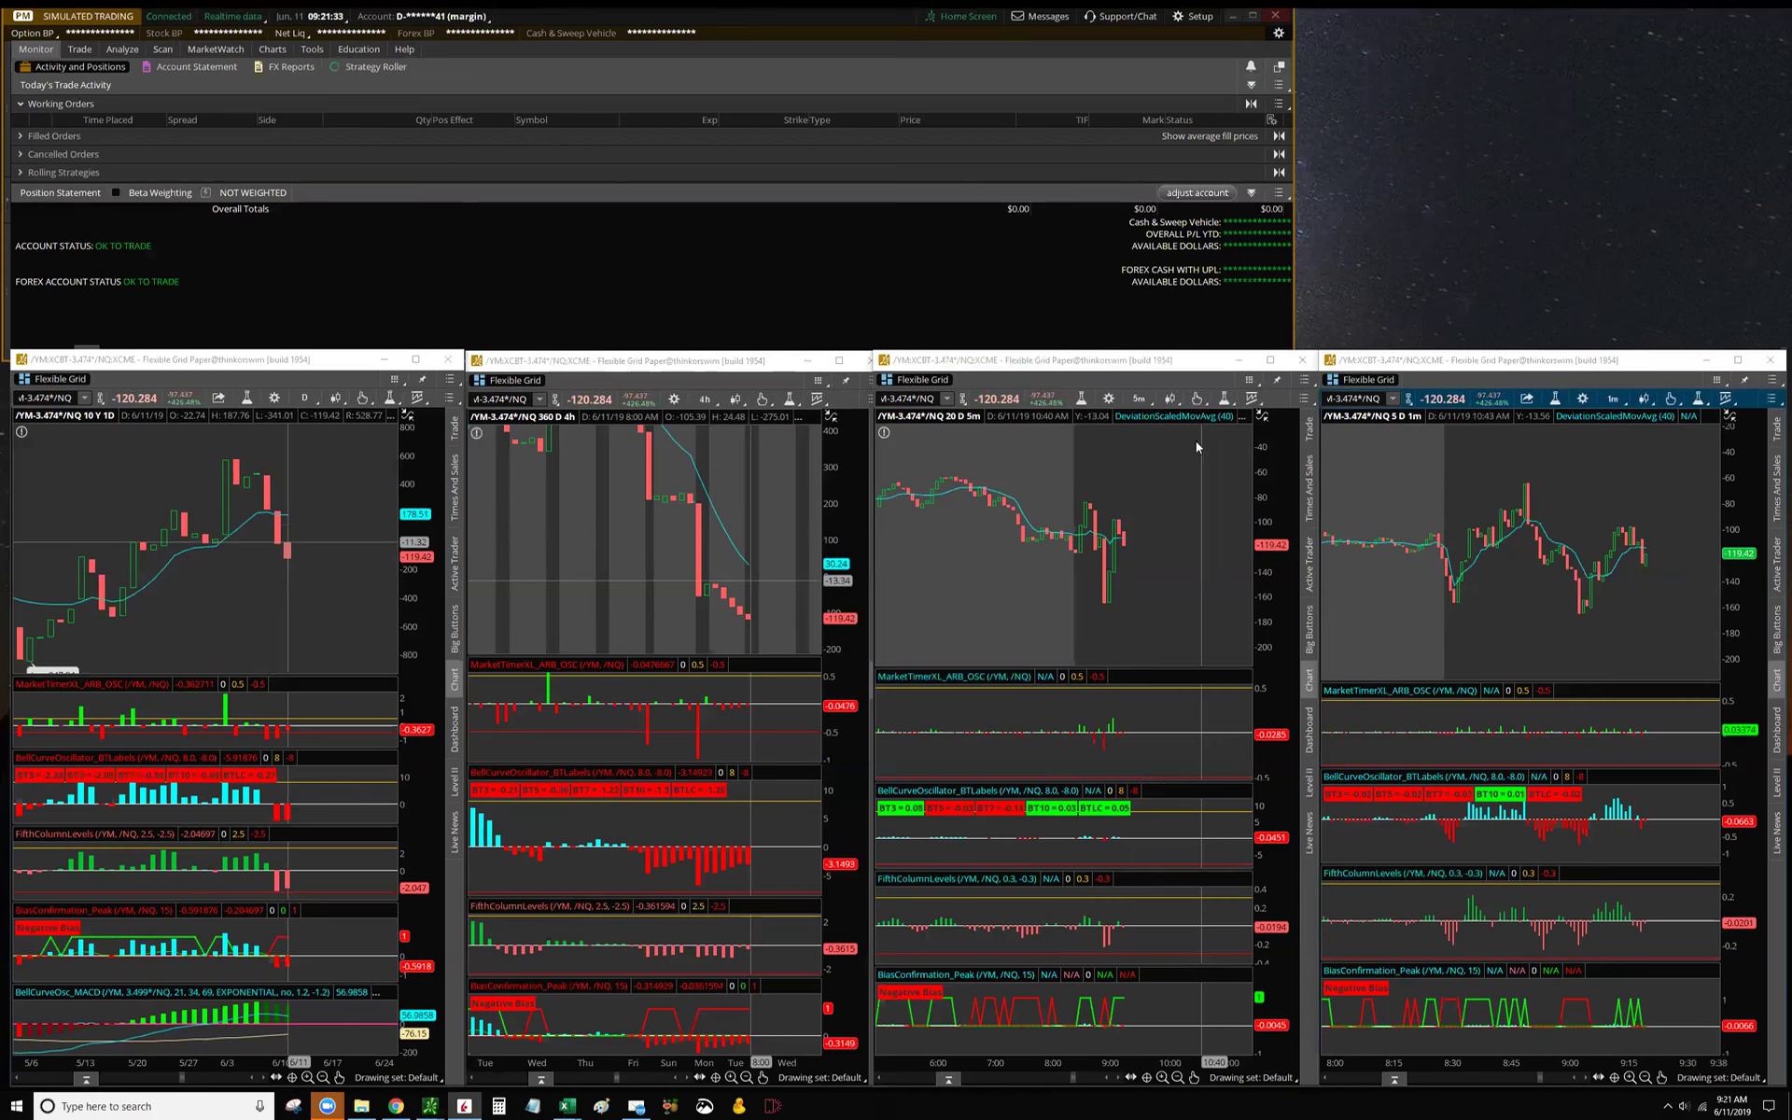
drag(1166, 584, 1187, 590)
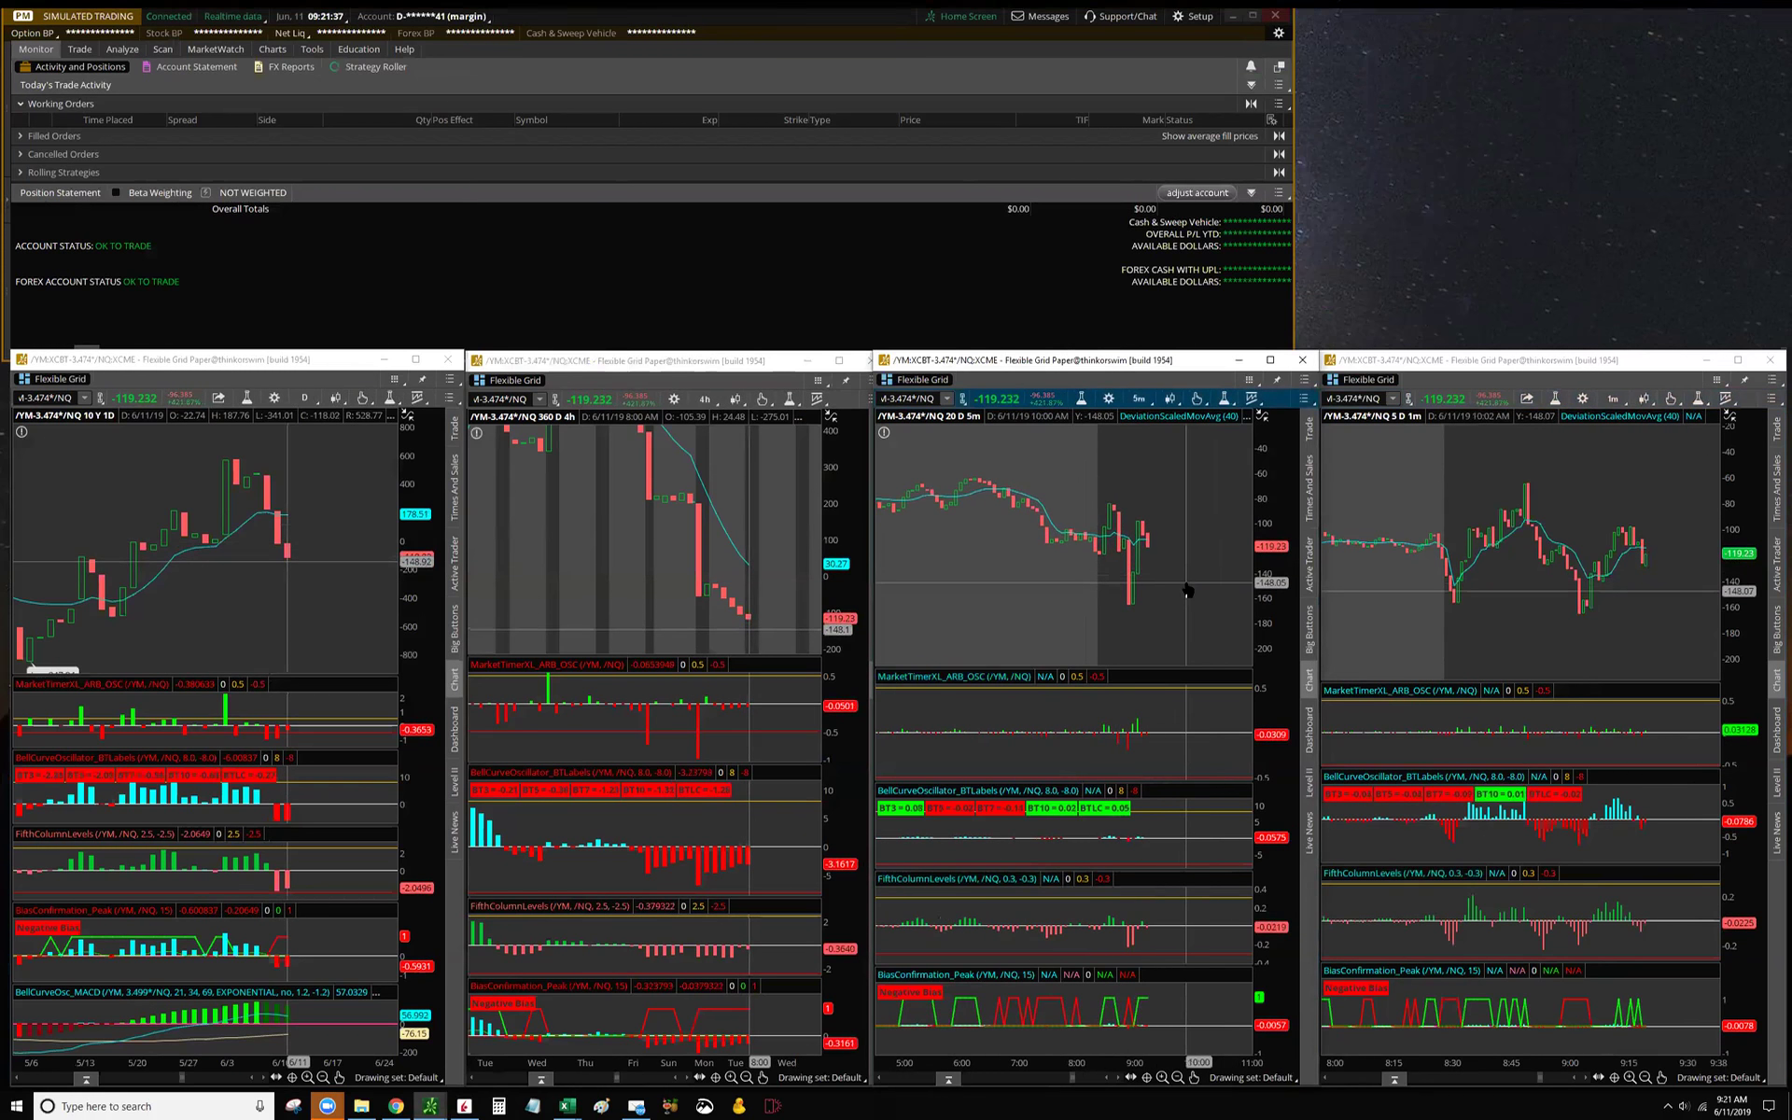
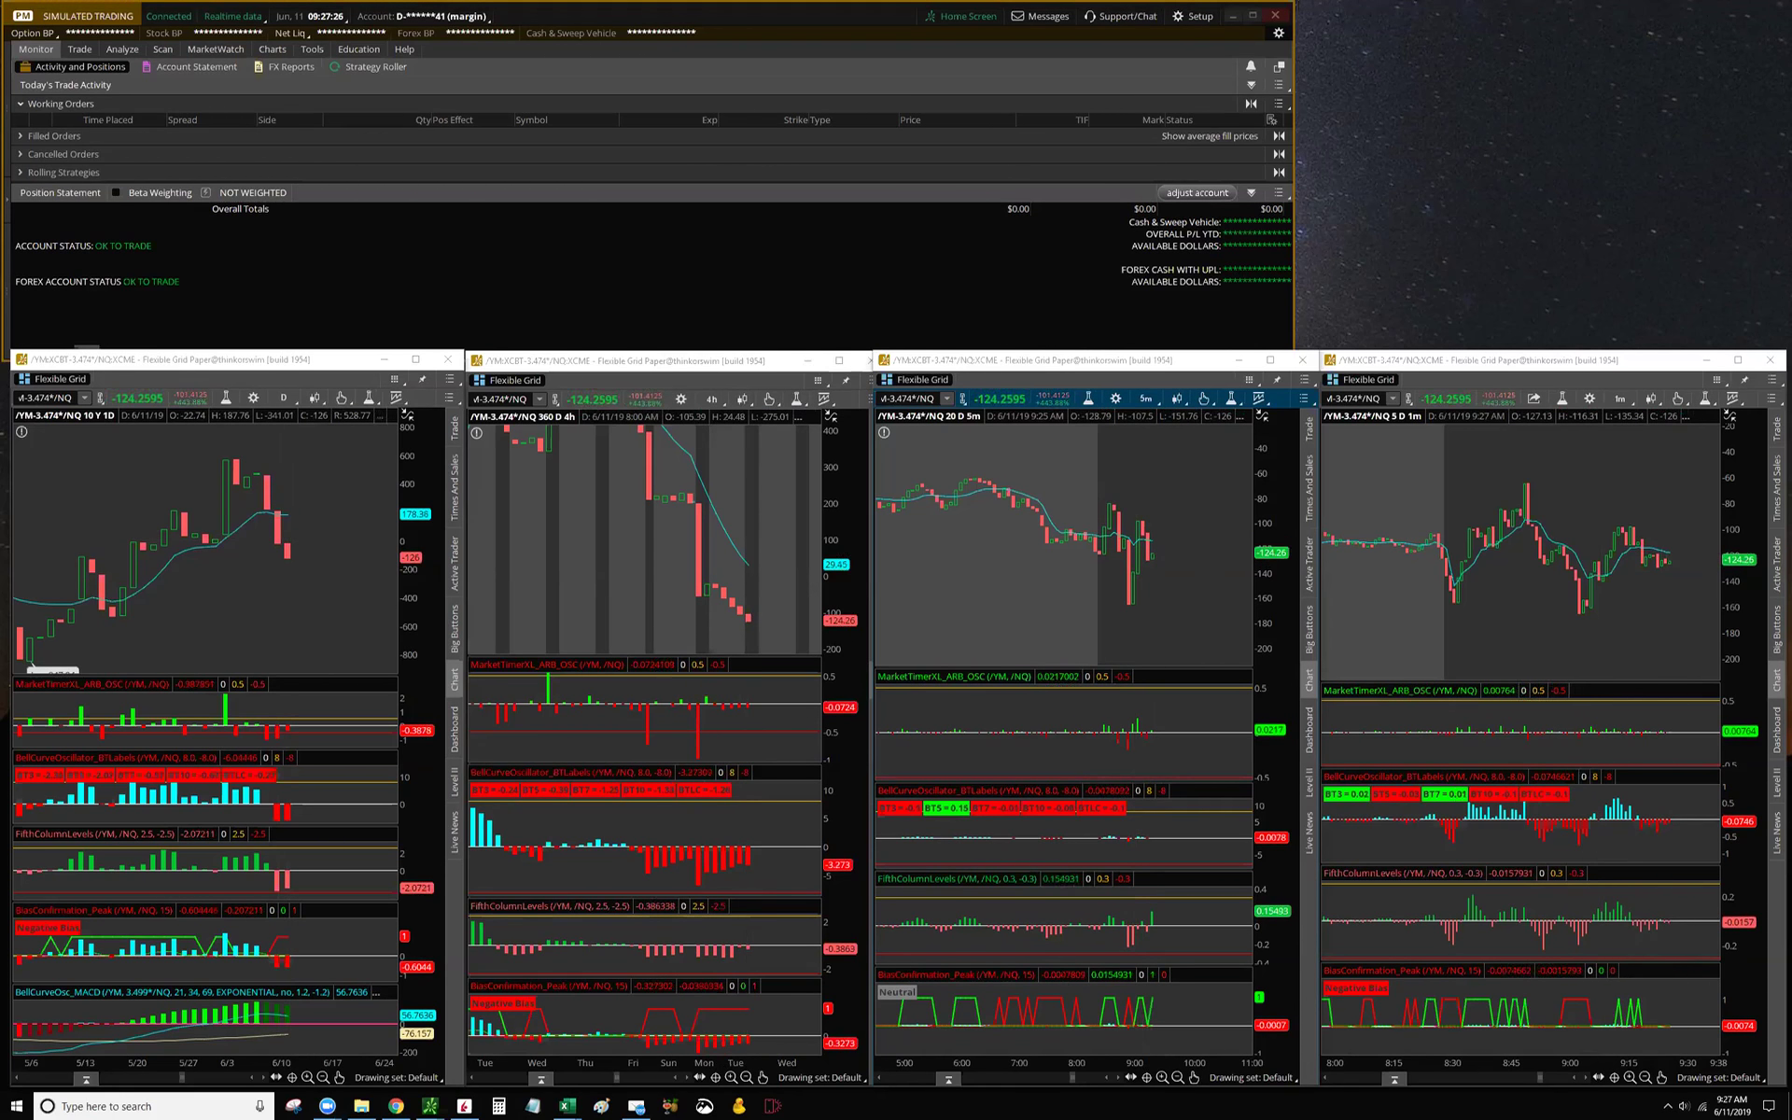
Step: Switch to the YM-NQ workbook in Excel and maximize its window
key(super+d)
key(super+d)
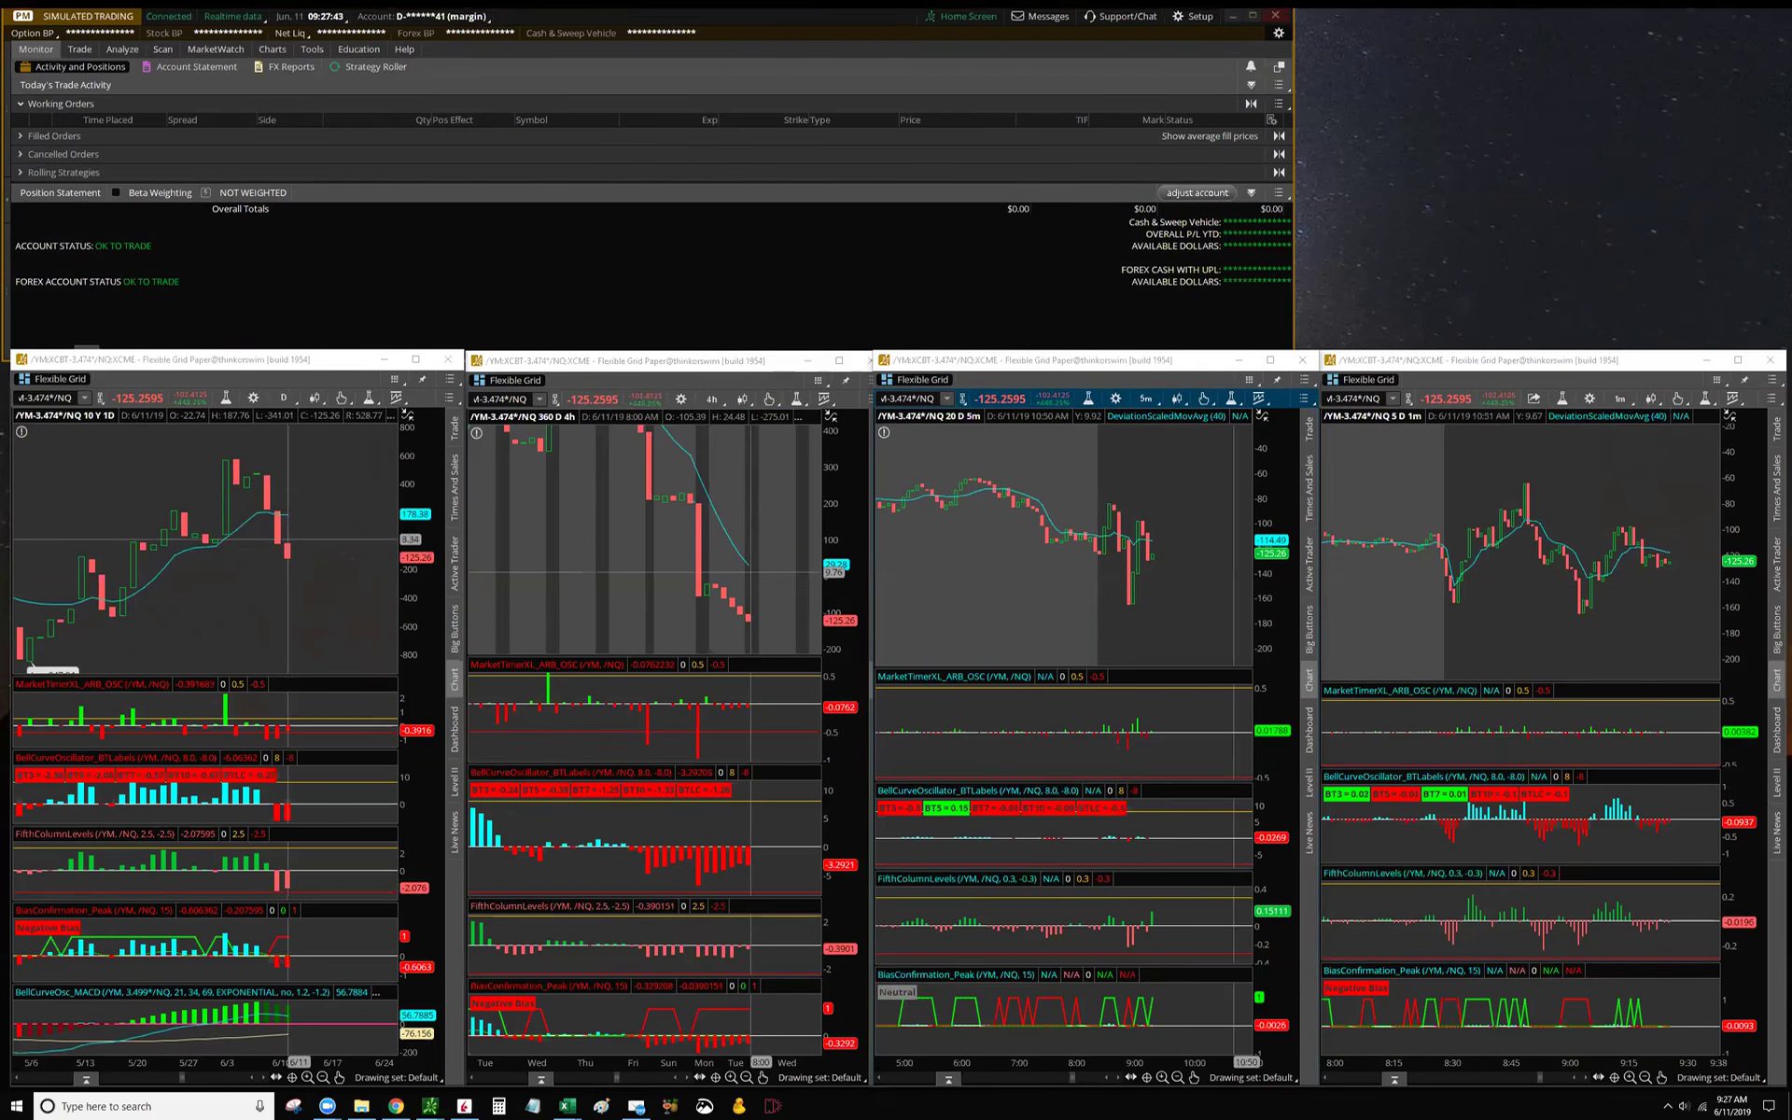
key(alt+Tab)
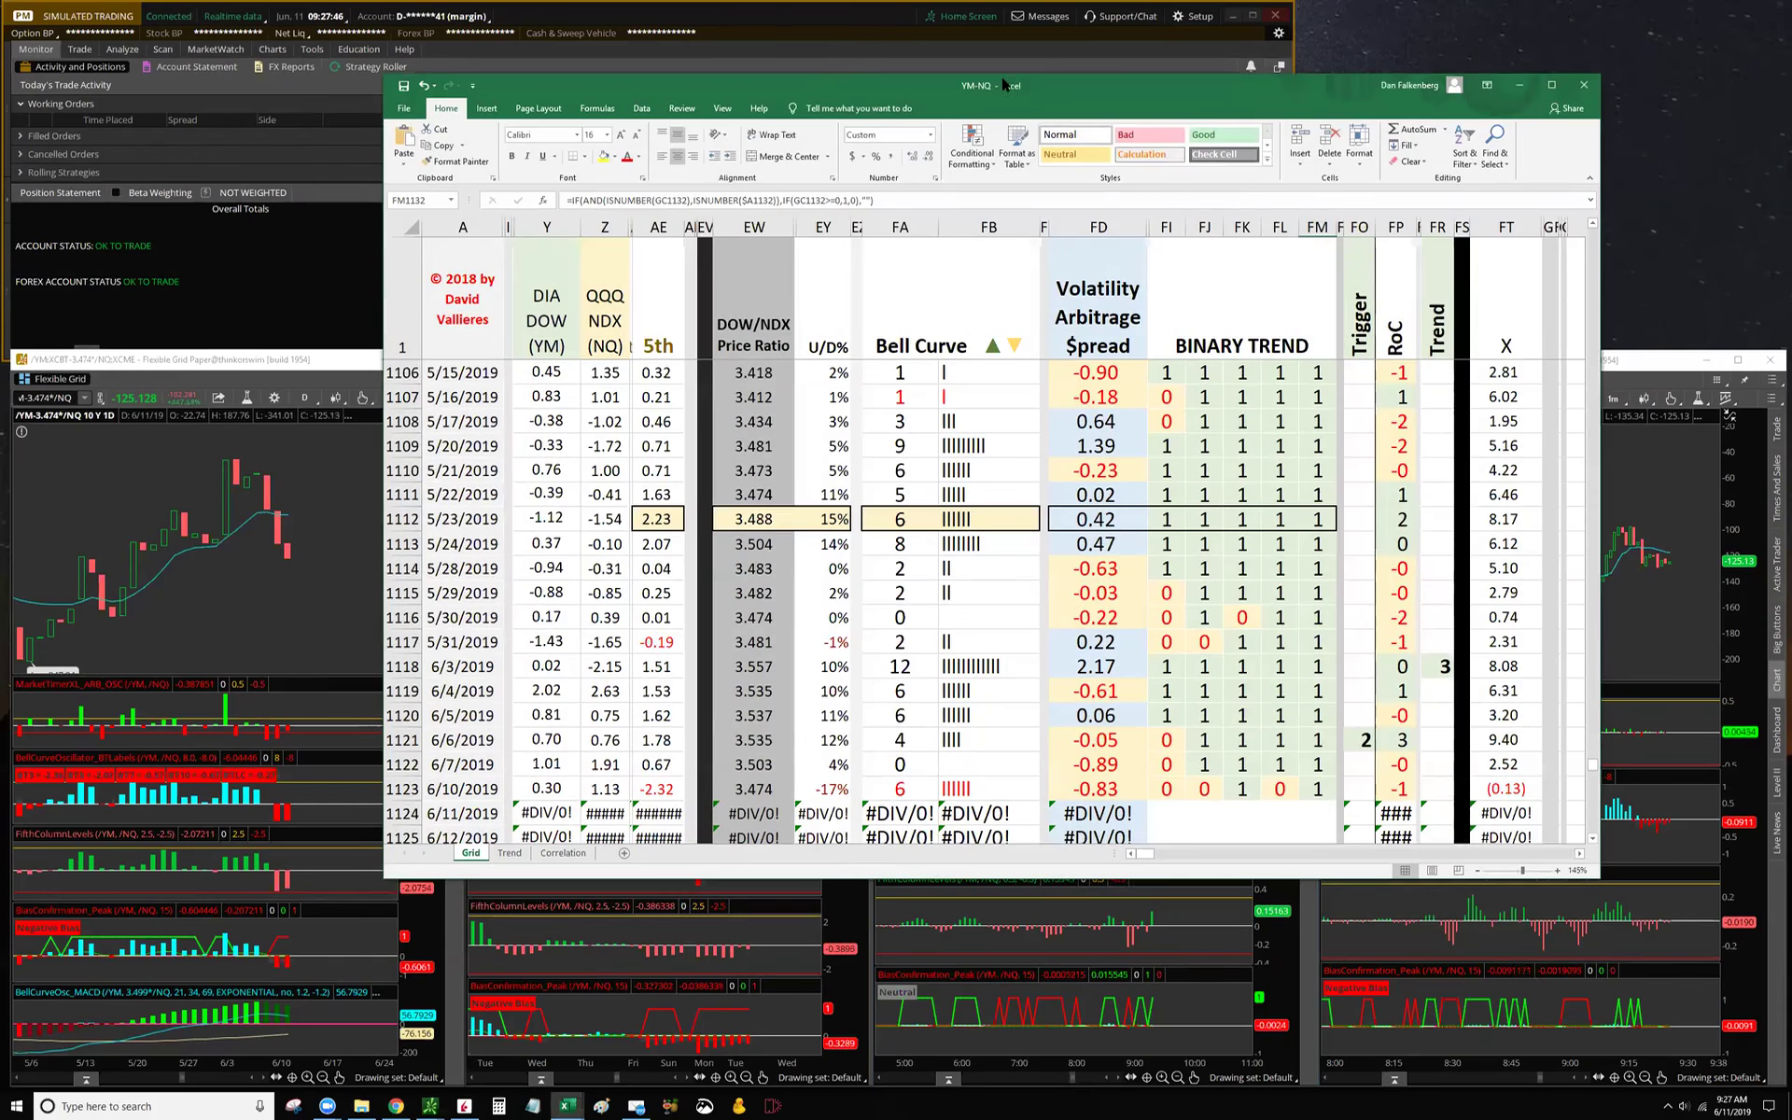
double_click(1050, 82)
click(1064, 82)
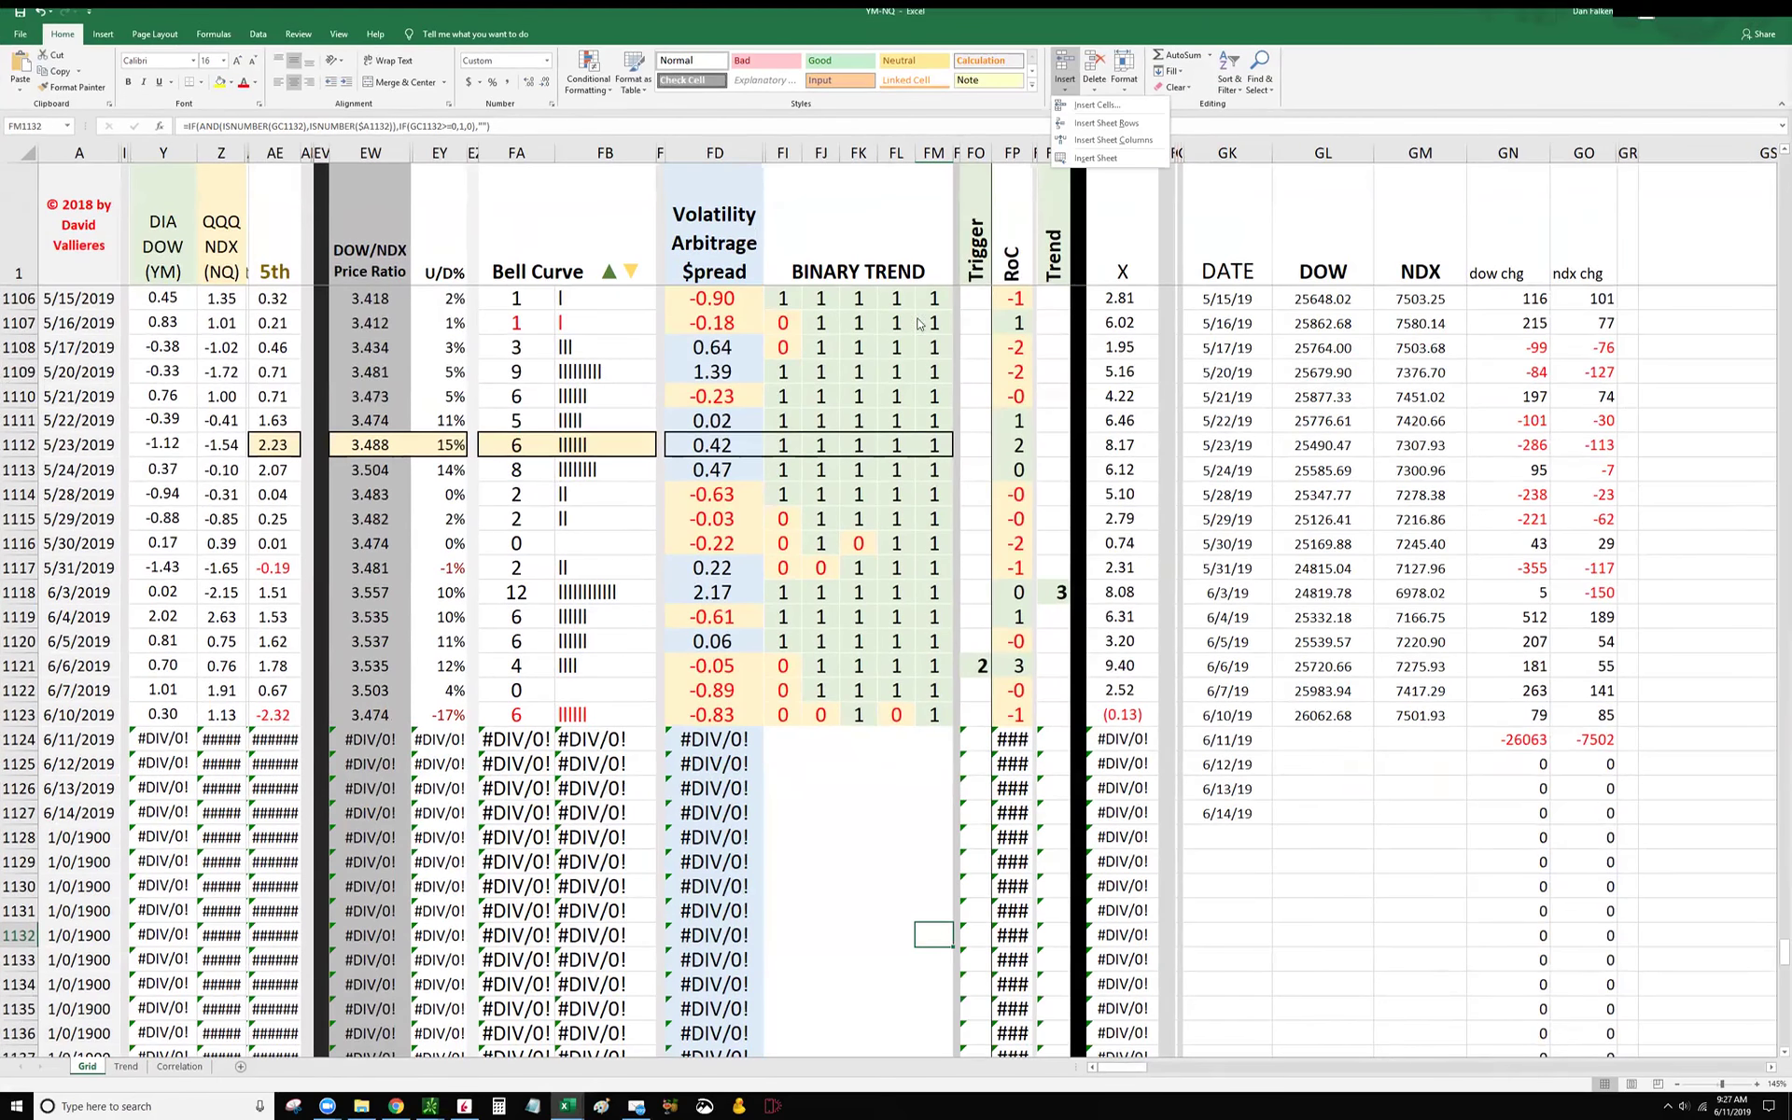
Step: Highlight the Grid sheet rows for 5/28/2019 through 5/31/2019 to examine that week
scroll(900, 746, up, 3)
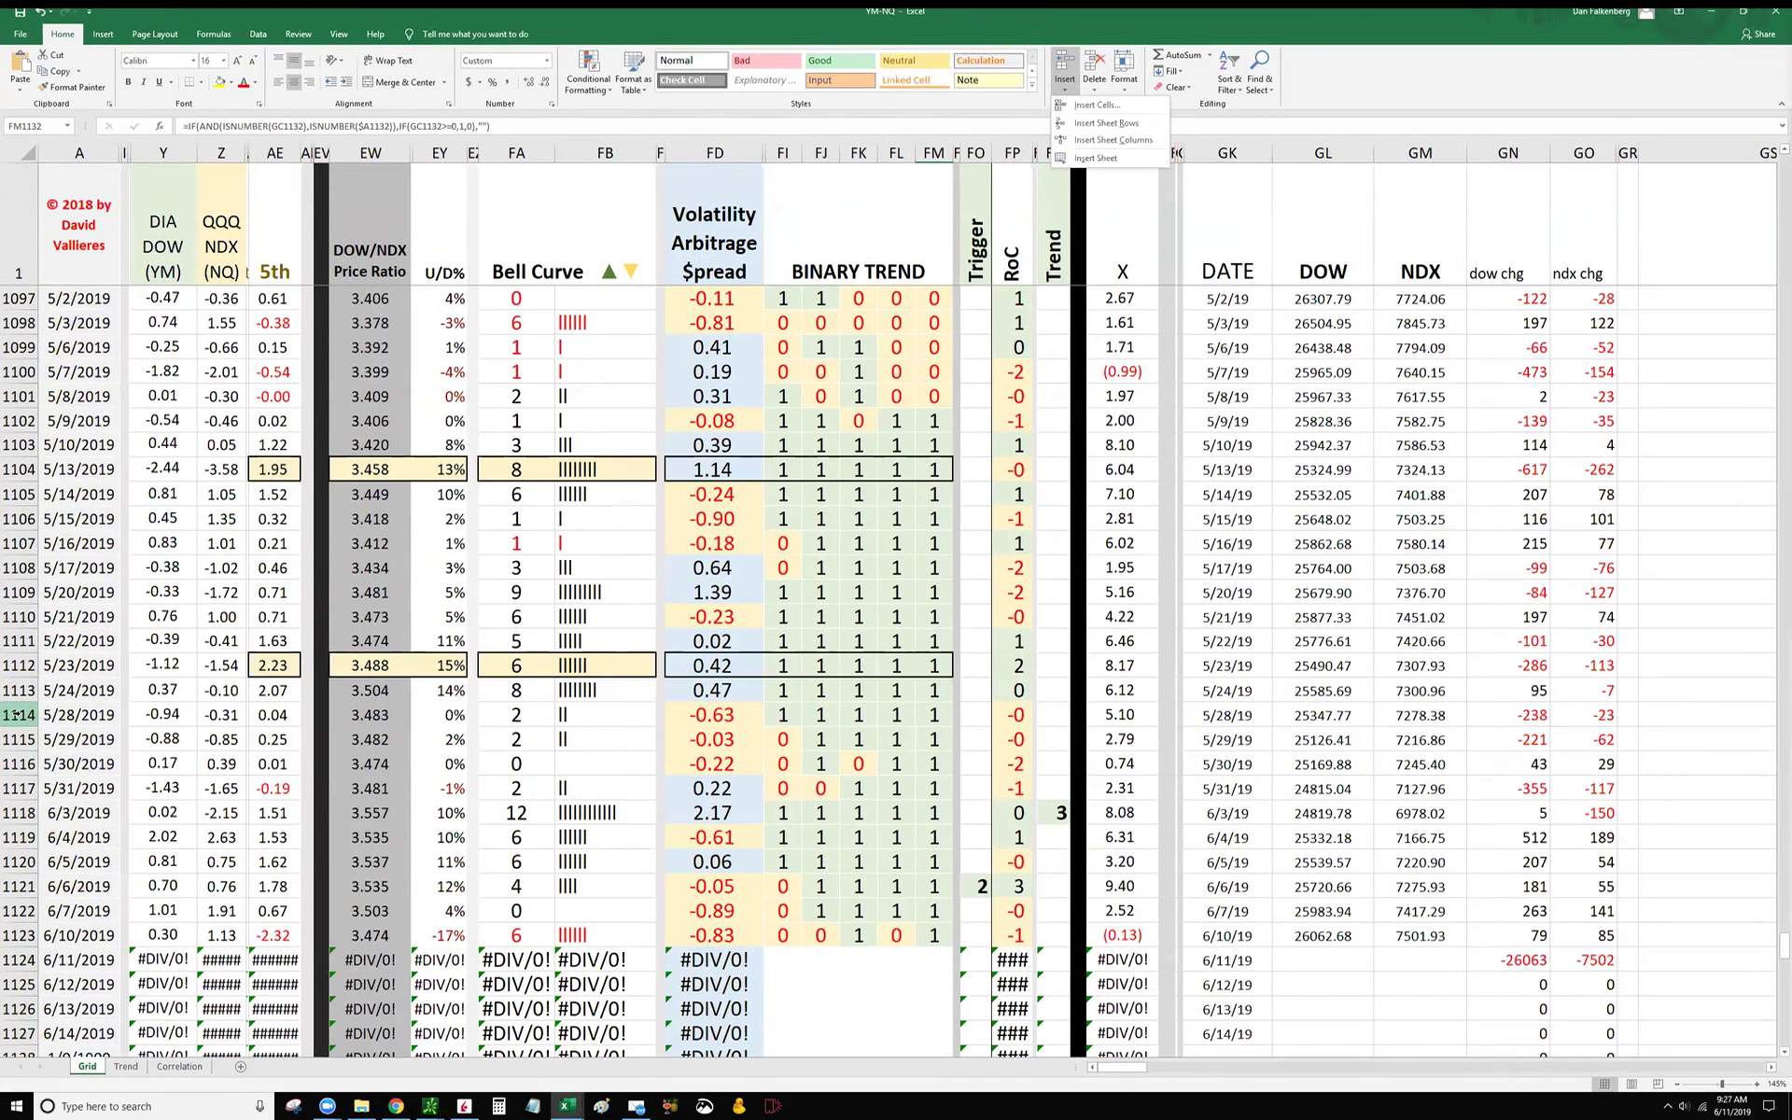
click(19, 715)
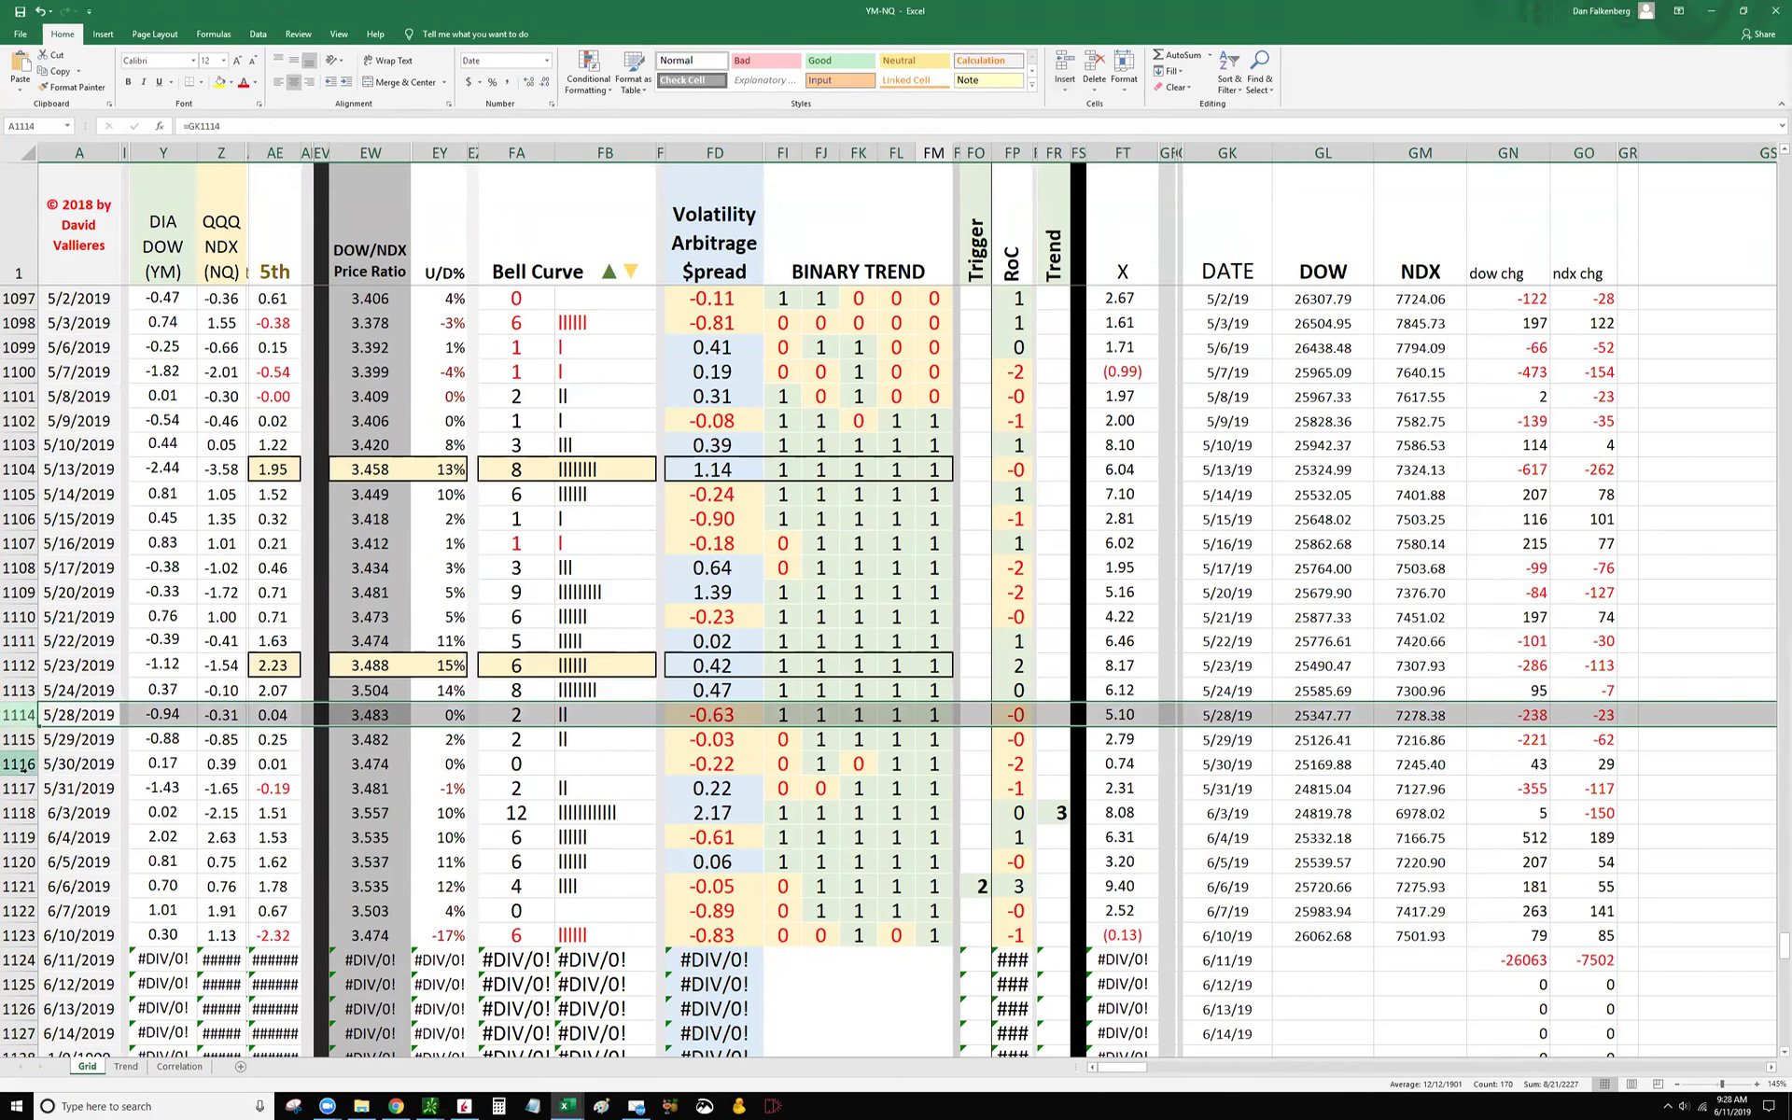
drag(19, 715, 18, 788)
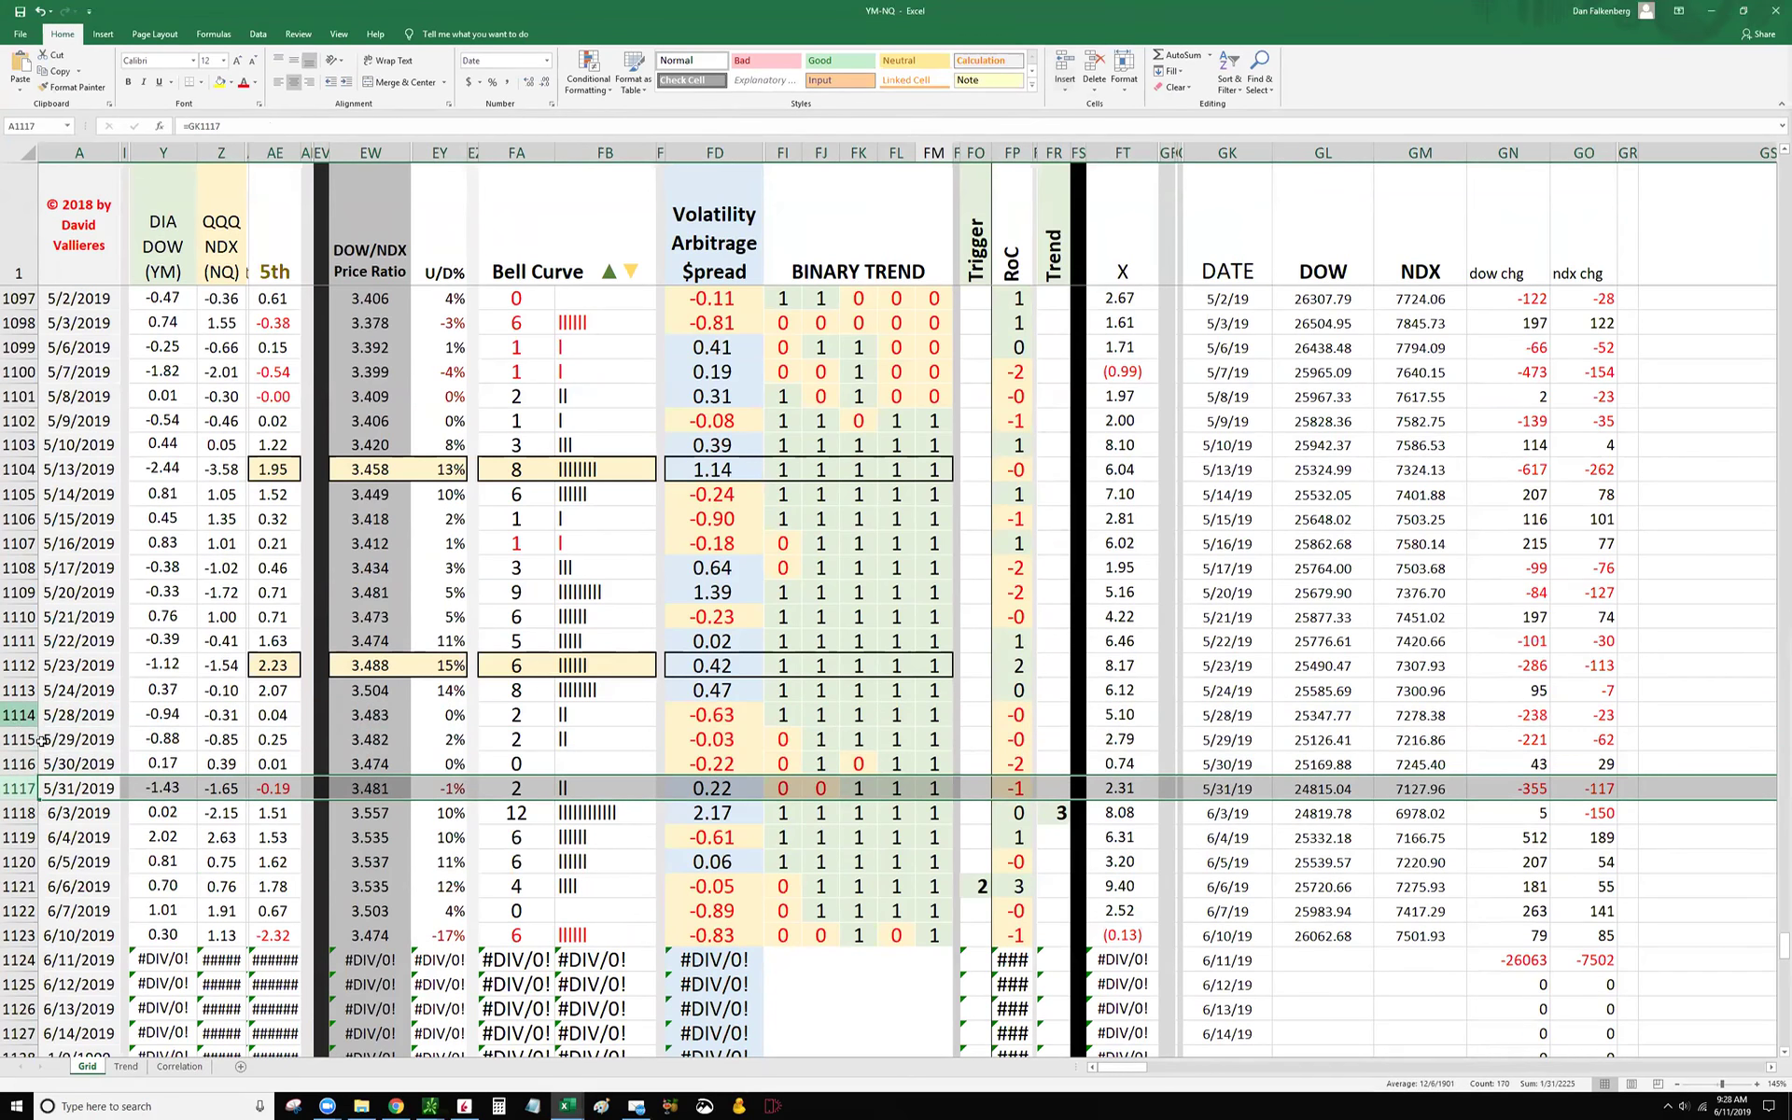
Step: Select the Volatility Arbitrage $pread values for 6/3 through 6/6/2019 and view the 6/6 formula without changing it
click(741, 818)
drag(741, 821, 740, 844)
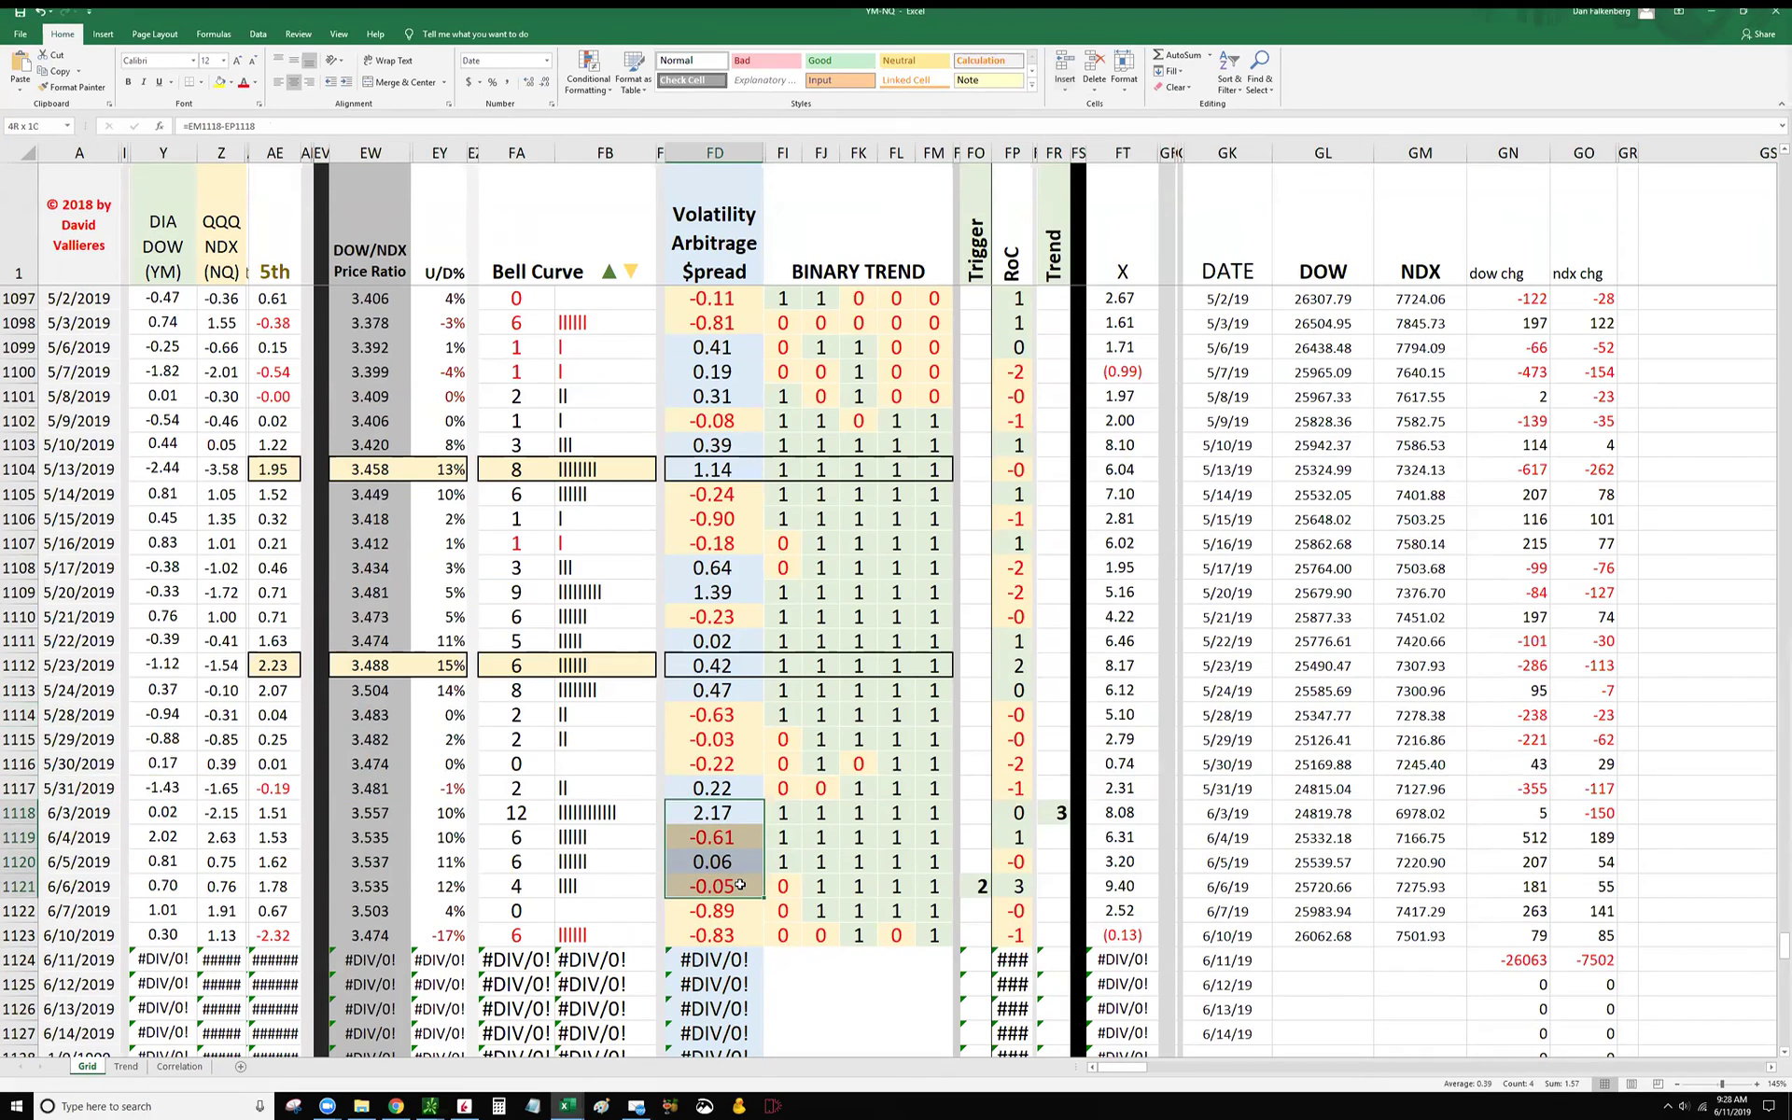
drag(740, 884, 740, 885)
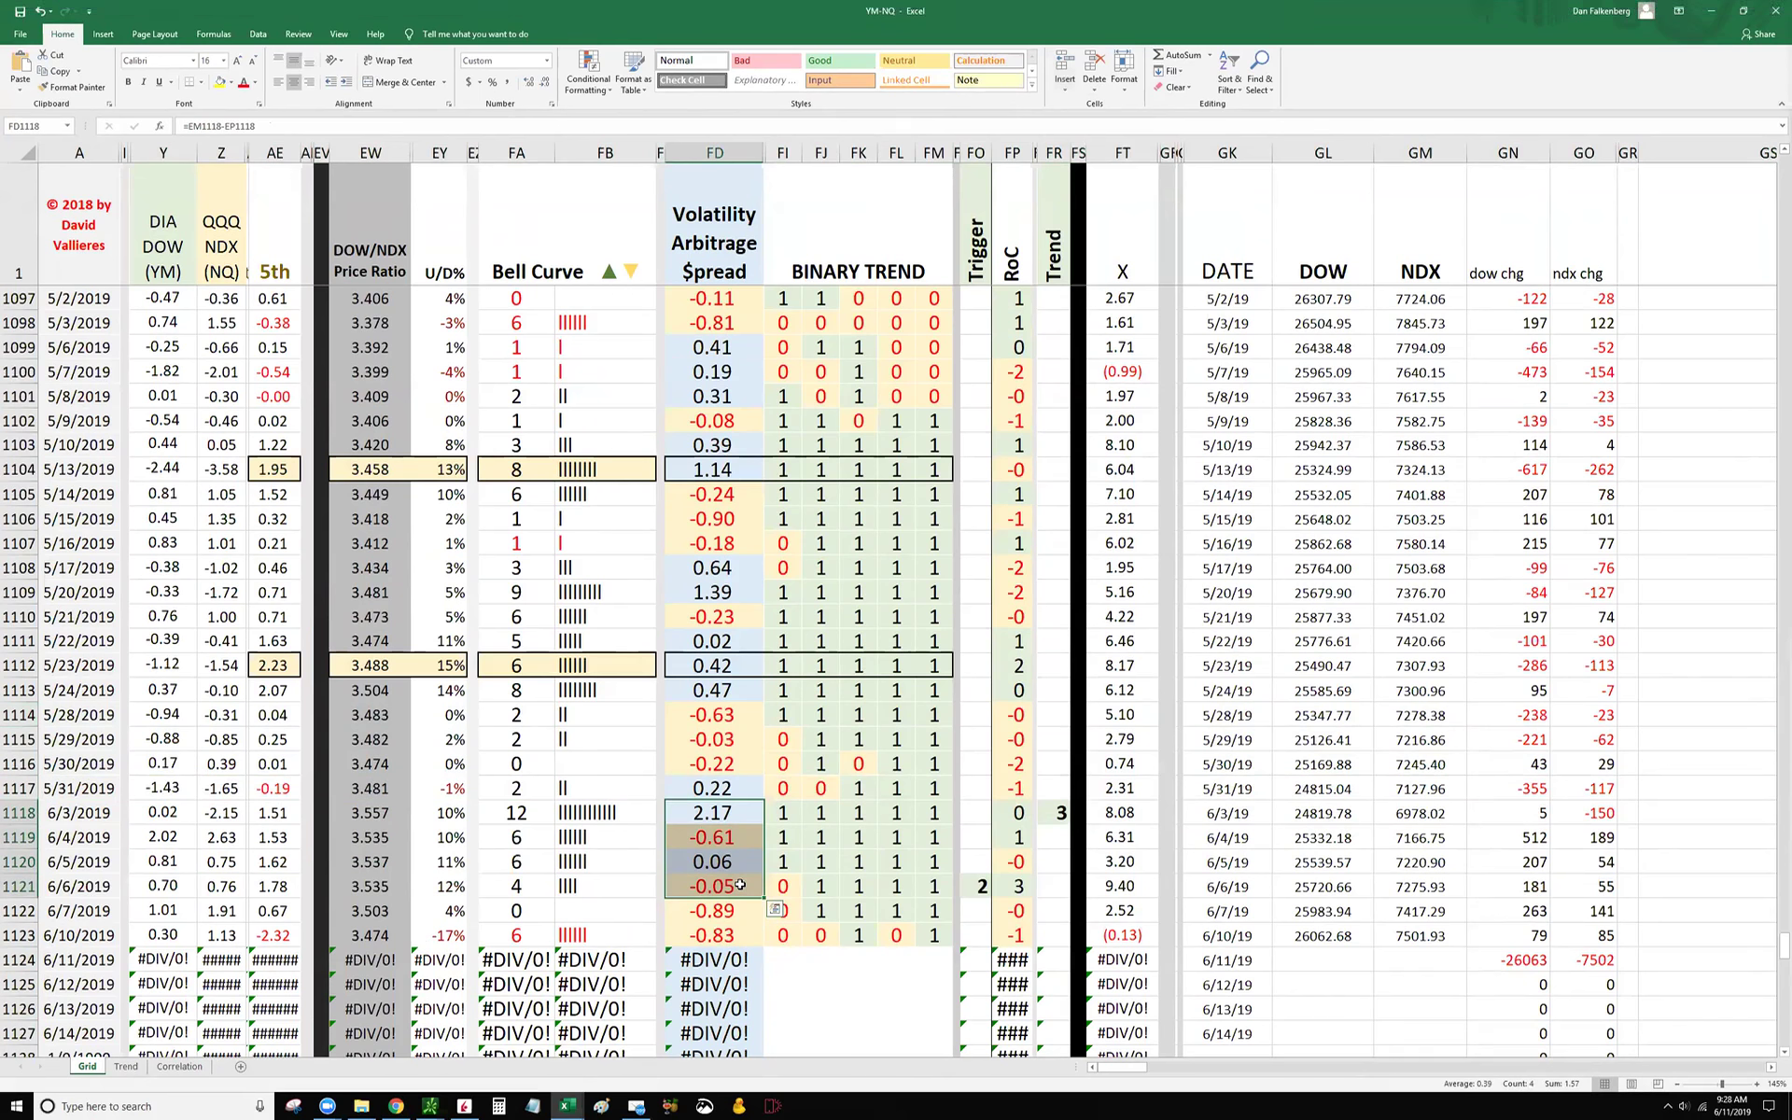
double_click(740, 884)
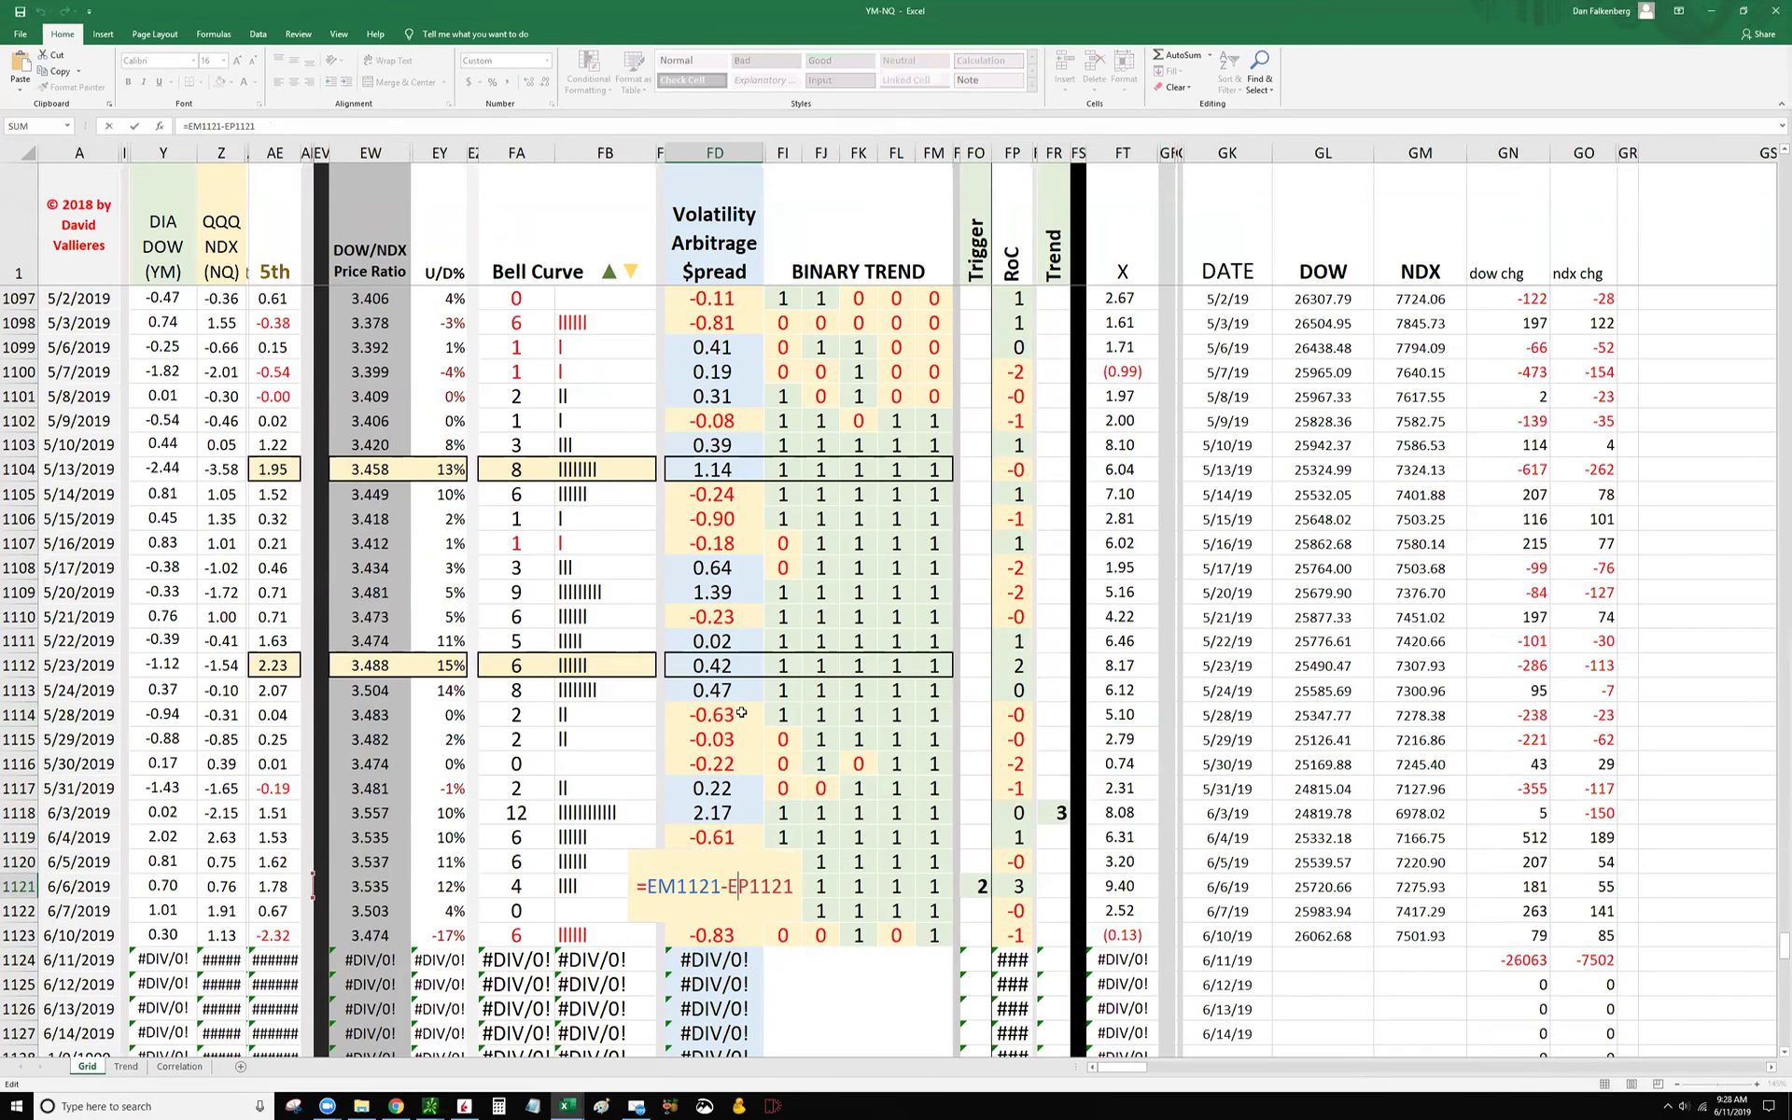
key(Escape)
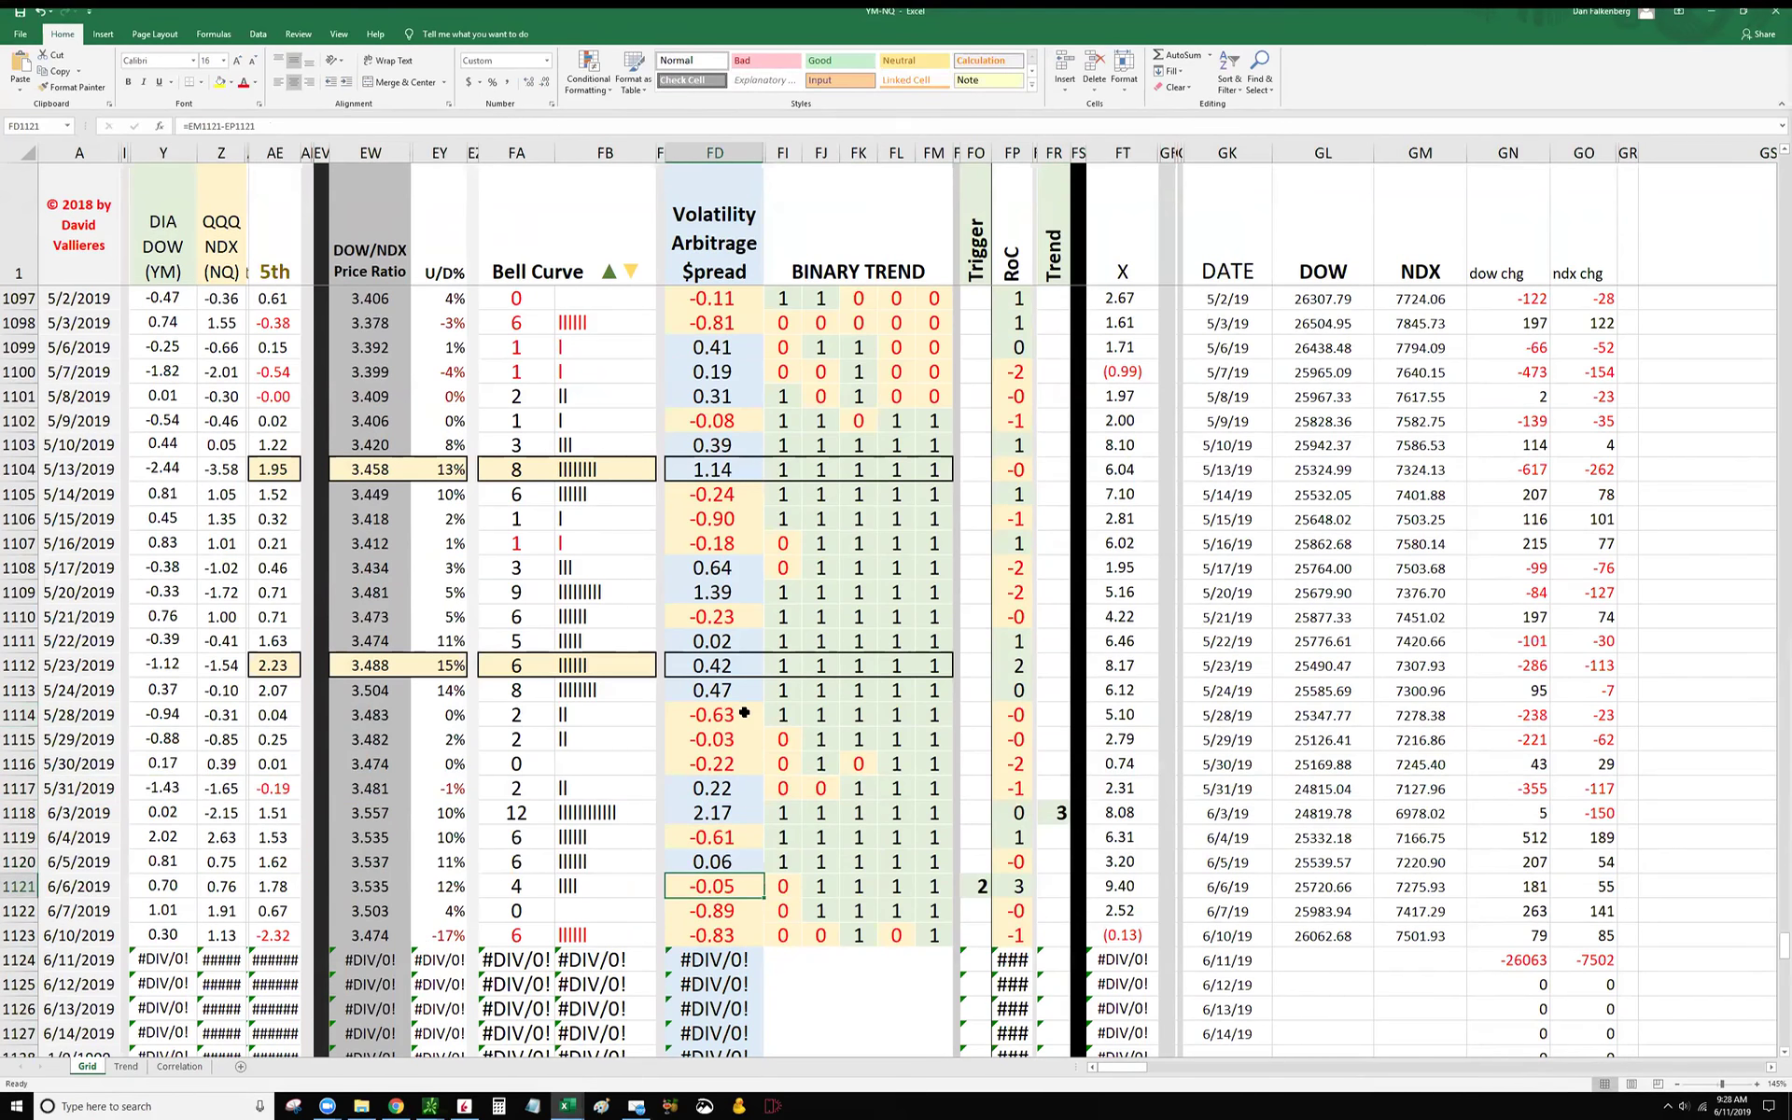
Step: Select the Volatility Arbitrage $pread values for 5/28 through 5/31/2019 to examine that week, leaving their formulas unchanged
double_click(727, 788)
key(Escape)
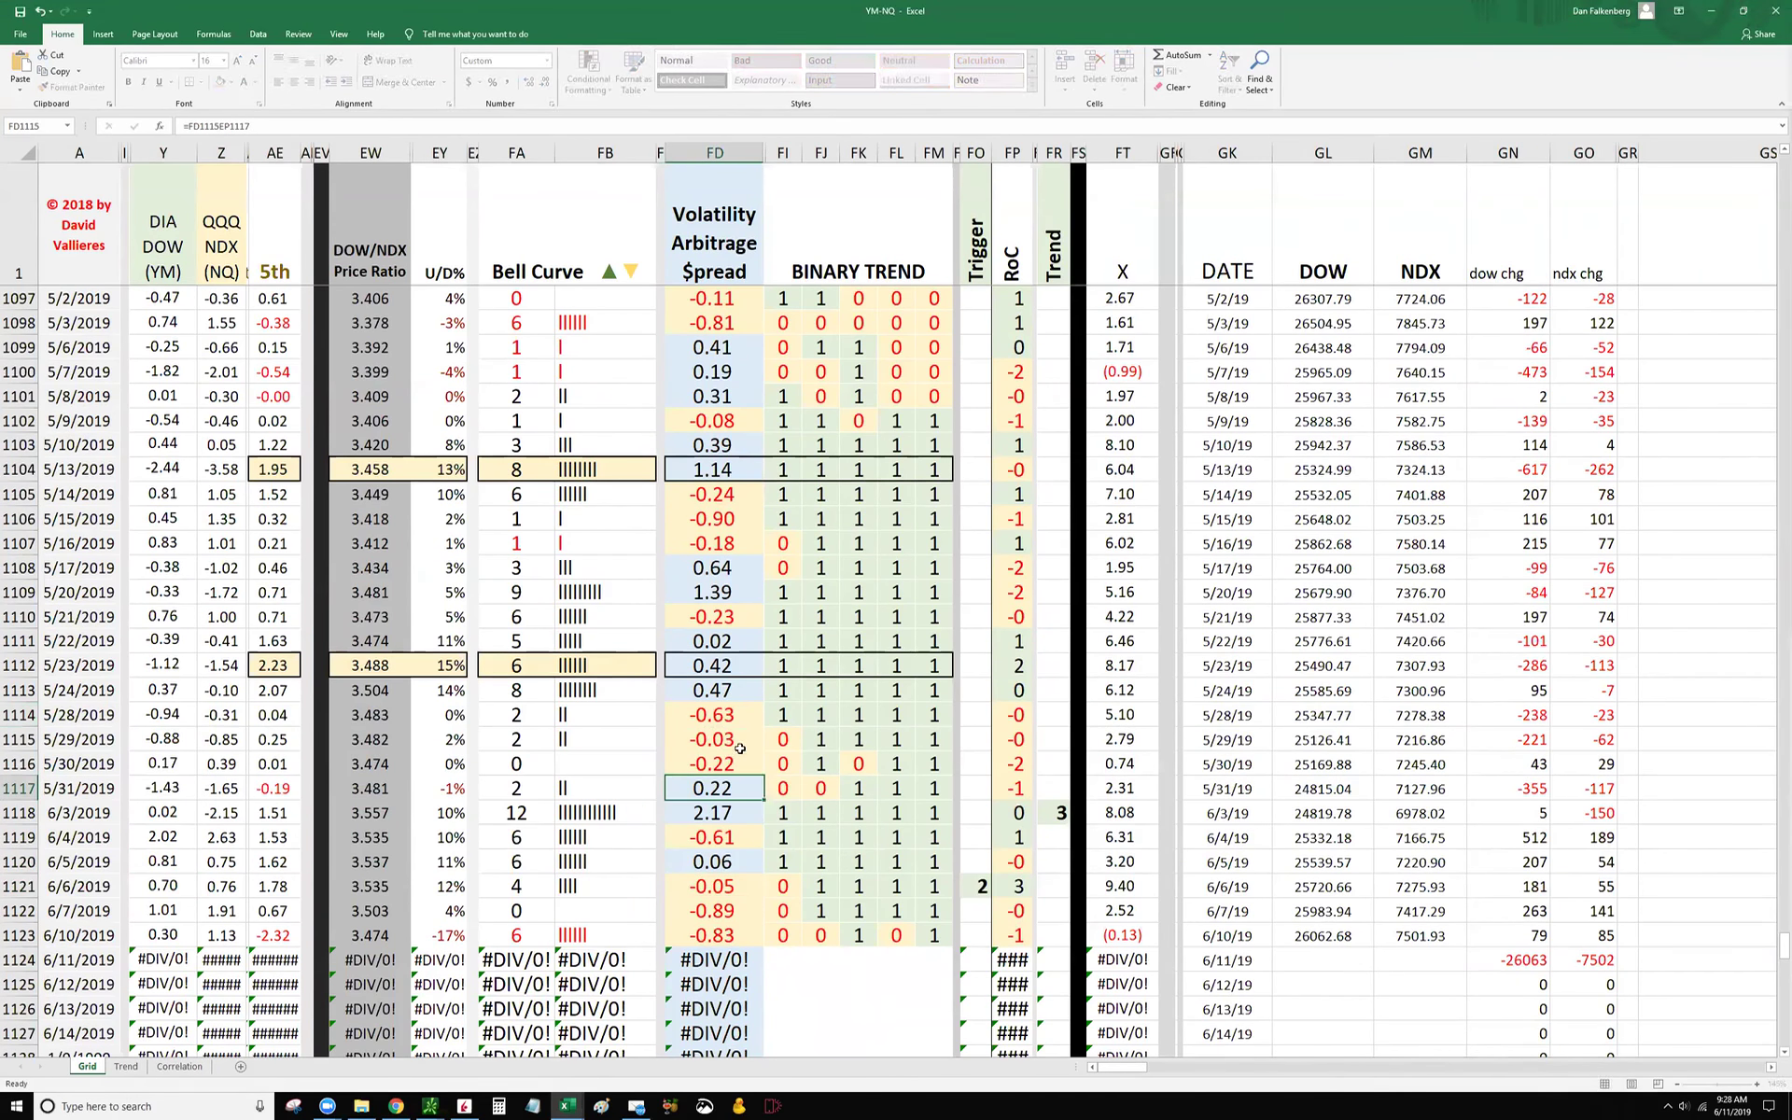
drag(740, 715, 736, 787)
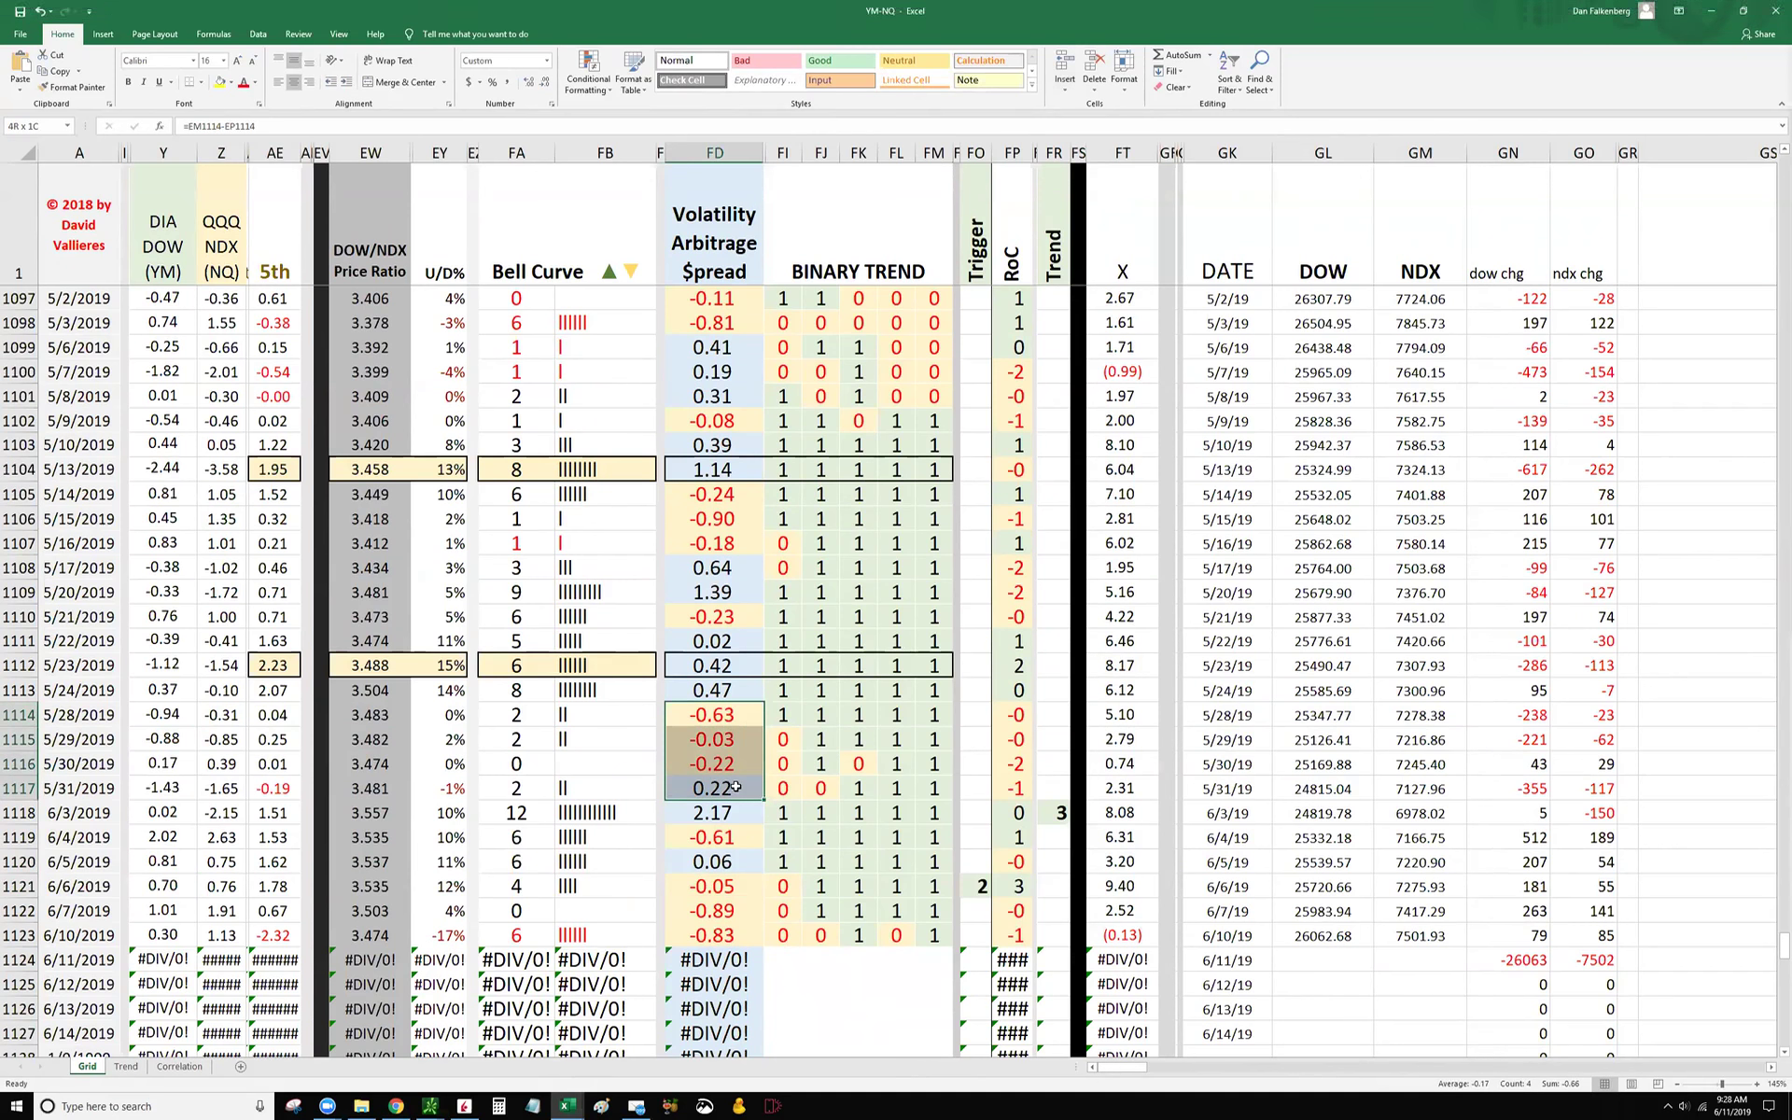
click(736, 787)
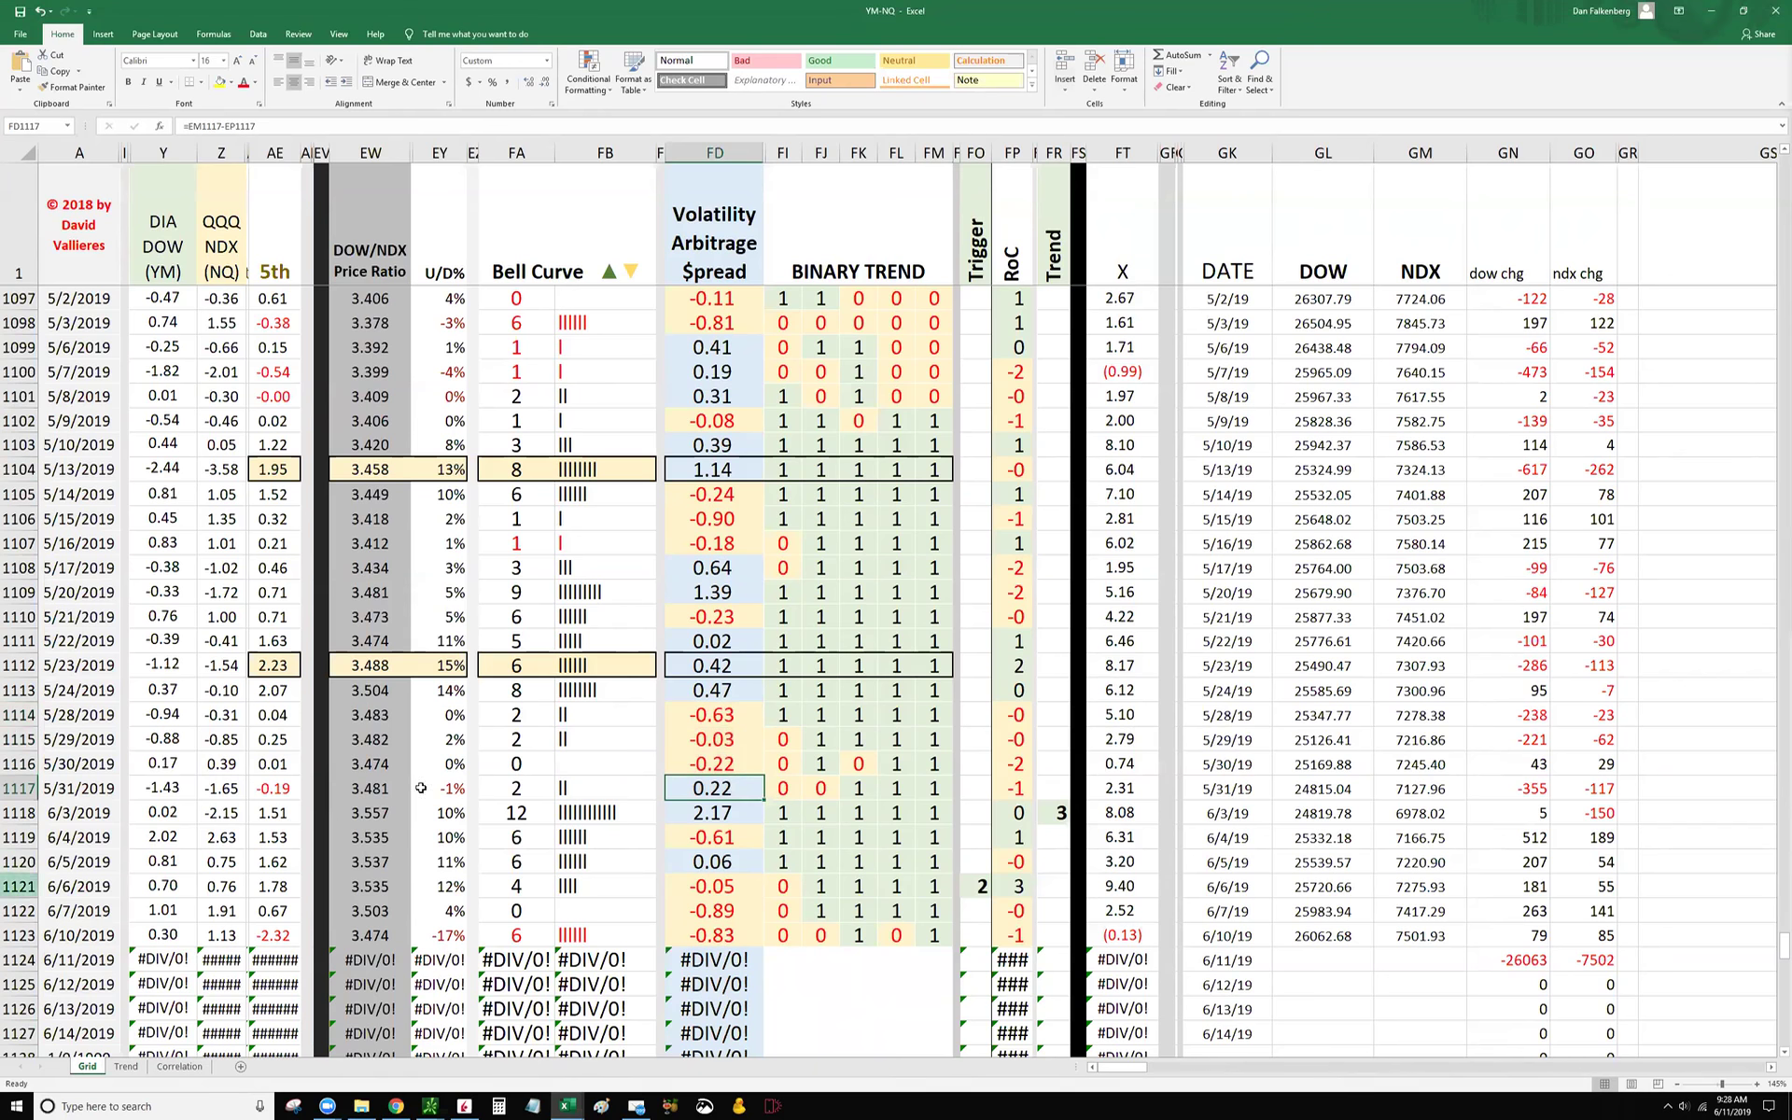
Step: Select the Volatility Arbitrage $pread values for 4/25 through 4/30/2019 to examine the month's final days, leaving their formulas unchanged
scroll(89, 626, up, 4)
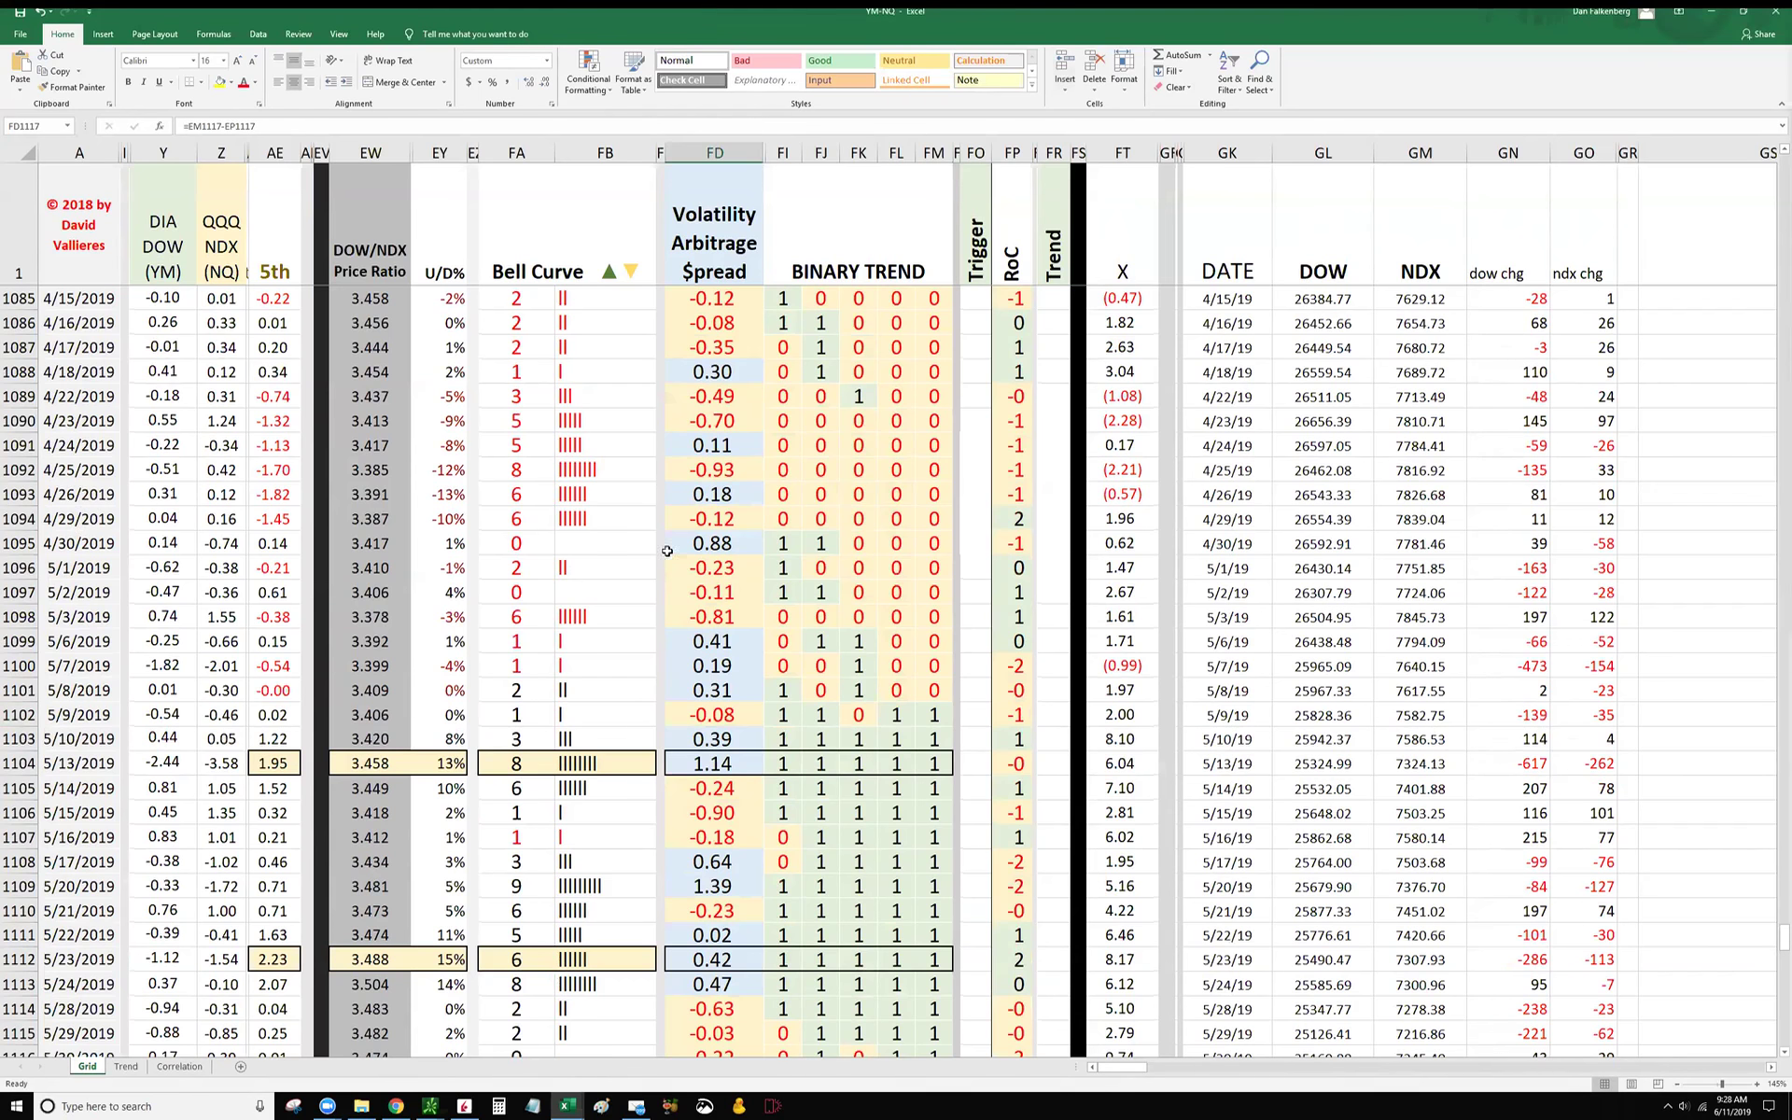
click(728, 543)
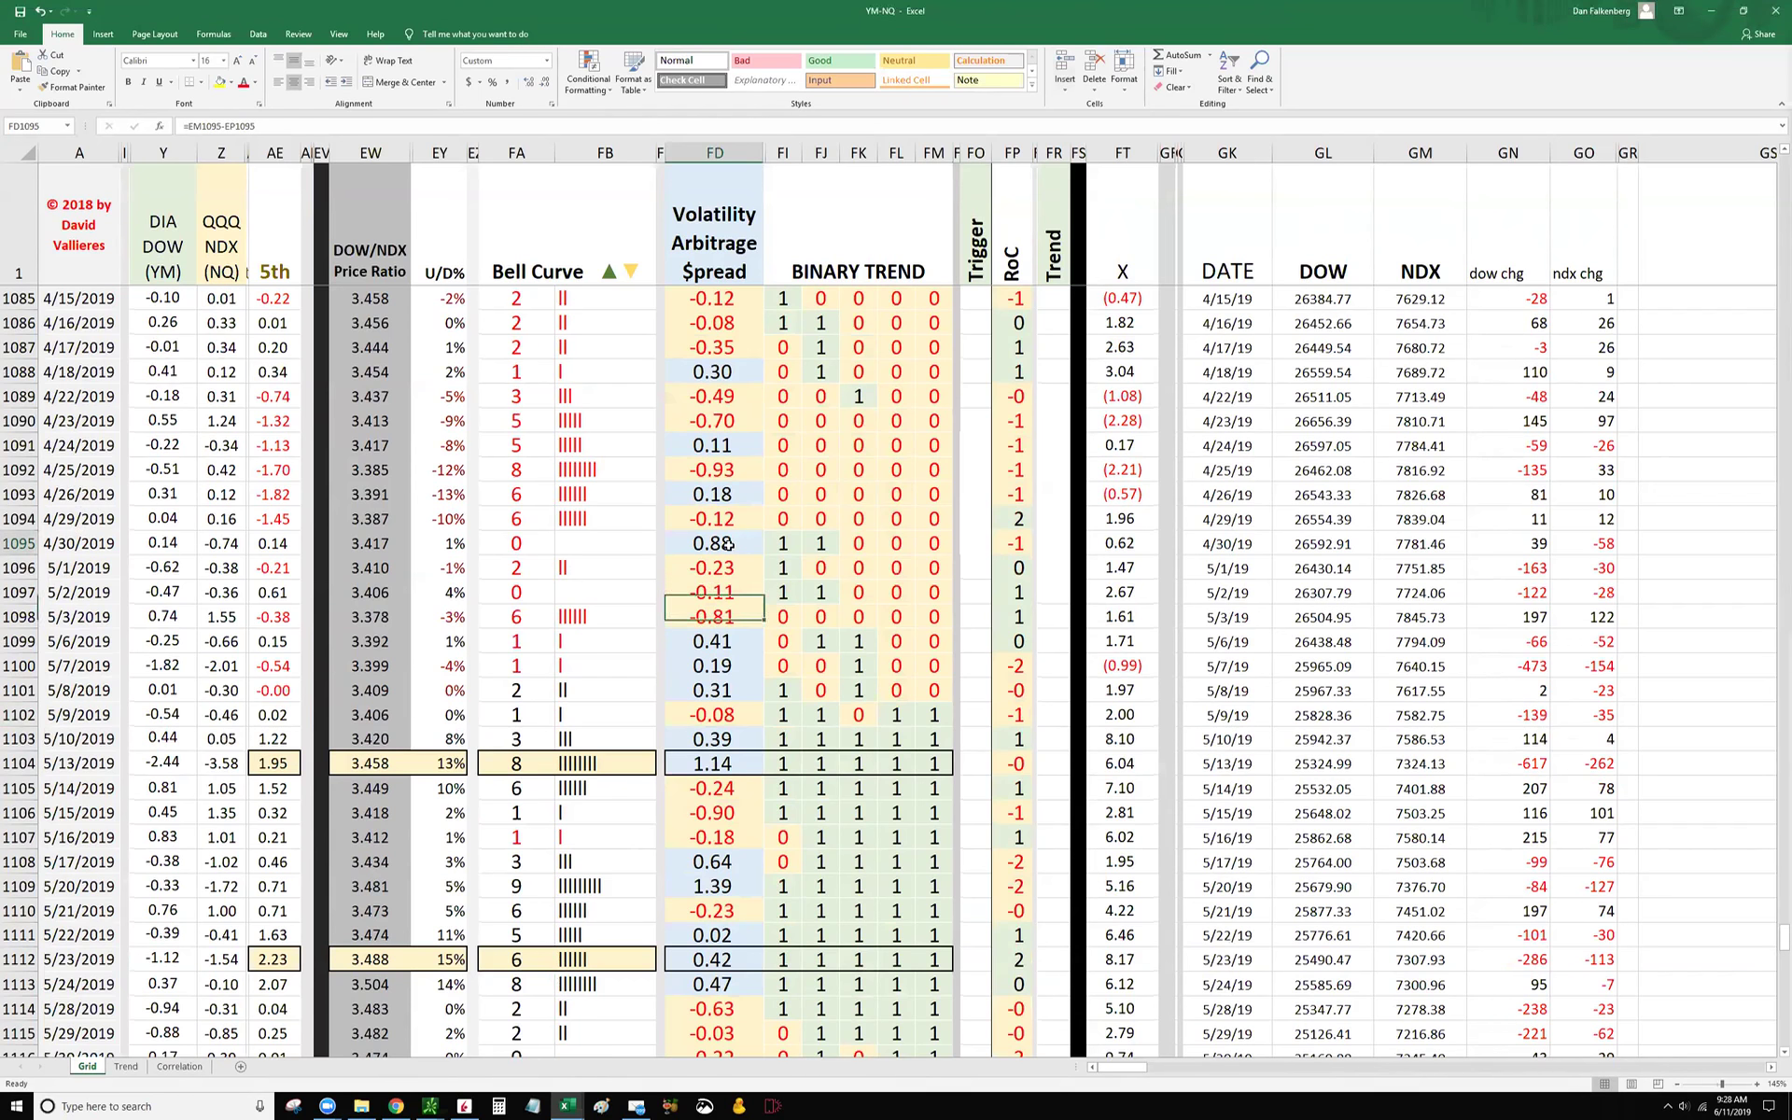
drag(727, 519, 726, 493)
double_click(727, 469)
key(Escape)
drag(746, 469, 743, 549)
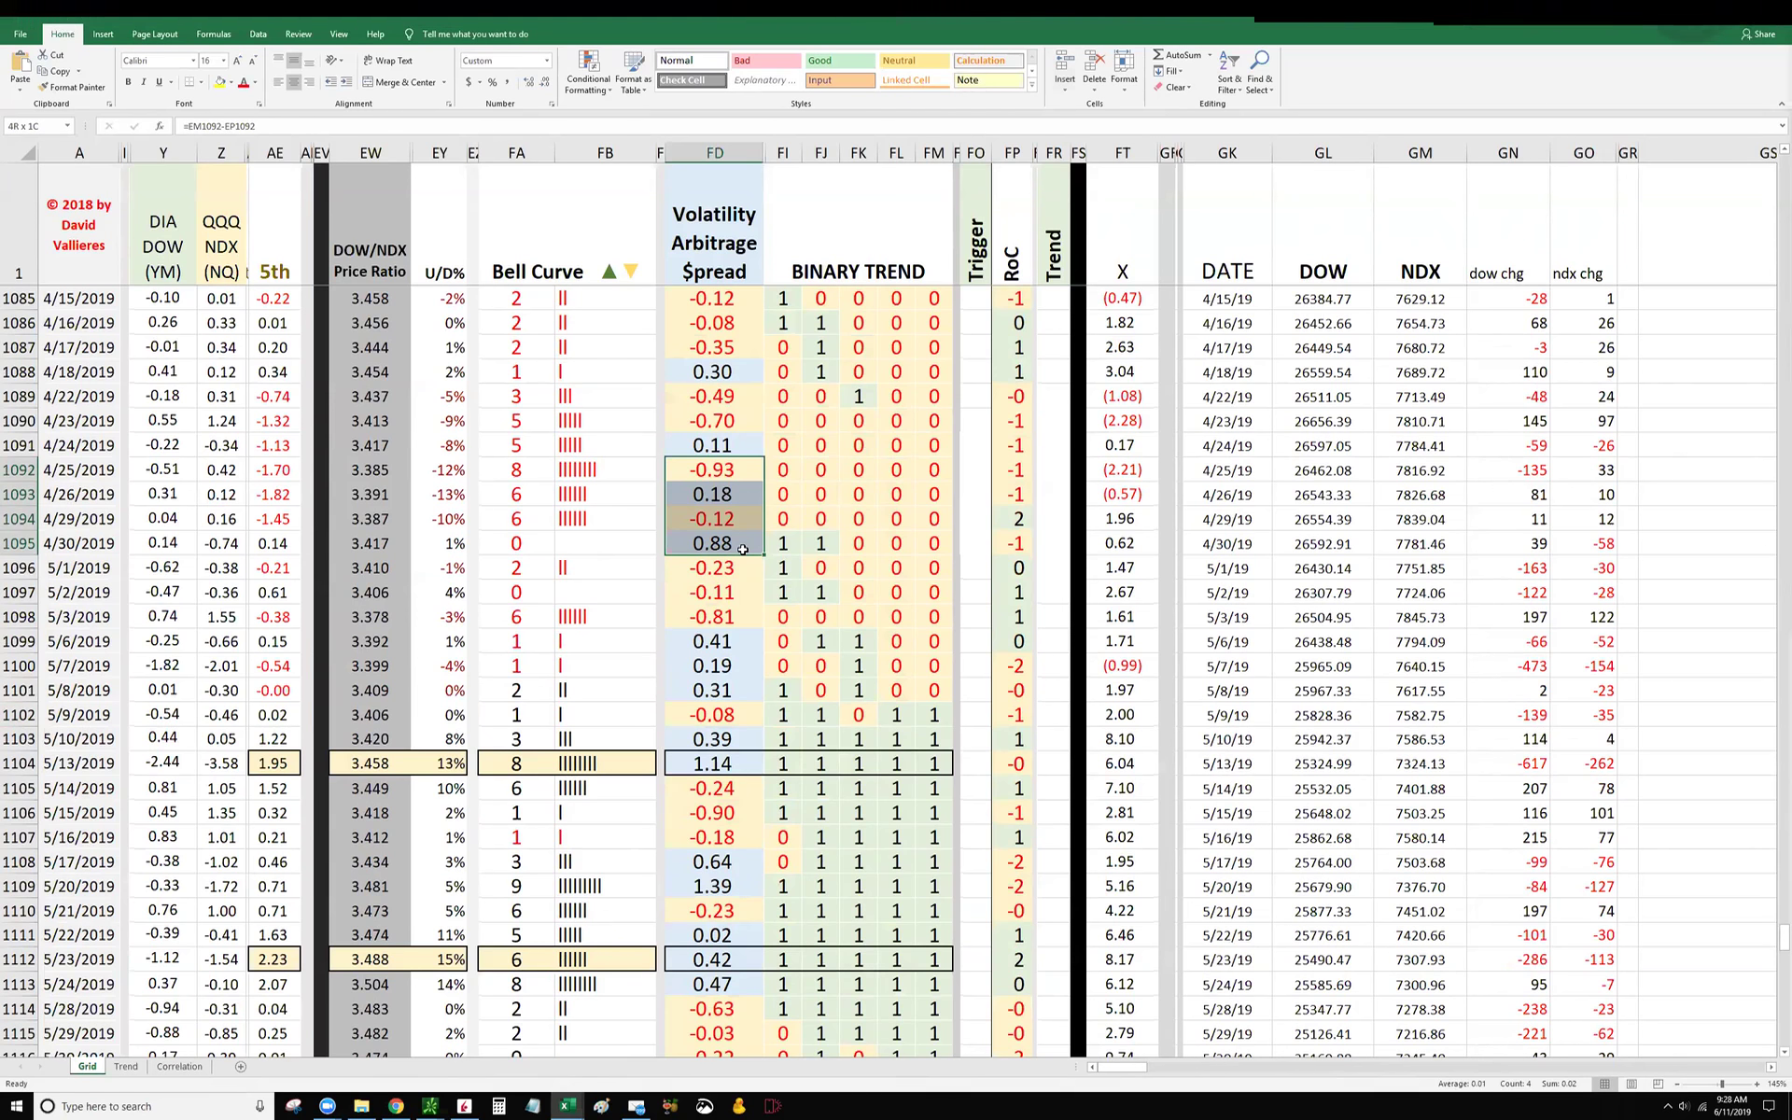
click(743, 549)
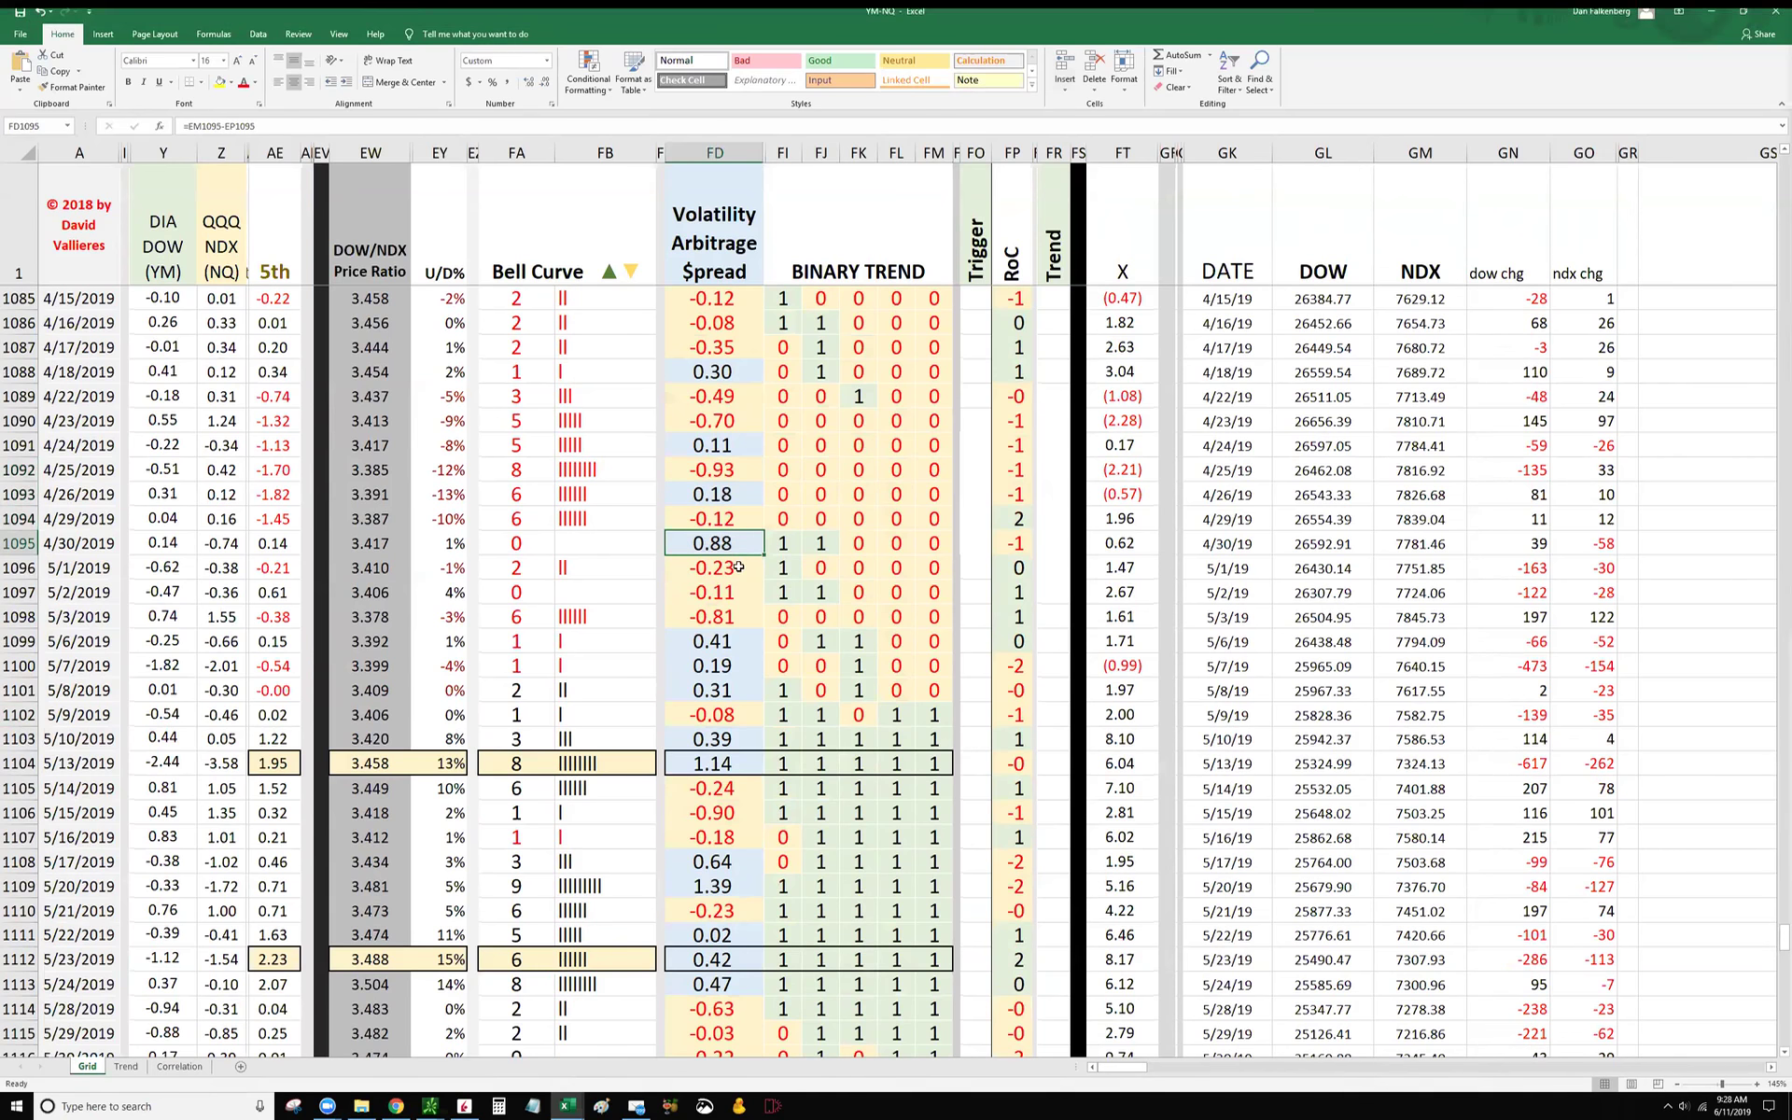
Step: Select the Volatility Arbitrage $pread values for 5/1 through 5/6/2019 to examine the start of May, leaving their formulas unchanged
double_click(736, 572)
key(Escape)
double_click(737, 572)
key(Escape)
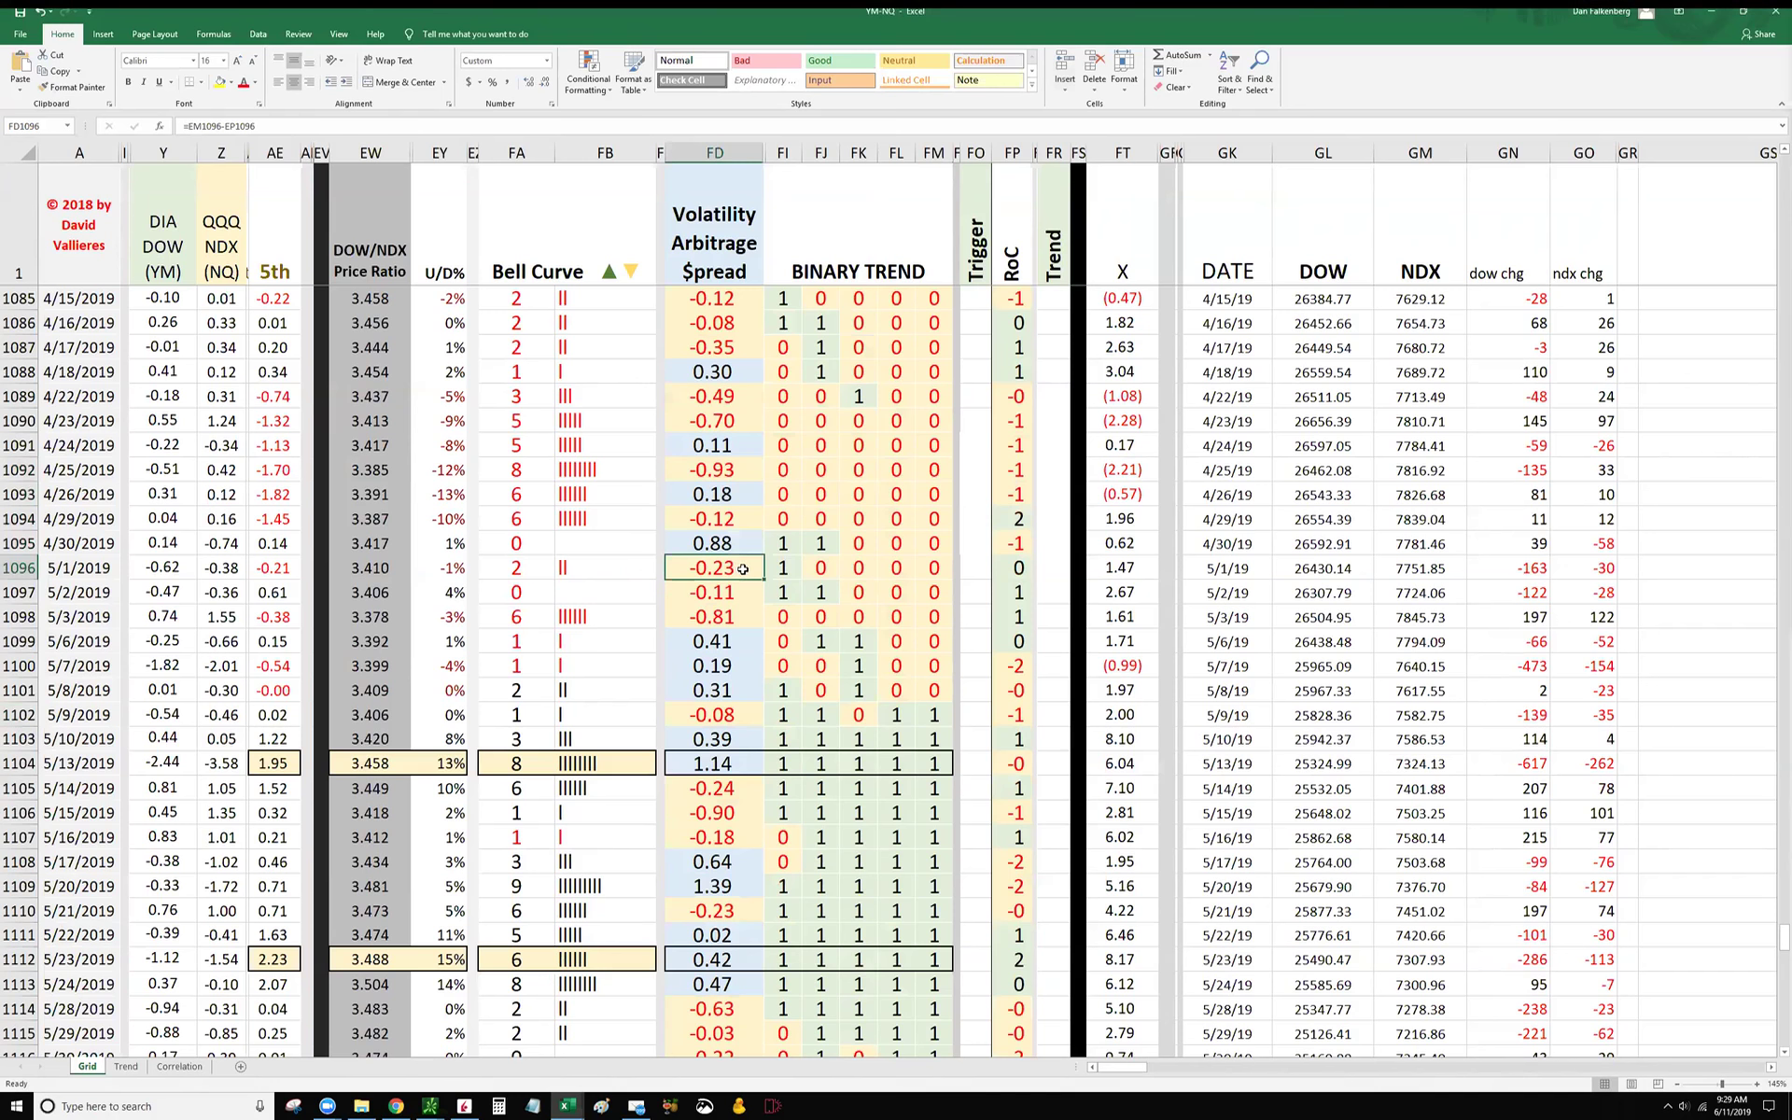
double_click(743, 569)
key(Escape)
double_click(647, 563)
key(Escape)
drag(708, 568, 696, 644)
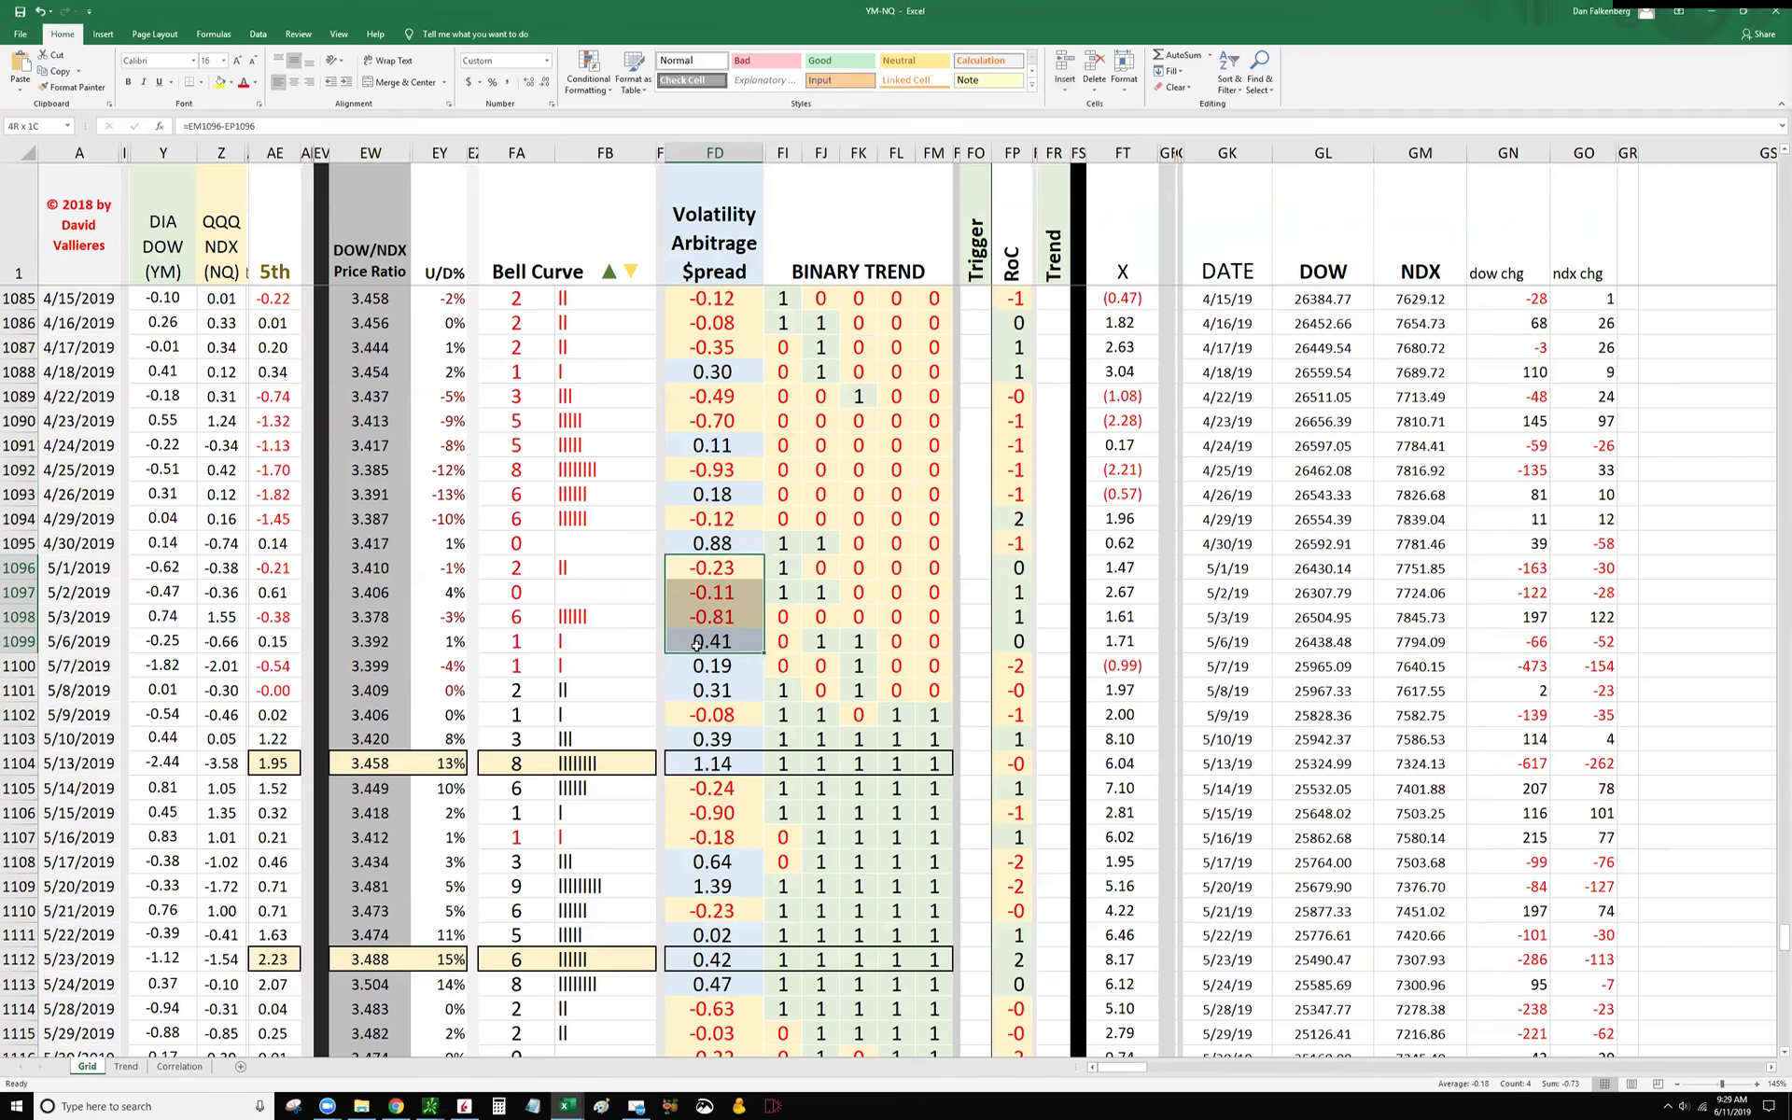
click(696, 642)
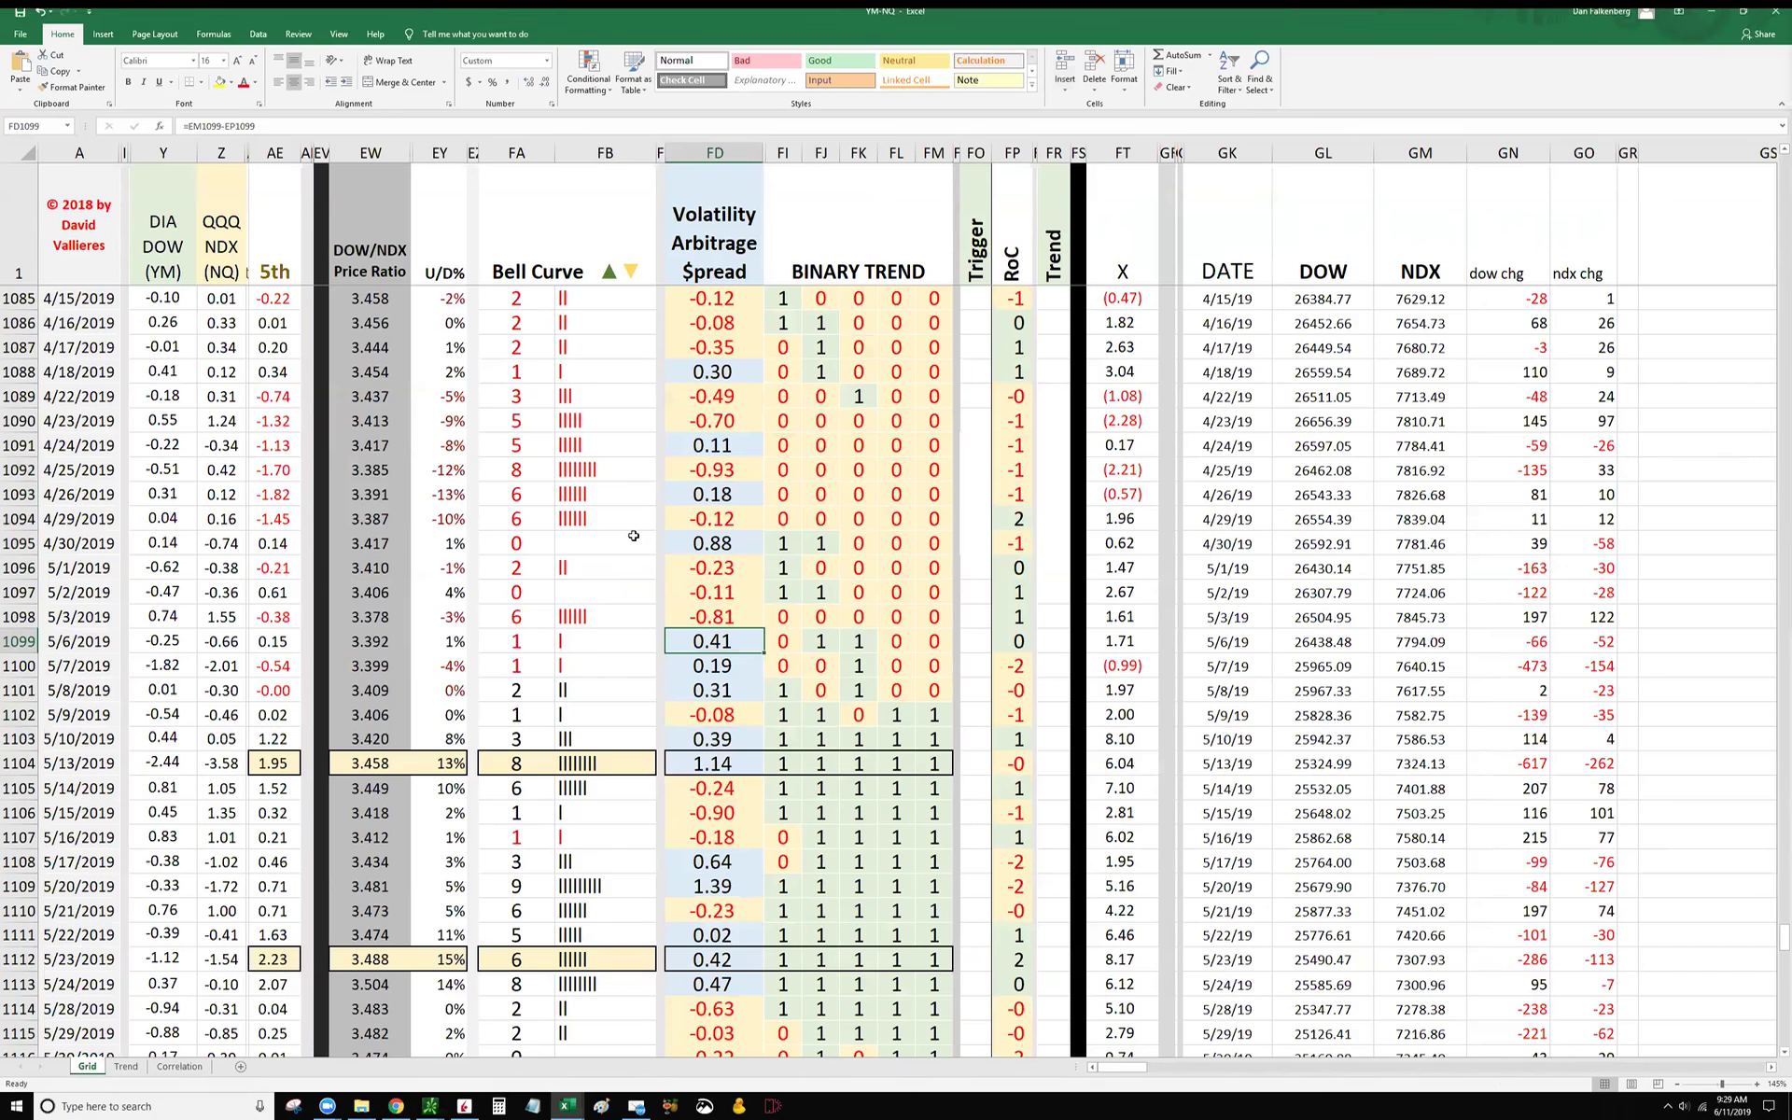
Step: Select the Volatility Arbitrage $pread values for 4/1 through 4/3/2019 to examine the start of April
scroll(633, 535, up, 6)
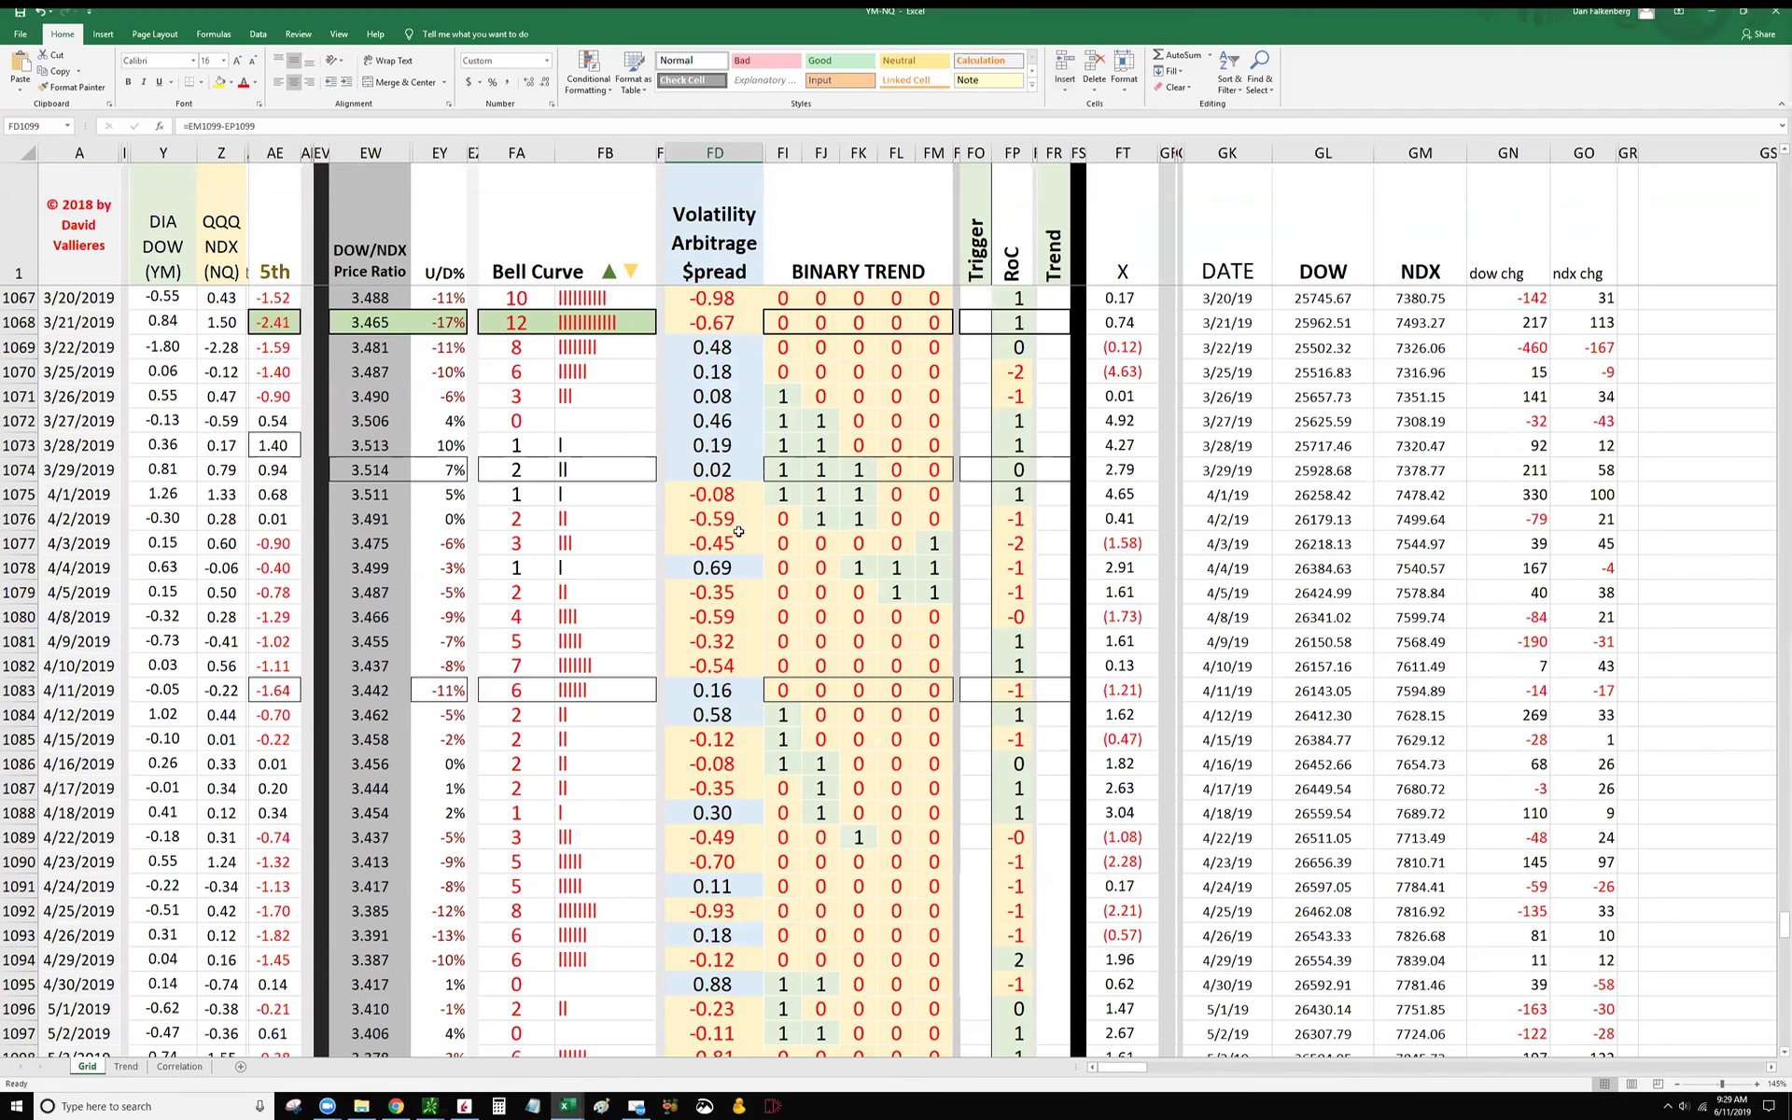
drag(741, 492, 746, 544)
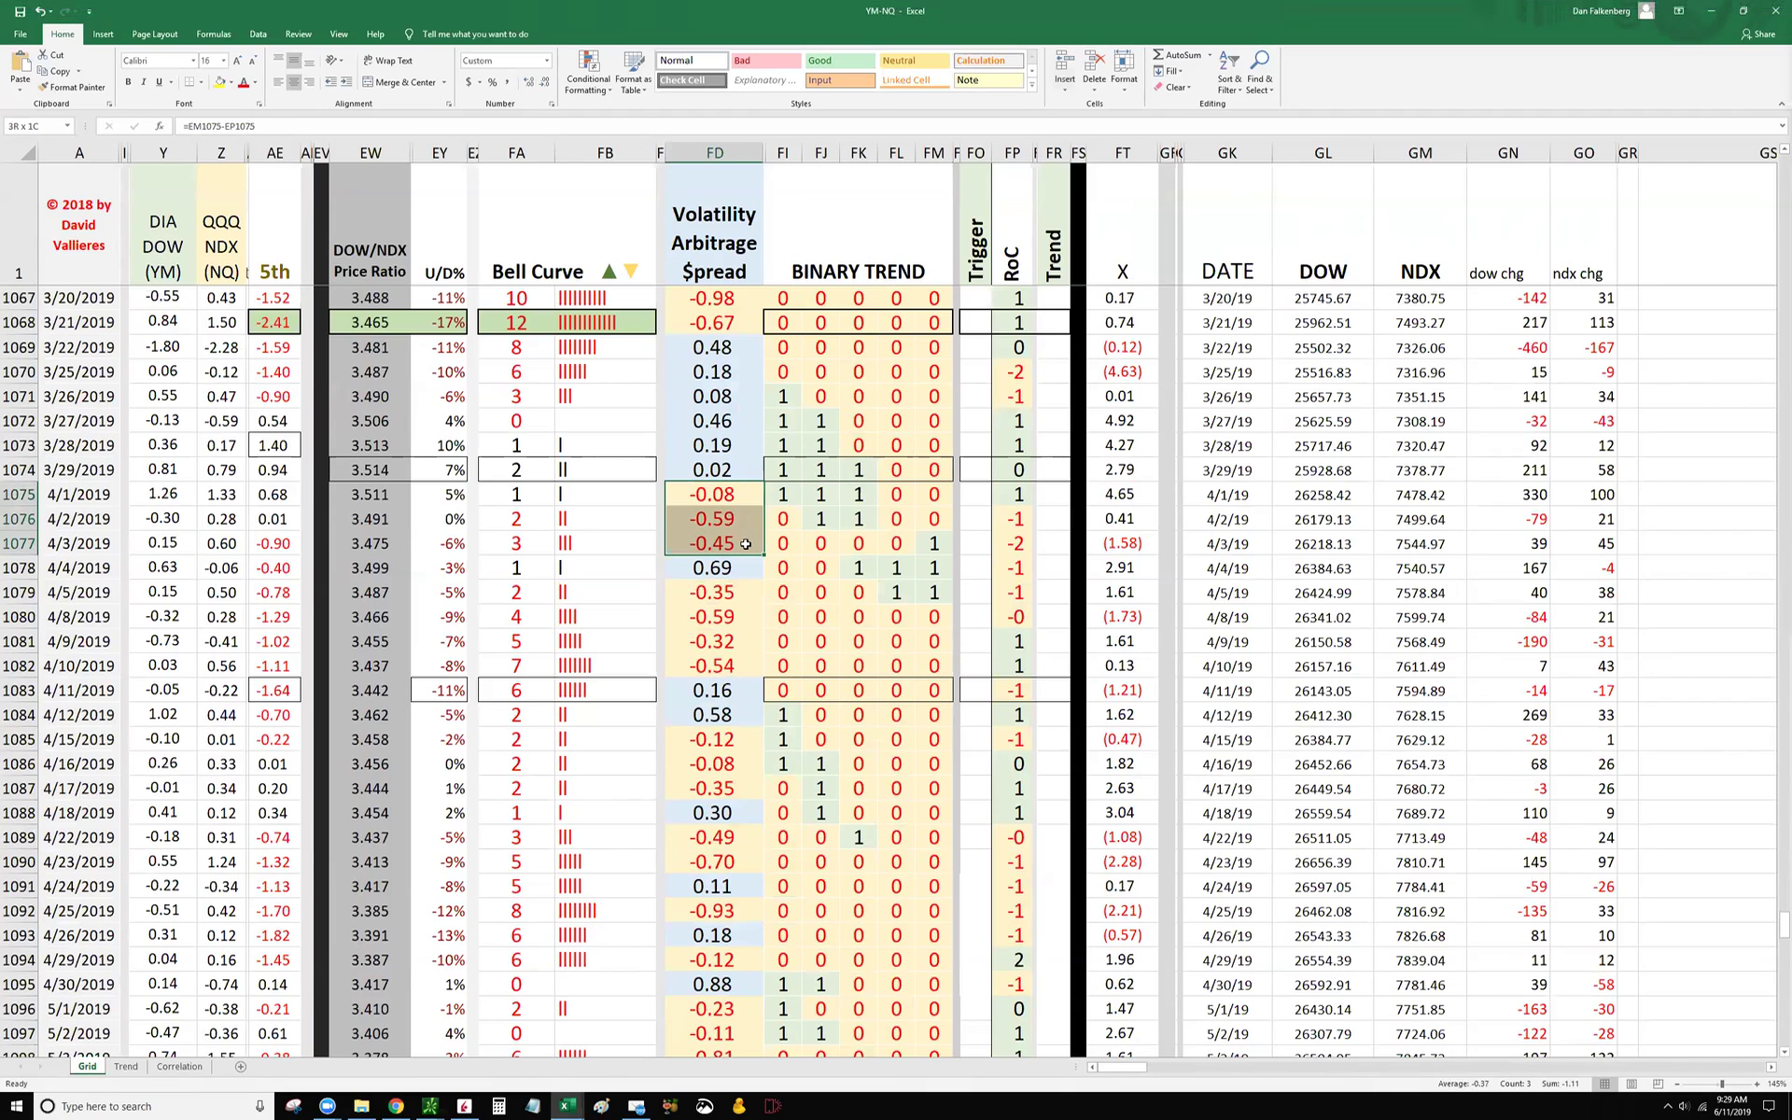
click(746, 544)
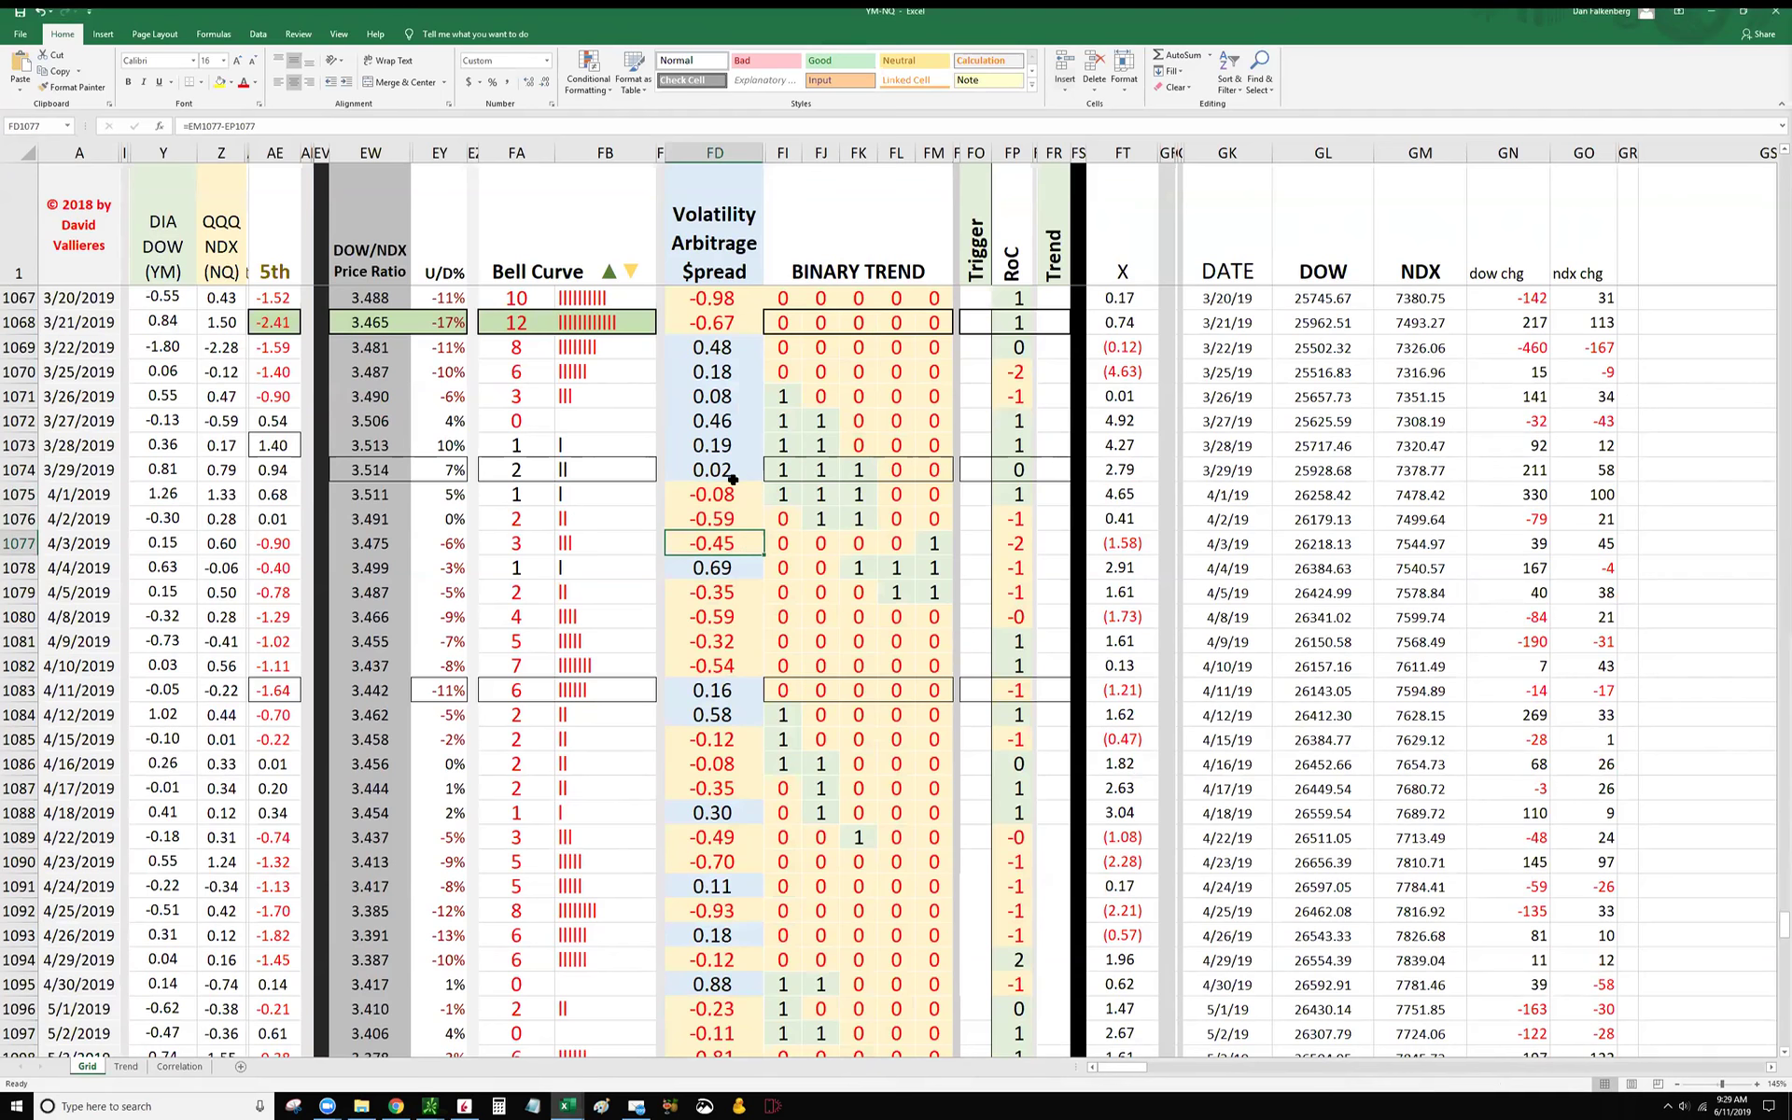
Step: Examine the Grid sheet's spread history from April back to early January 2019, and return to the latest May and June rows
scroll(740, 488, up, 6)
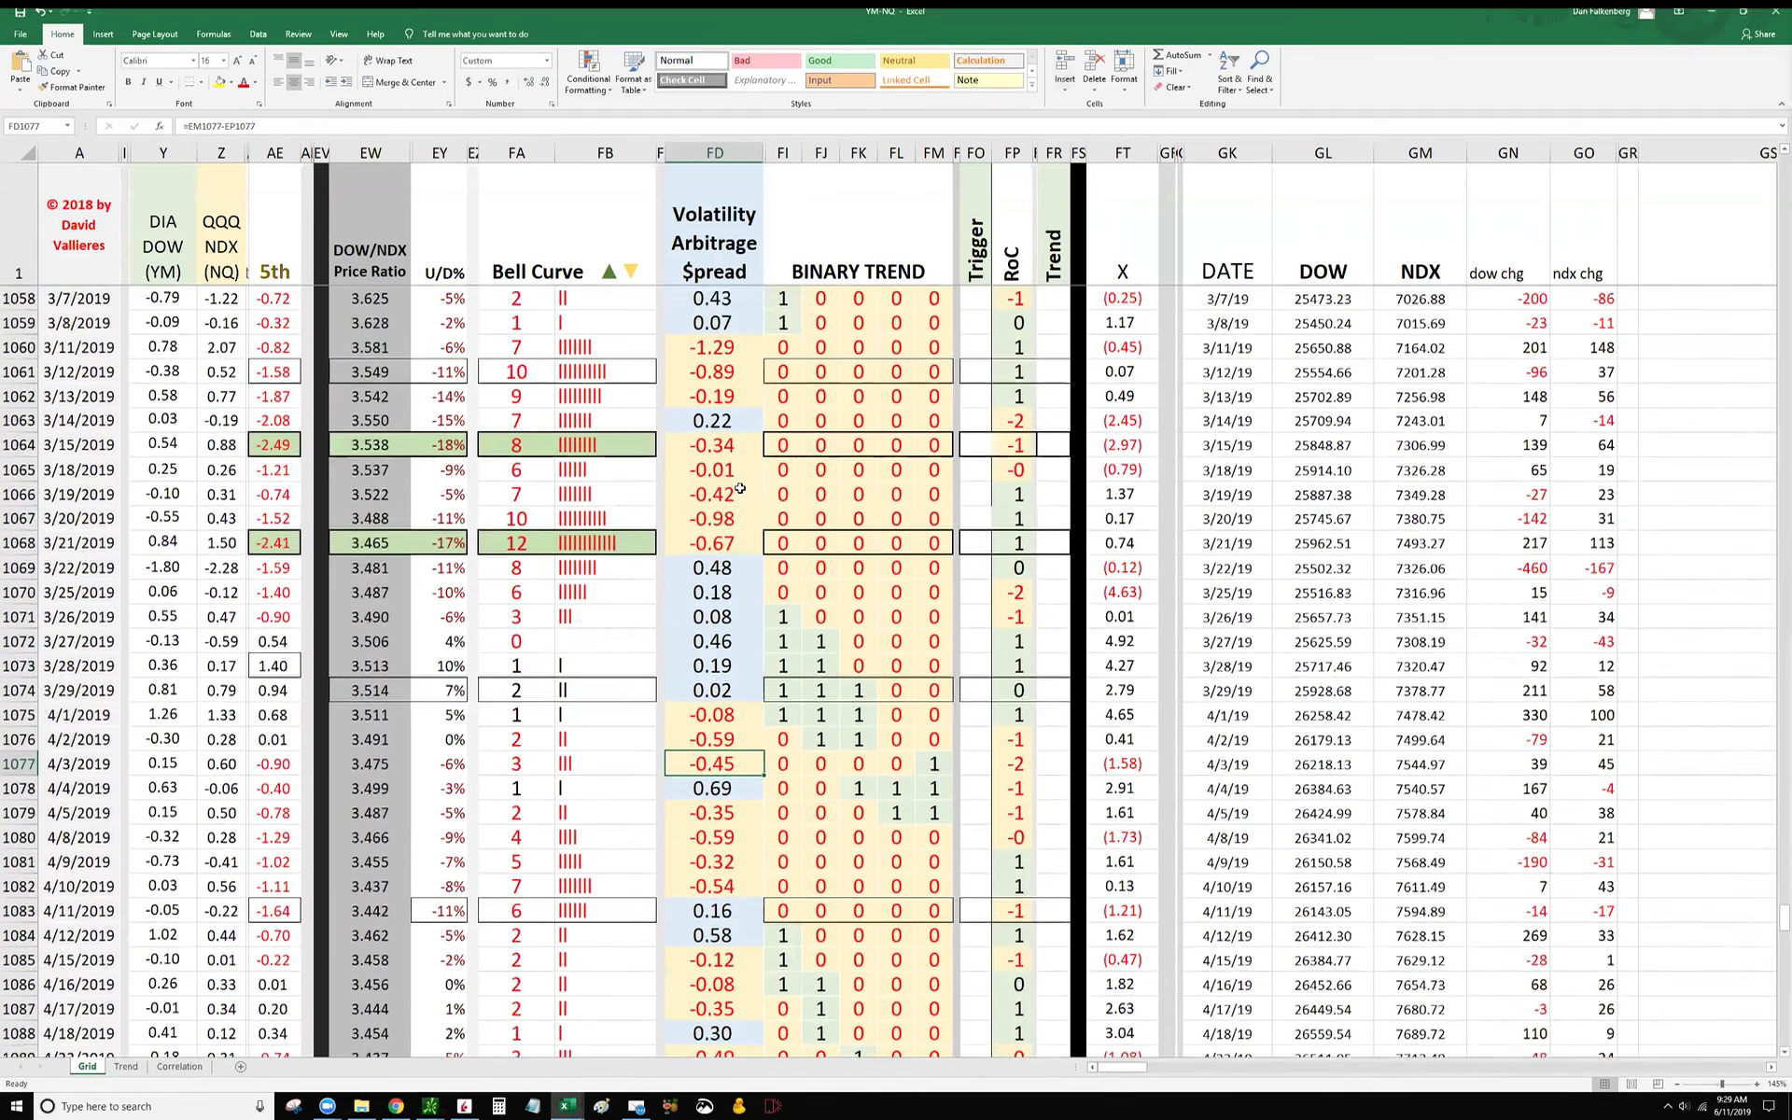
scroll(740, 488, up, 1)
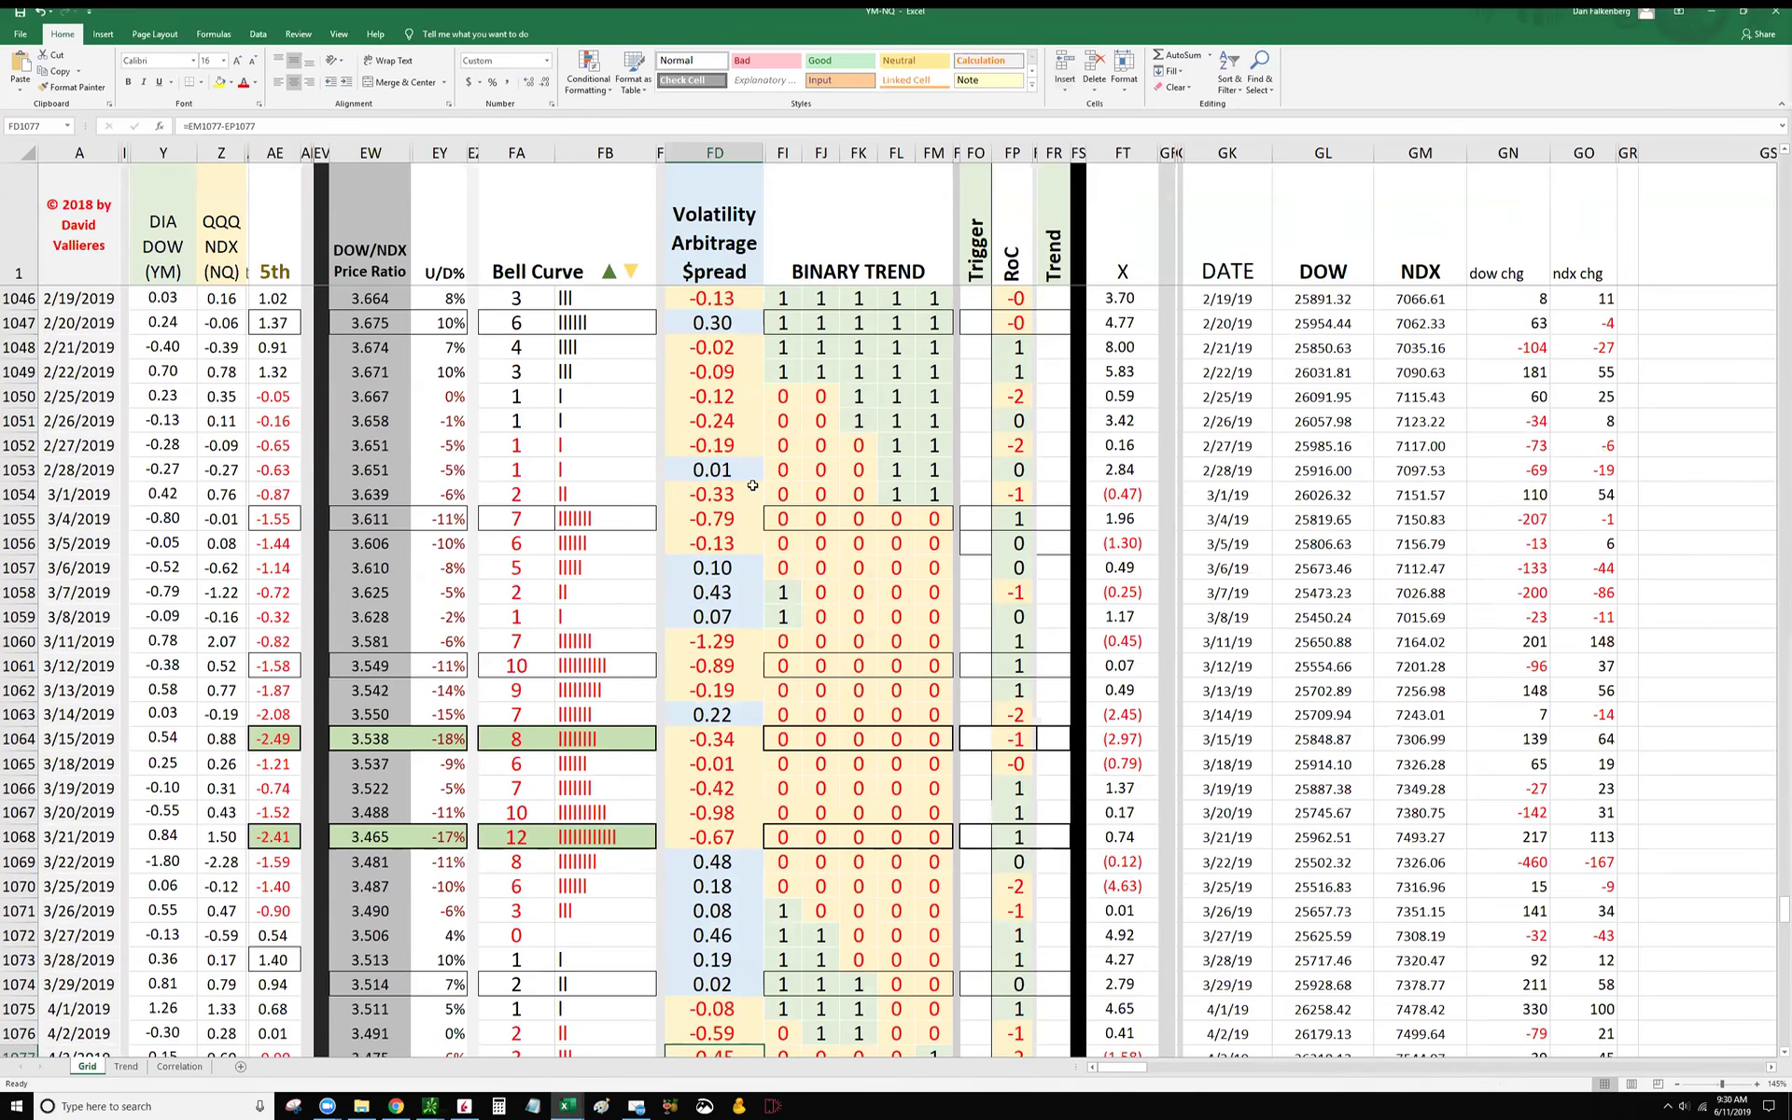
scroll(752, 486, up, 5)
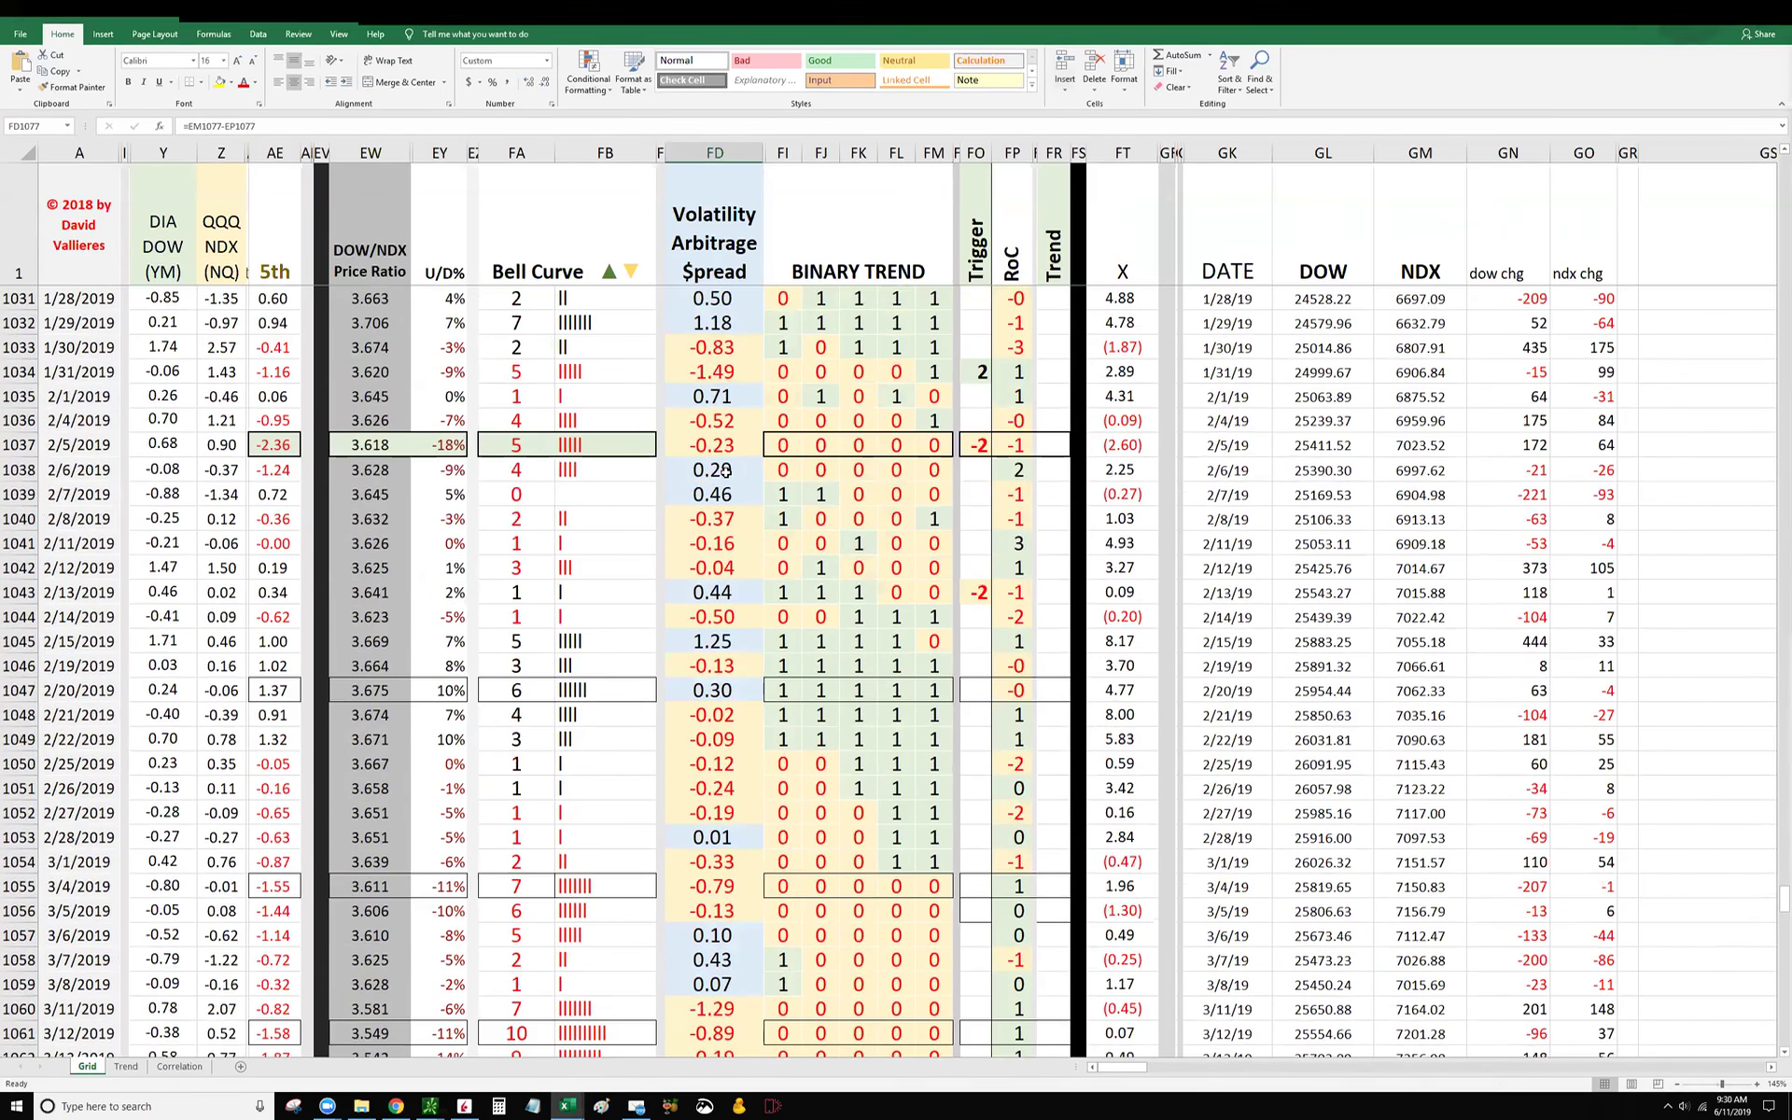
scroll(725, 470, up, 1)
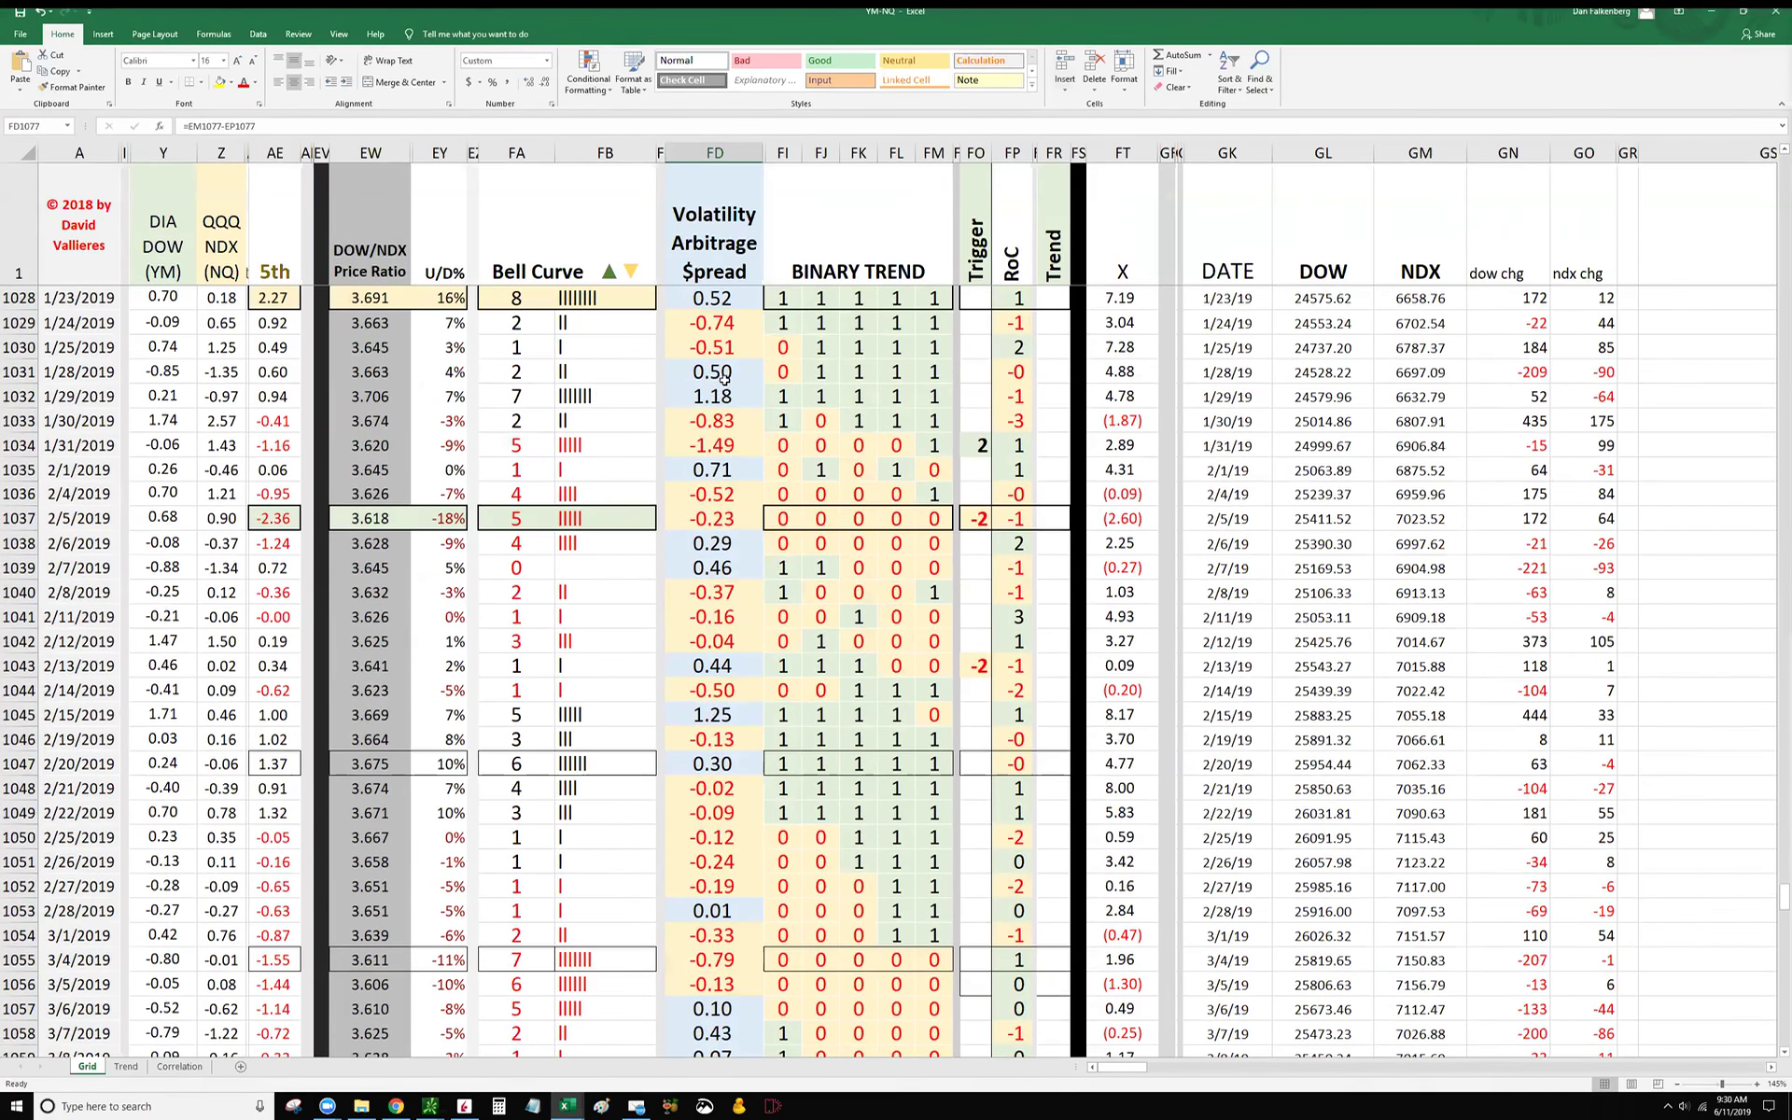
scroll(724, 392, up, 5)
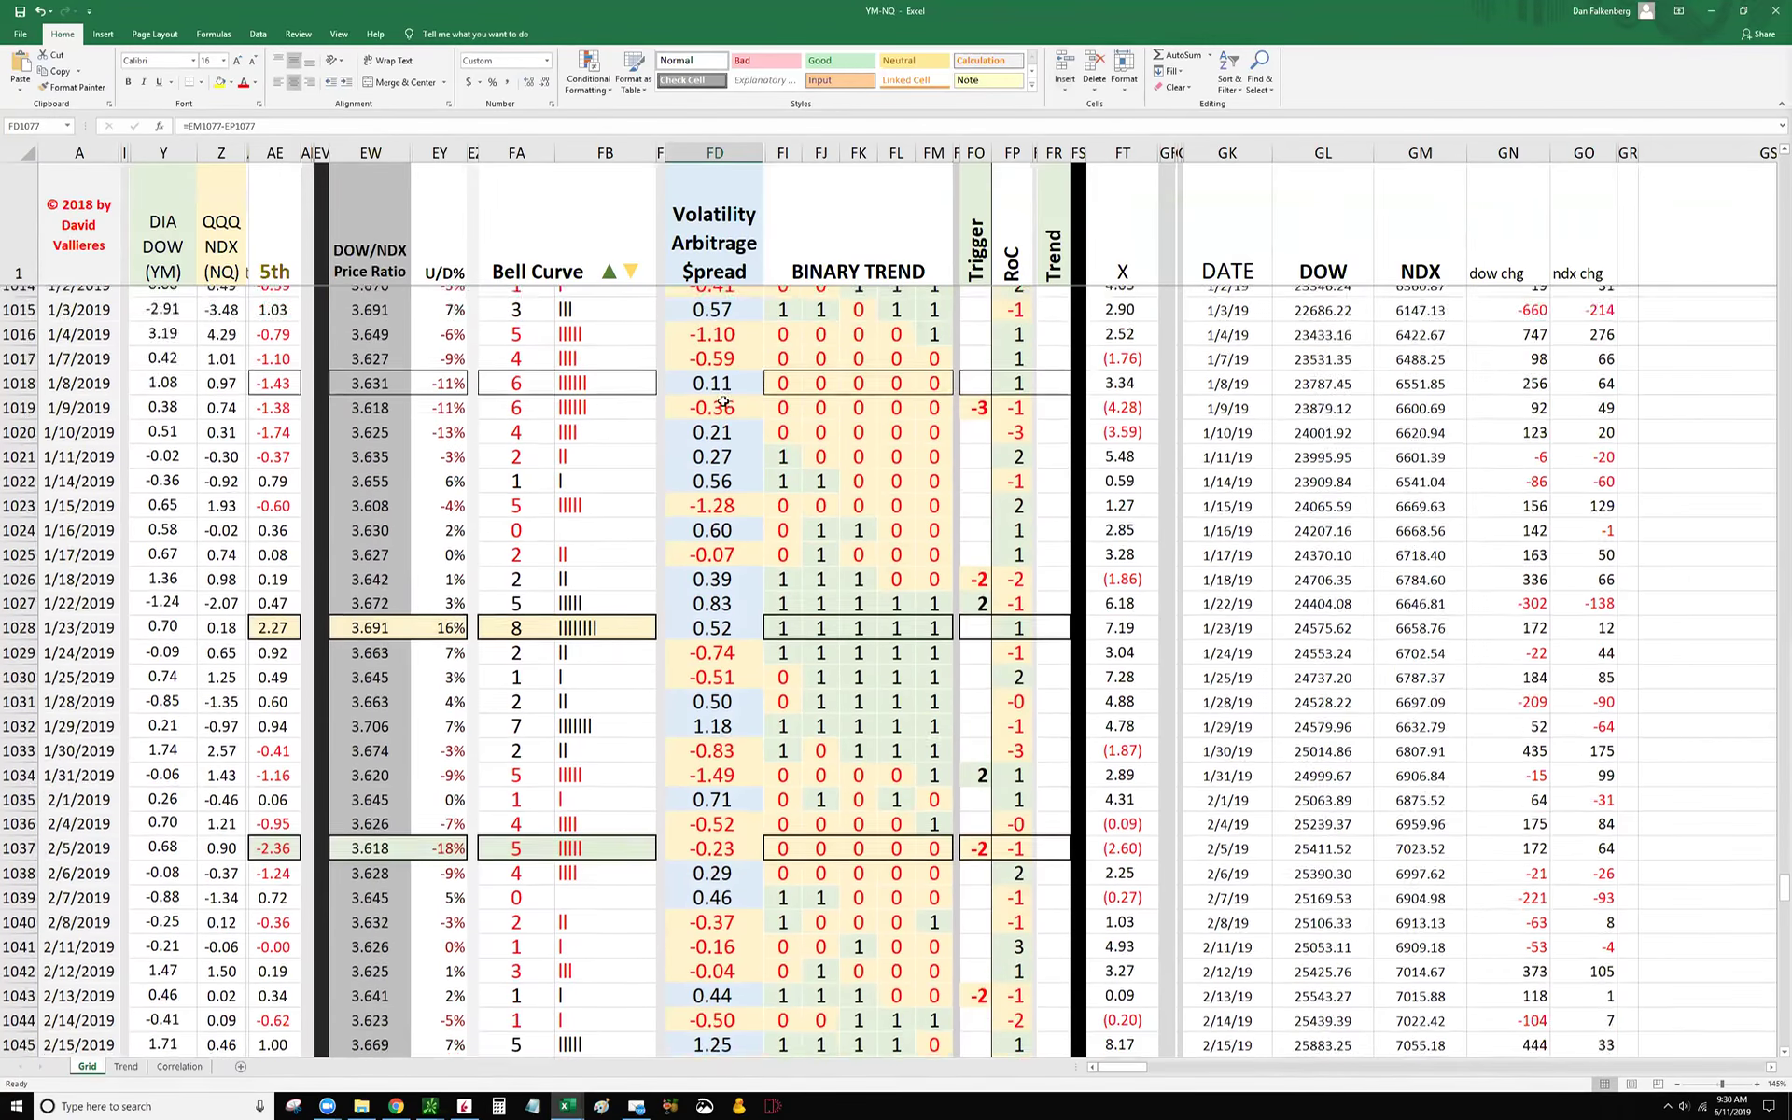
scroll(737, 448, down, 18)
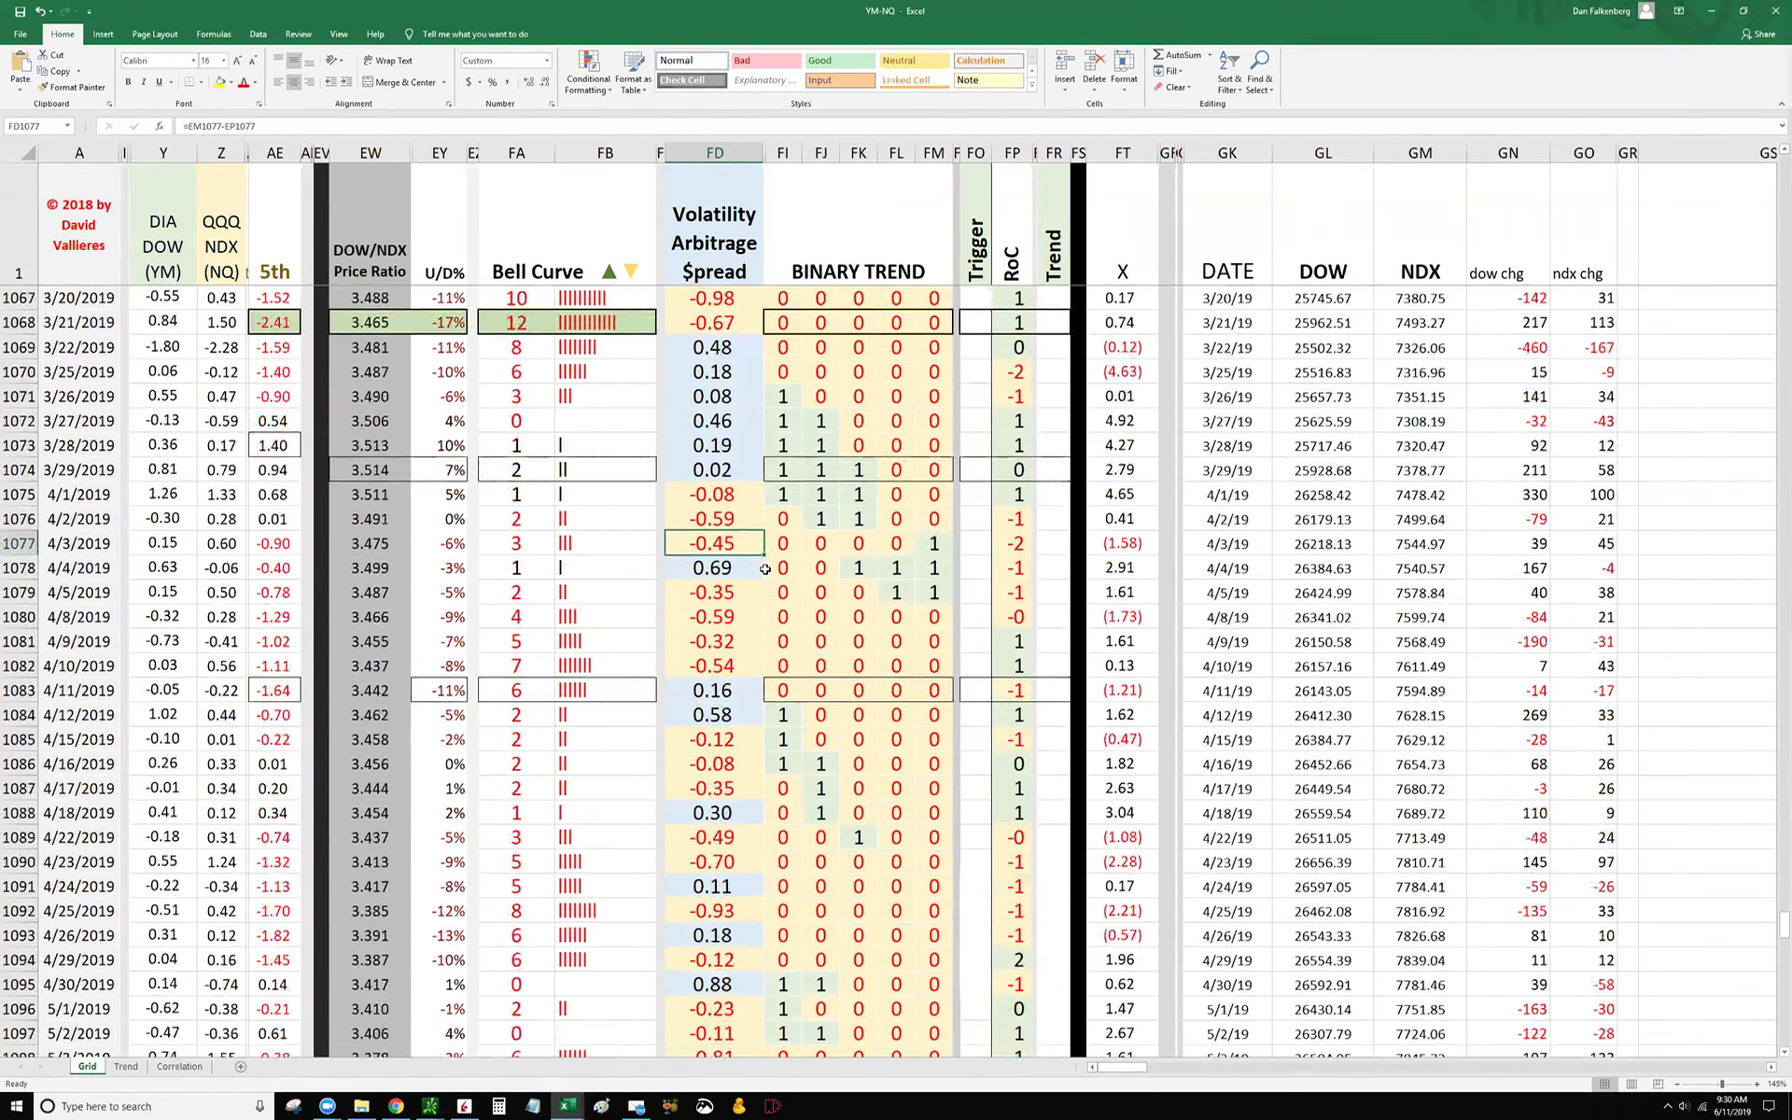
scroll(765, 568, down, 16)
scroll(767, 563, up, 4)
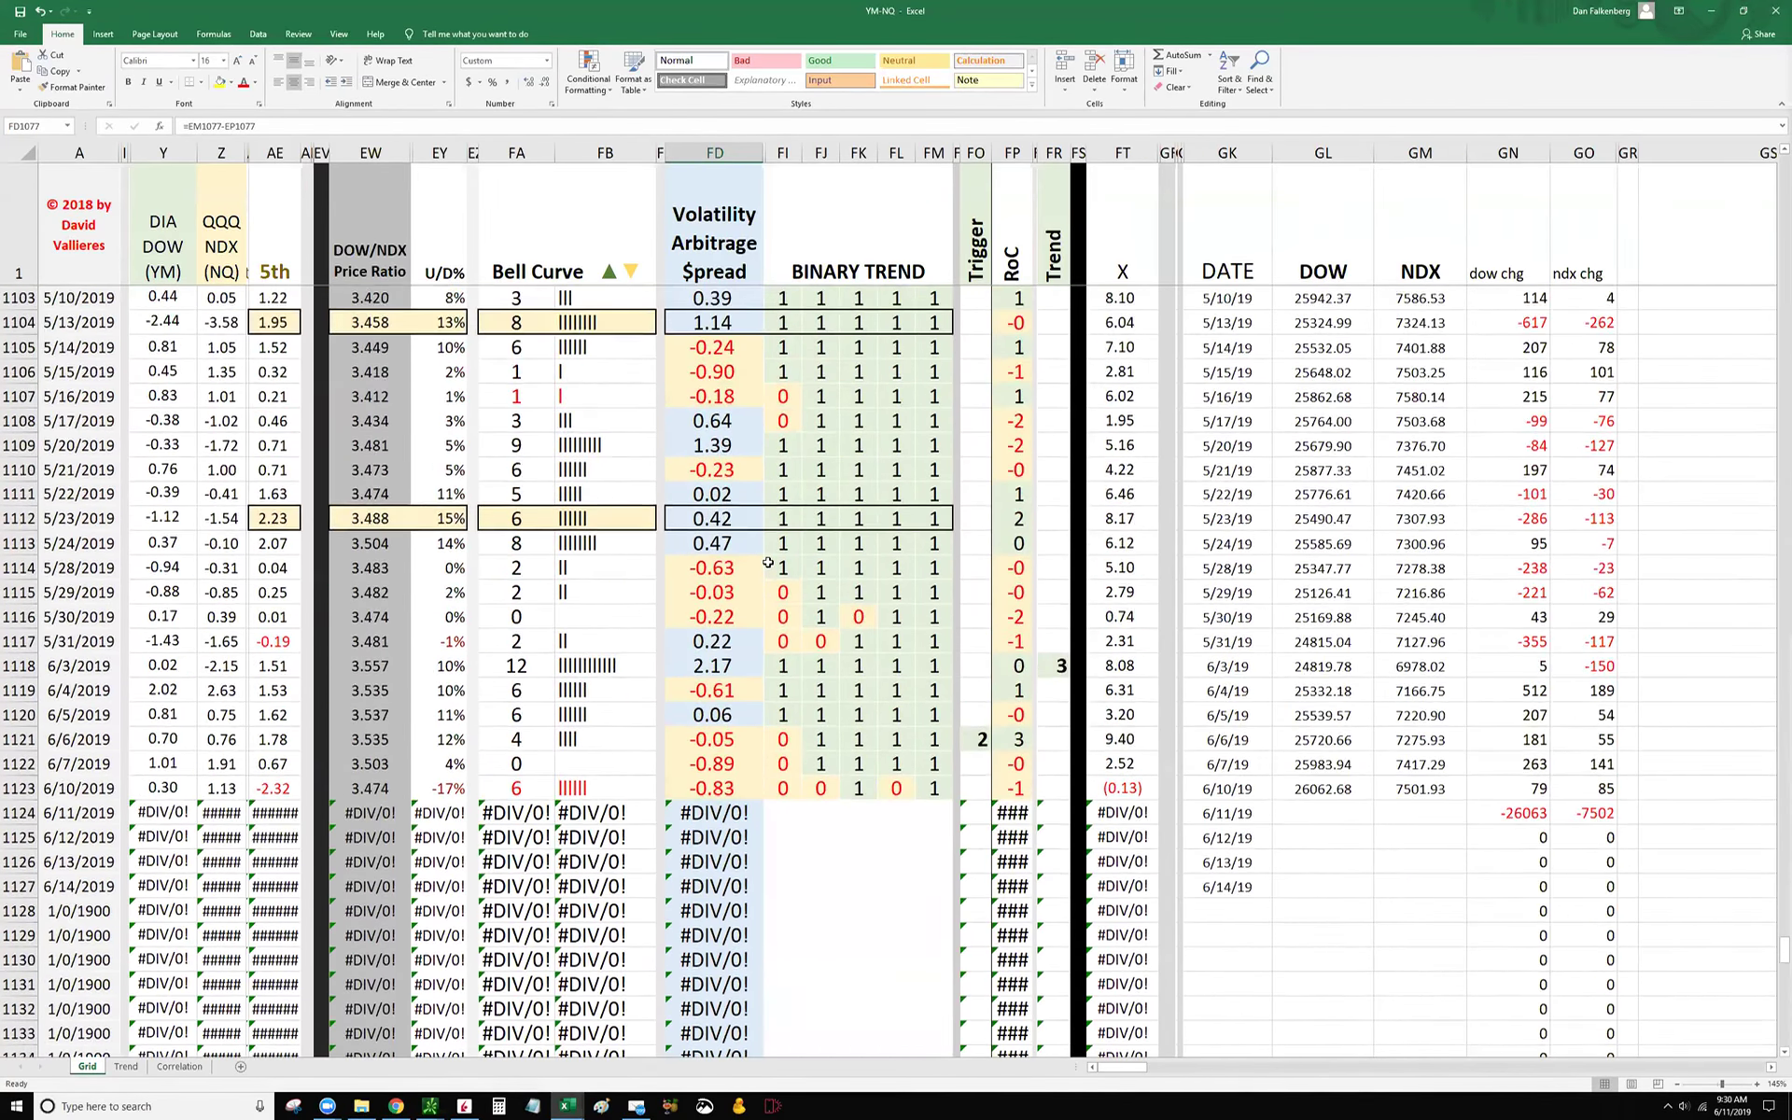
scroll(767, 562, up, 1)
Step: Restore the maximized YM-NQ workbook window, place it over the thinkorswim charts, and make it taller to show 5/7 through 6/12/2019
drag(1075, 16, 929, 100)
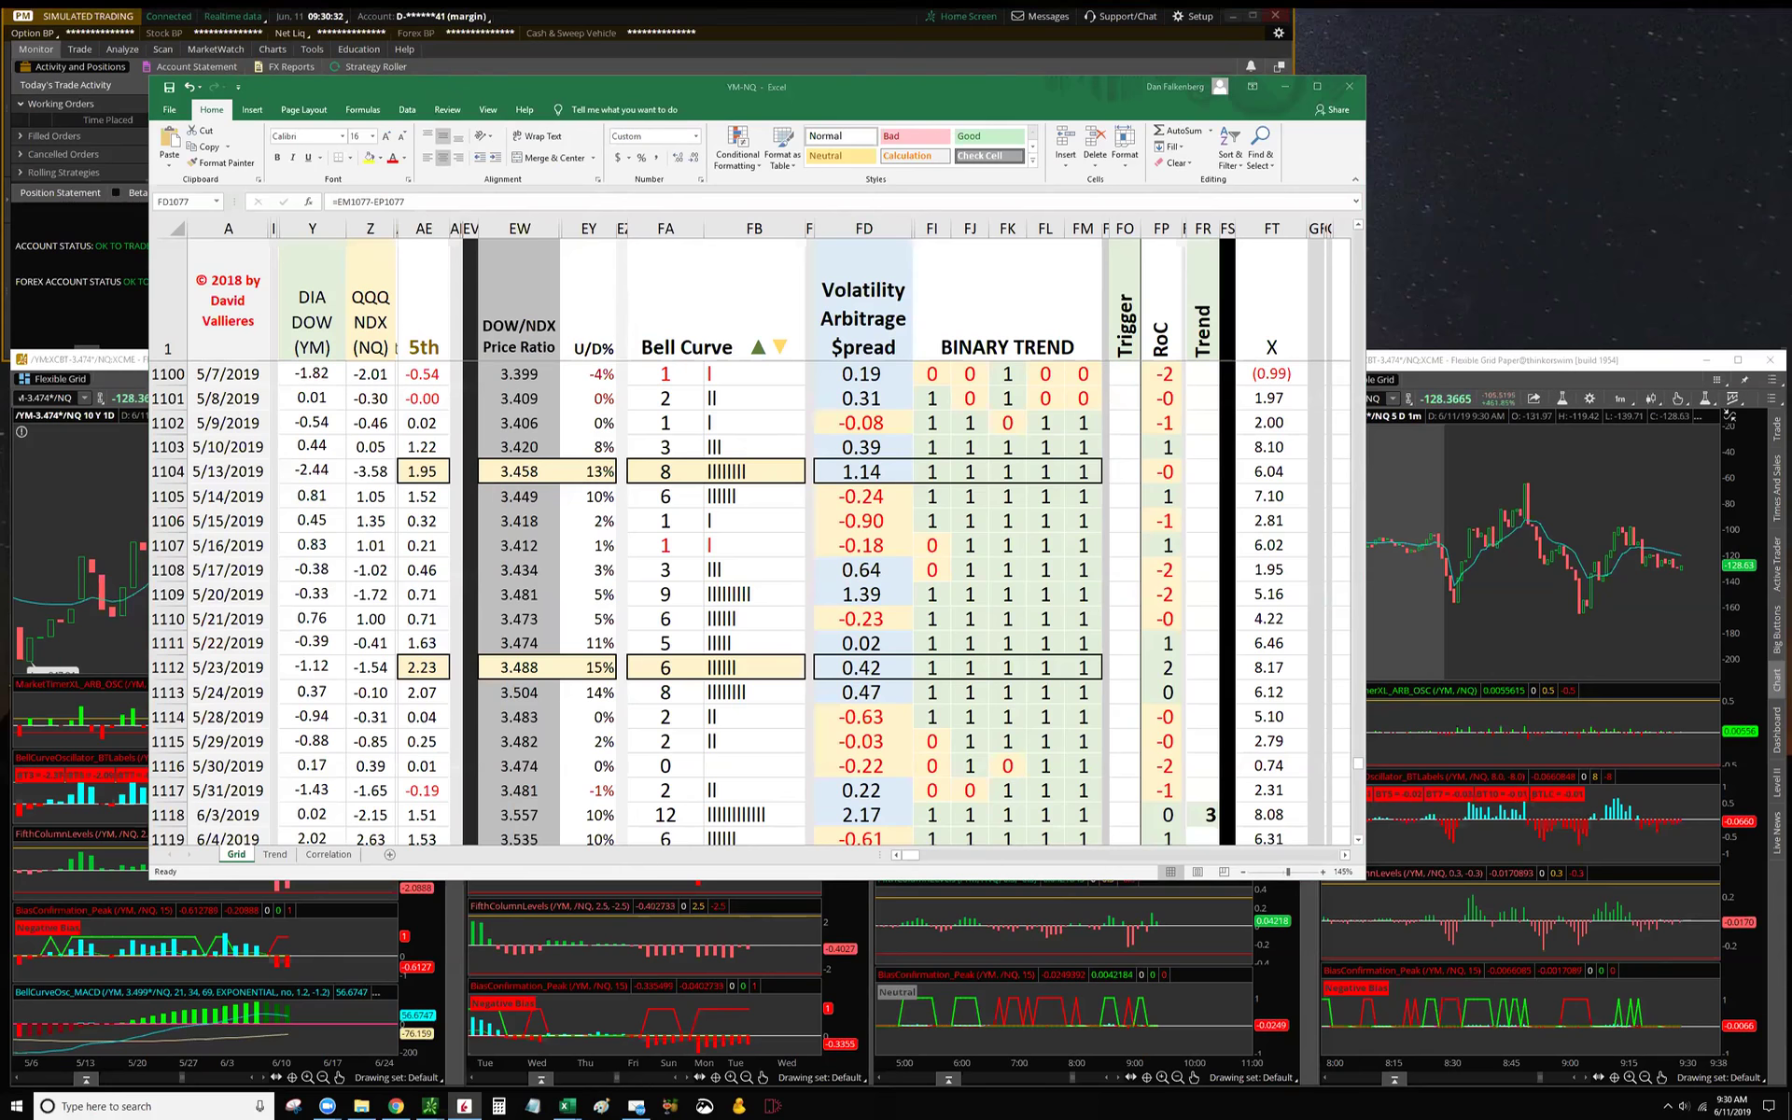
scroll(604, 598, down, 6)
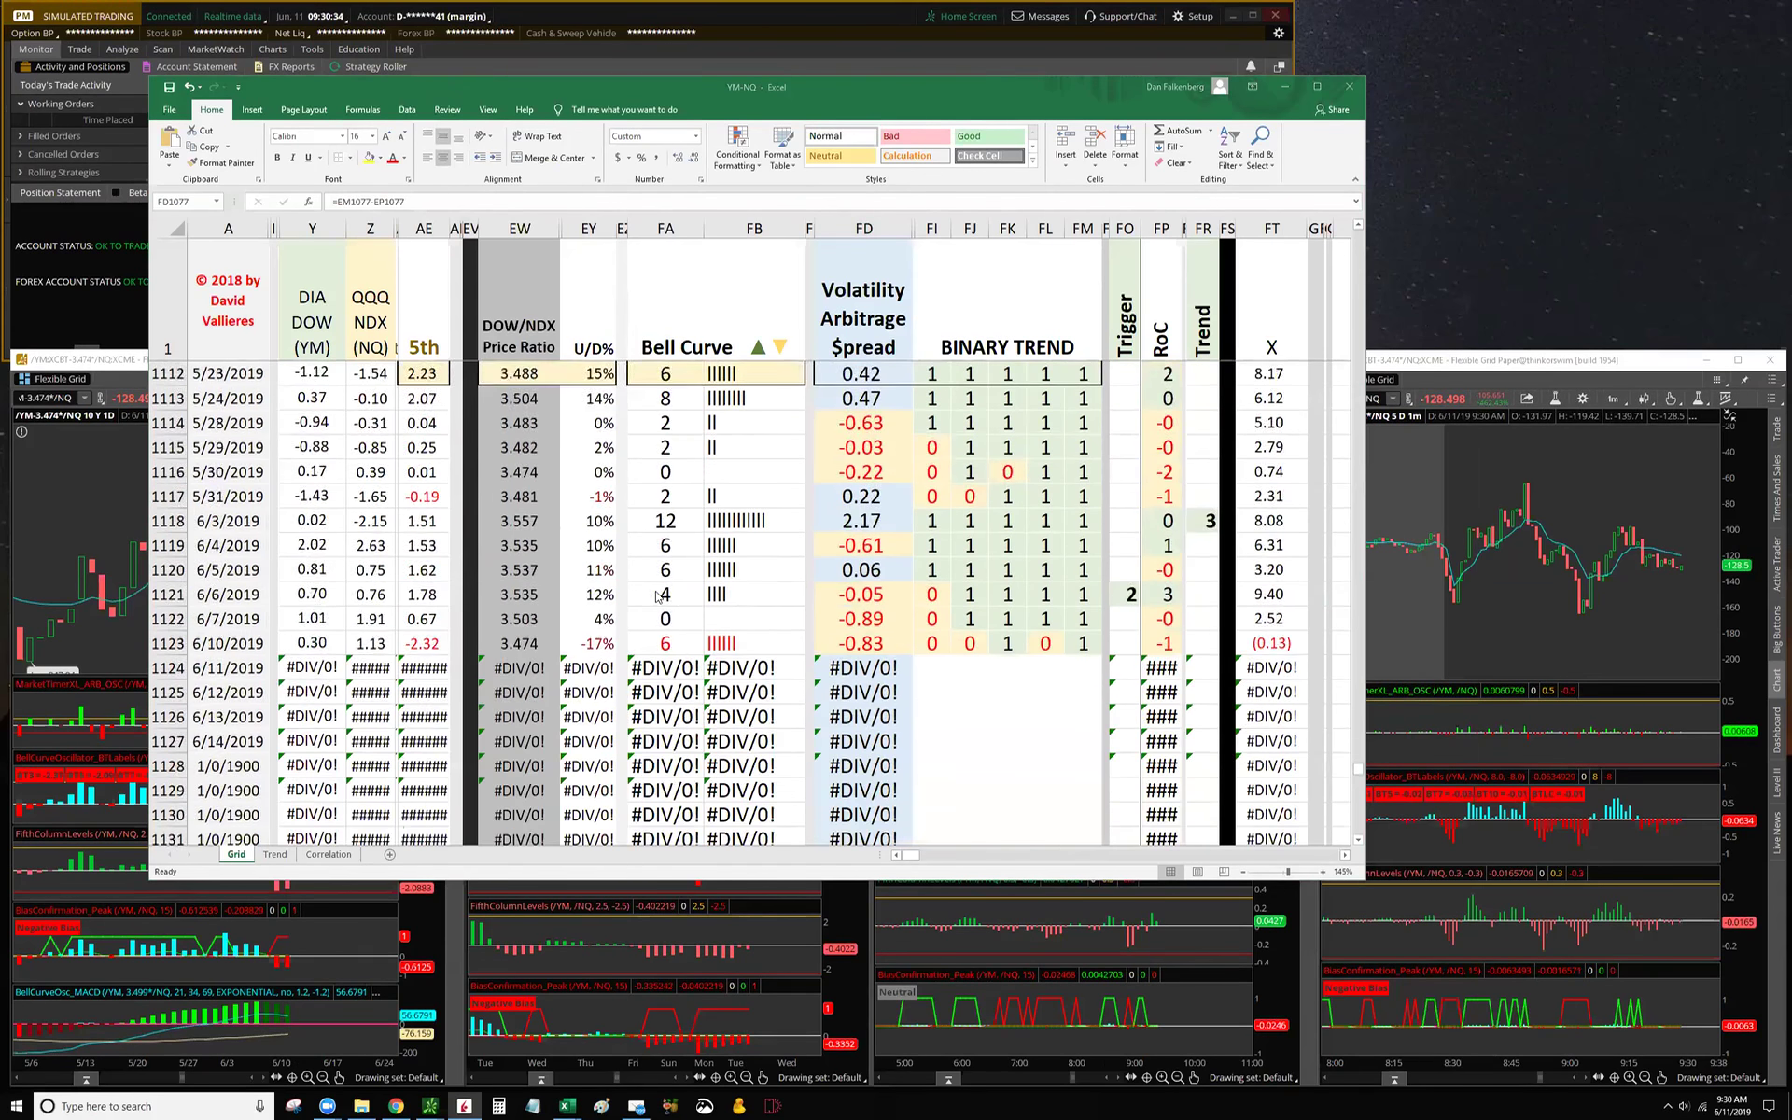
scroll(659, 595, up, 3)
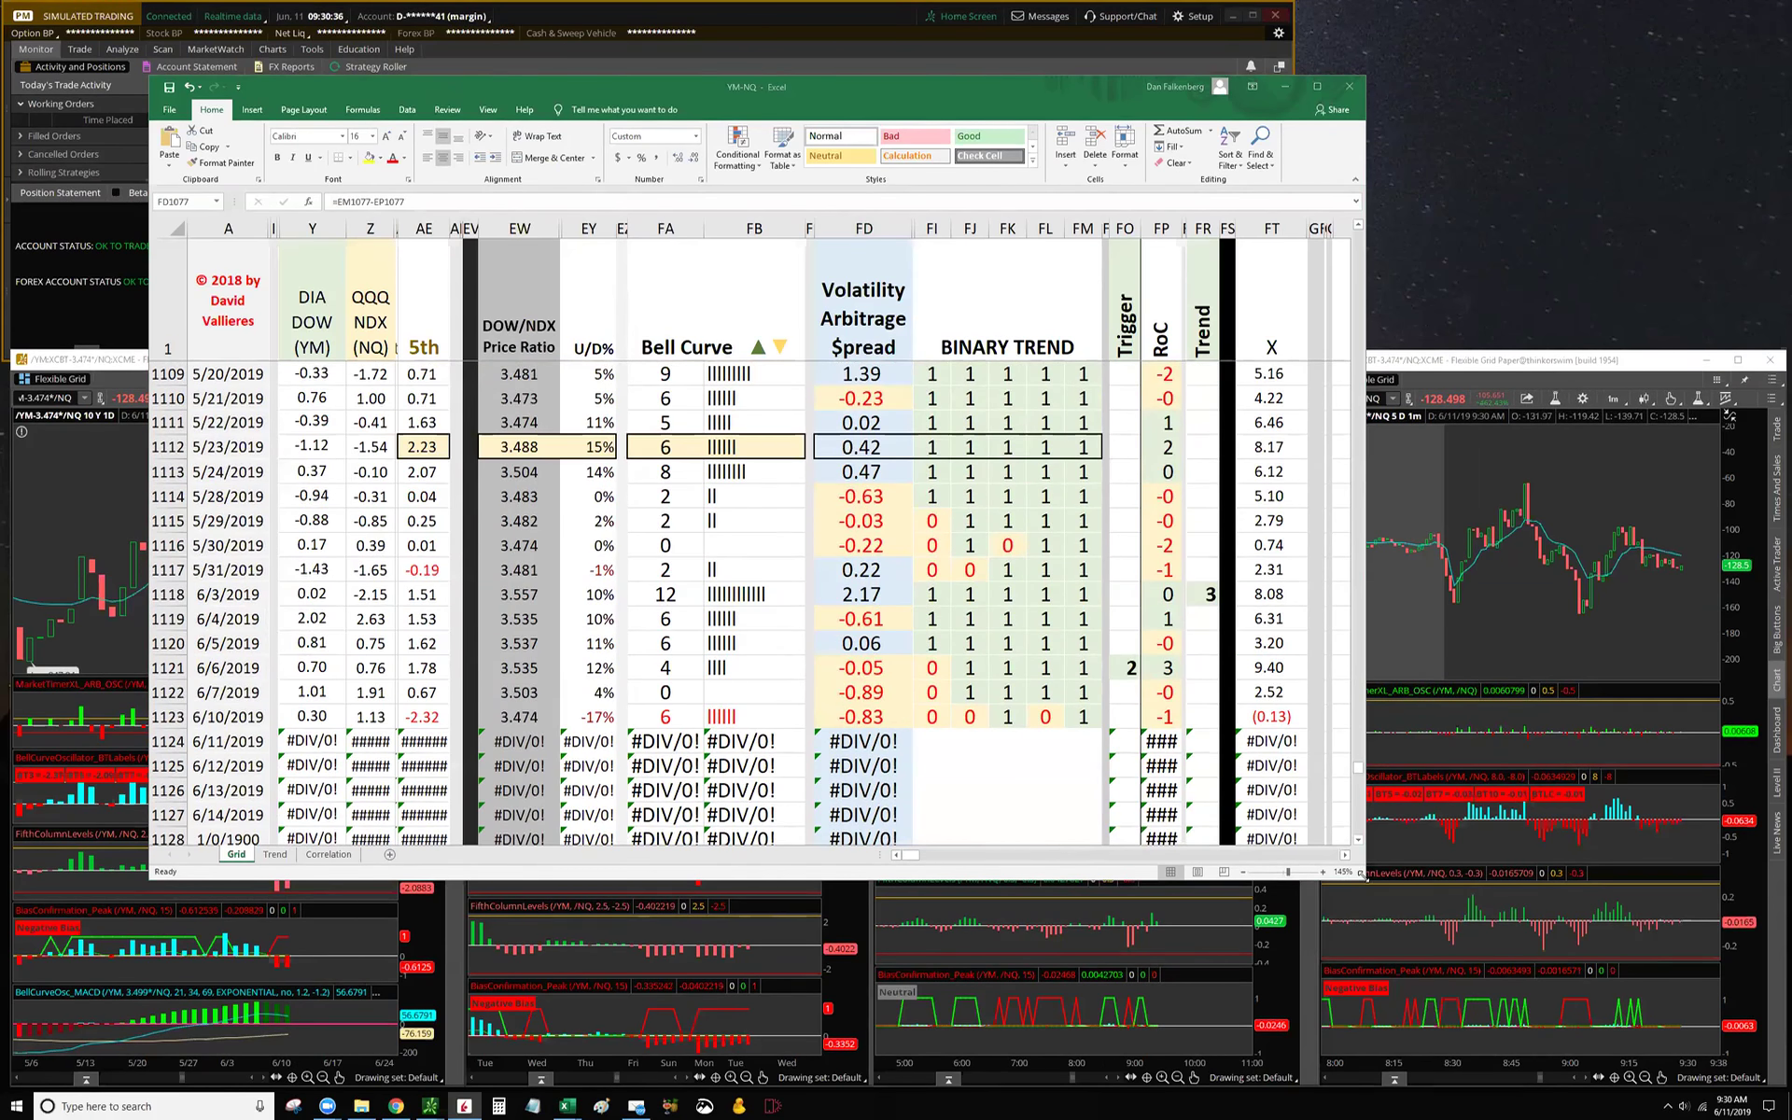
click(1364, 875)
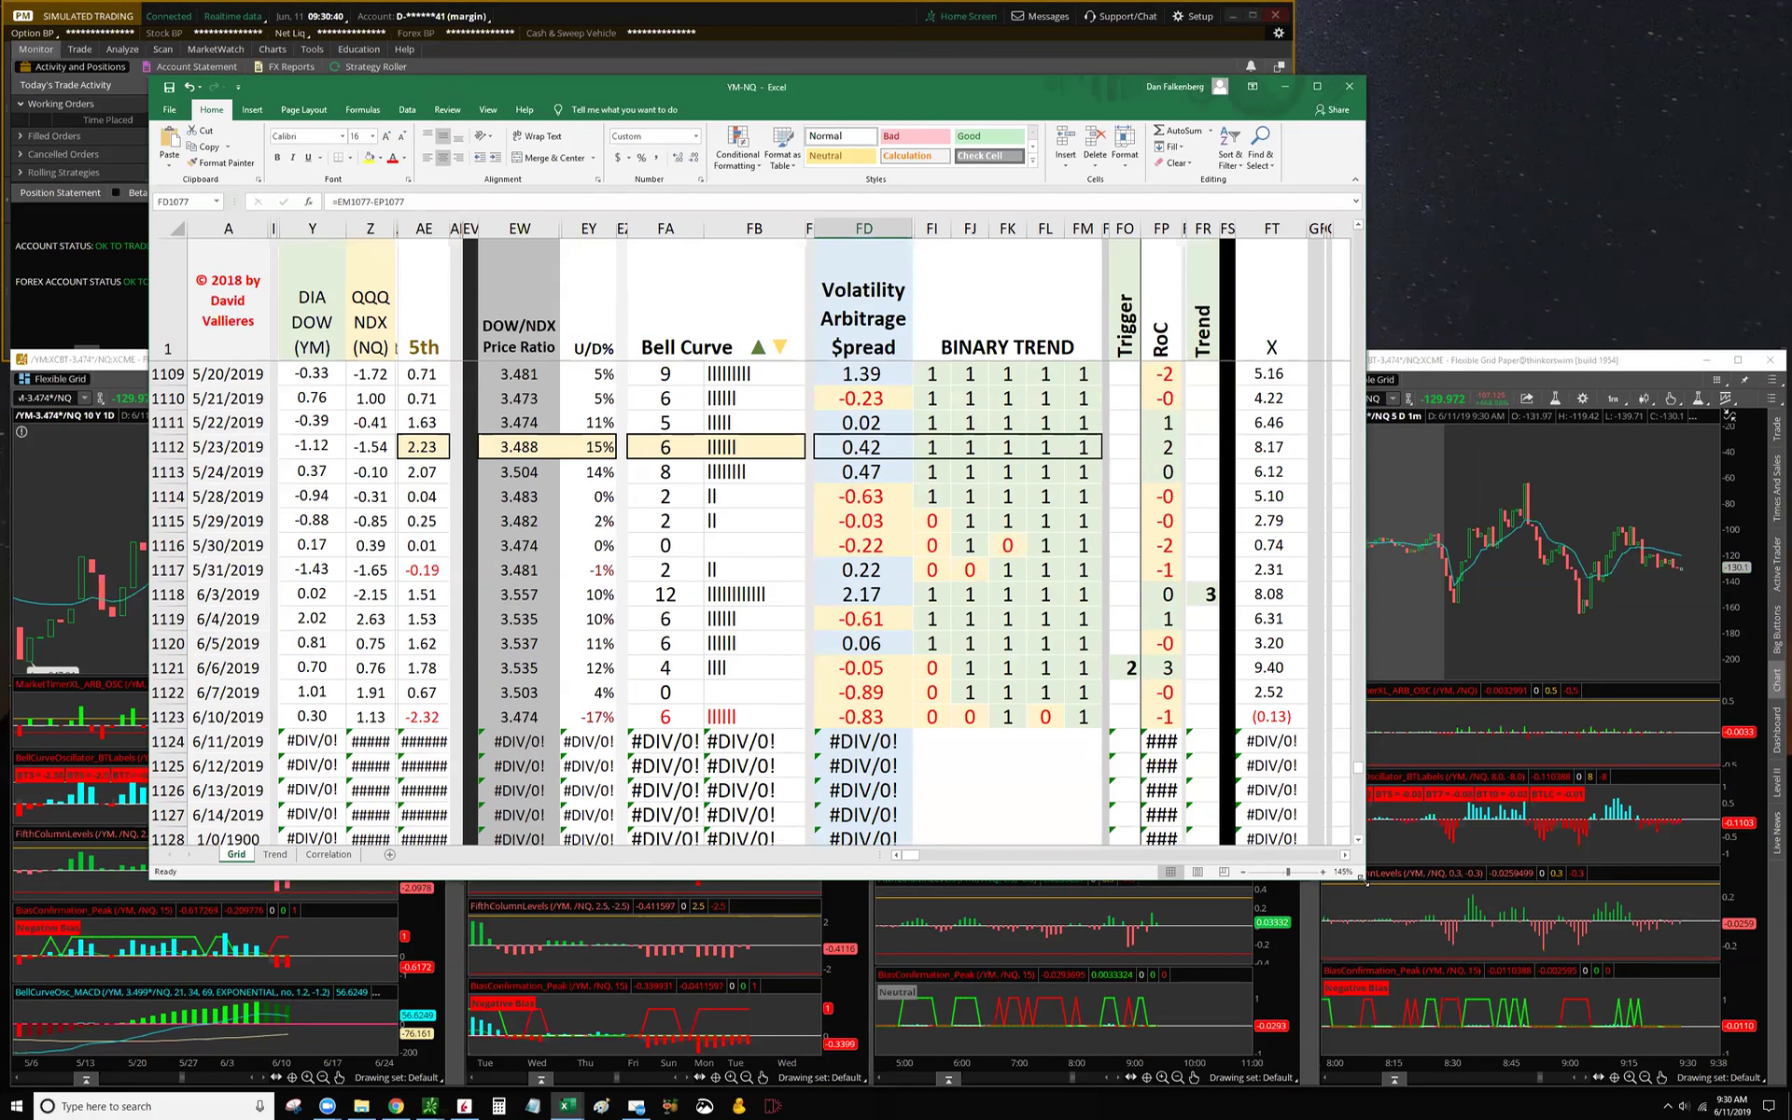
drag(1363, 879, 1372, 1034)
scroll(998, 658, up, 3)
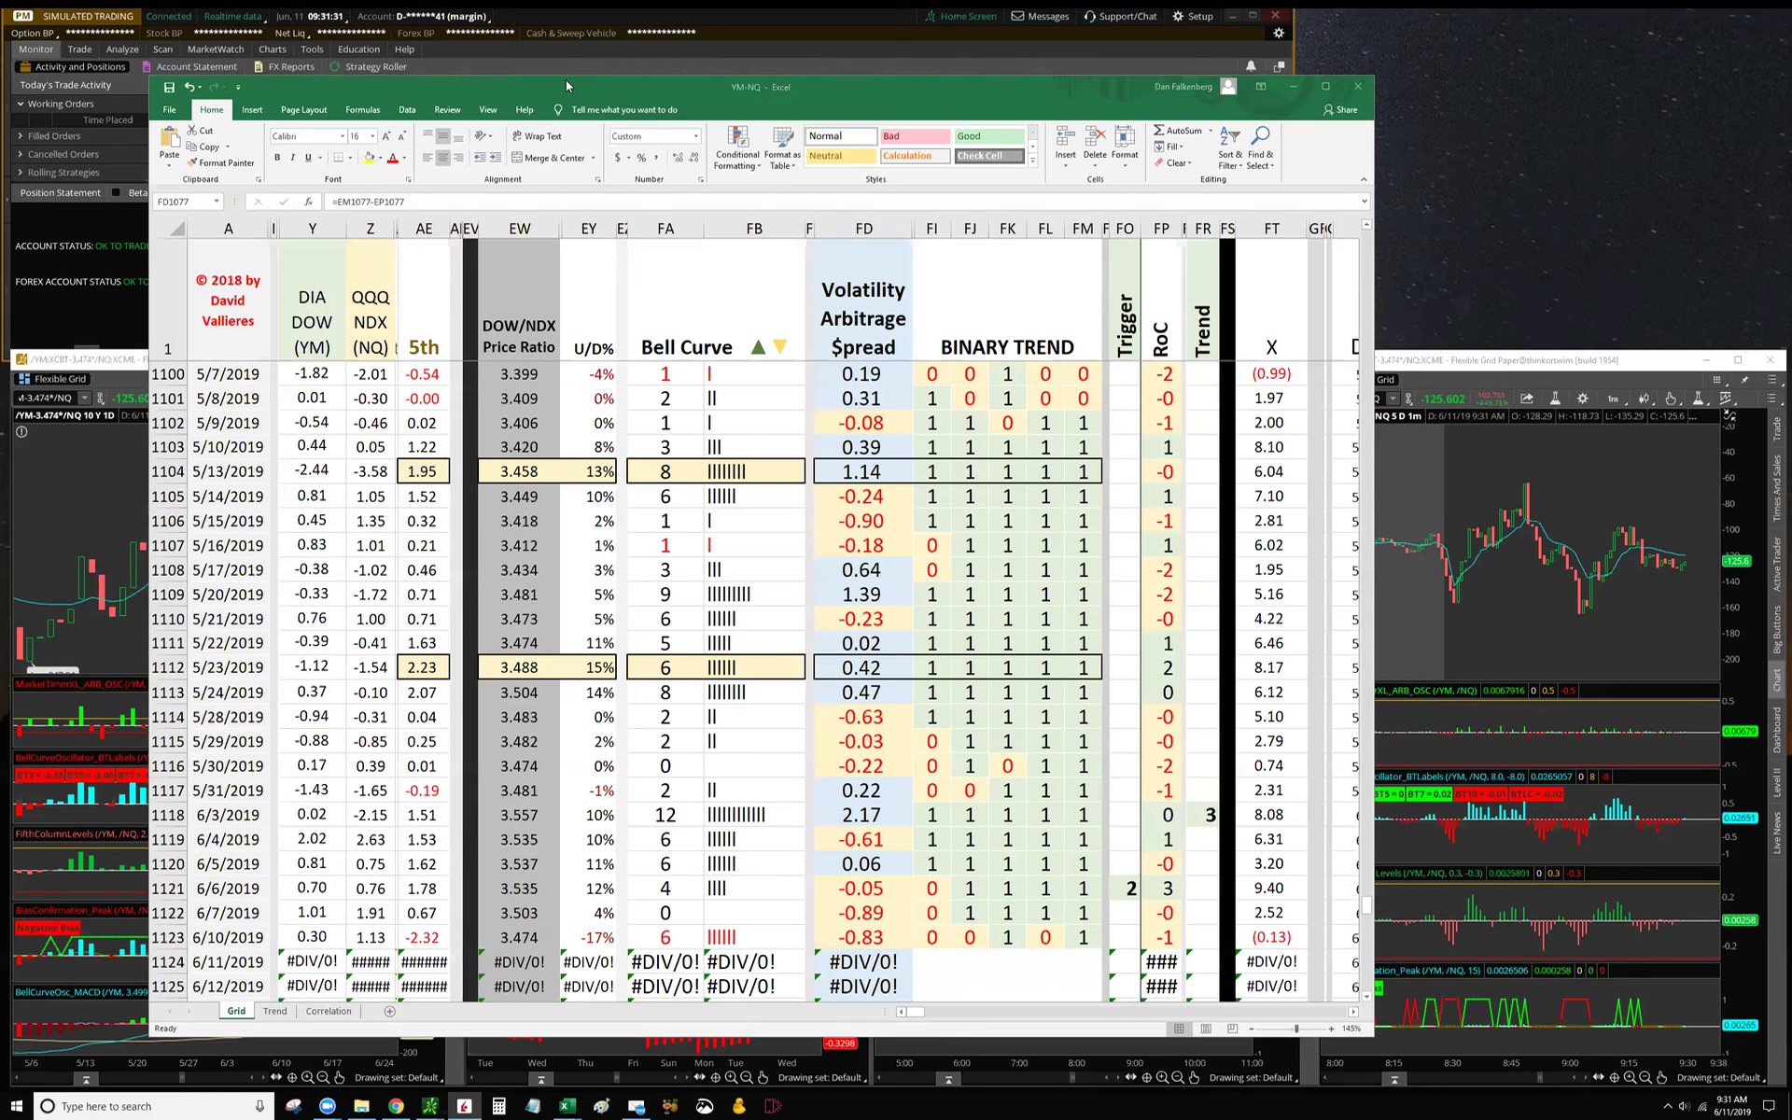
drag(565, 80, 608, 43)
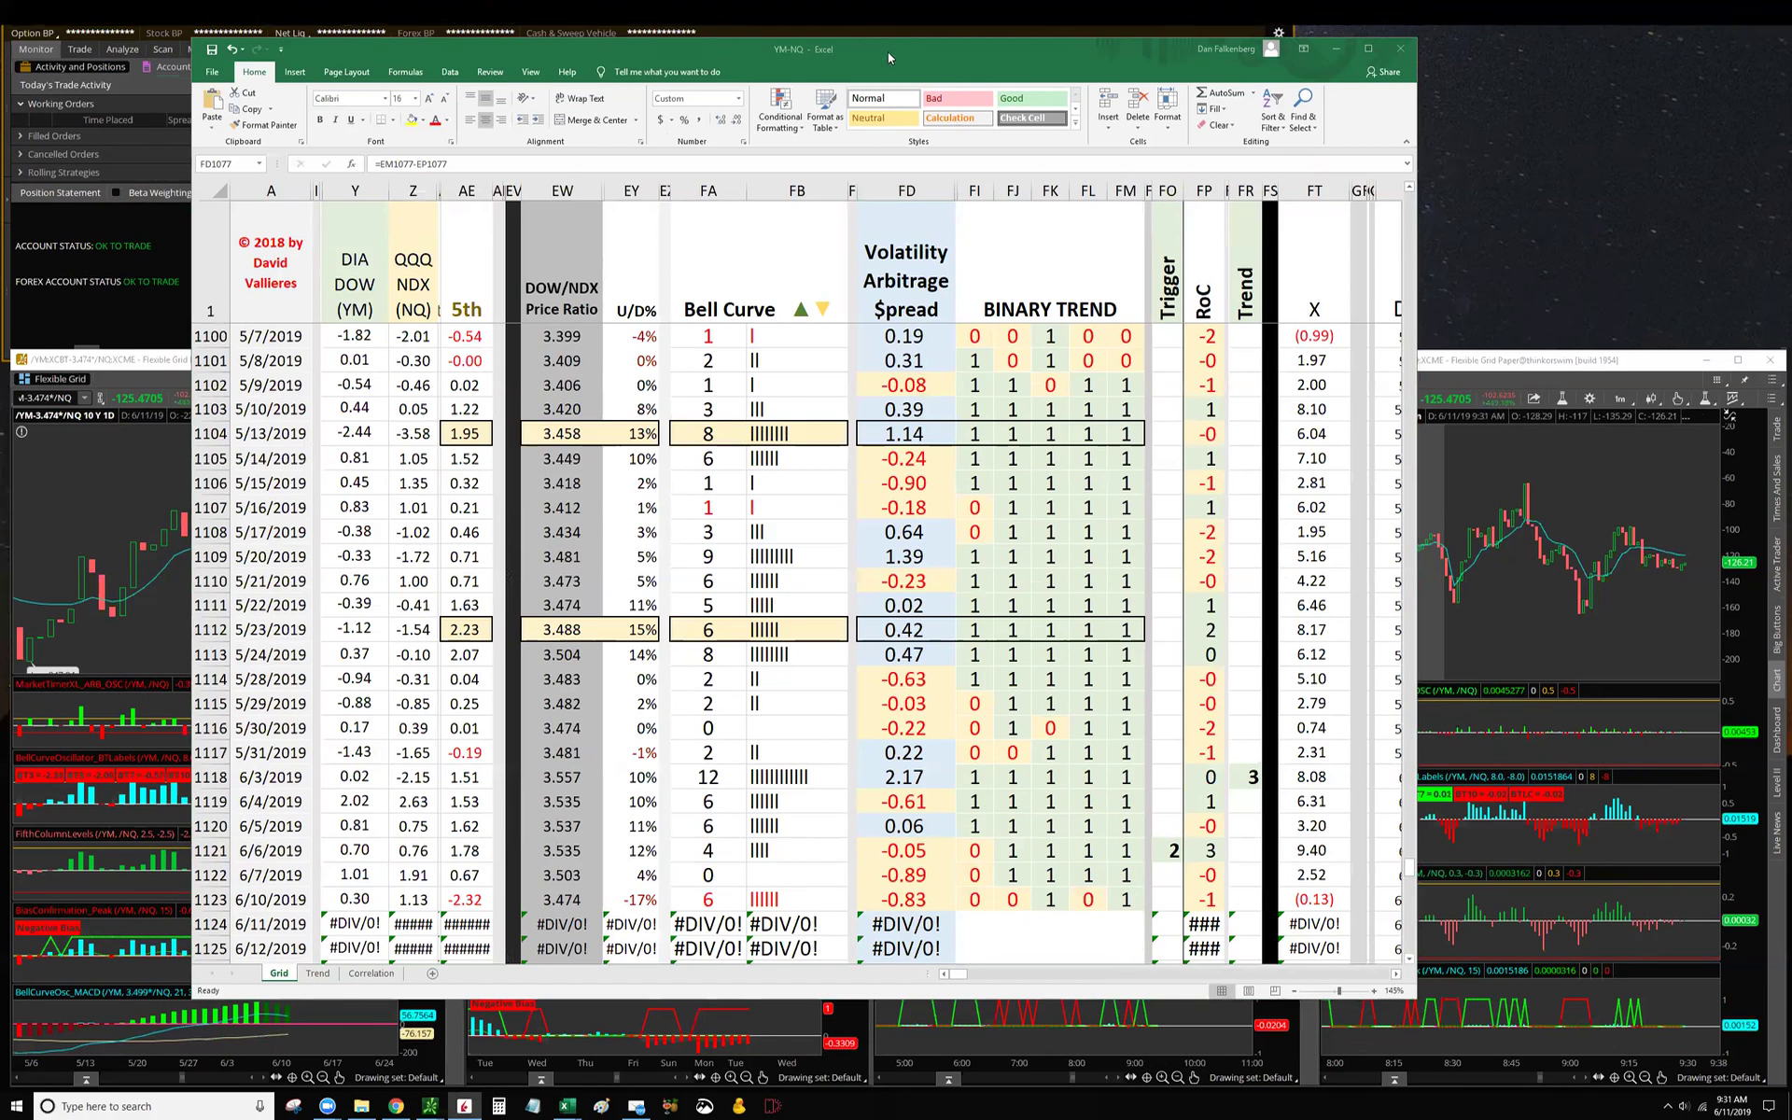
drag(882, 49, 858, 48)
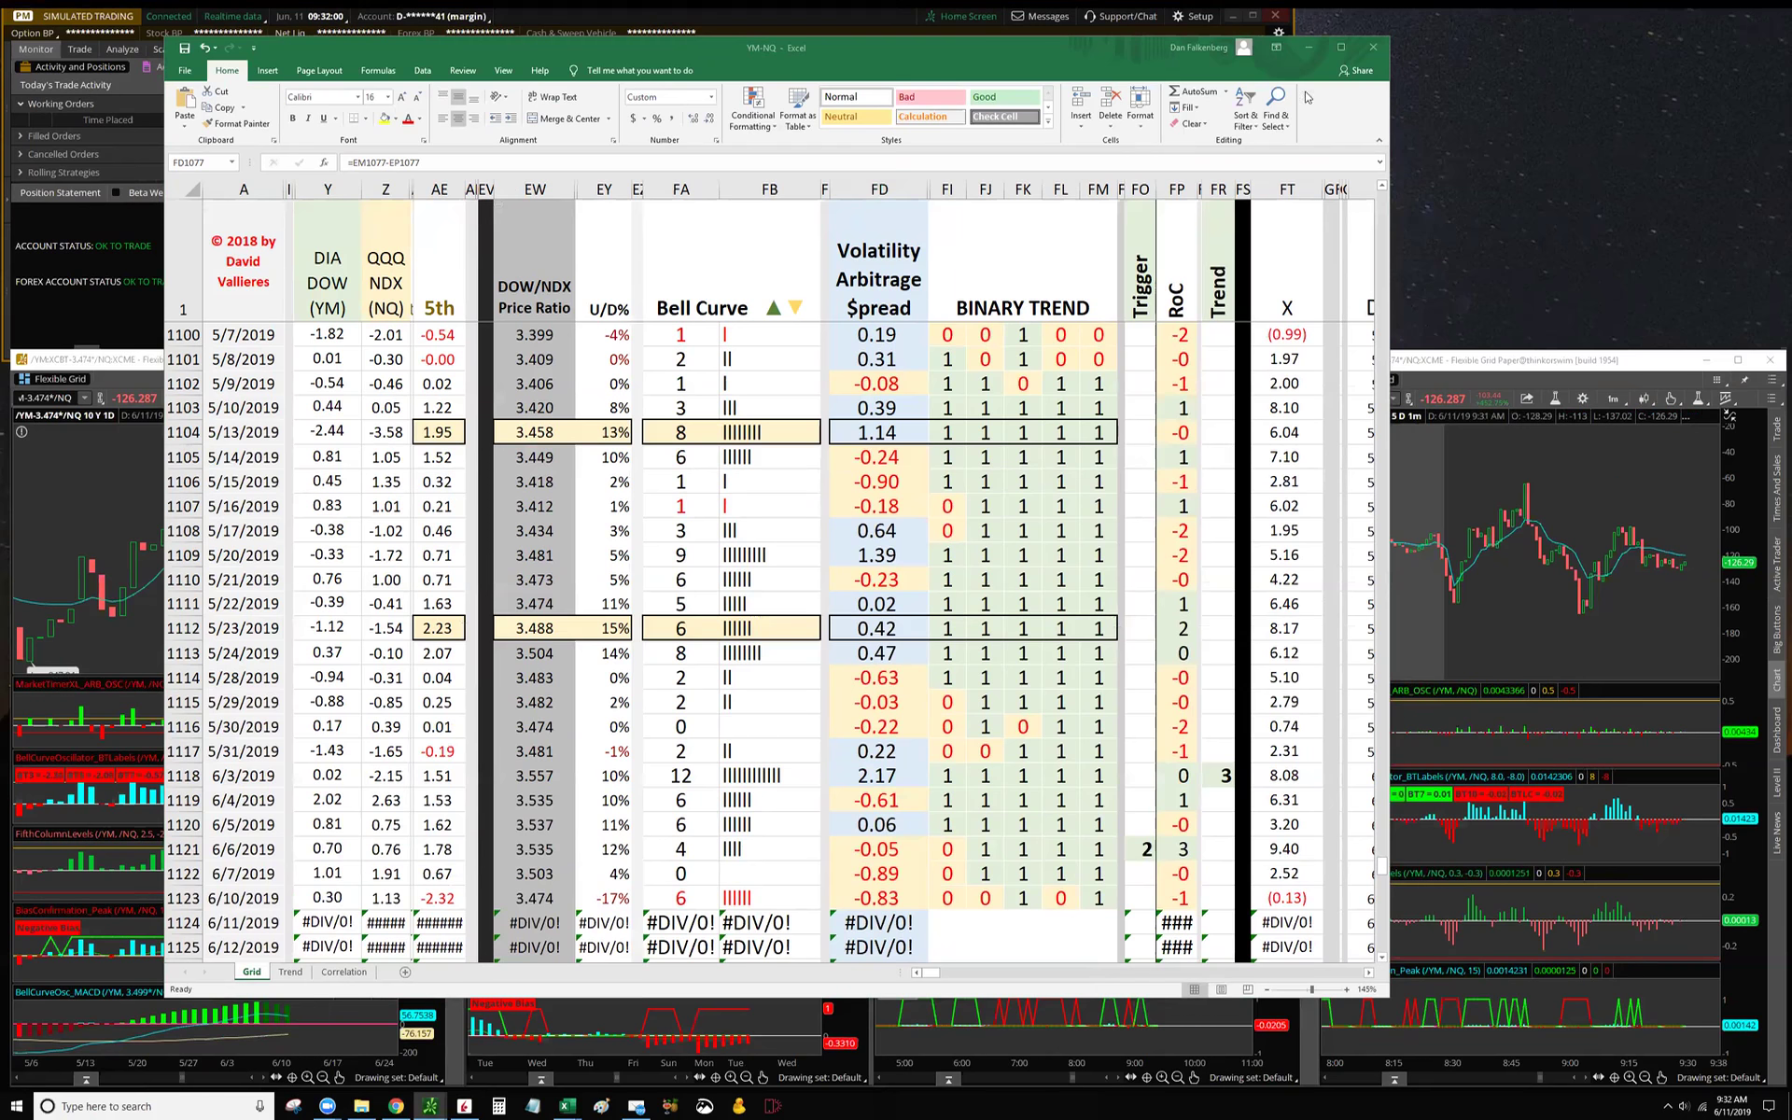
Step: Minimize the workbook, switch to the thinkorswim $DJI and NDX chart window, and examine the $DJI 5-minute chart around the 6/11 session
click(1309, 47)
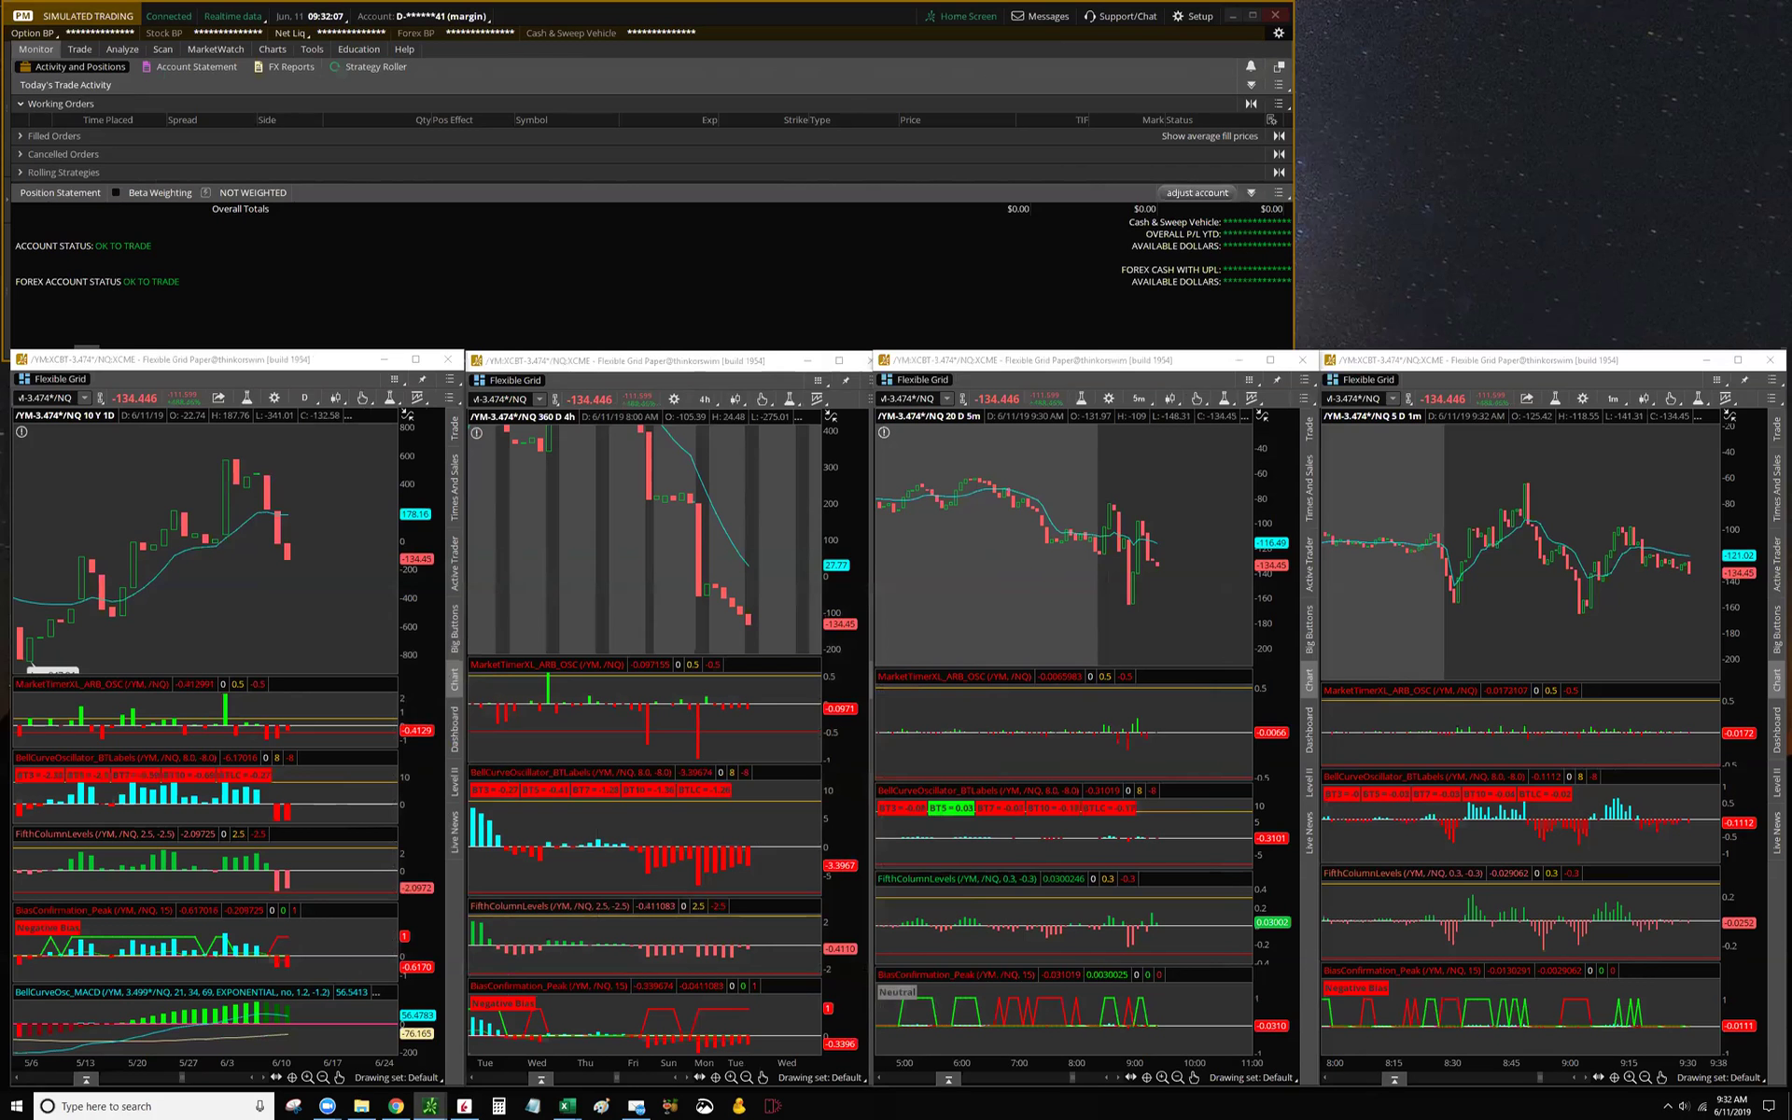
key(alt+Tab)
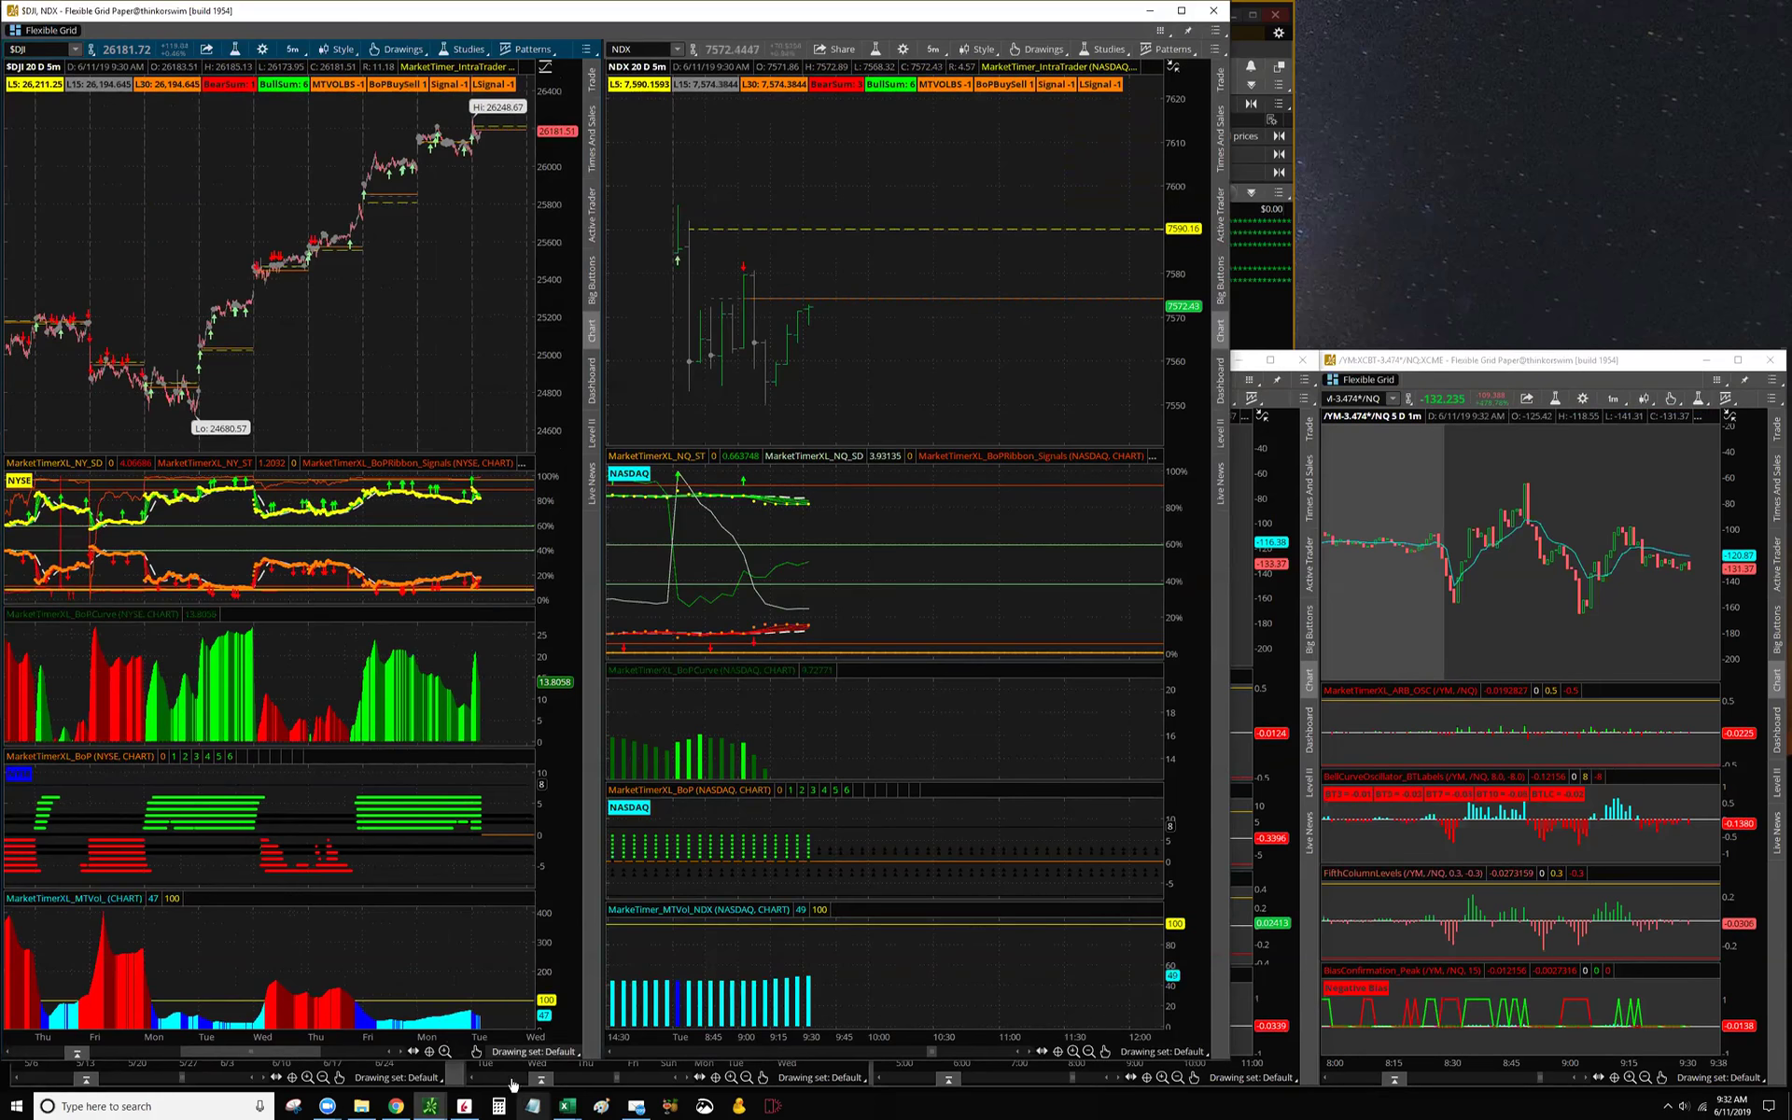
drag(497, 1034, 506, 1032)
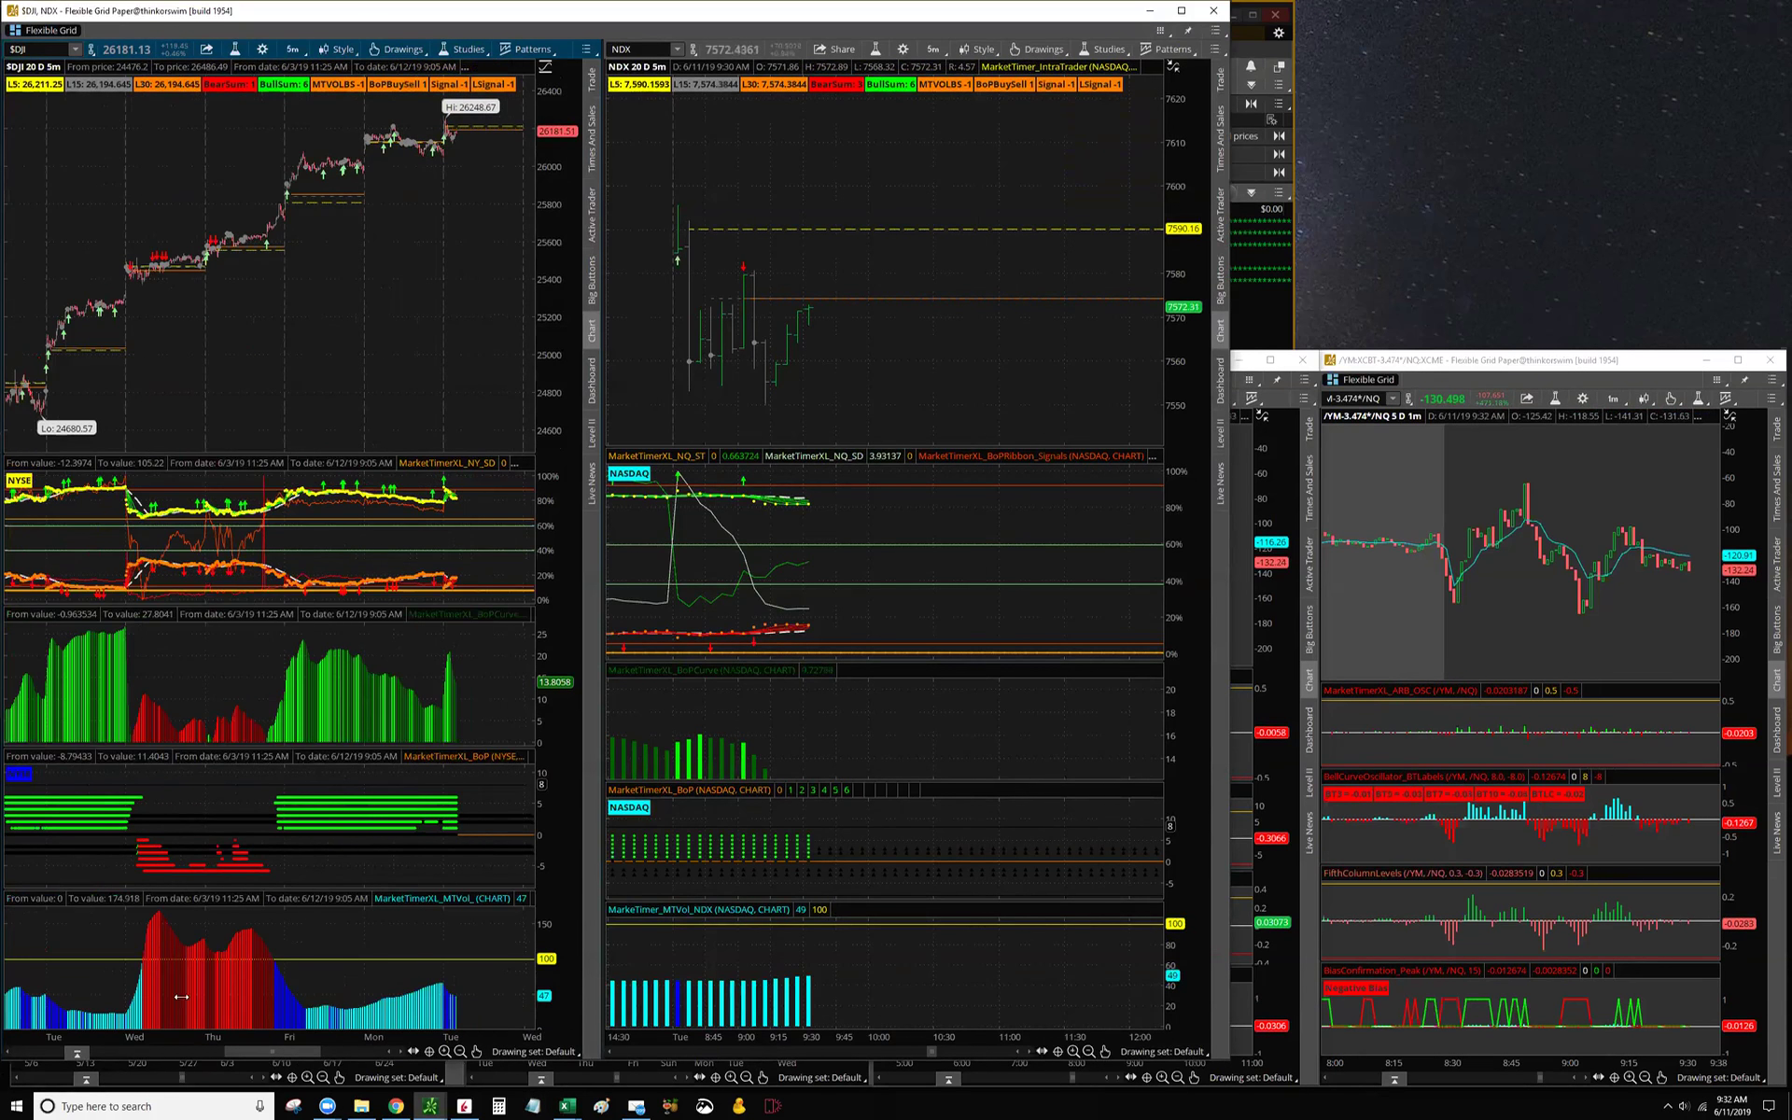
mouse_move(250, 1014)
mouse_down()
mouse_move(509, 1029)
mouse_move(166, 1008)
mouse_move(280, 1022)
mouse_up()
drag(415, 336, 562, 383)
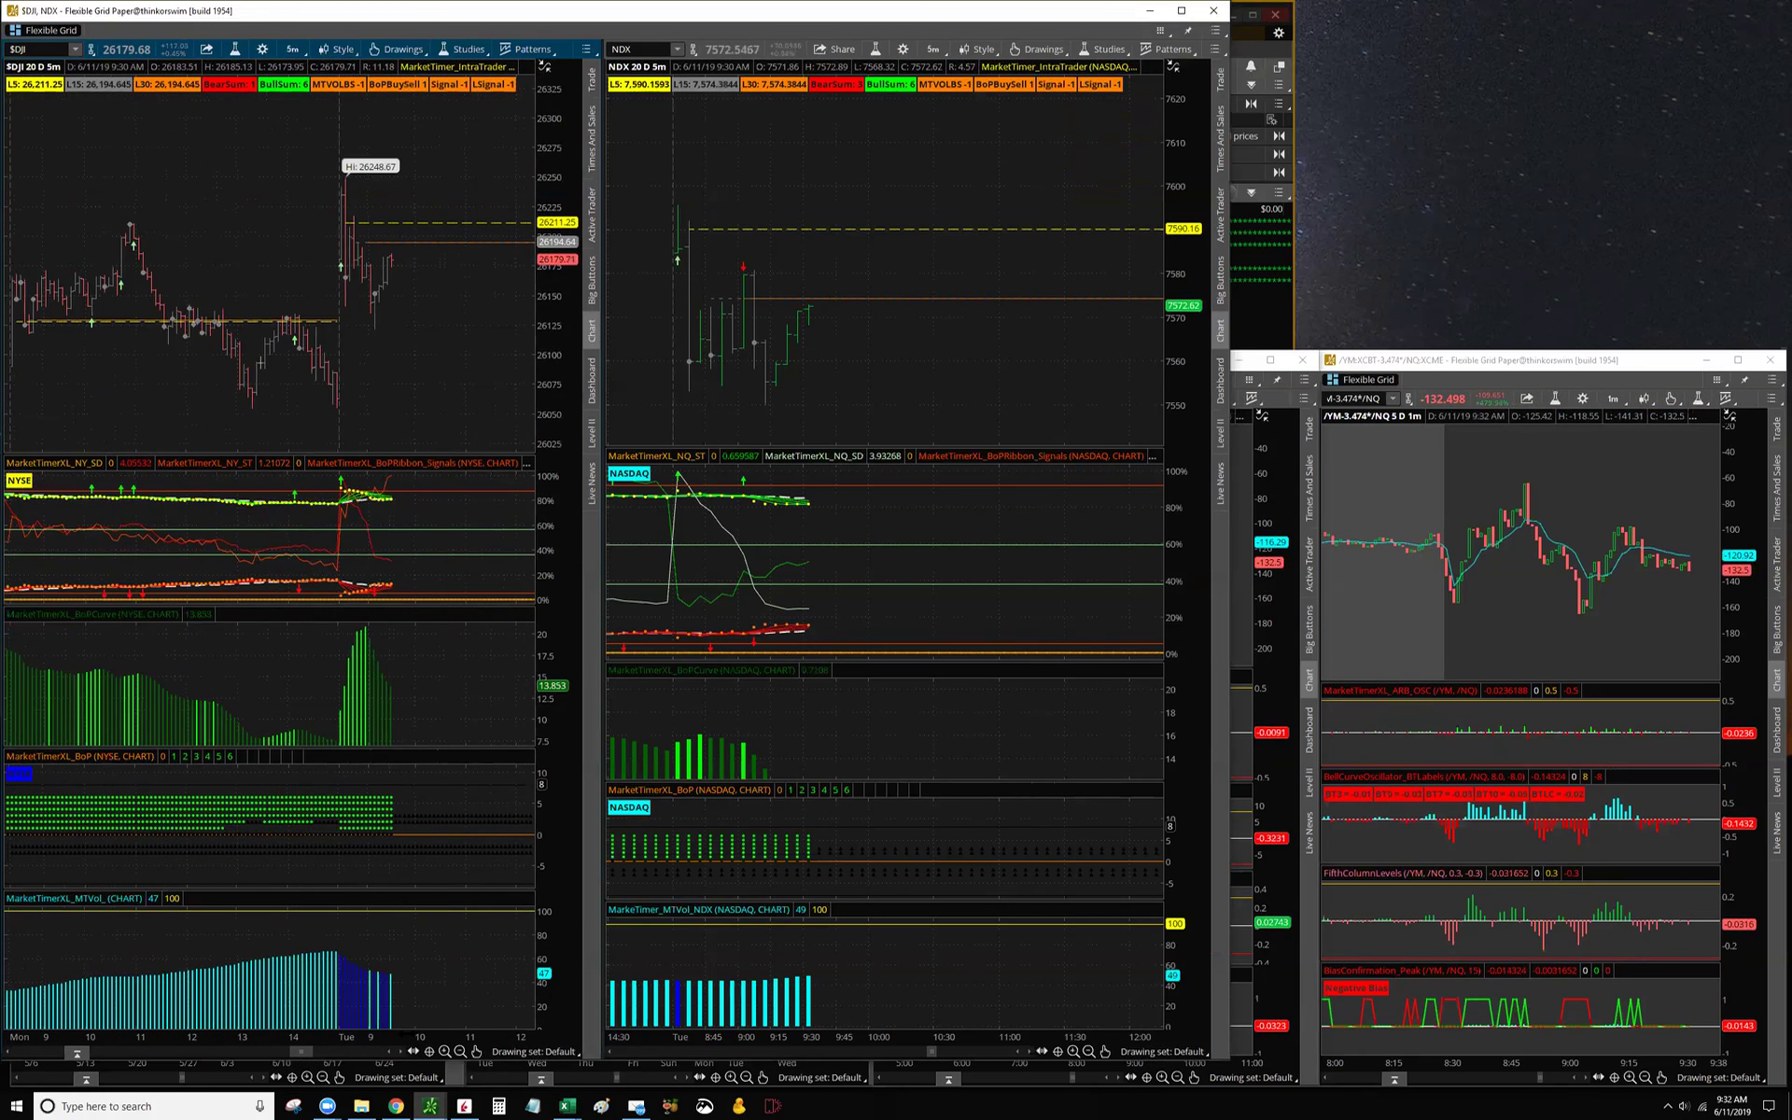
drag(374, 1026, 289, 1023)
drag(233, 570, 833, 297)
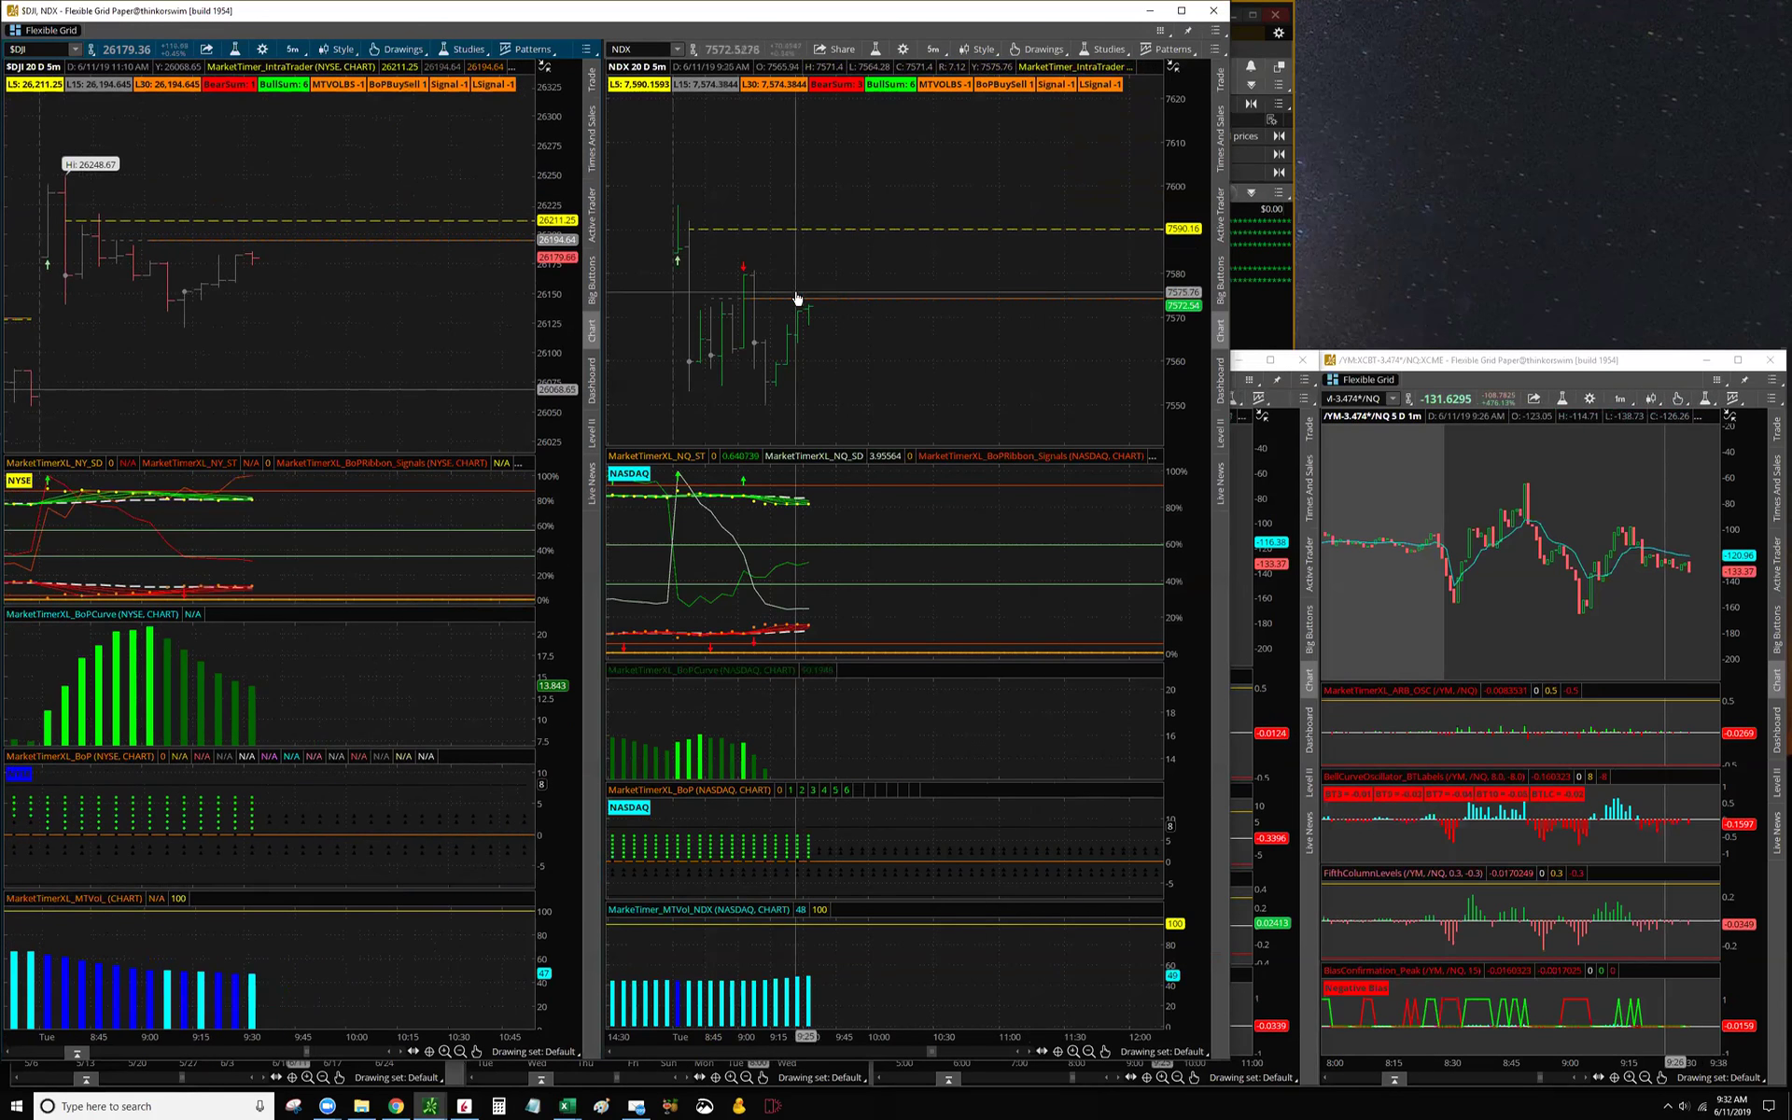
drag(408, 356, 467, 361)
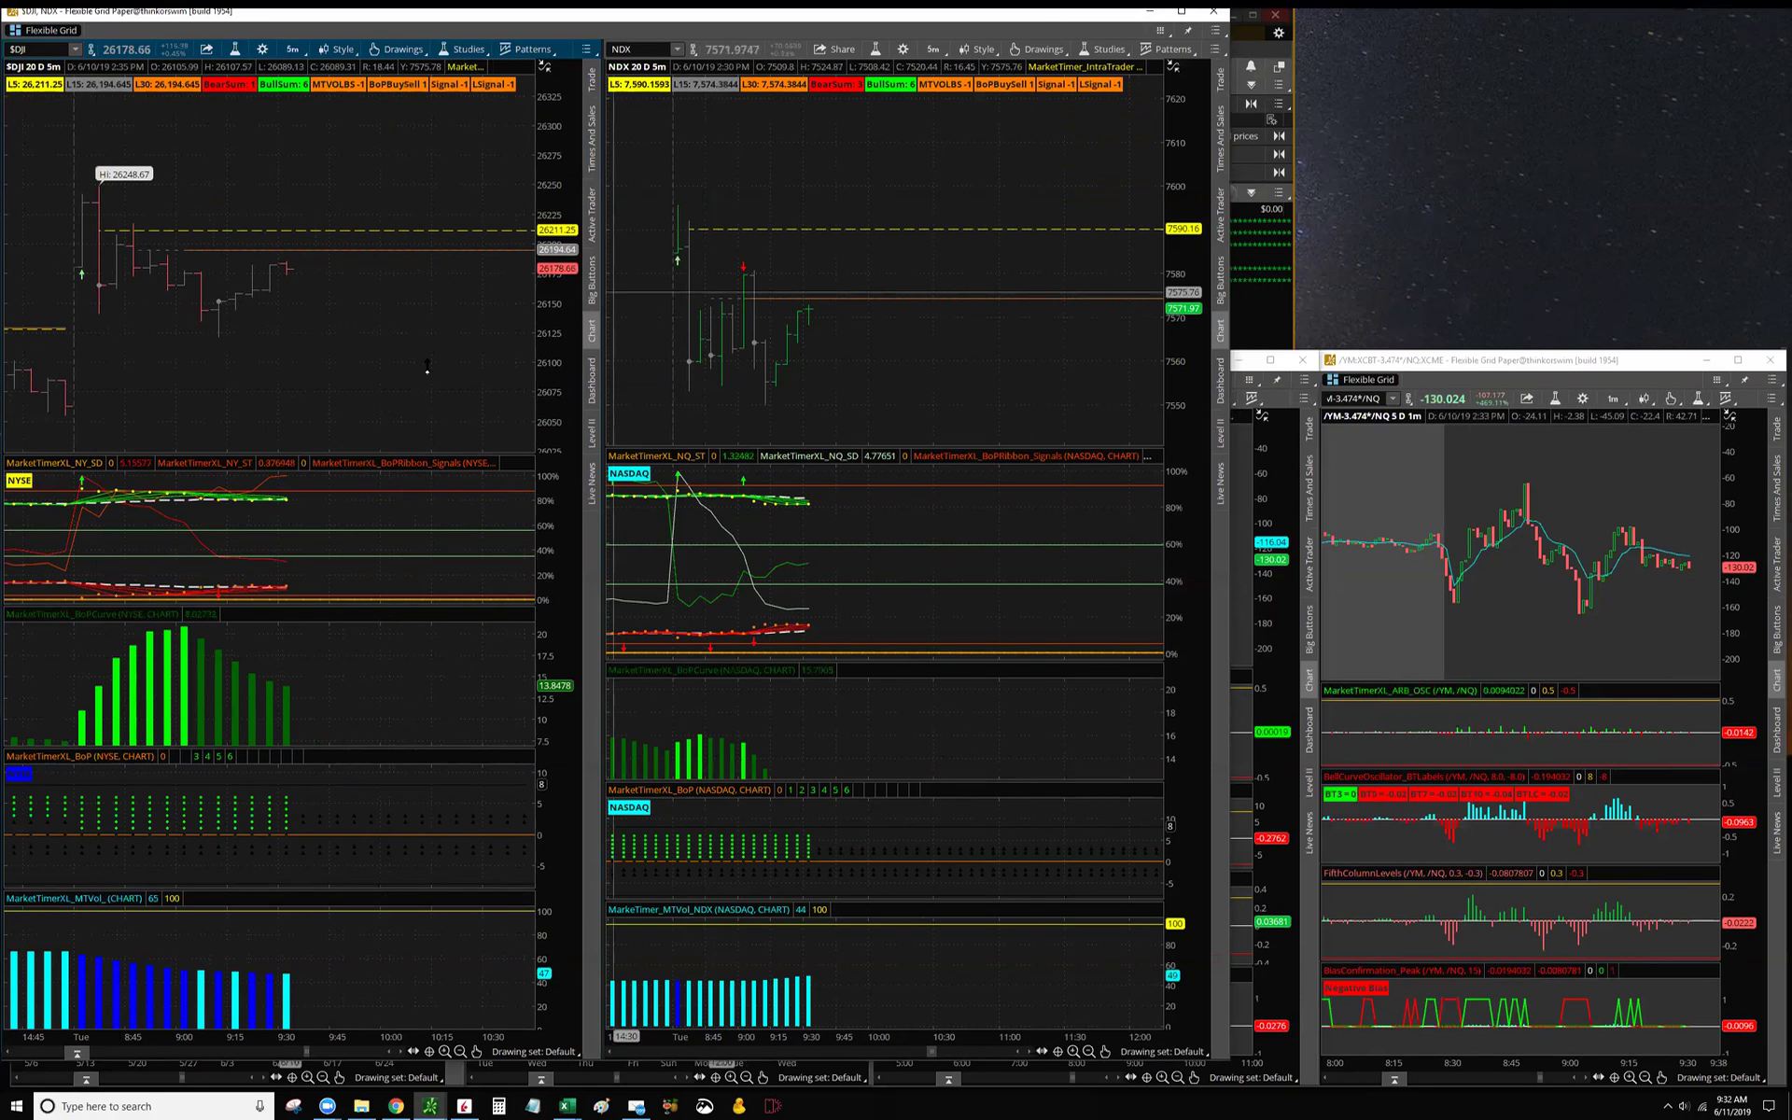
drag(383, 327, 399, 288)
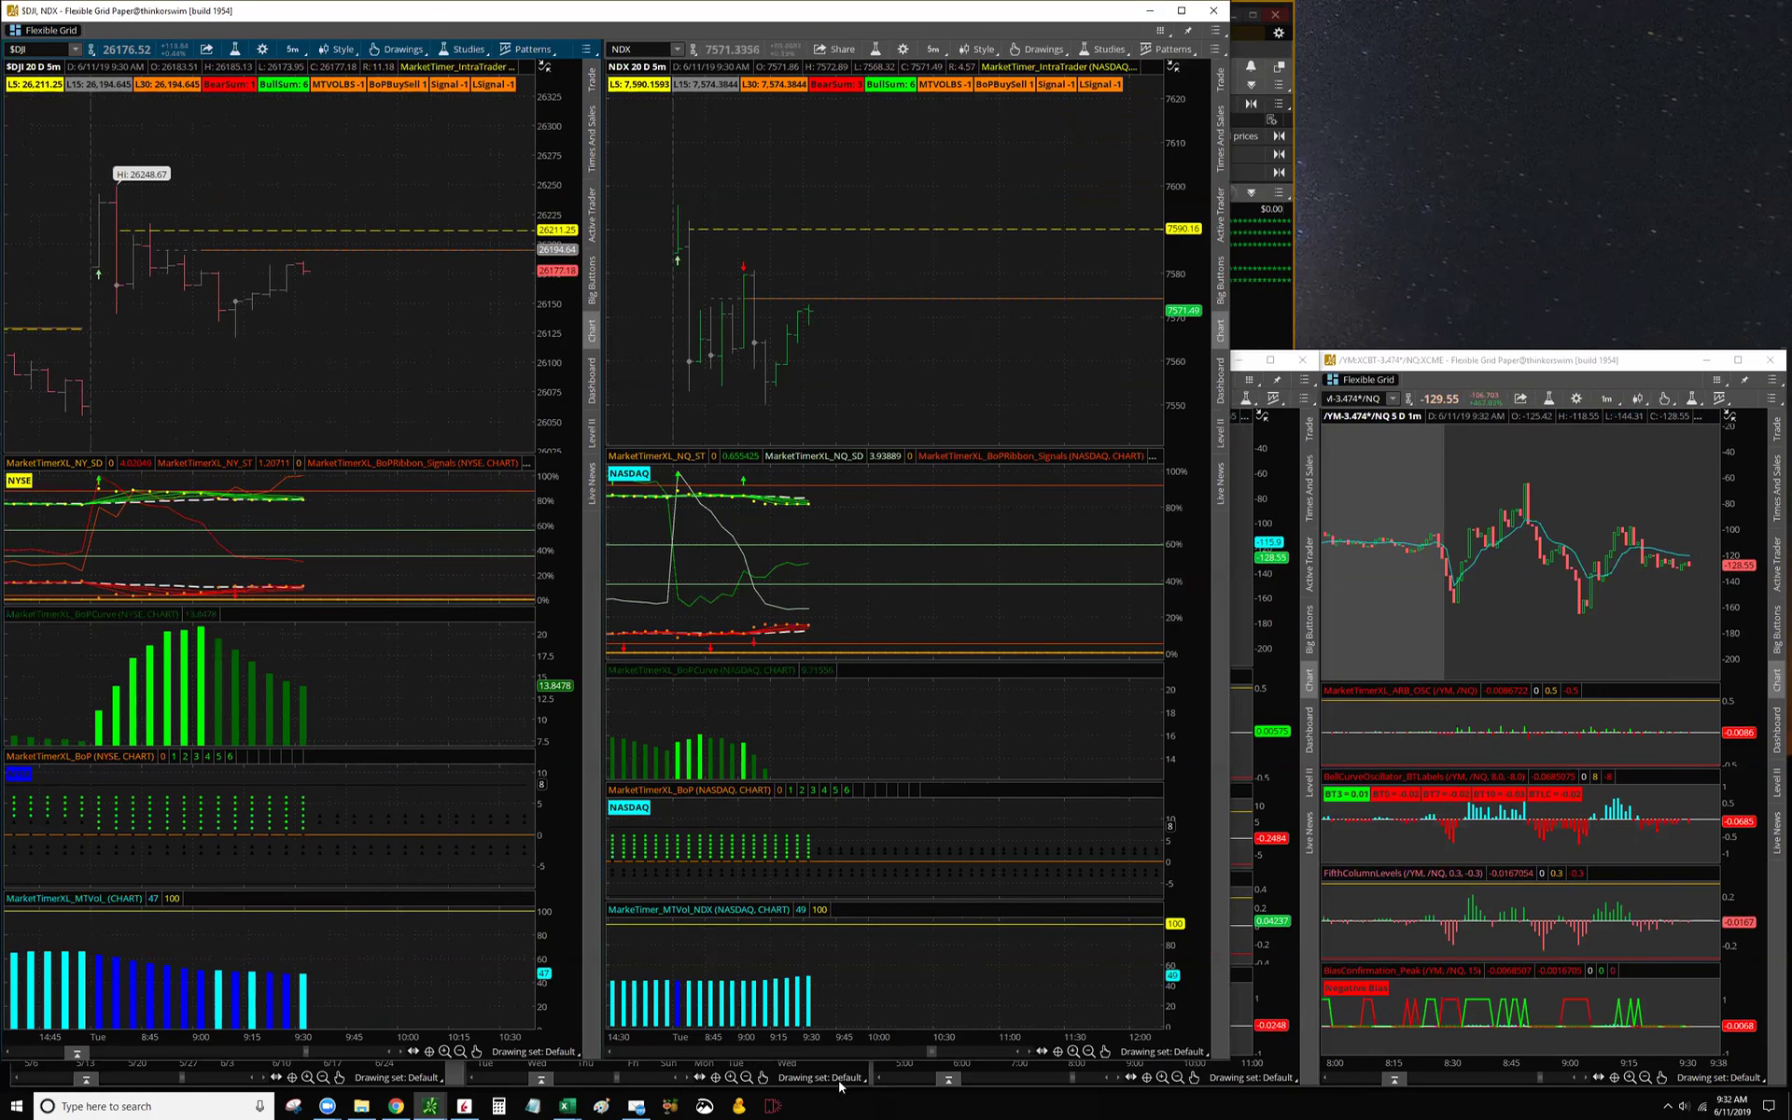
Step: Switch back to the YM-NQ workbook in Excel
mouse_move(565, 1105)
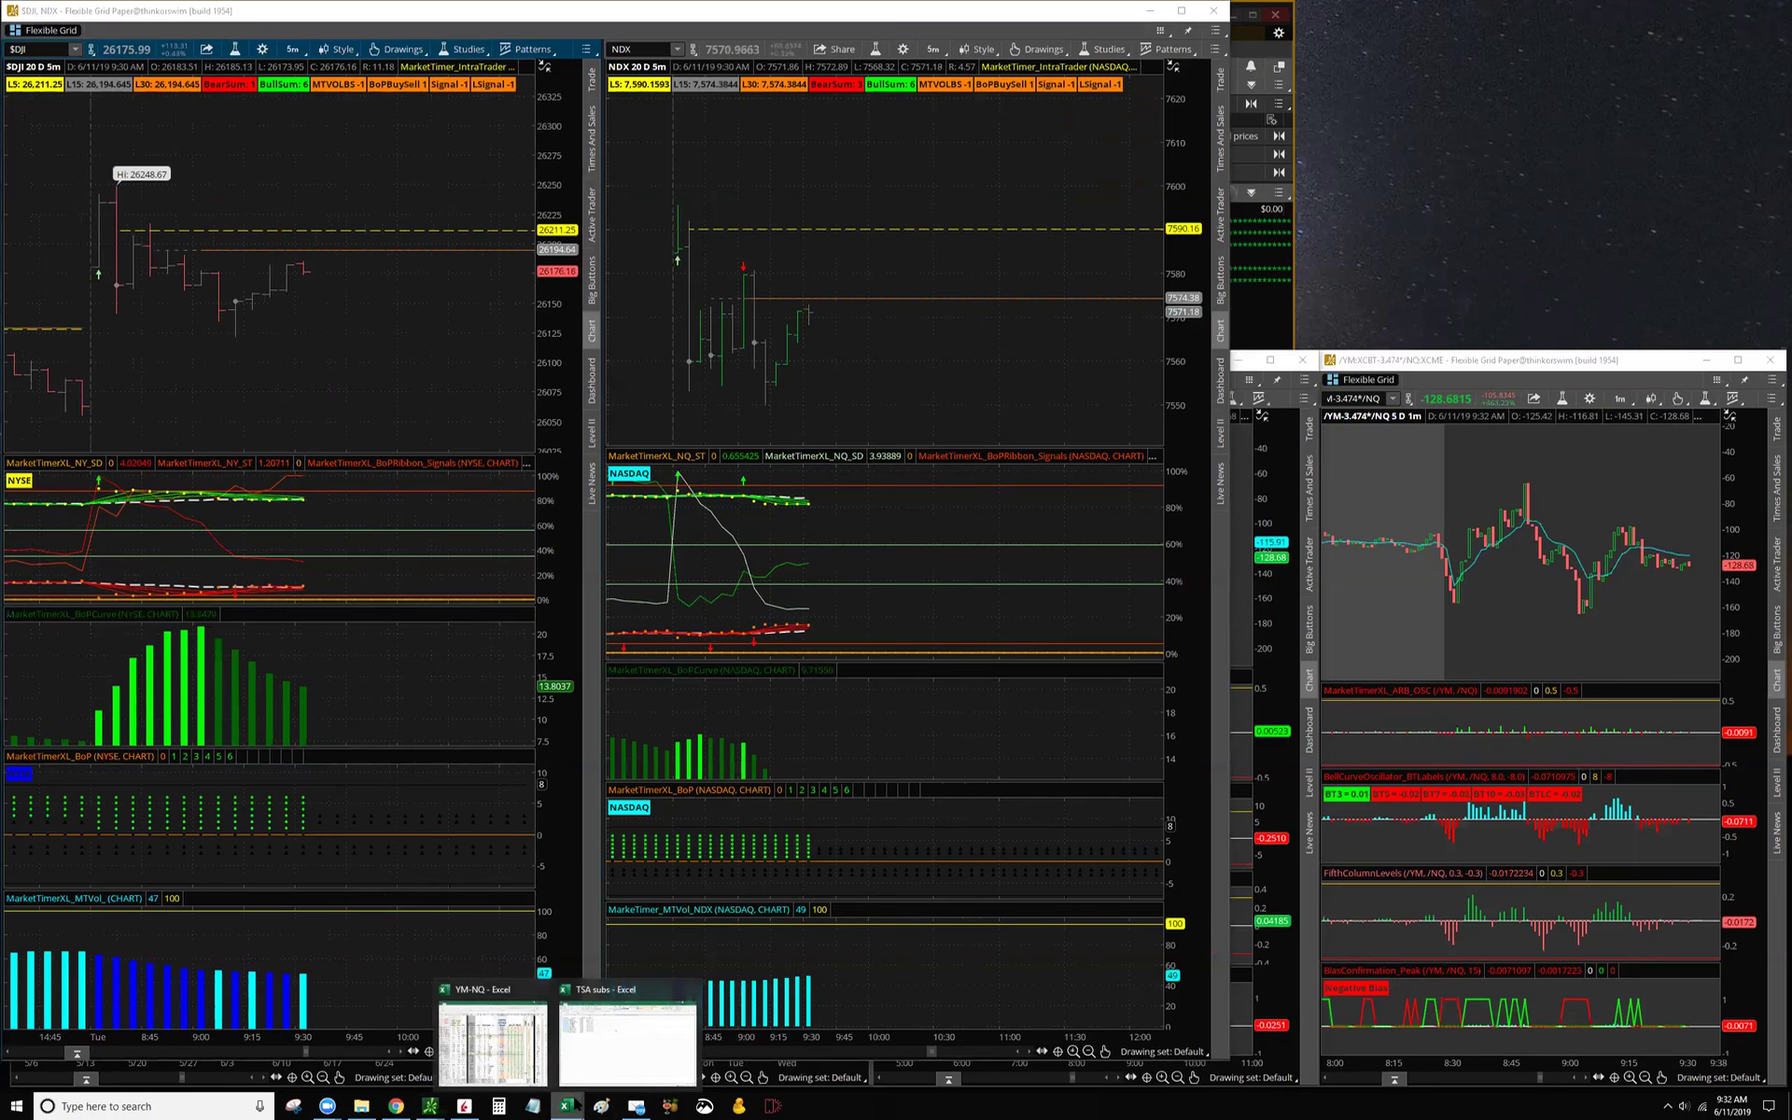
click(499, 1054)
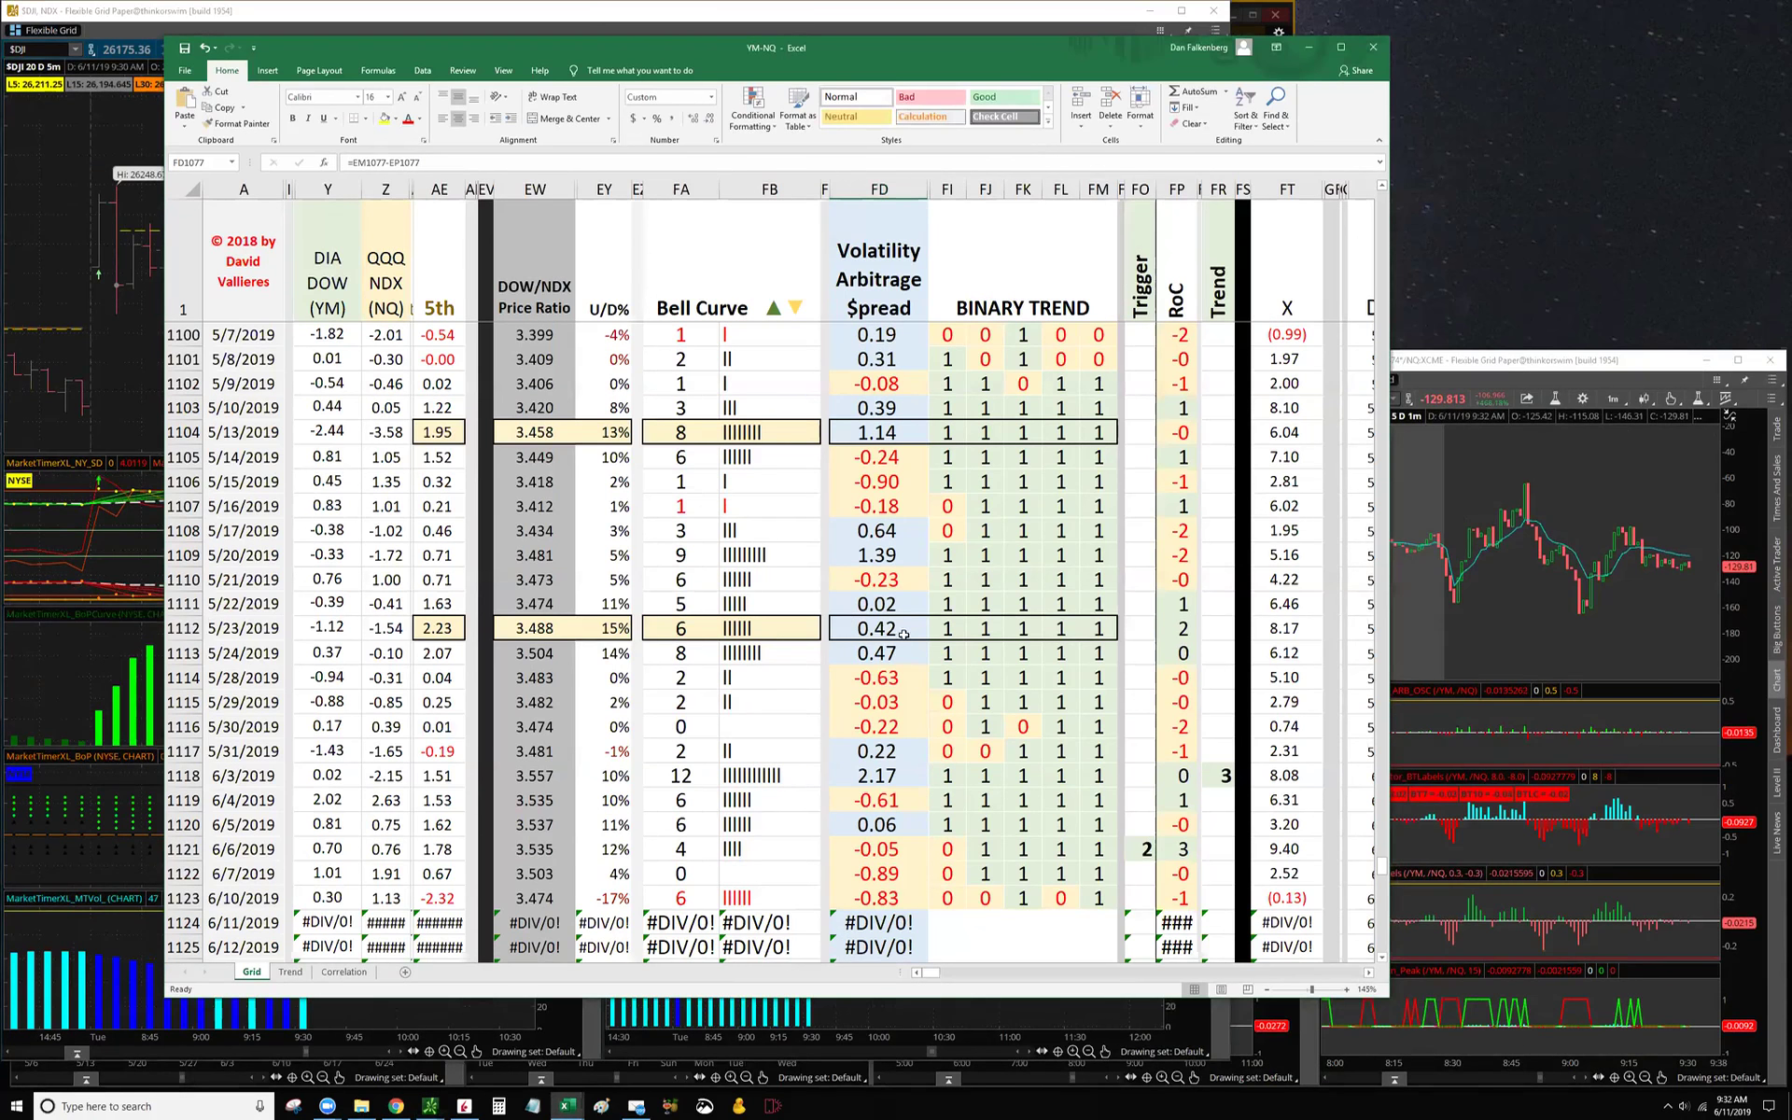